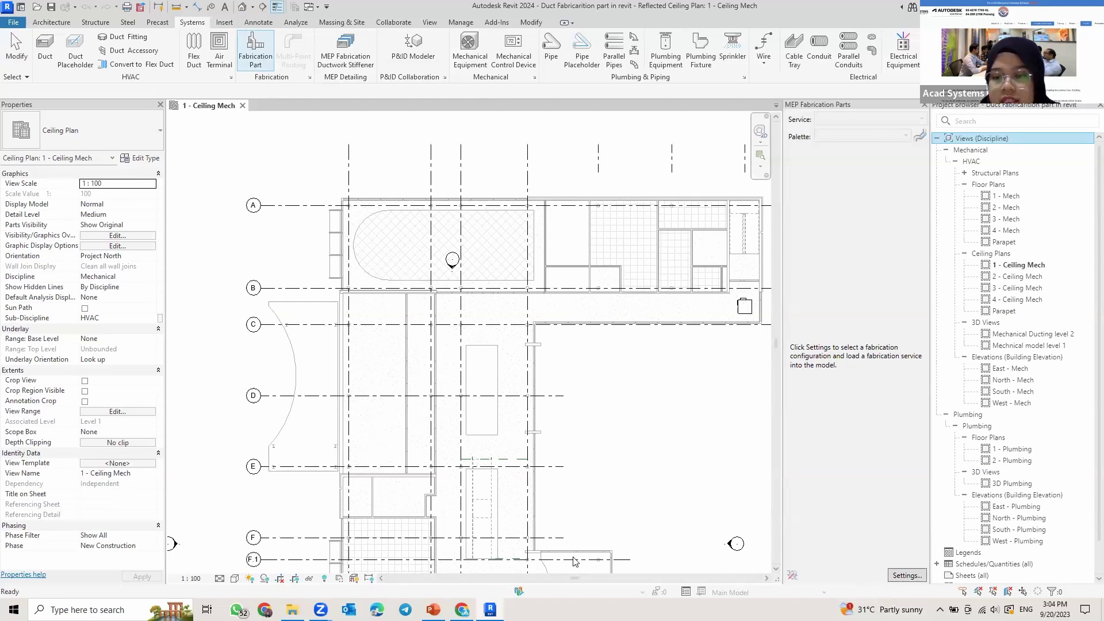
# Step: Open the fabrication settings and check which fabrication configurations are available
pyautogui.click(918, 578)
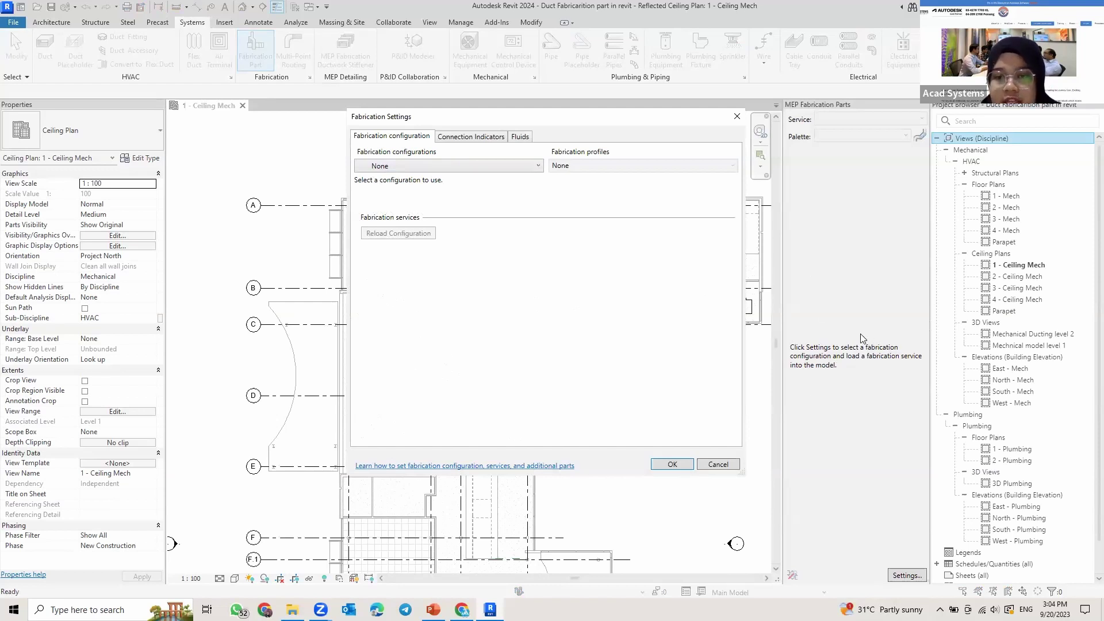
pyautogui.click(395, 167)
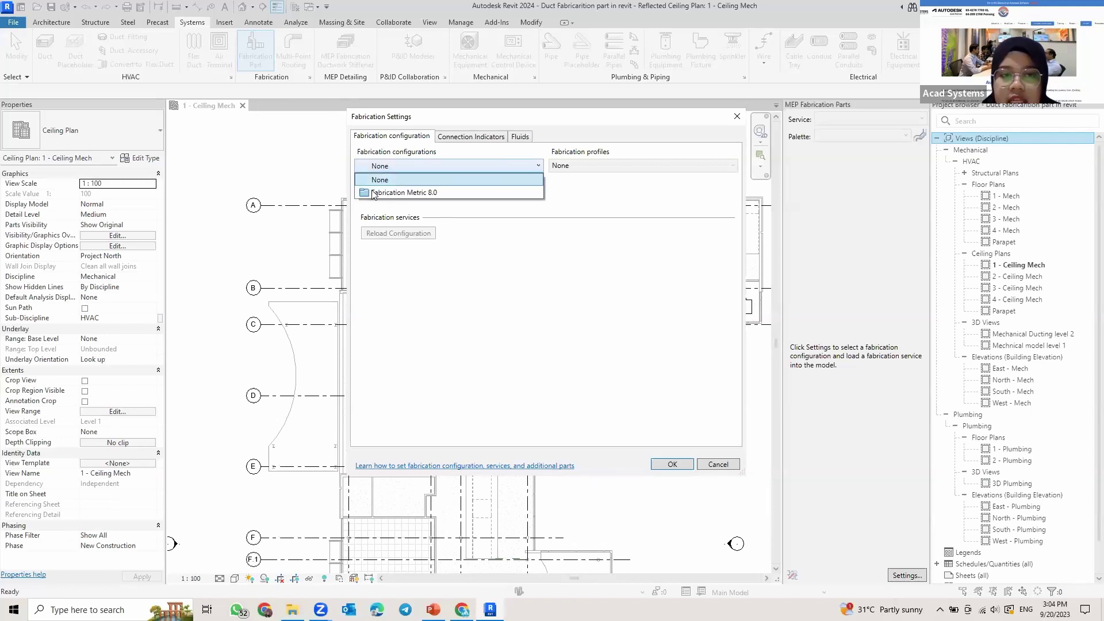
pyautogui.click(450, 181)
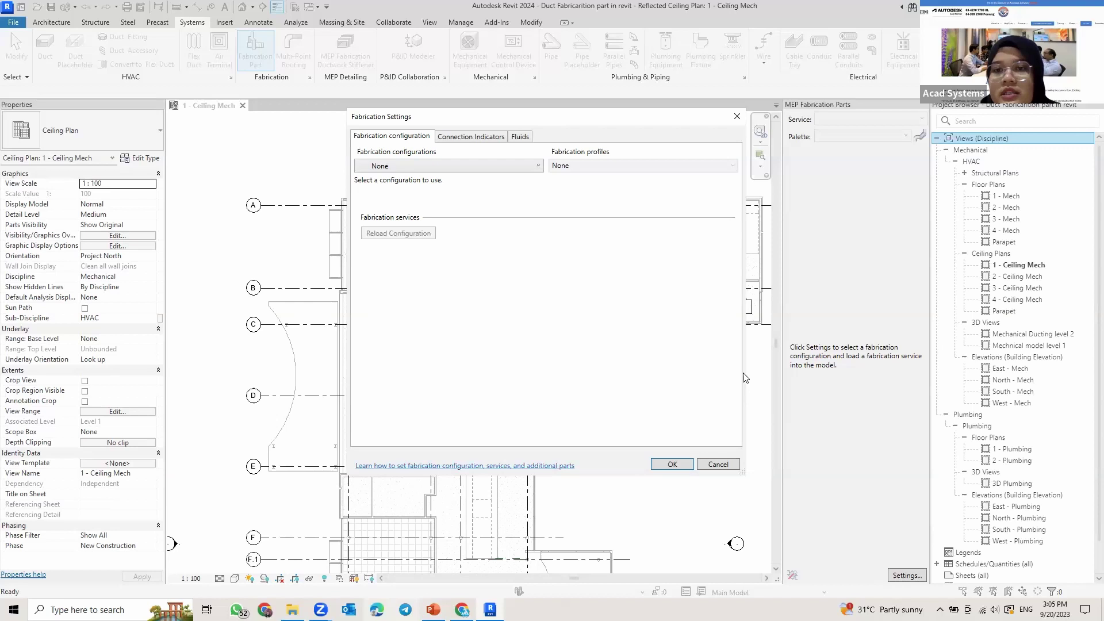
# Step: Switch to the PowerPoint presentation and view the slide on where to download the fabrication part content library
pyautogui.hotkey('alt', 'Tab')
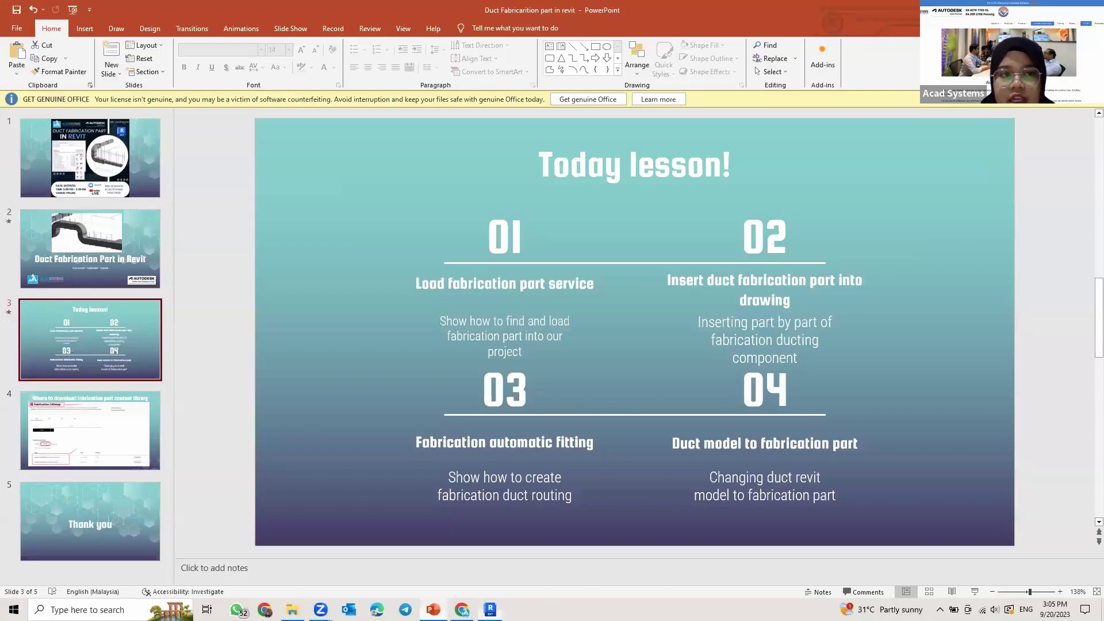
pyautogui.hotkey('alt', 'Tab')
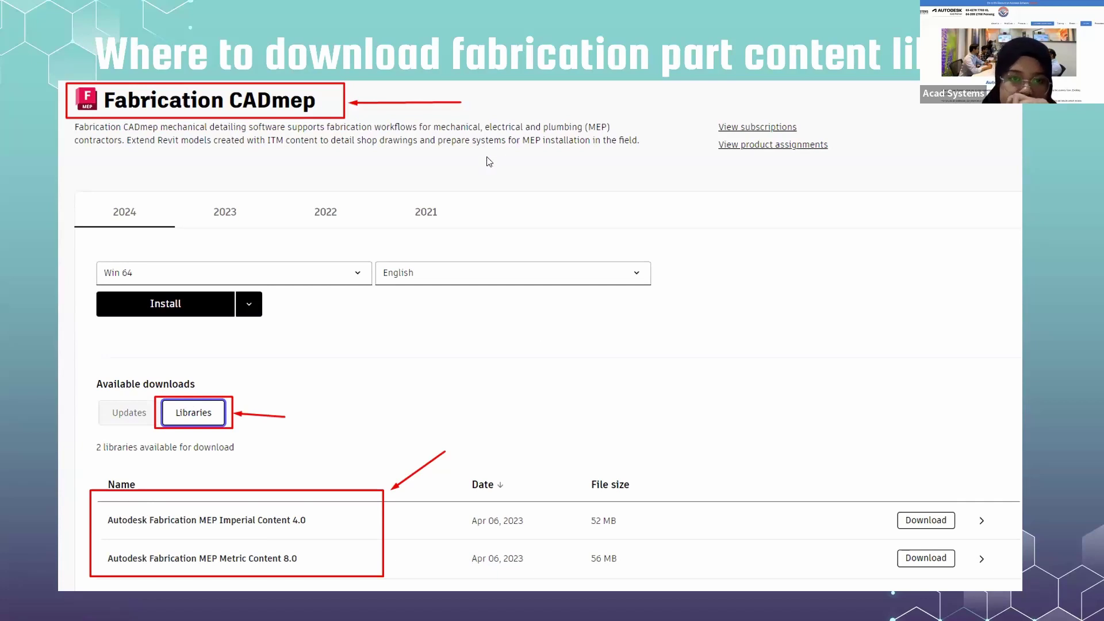
pyautogui.press('Escape')
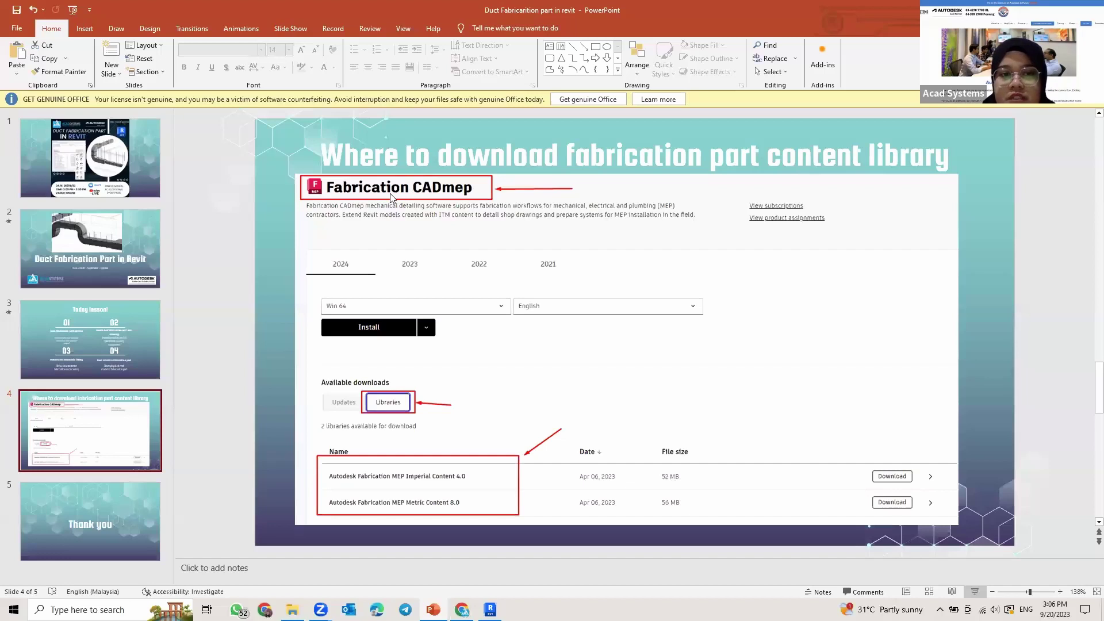
# Step: Return to Revit and set the fabrication configuration to Fabrication Metric 8.0
pyautogui.hotkey('alt', 'Tab')
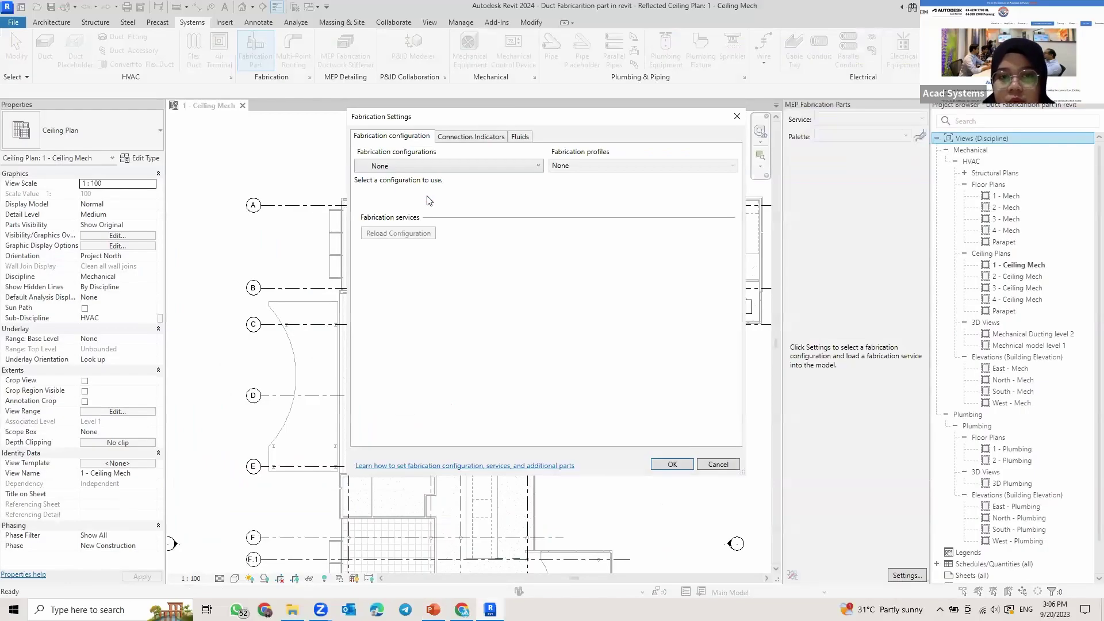
pyautogui.click(463, 167)
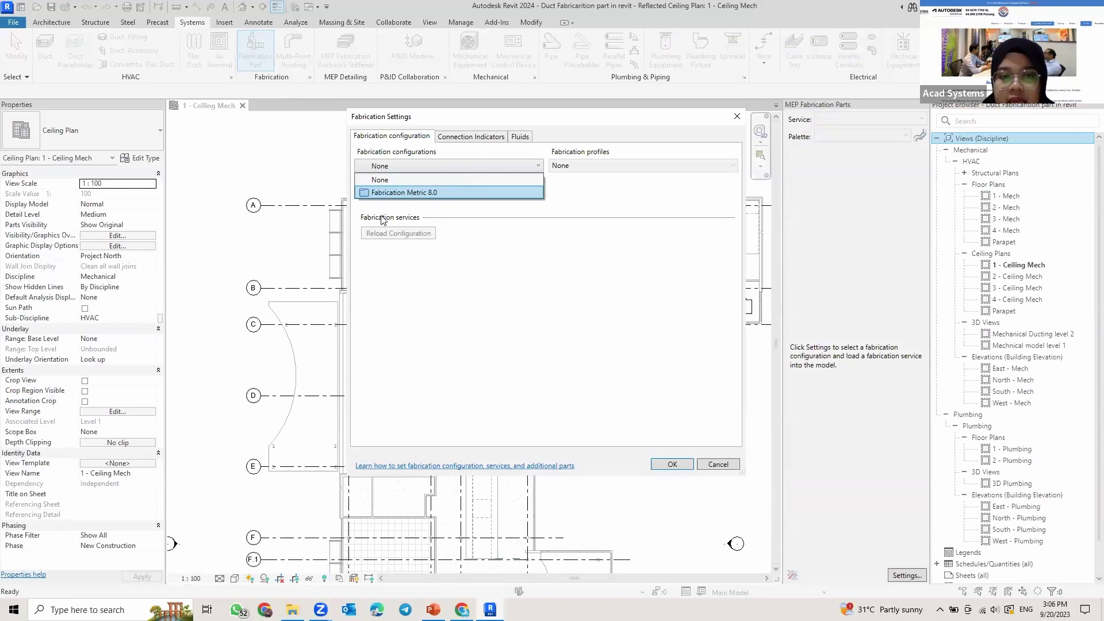
pyautogui.click(416, 192)
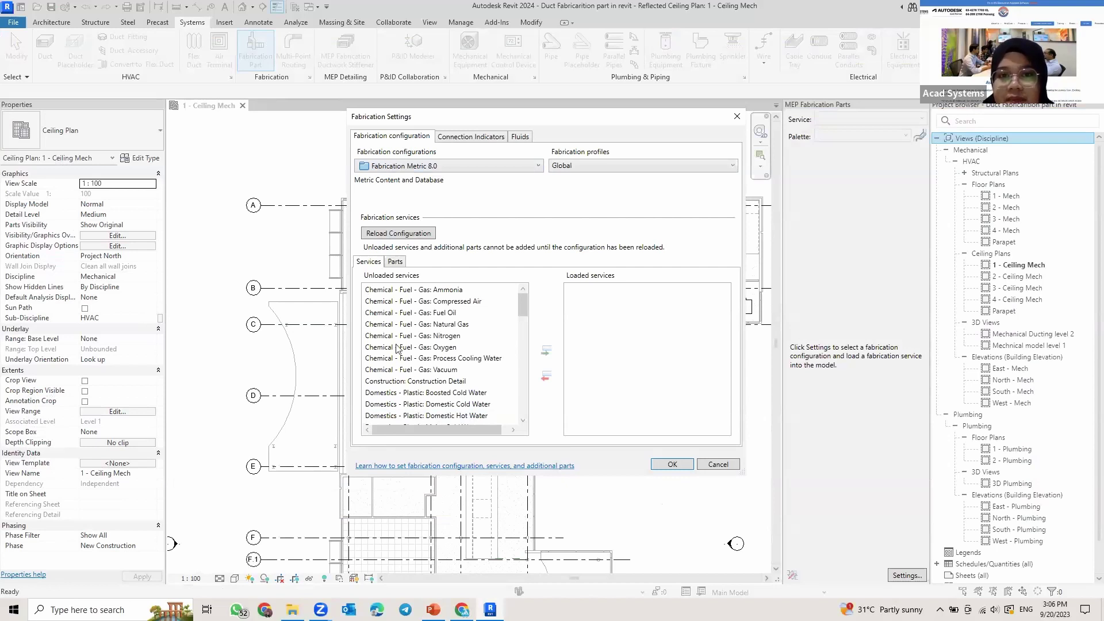
# Step: Look through the Chemical - Fuel - Gas entries in the list of unloaded fabrication services
pyautogui.click(462, 348)
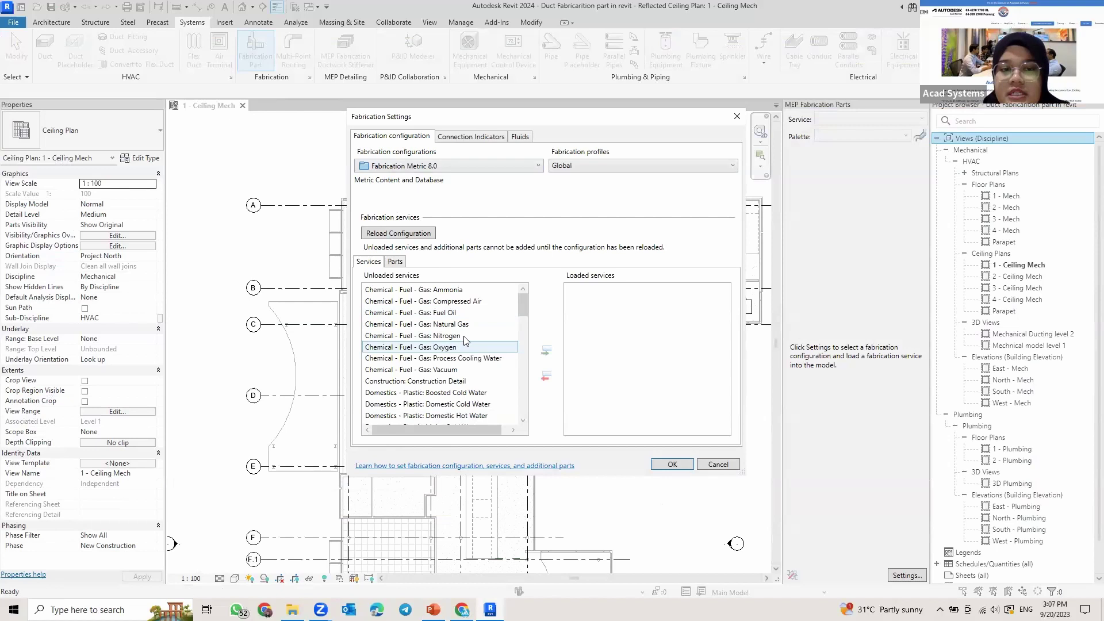
pyautogui.click(465, 290)
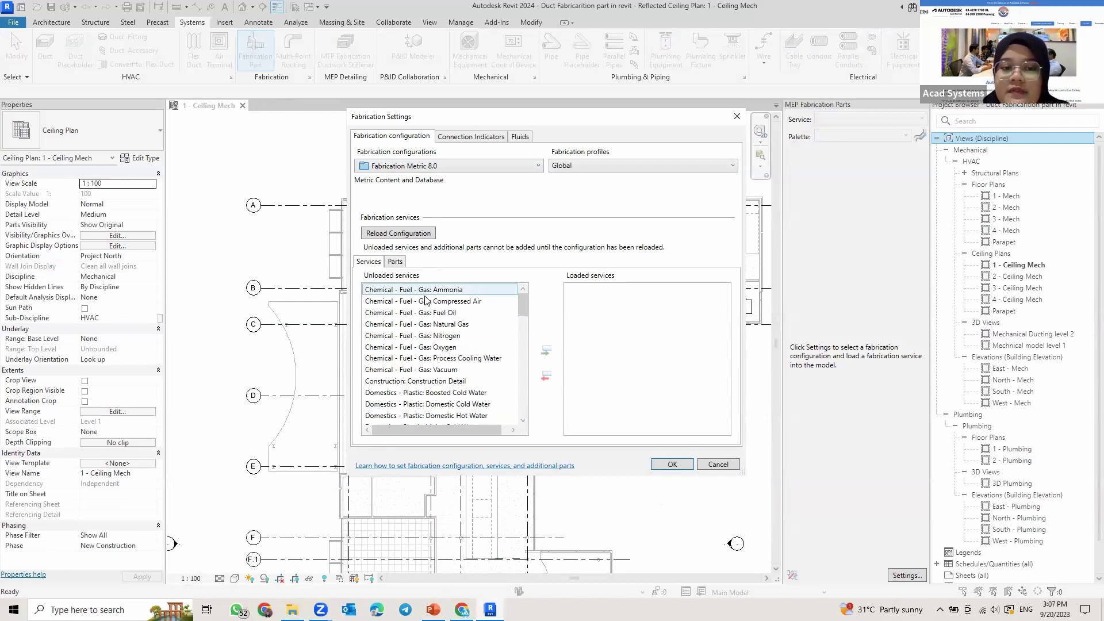
pyautogui.press('Down')
pyautogui.press('Down')
pyautogui.press('Down')
pyautogui.press('Down')
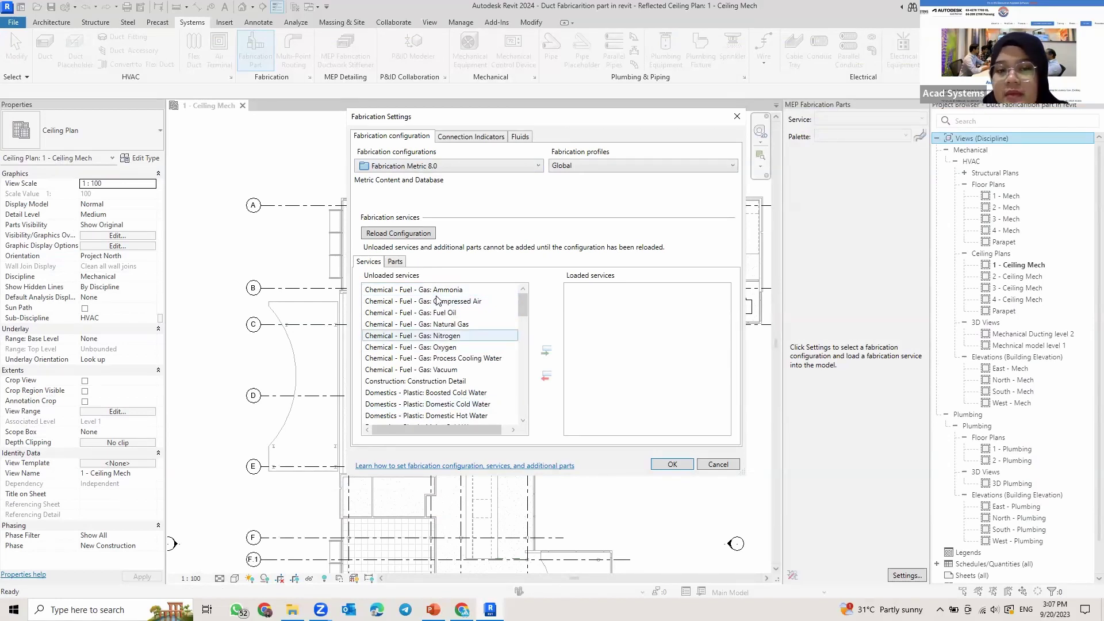
pyautogui.press('Down')
pyautogui.press('Down')
pyautogui.press('Down')
pyautogui.press('Down')
pyautogui.press('Up')
pyautogui.press('Up')
pyautogui.press('Up')
pyautogui.press('Up')
pyautogui.press('Up')
pyautogui.press('Up')
pyautogui.press('Up')
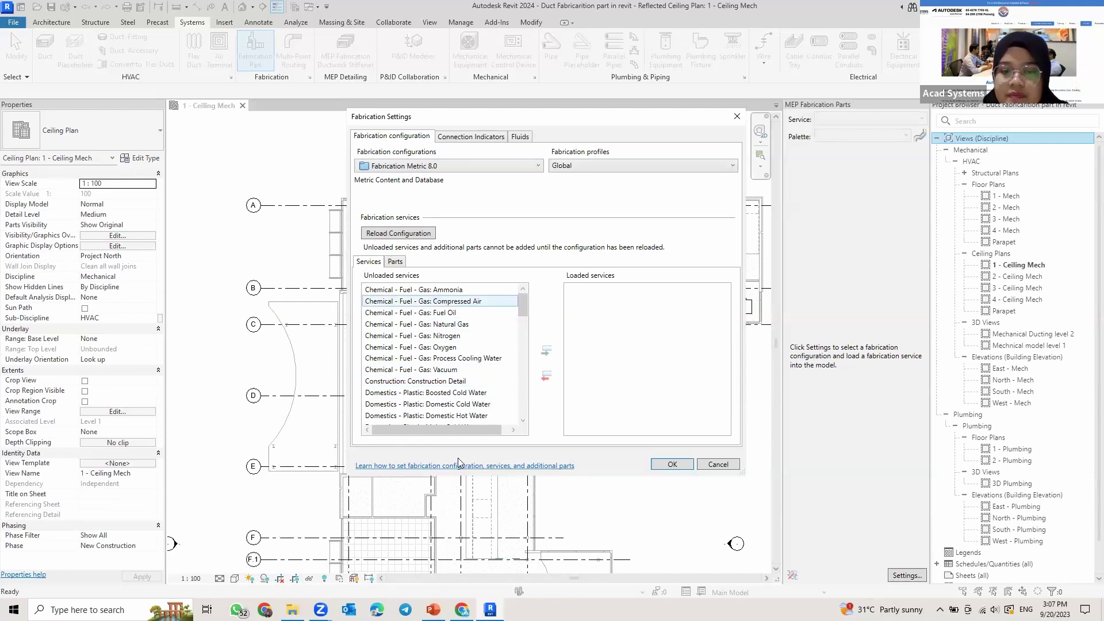
pyautogui.press('Down')
pyautogui.press('Down')
pyautogui.press('Down')
pyautogui.press('Down')
pyautogui.press('Down')
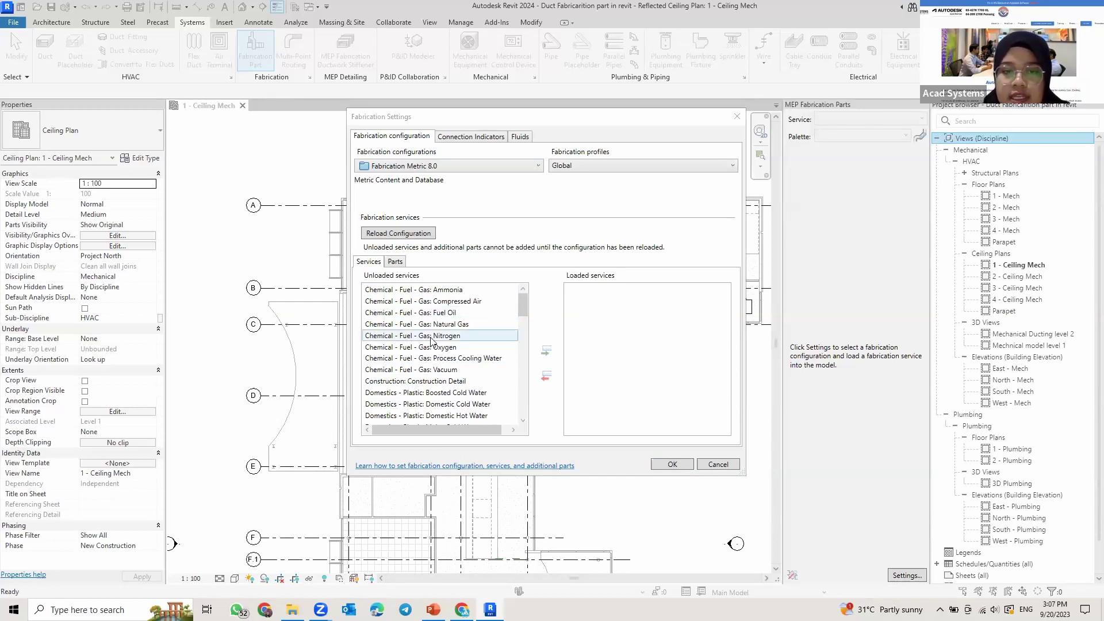
# Step: Load all HVAC services, from HVAC: Boiler Flue Dilution to HVAC: Toilet Extract, into the project's fabrication services
pyautogui.scroll(-2, 433, 345)
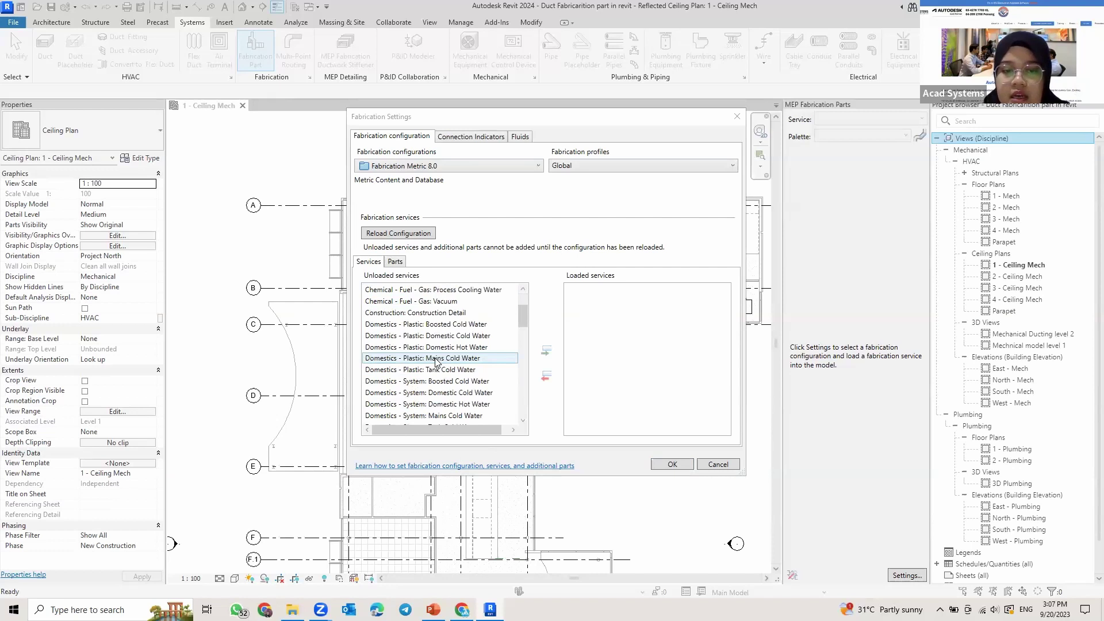
pyautogui.scroll(-8, 435, 360)
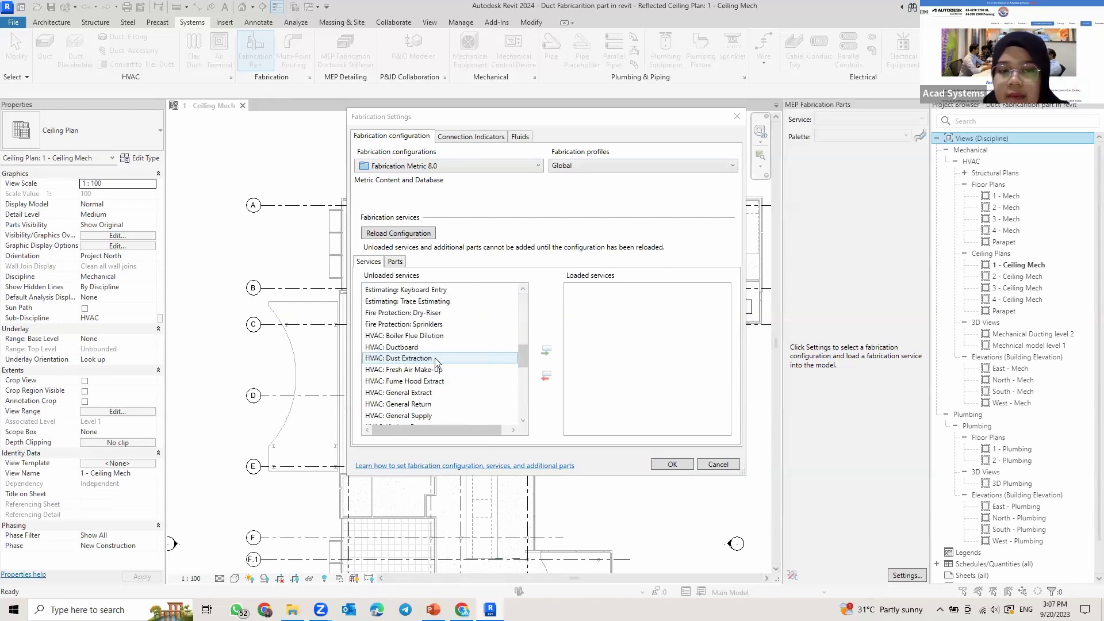
pyautogui.scroll(-1, 403, 322)
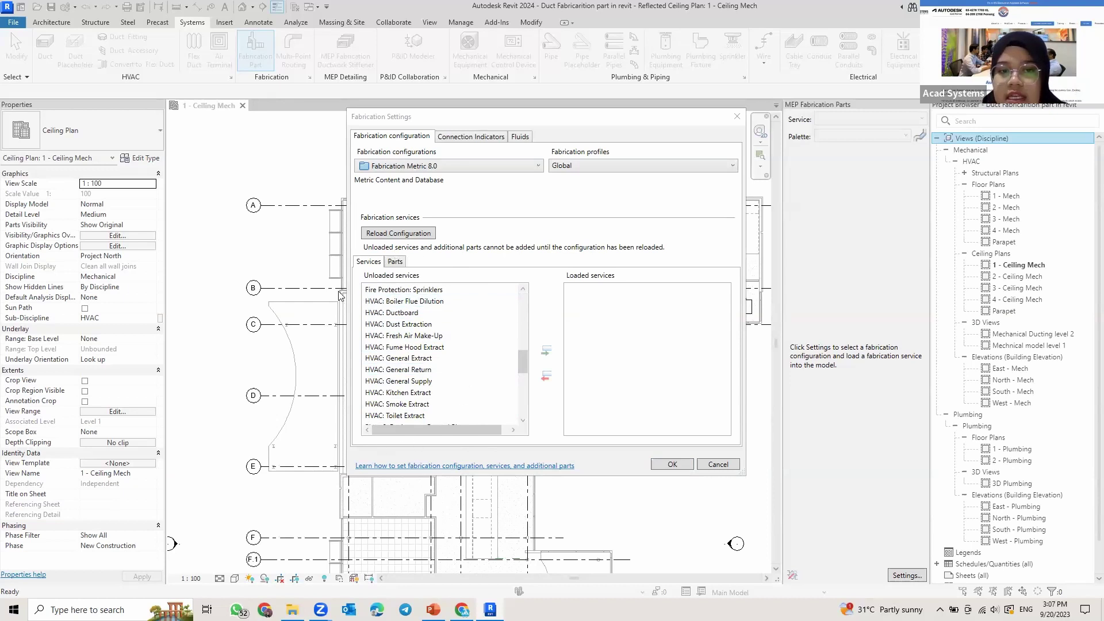
pyautogui.click(432, 346)
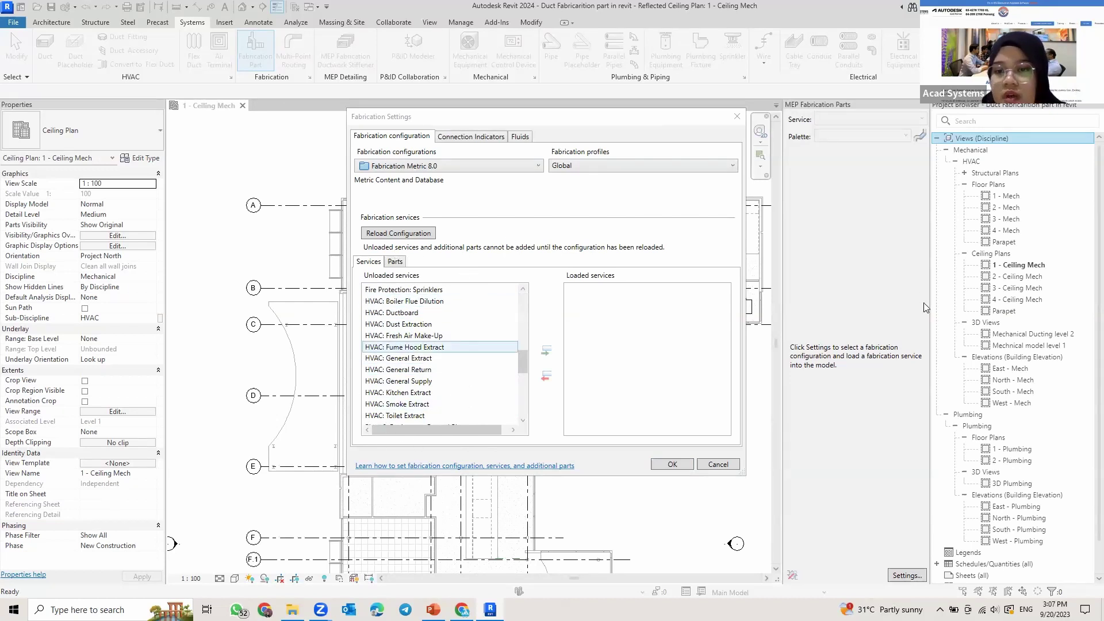
pyautogui.press('Up')
pyautogui.press('Up')
pyautogui.press('Up')
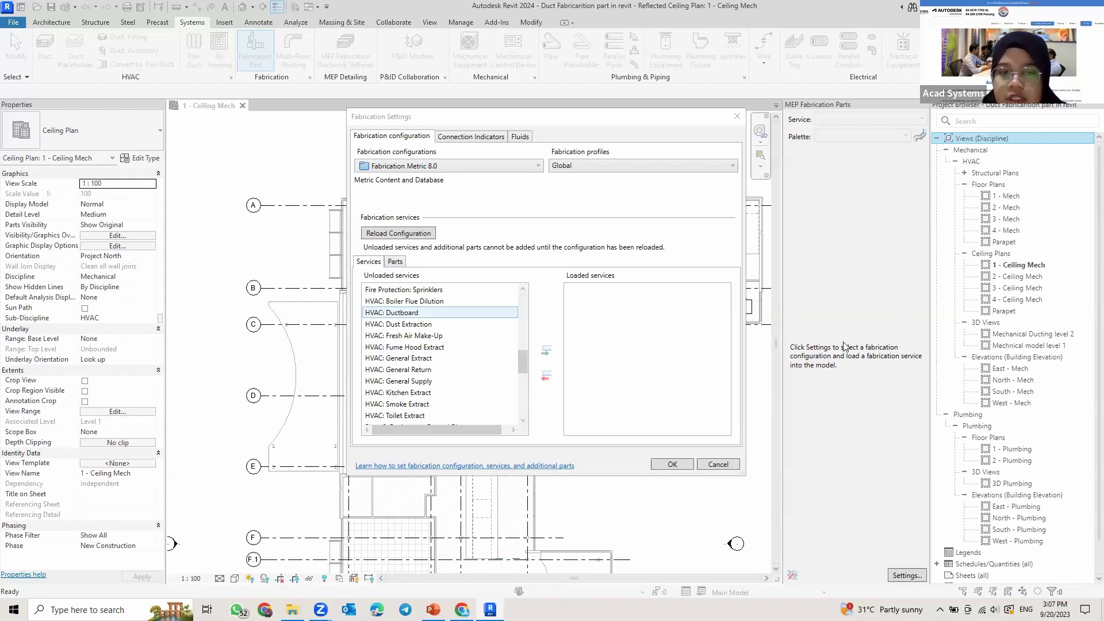
pyautogui.keyDown('ctrl'); pyautogui.click(424, 312); pyautogui.keyUp('ctrl')
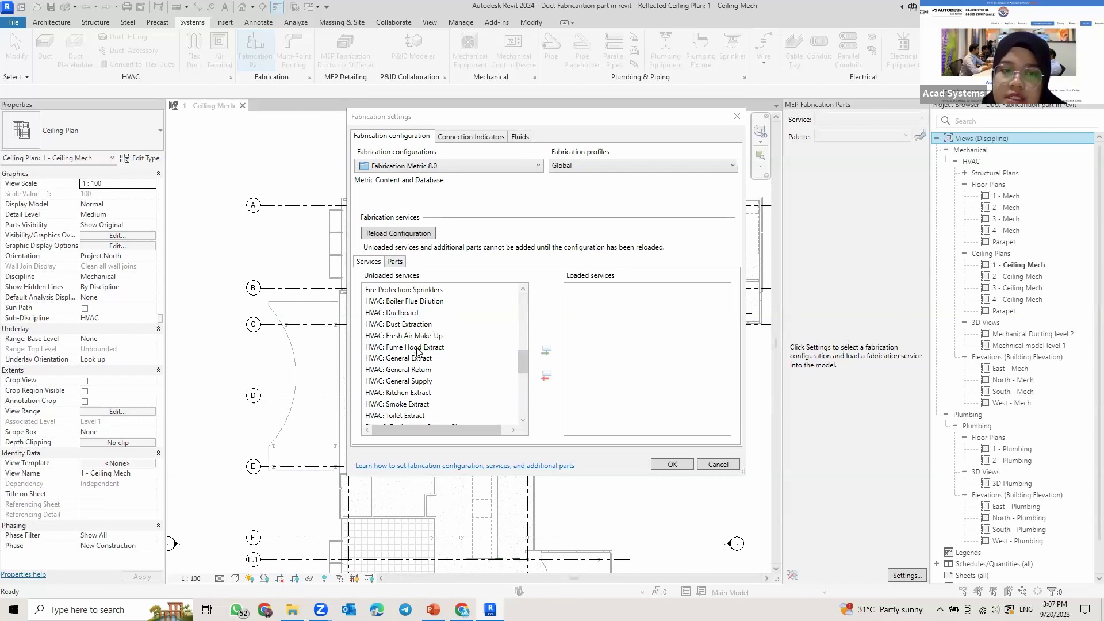
pyautogui.click(418, 302)
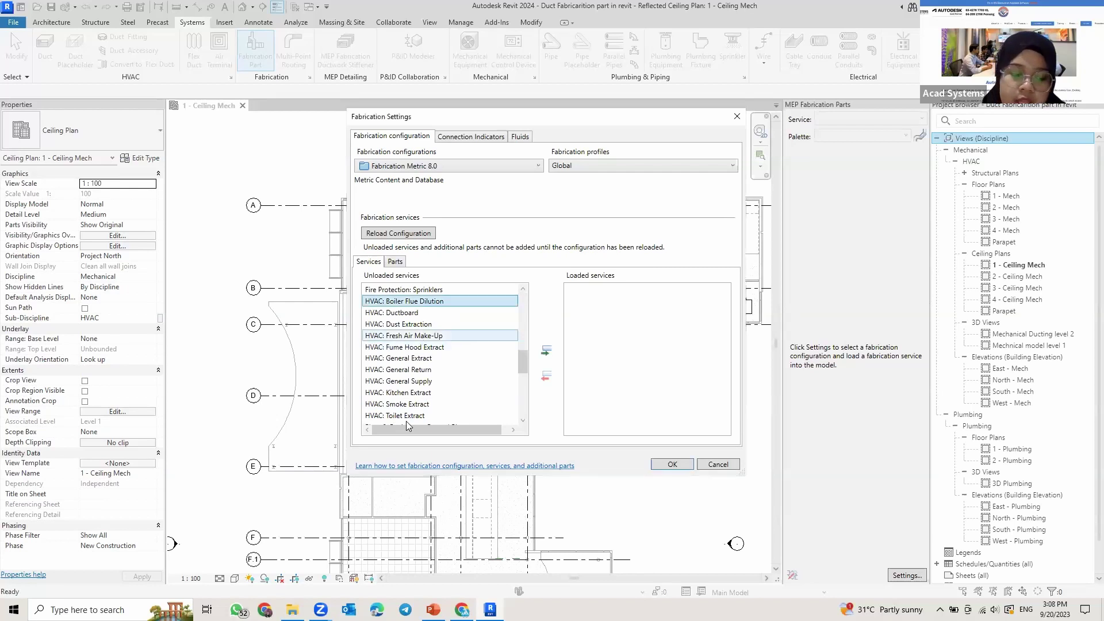
pyautogui.keyDown('ctrl'); pyautogui.click(422, 393); pyautogui.keyUp('ctrl')
pyautogui.keyDown('ctrl'); pyautogui.click(422, 324); pyautogui.keyUp('ctrl')
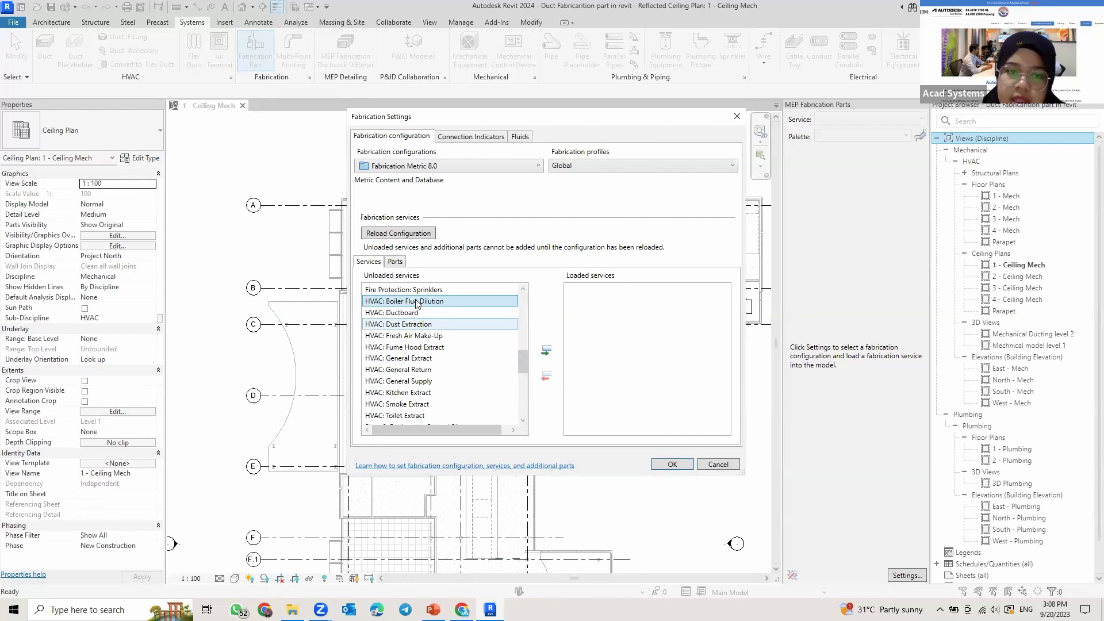
pyautogui.keyDown('ctrl'); pyautogui.click(414, 404); pyautogui.keyUp('ctrl')
pyautogui.keyDown('ctrl'); pyautogui.click(390, 323); pyautogui.keyUp('ctrl')
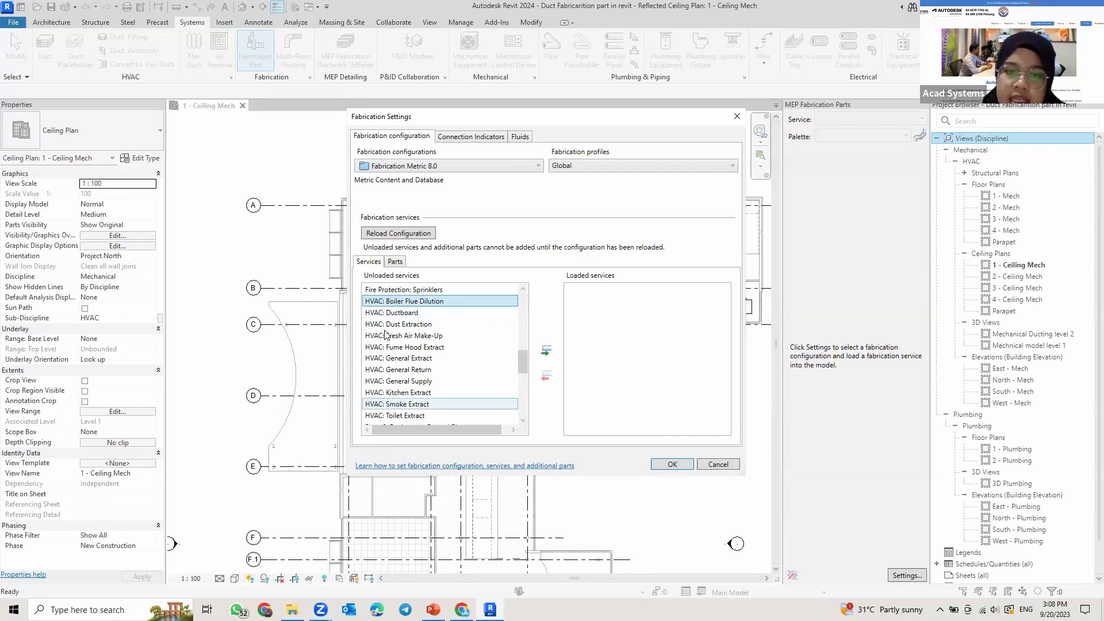
pyautogui.keyDown('shift'); pyautogui.click(403, 415); pyautogui.keyUp('shift')
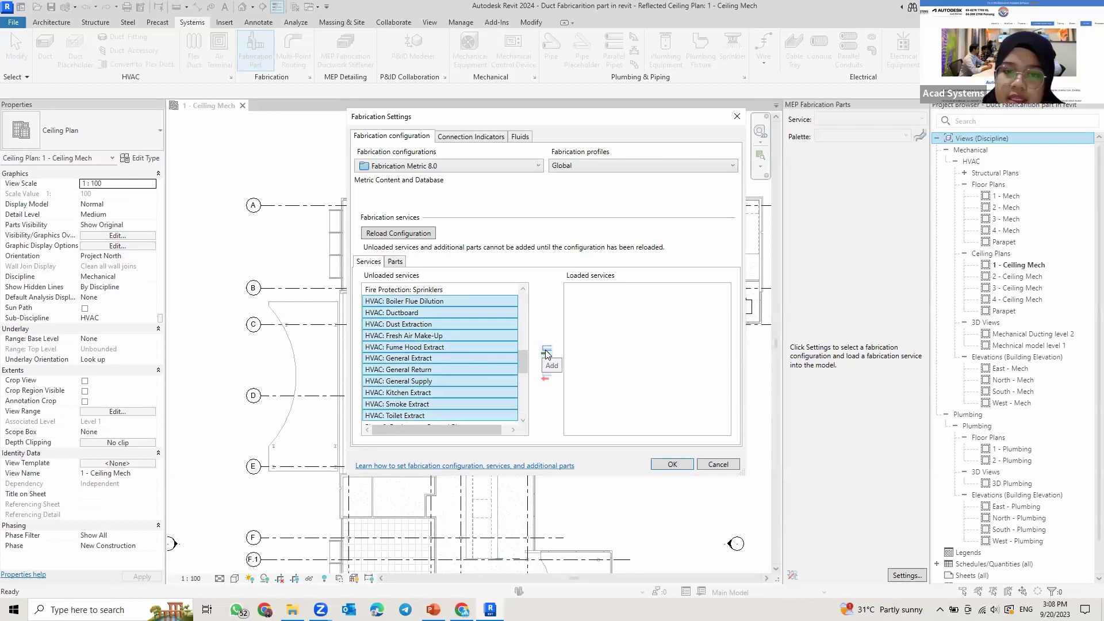
pyautogui.click(546, 352)
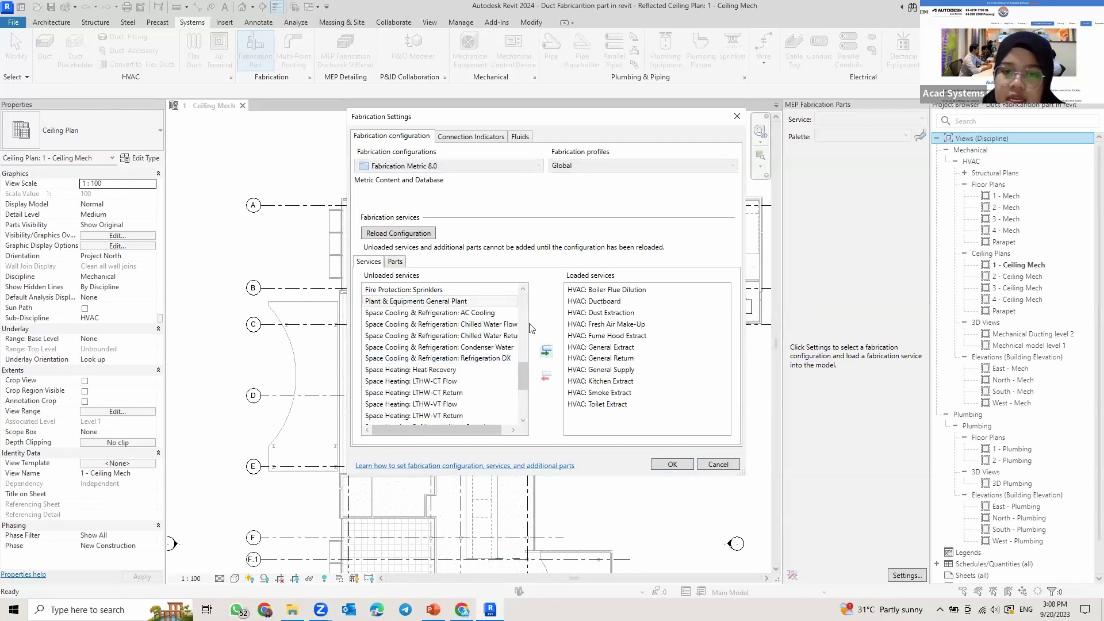
# Step: Review the loaded HVAC services and apply the fabrication settings
pyautogui.click(632, 324)
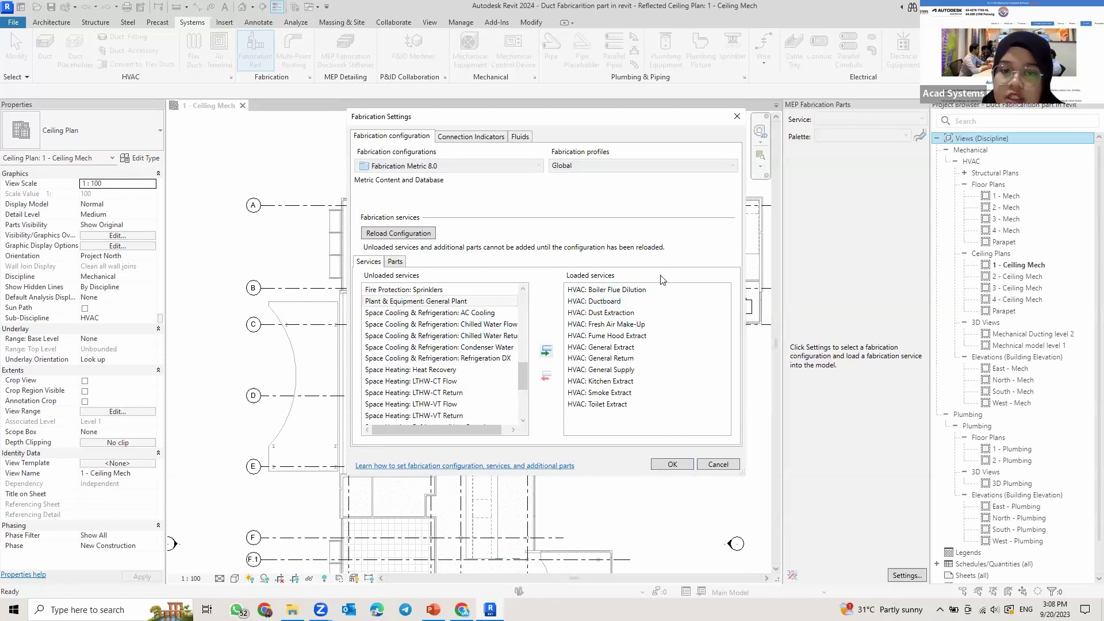
pyautogui.press('End')
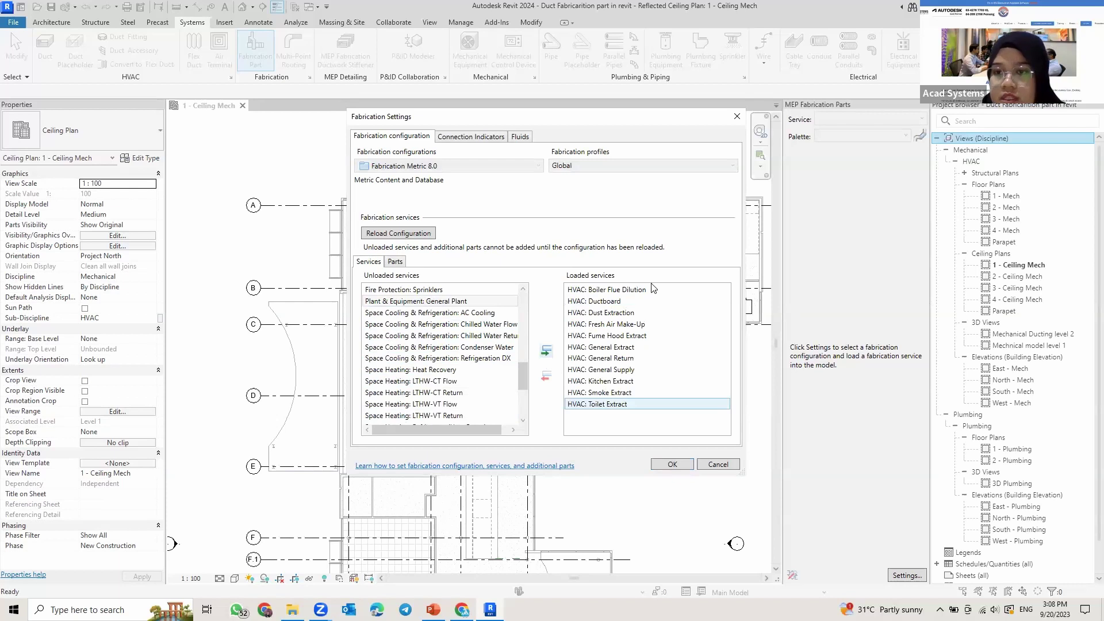
pyautogui.click(626, 302)
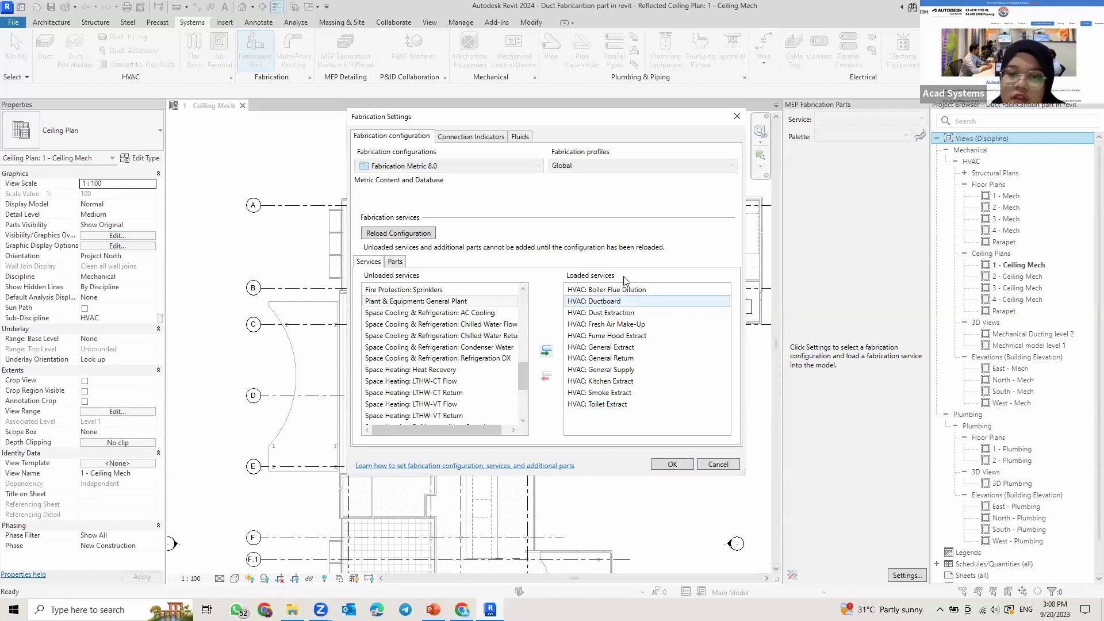
pyautogui.click(671, 464)
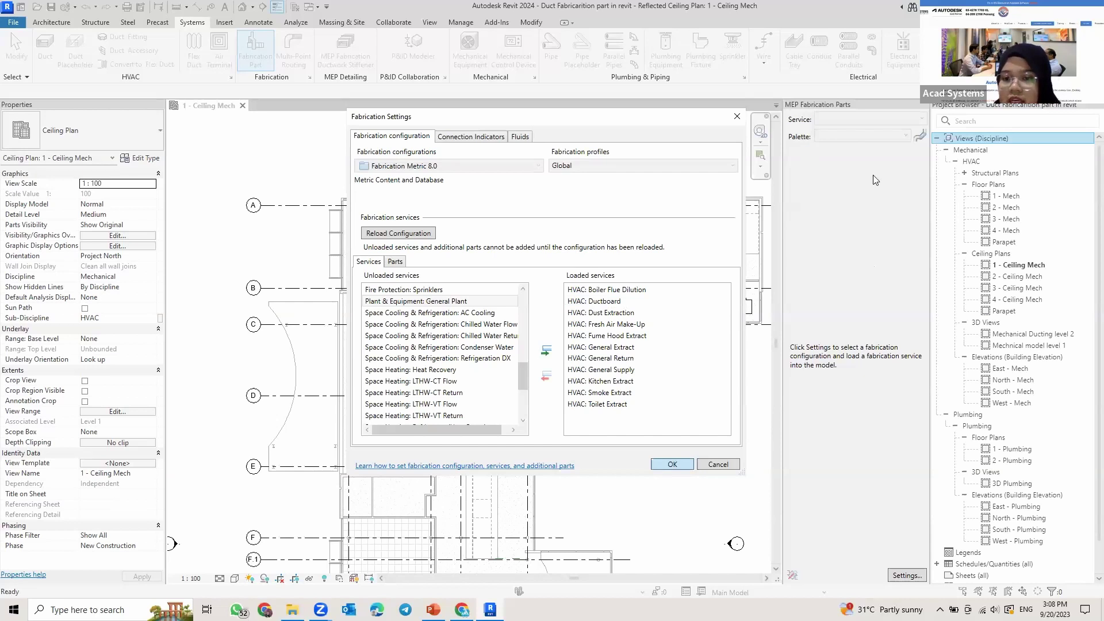
# Step: Browse the rectangular fabrication parts offered for the HVAC: Boiler Flue Dilution service
pyautogui.scroll(-3, 870, 300)
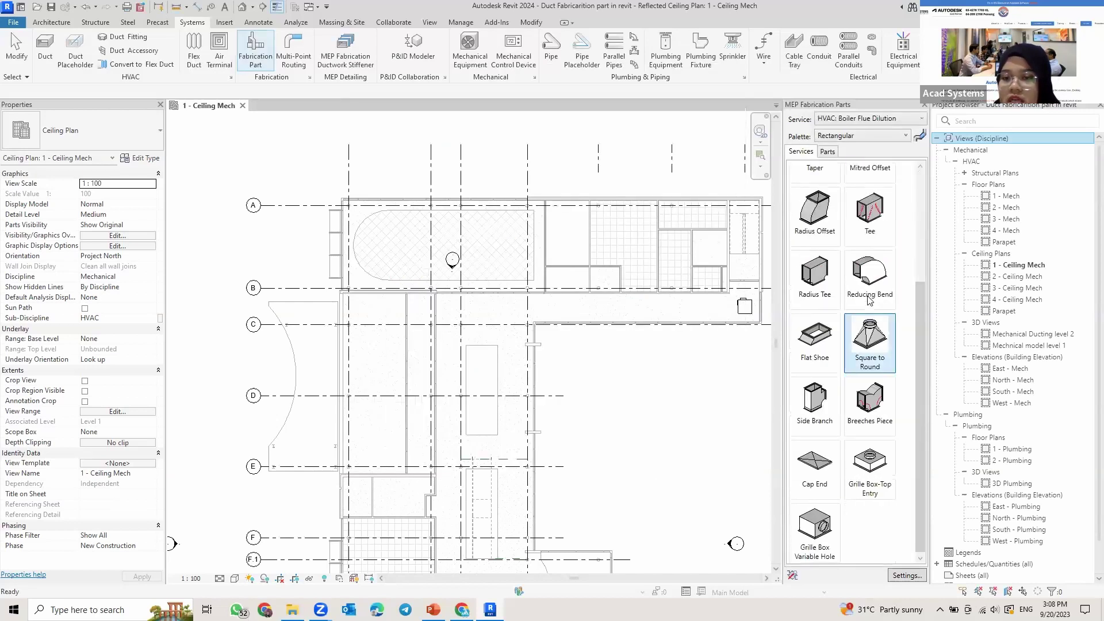
pyautogui.scroll(3, 869, 299)
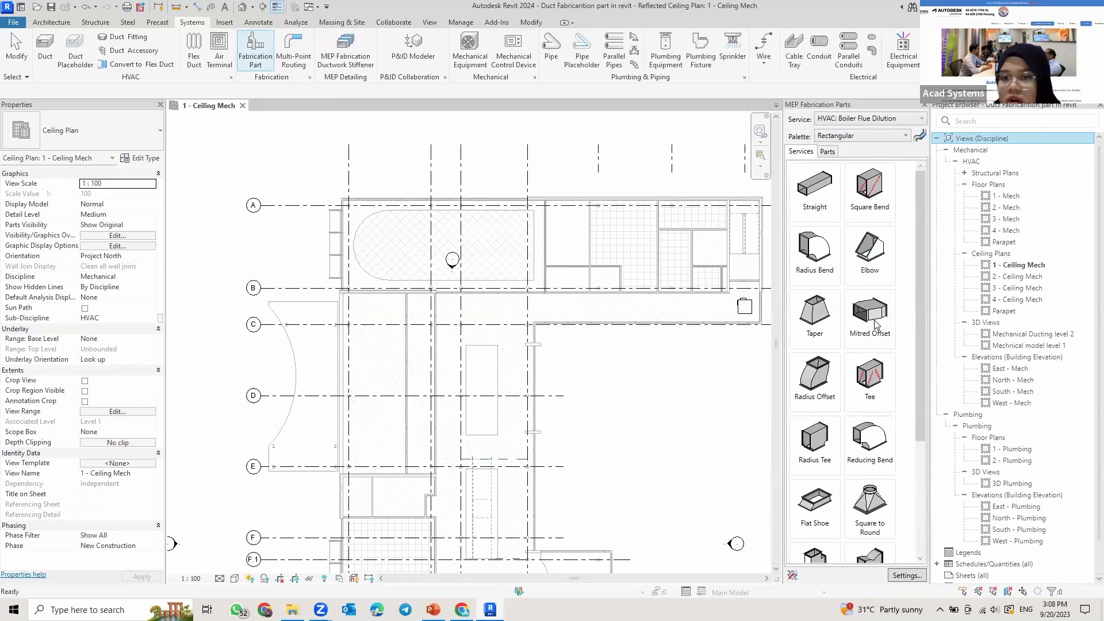
pyautogui.scroll(-3, 875, 323)
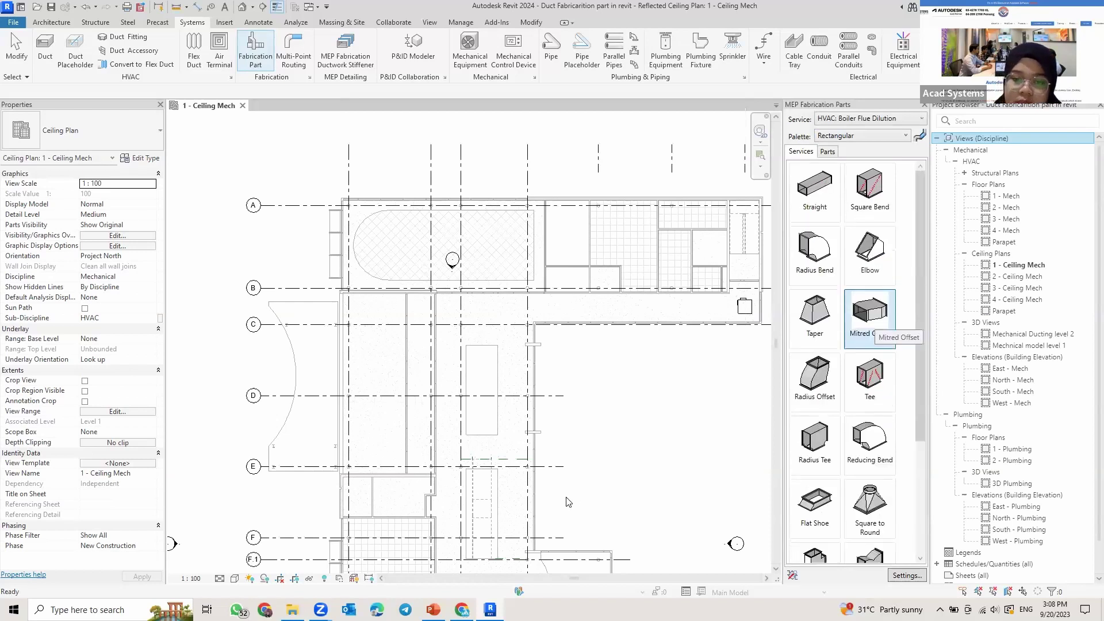
pyautogui.scroll(3, 885, 331)
pyautogui.press('Escape')
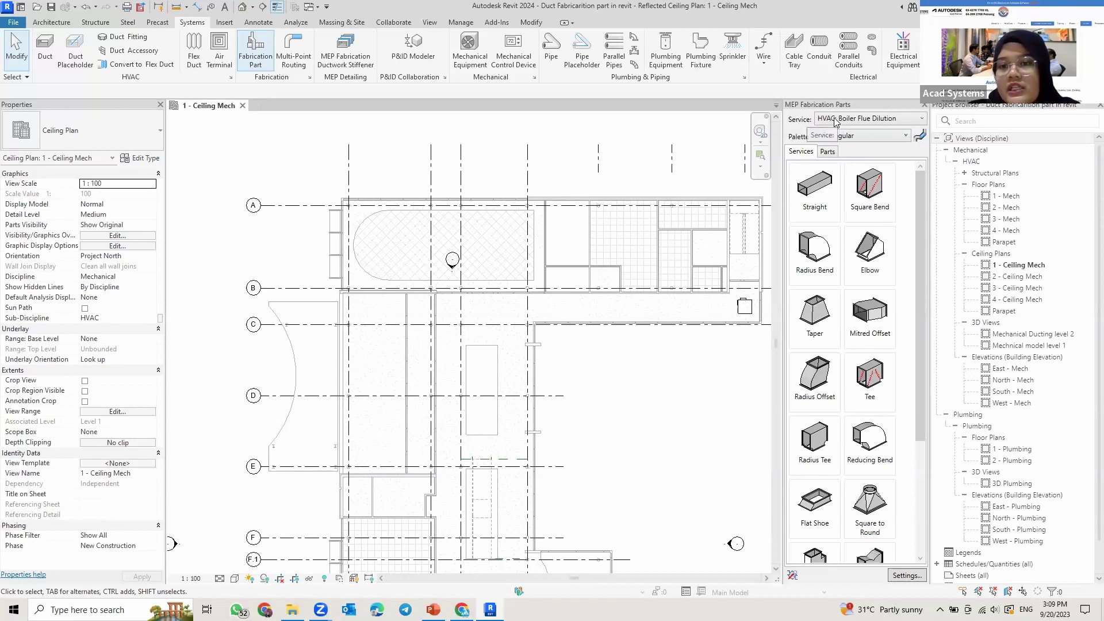
# Step: Look through the loaded HVAC services and the palettes offered for the HVAC: Boiler Flue Dilution service
pyautogui.click(879, 119)
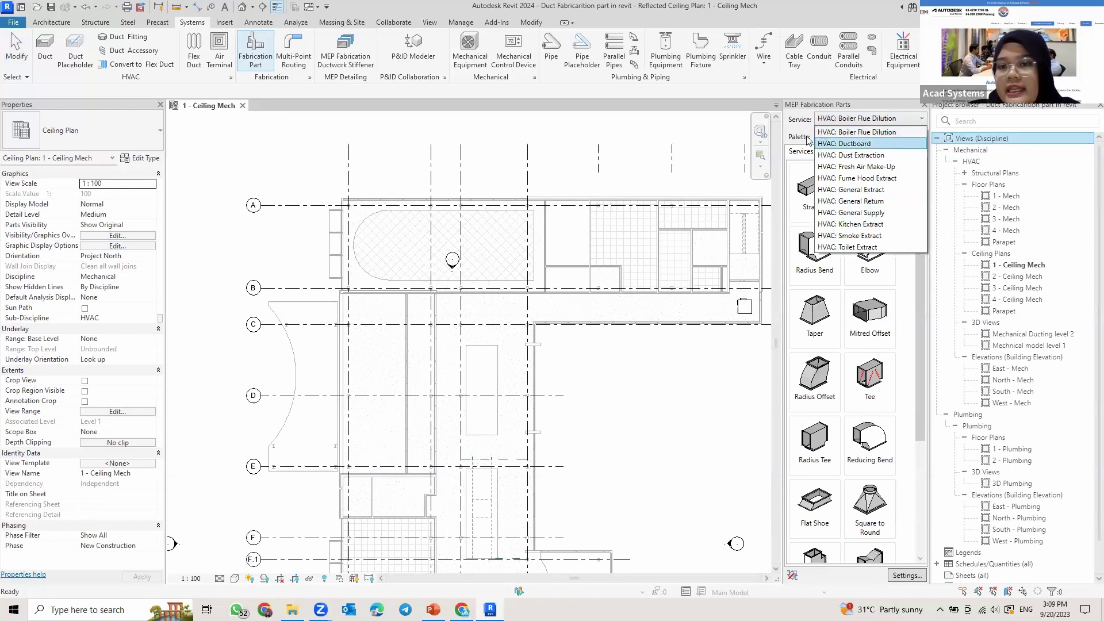
pyautogui.press('Down')
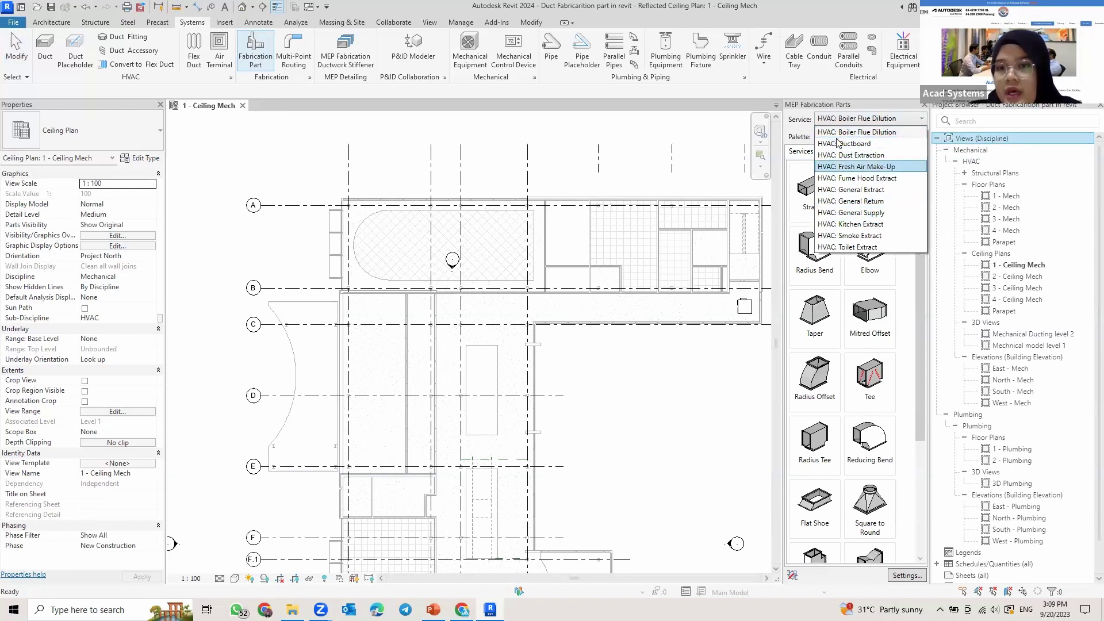
pyautogui.press('Escape')
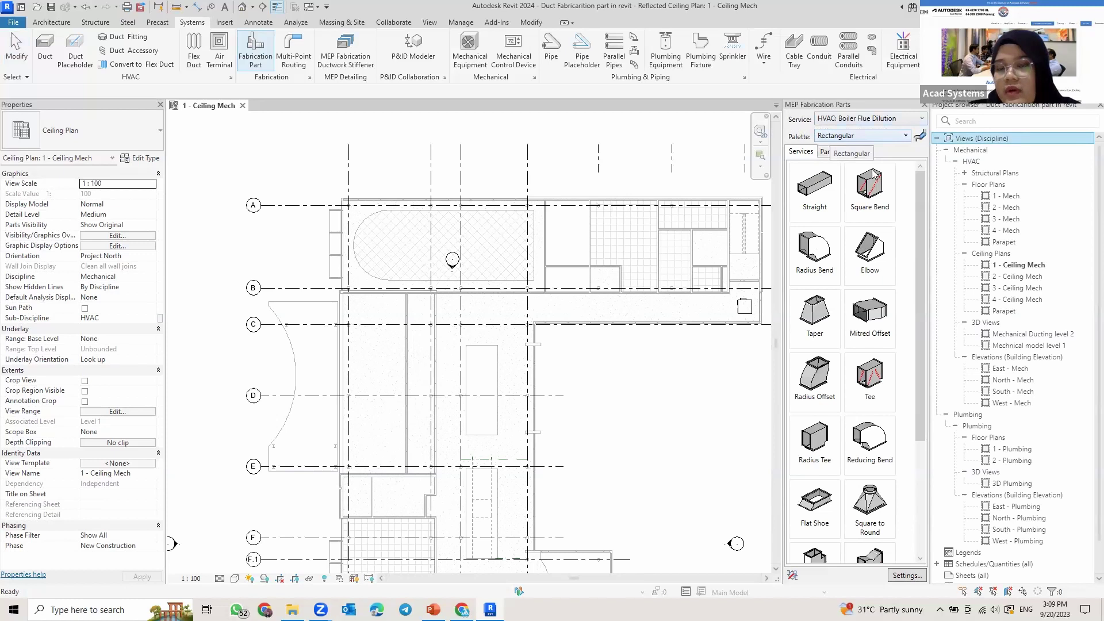
pyautogui.click(869, 135)
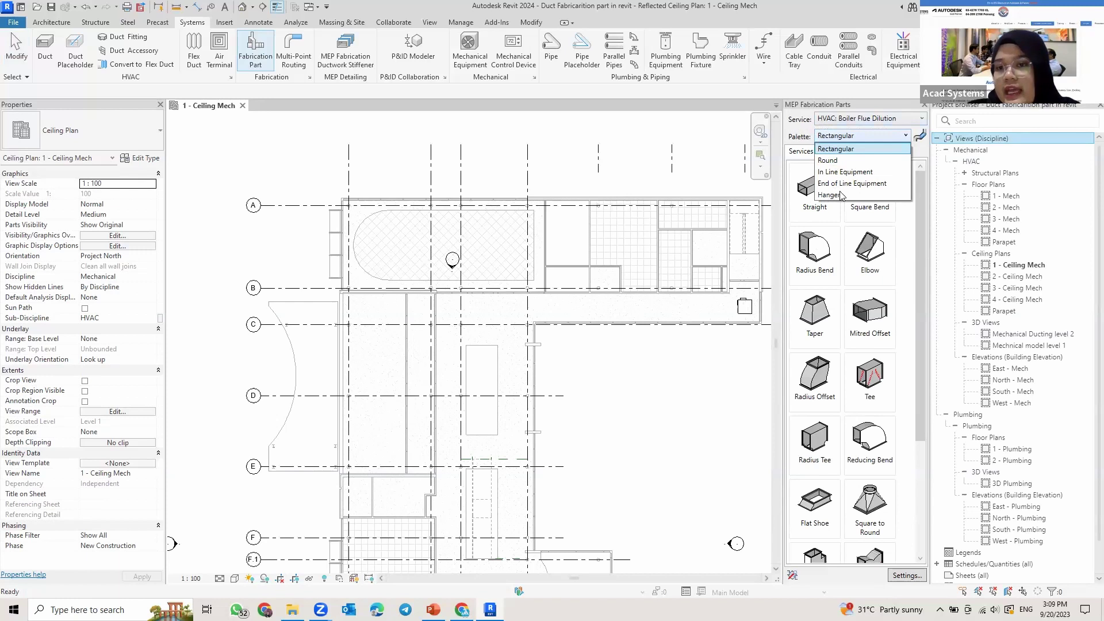
pyautogui.click(855, 136)
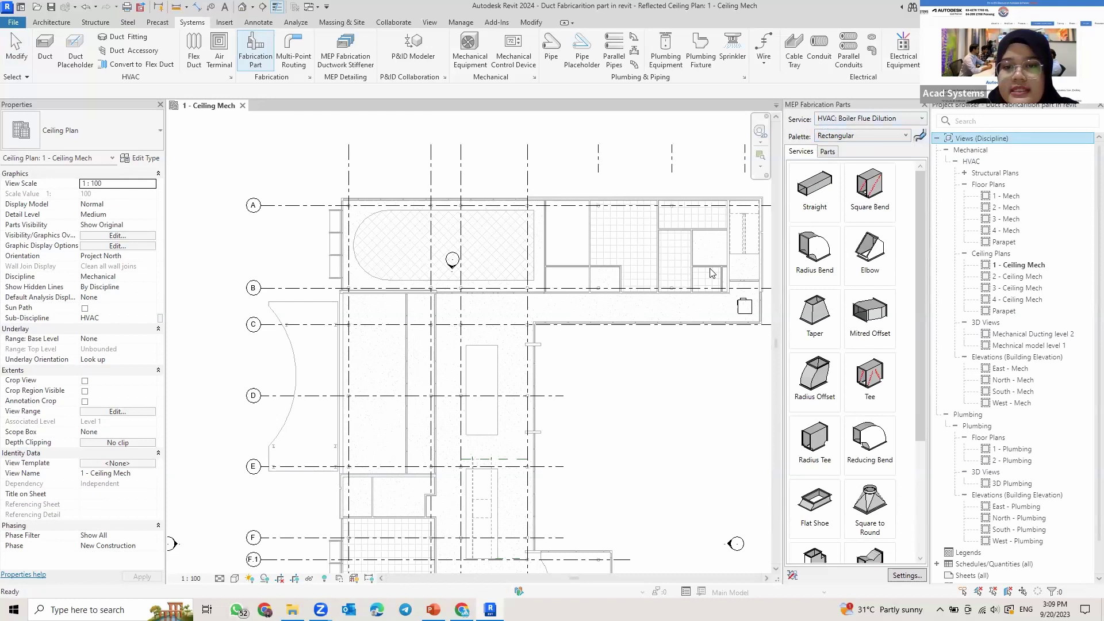
# Step: Open the Mechnical model level 1 3D view and tile it beside the 1 - Ceiling Mech plan, both showing the VAV unit
pyautogui.scroll(3, 712, 273)
pyautogui.moveTo(598, 381); pyautogui.dragTo(426, 363, button='middle')
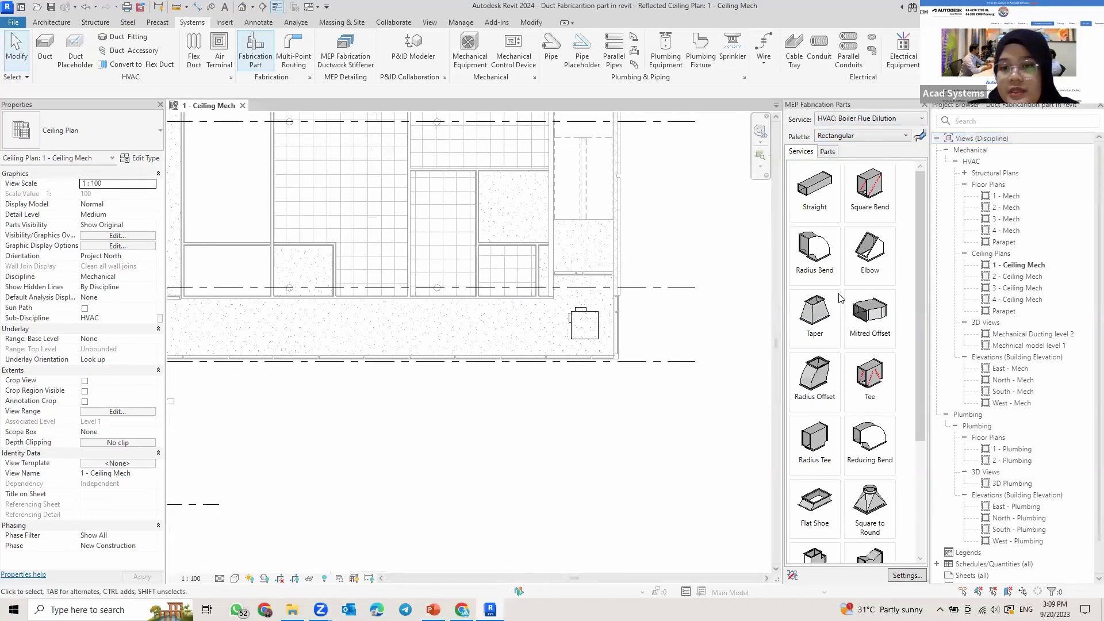
pyautogui.scroll(1, 443, 328)
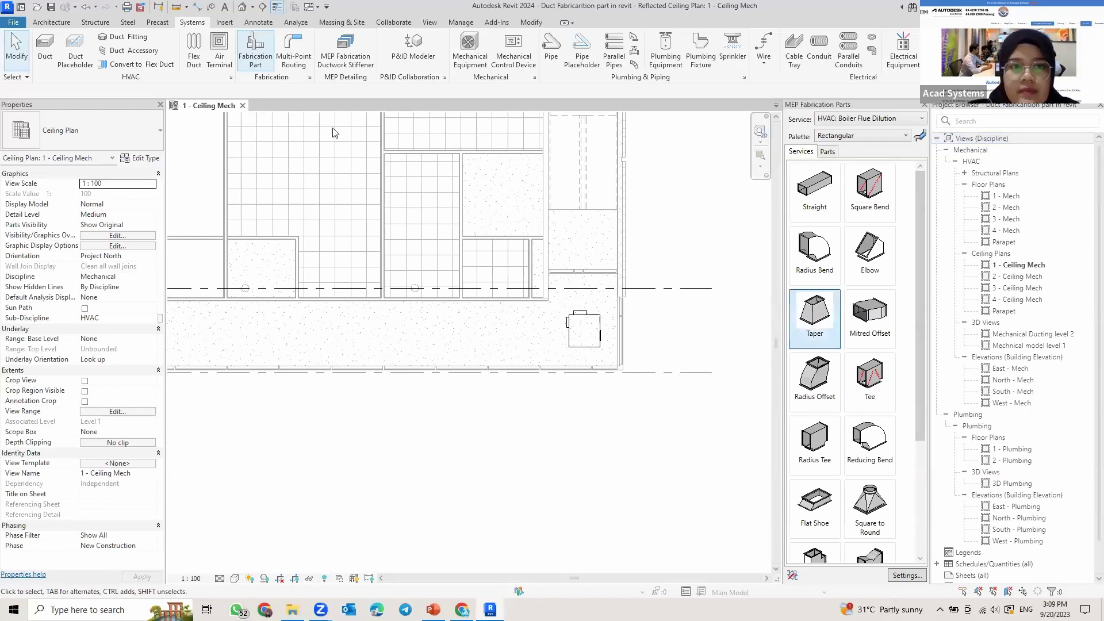
pyautogui.moveTo(335, 133)
pyautogui.mouseDown(button='middle')
pyautogui.moveTo(323, 197)
pyautogui.moveTo(337, 237)
pyautogui.mouseUp(button='middle')
pyautogui.click(1029, 345)
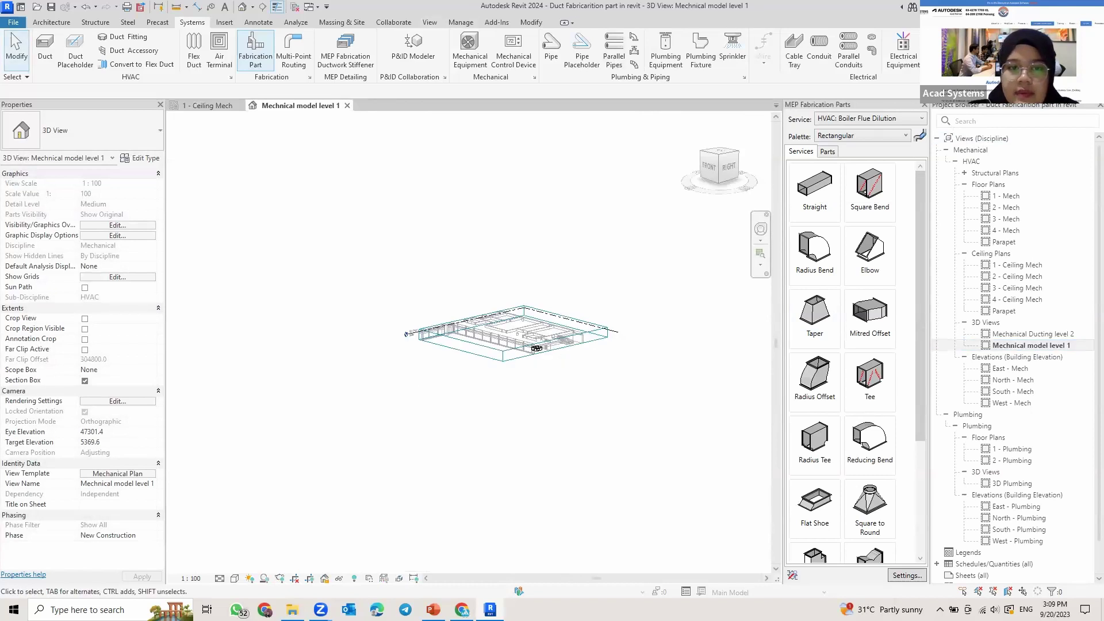
pyautogui.click(429, 22)
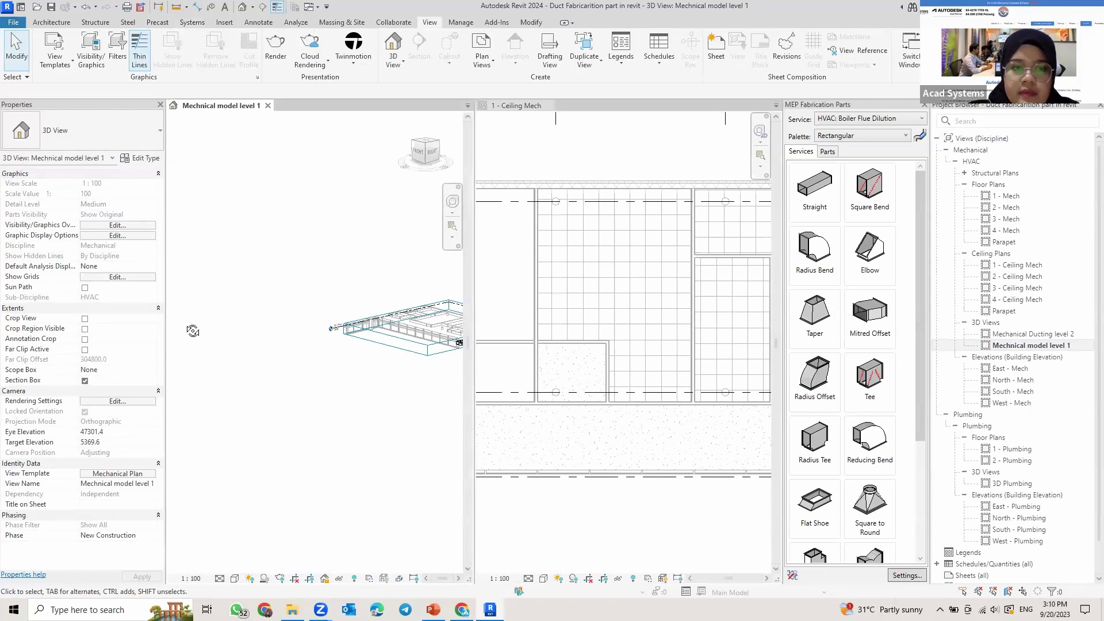
pyautogui.scroll(5, 281, 350)
pyautogui.moveTo(282, 351); pyautogui.dragTo(474, 342, button='middle')
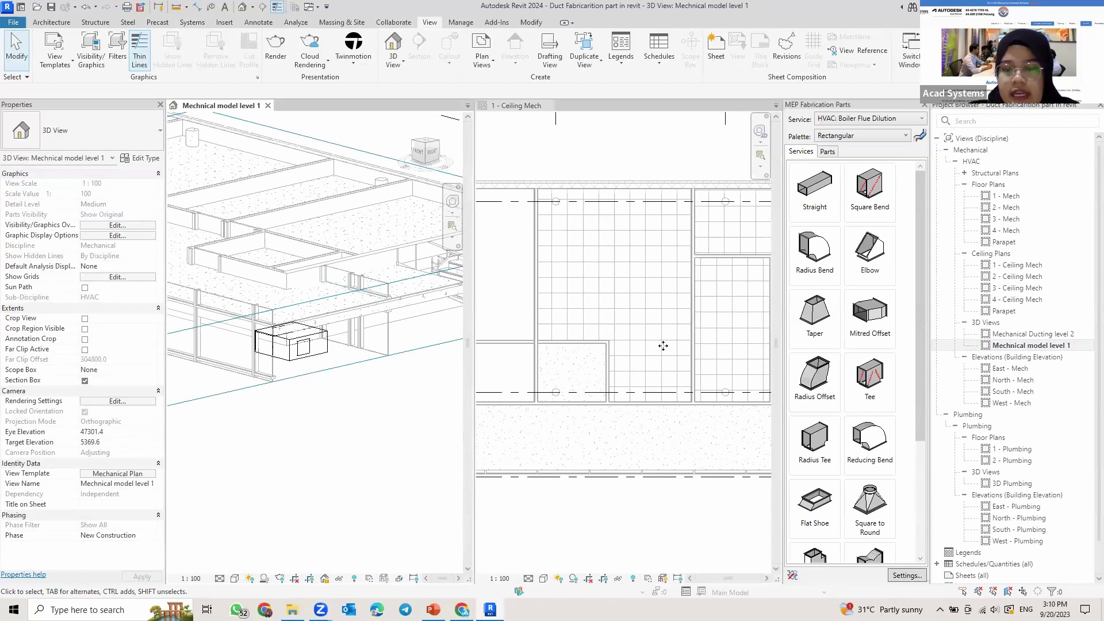
pyautogui.keyDown('shift'); pyautogui.moveTo(663, 346); pyautogui.dragTo(688, 349, button='middle'); pyautogui.keyUp('shift')
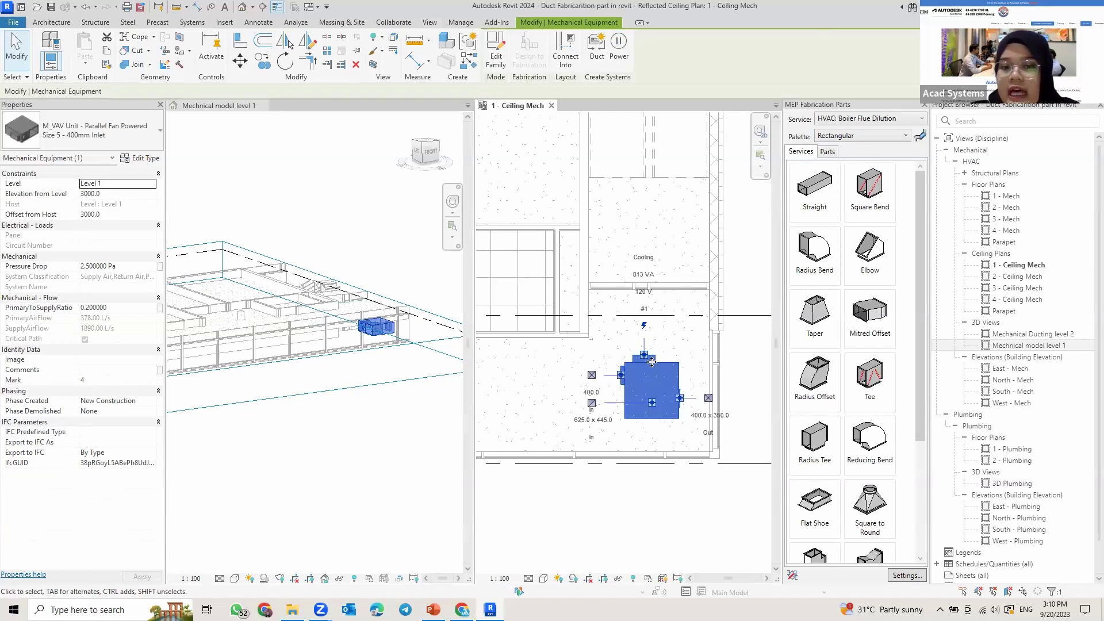
# Step: Inspect the duct connectors of the parallel fan powered VAV unit in the ceiling plan
pyautogui.press('Escape')
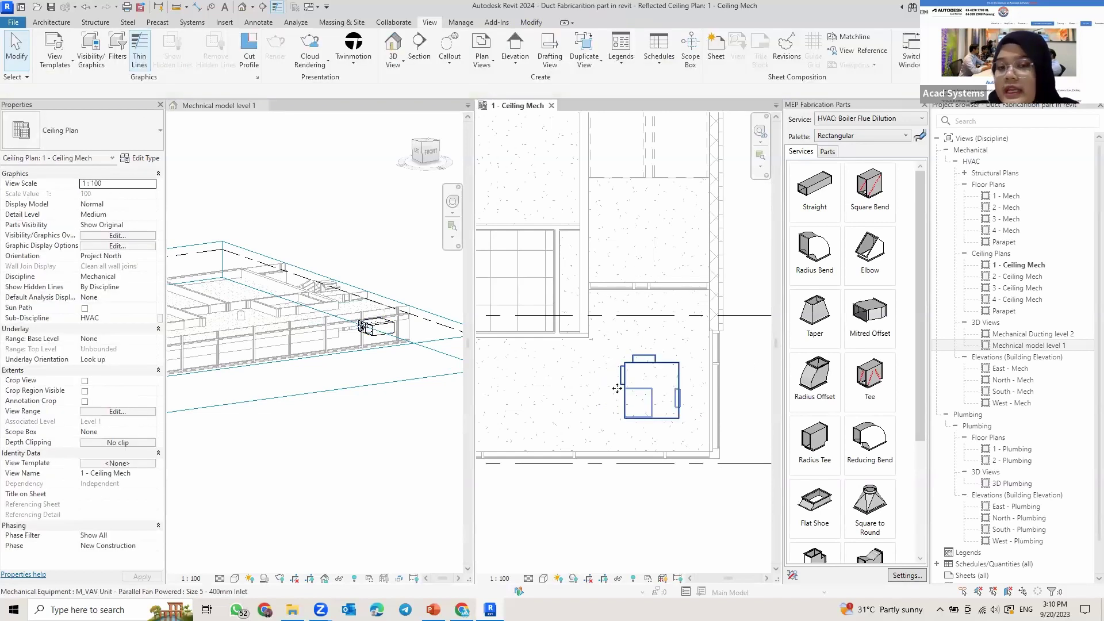
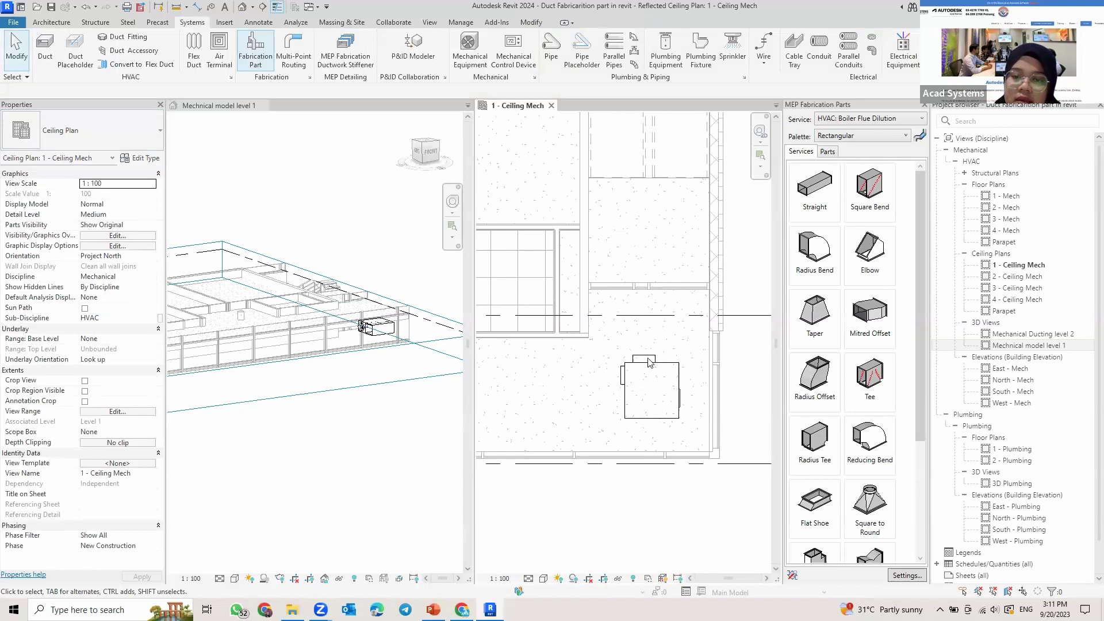
pyautogui.click(628, 398)
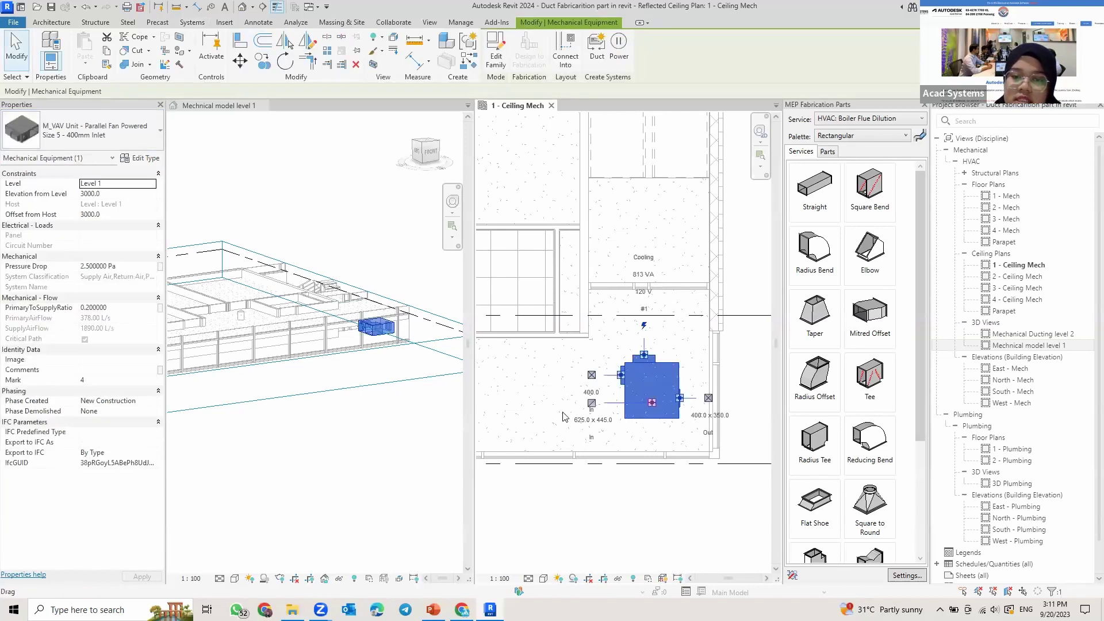
pyautogui.scroll(1, 631, 404)
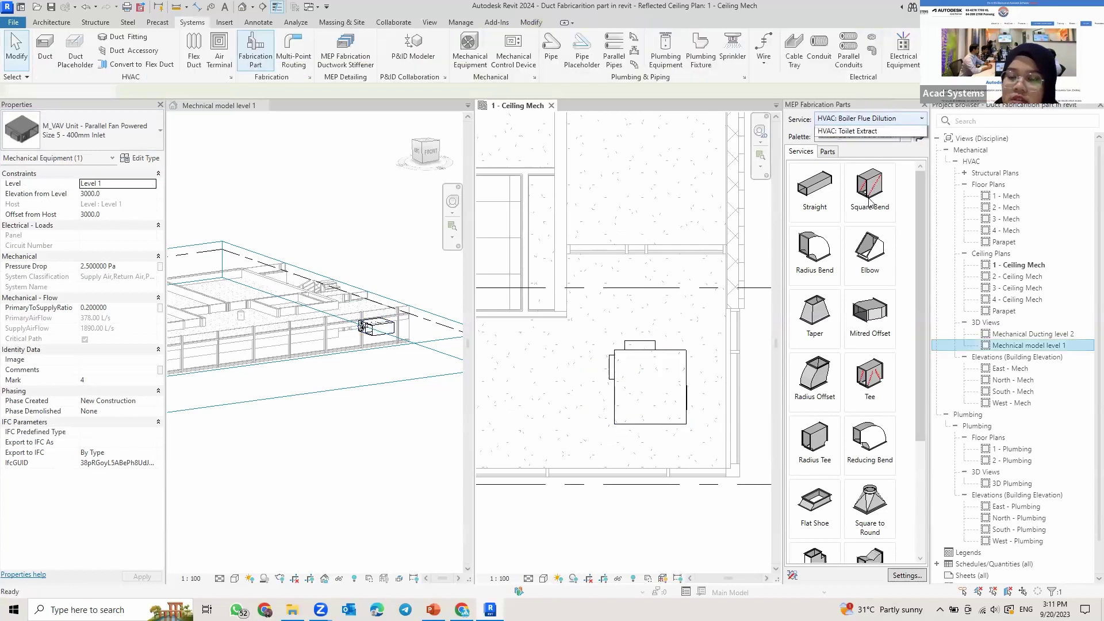
# Step: Place a rectangular Straight from the HVAC: General Return service near the VAV unit, with its middle elevation set to 3000
pyautogui.click(844, 214)
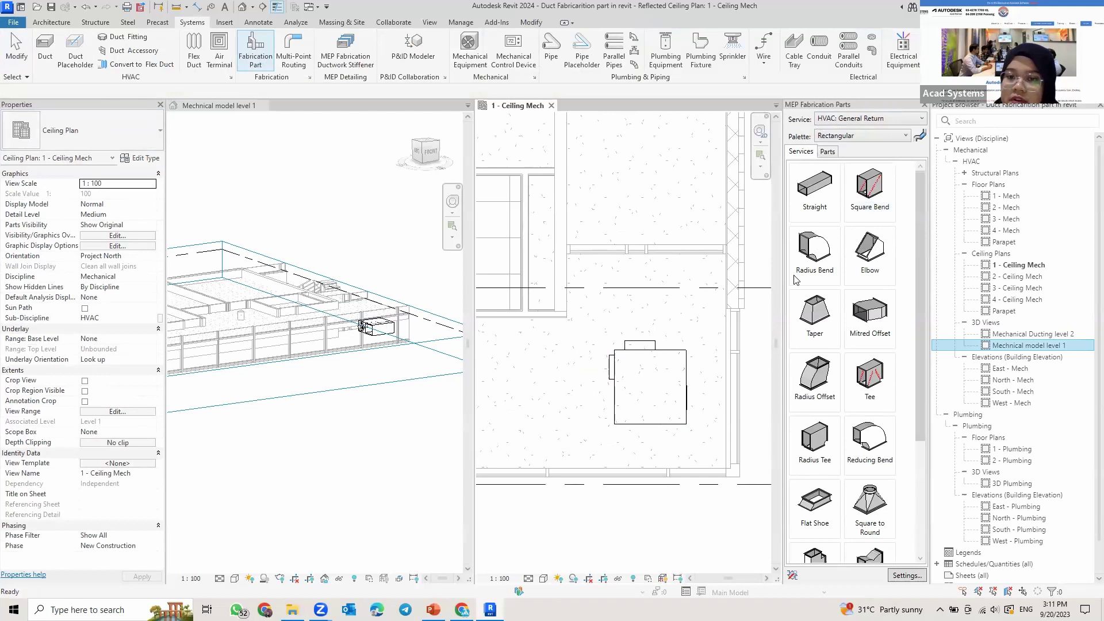
pyautogui.click(814, 200)
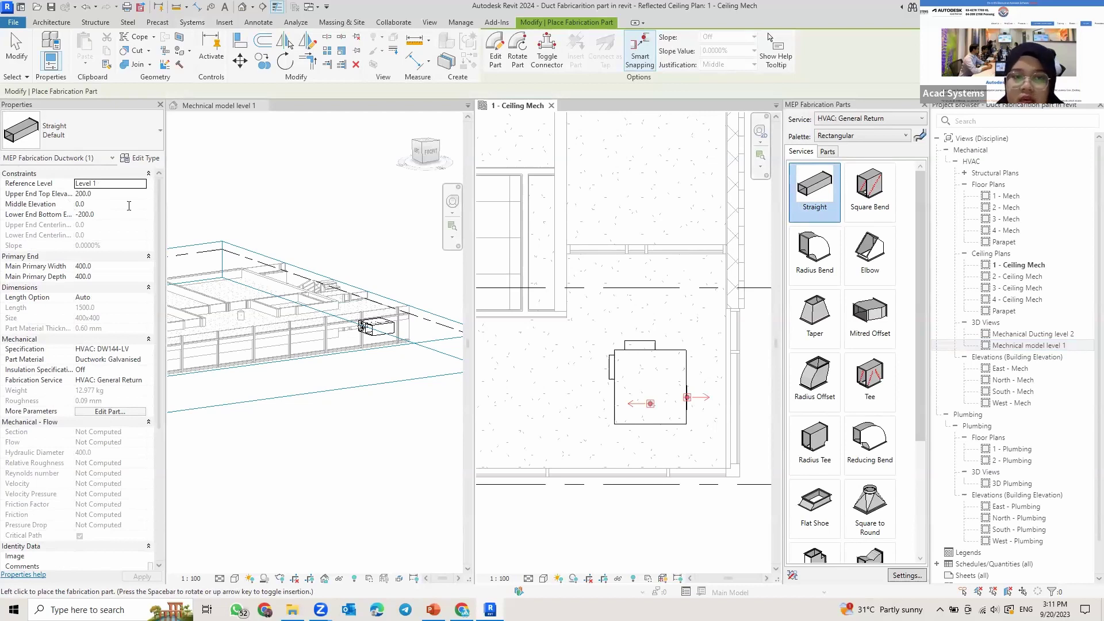
pyautogui.click(129, 206)
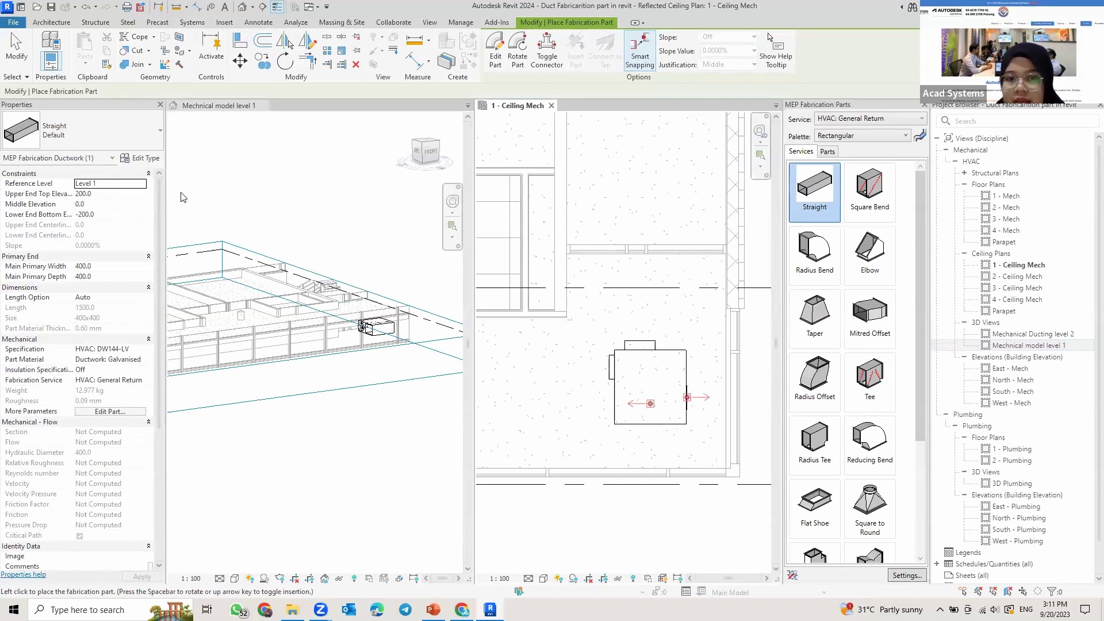
pyautogui.write('3000')
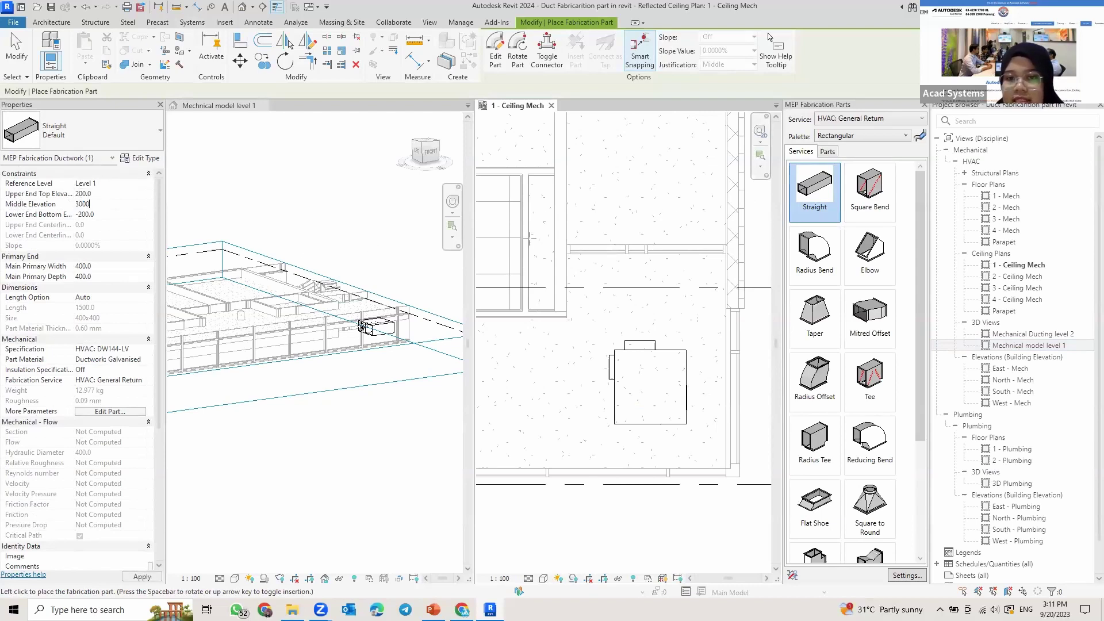
pyautogui.click(565, 240)
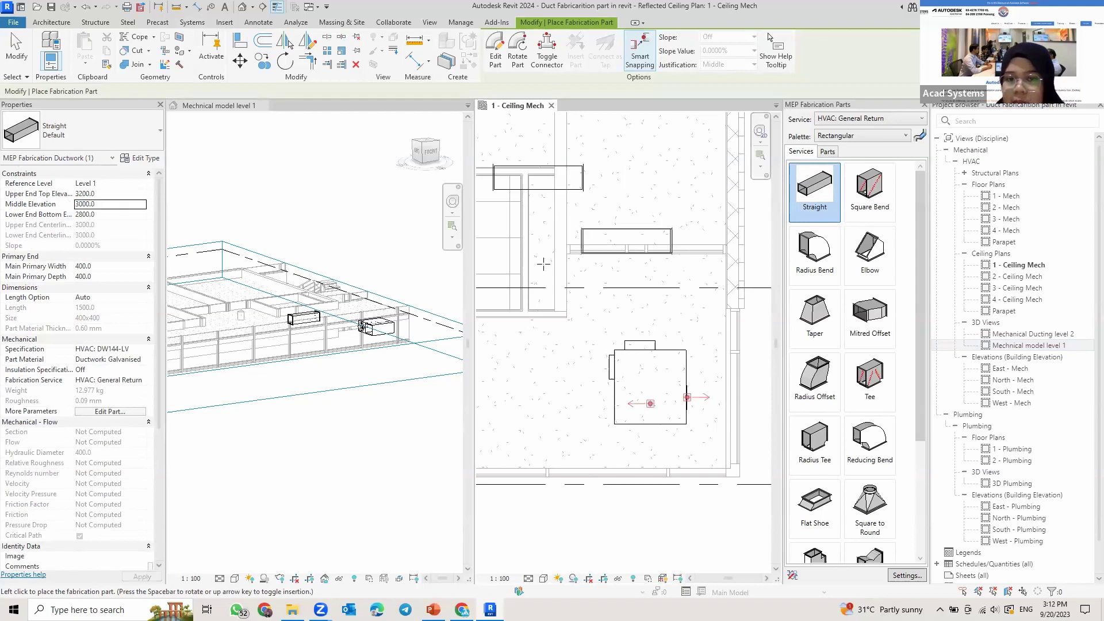
# Step: Turn off Smart Snapping while positioning another Straight near the VAV unit's inlet connector
pyautogui.scroll(1, 538, 245)
pyautogui.scroll(1, 539, 245)
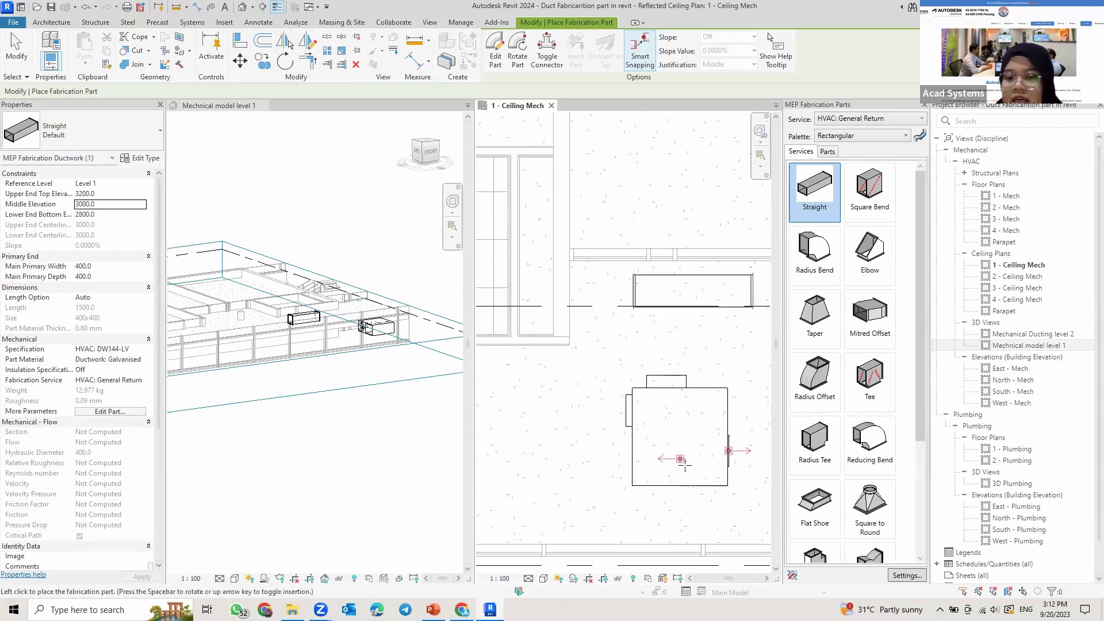
pyautogui.click(659, 455)
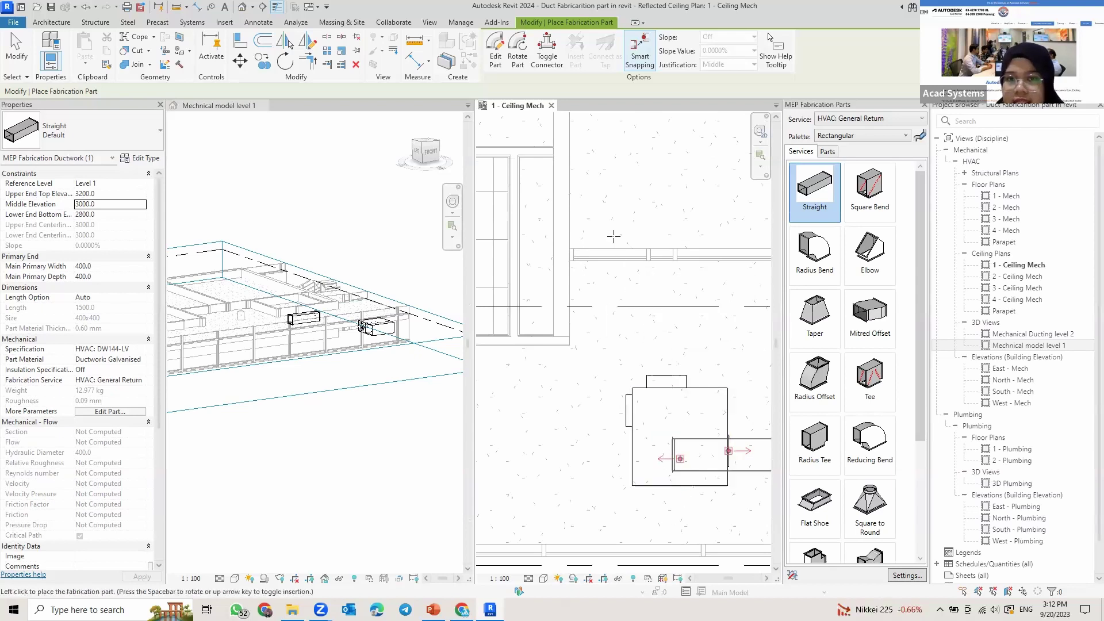
pyautogui.moveTo(680, 463); pyautogui.dragTo(633, 383, button='middle')
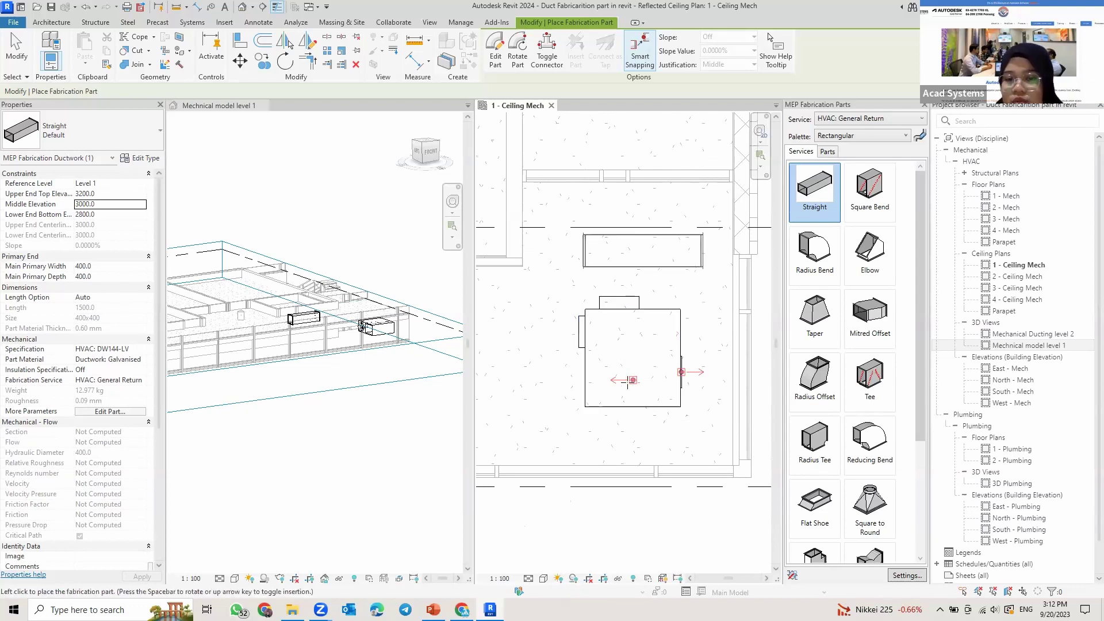
pyautogui.click(645, 52)
pyautogui.click(645, 52)
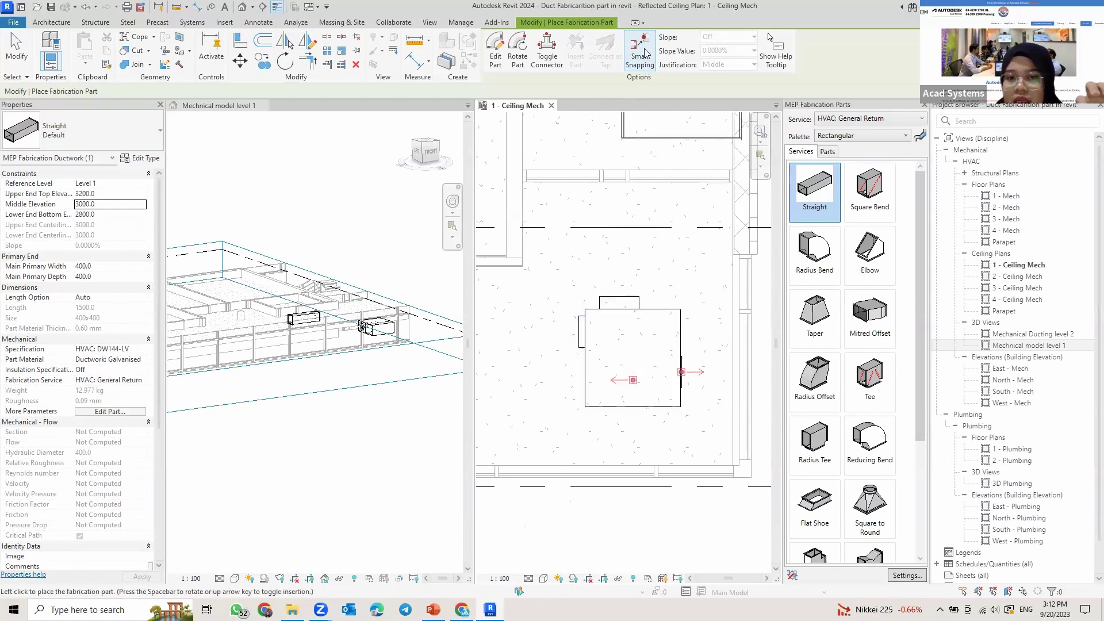
pyautogui.click(645, 53)
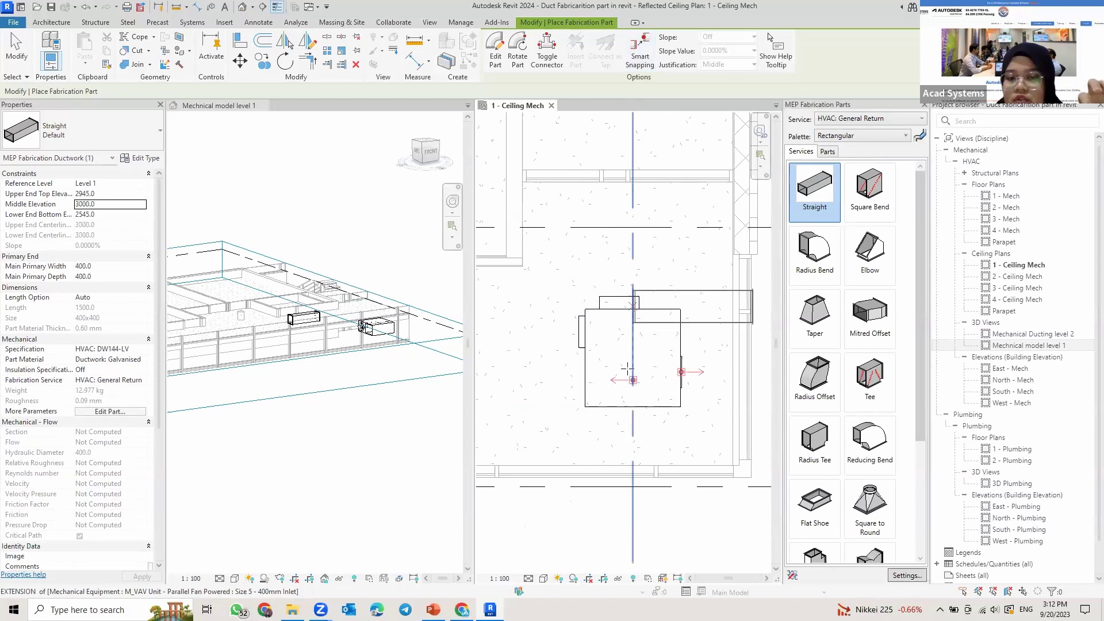
# Step: Rotate the Straight to point away from the VAV unit and attach it to the unit's 625 x 445 inlet connector
pyautogui.click(633, 379)
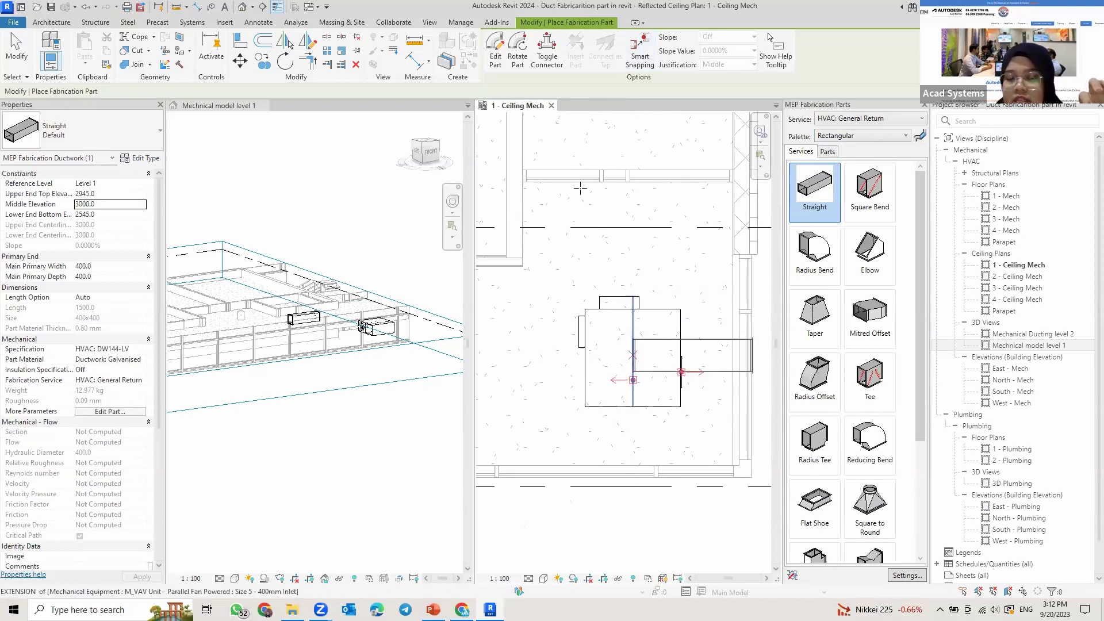
pyautogui.press('space')
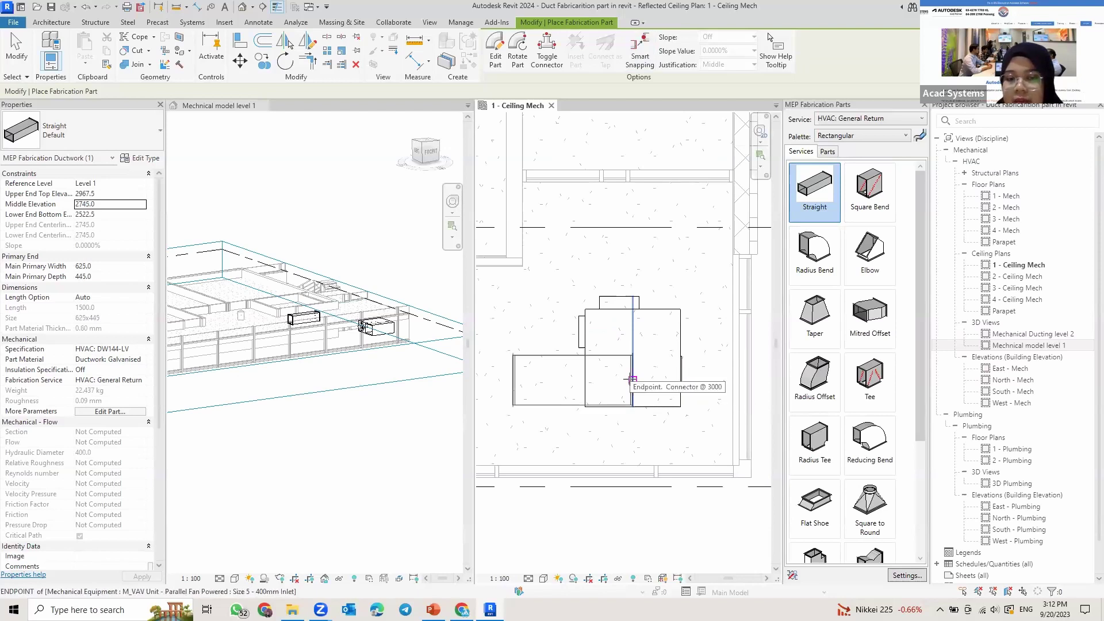
pyautogui.click(359, 327)
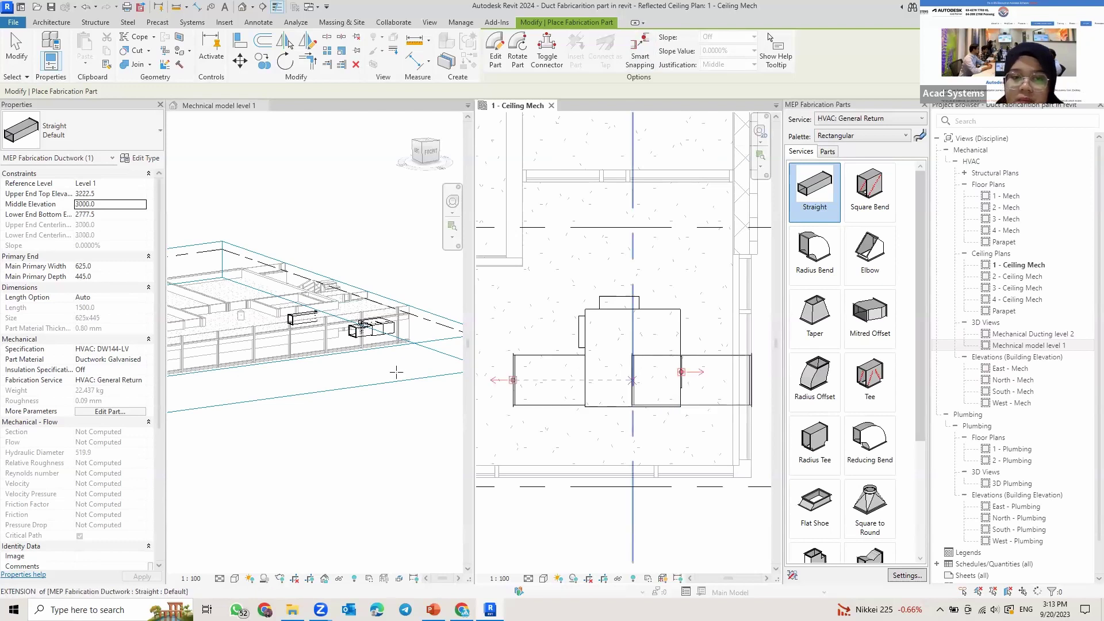
pyautogui.scroll(3, 313, 329)
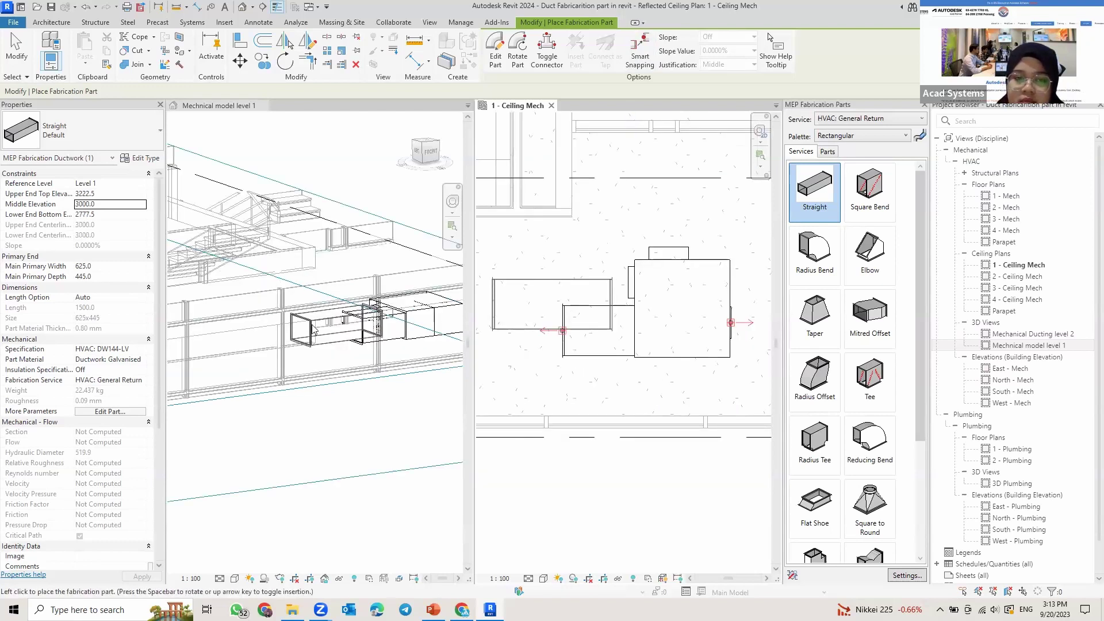
pyautogui.scroll(2, 365, 310)
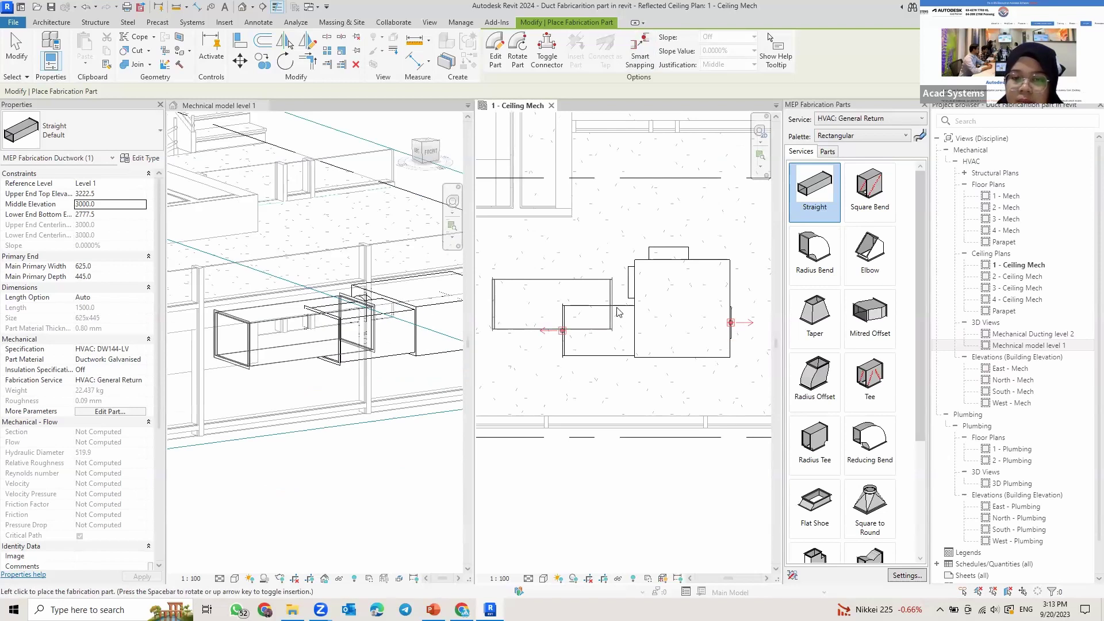
pyautogui.press('Escape')
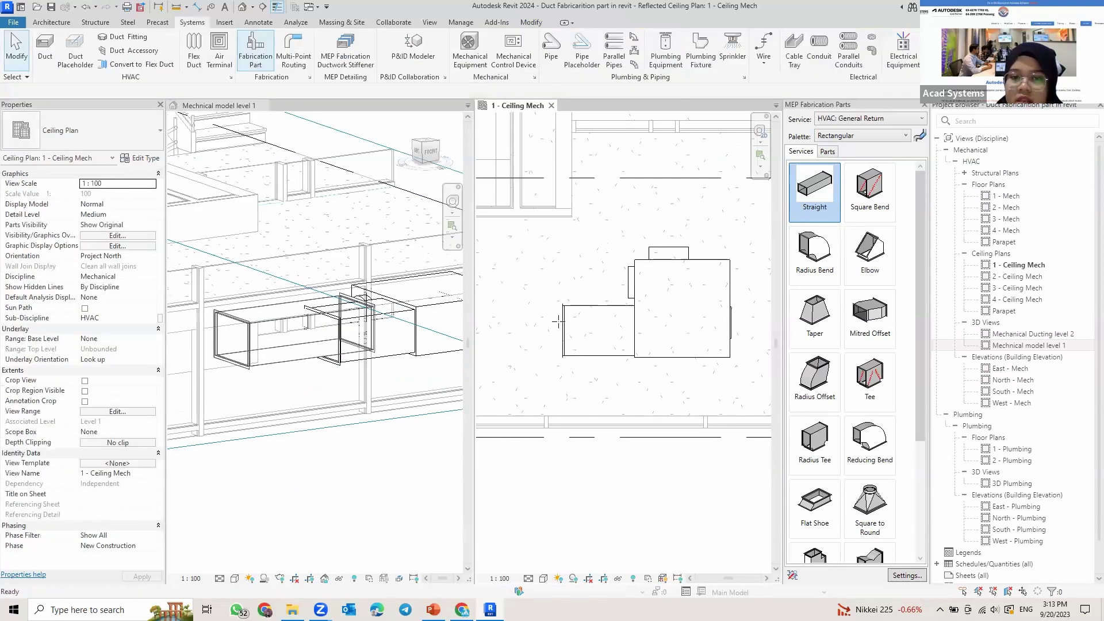
# Step: Extend the return duct by attaching another rectangular Straight to the open end of the one on the VAV unit
pyautogui.scroll(1, 368, 311)
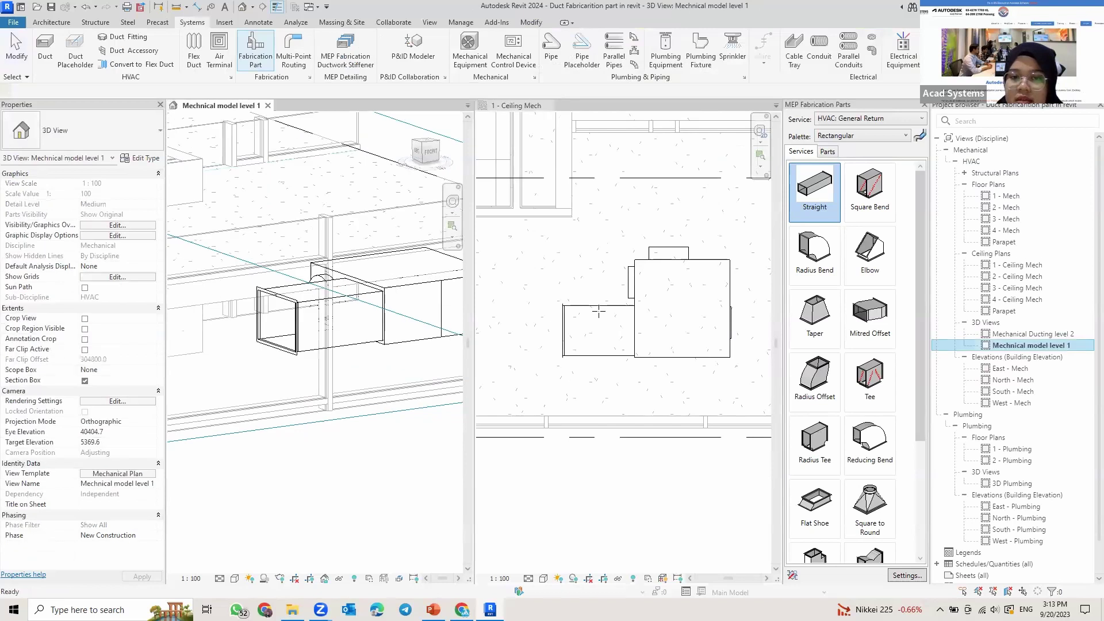
pyautogui.moveTo(599, 313); pyautogui.dragTo(696, 325, button='middle')
pyautogui.moveTo(535, 342); pyautogui.dragTo(585, 344, button='middle')
pyautogui.click(568, 320)
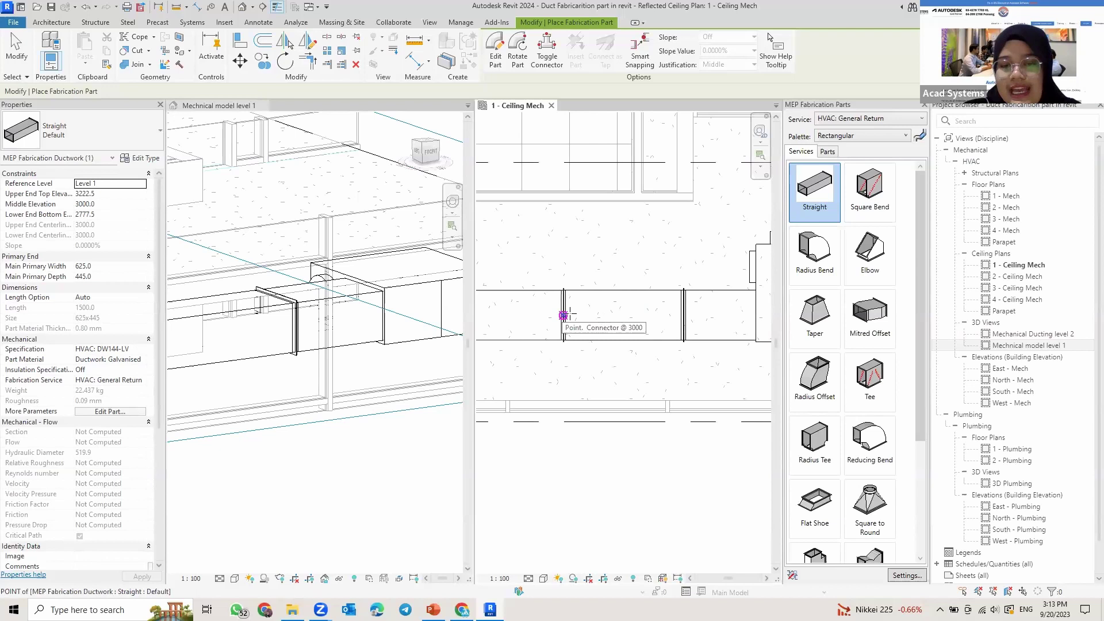
pyautogui.moveTo(571, 312); pyautogui.dragTo(613, 318, button='middle')
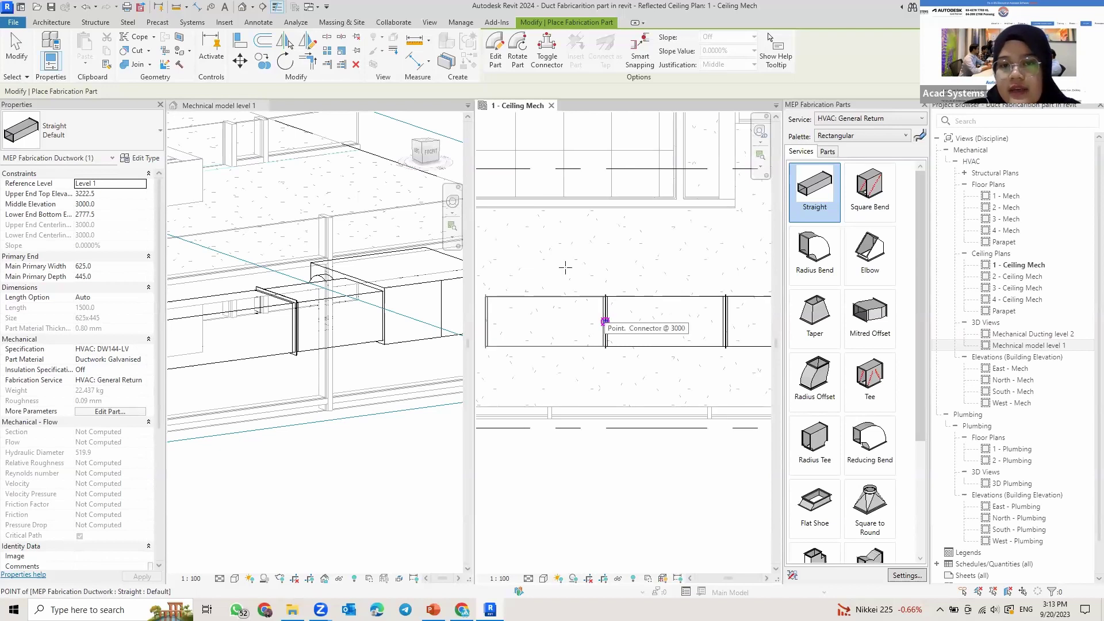
pyautogui.press('Up')
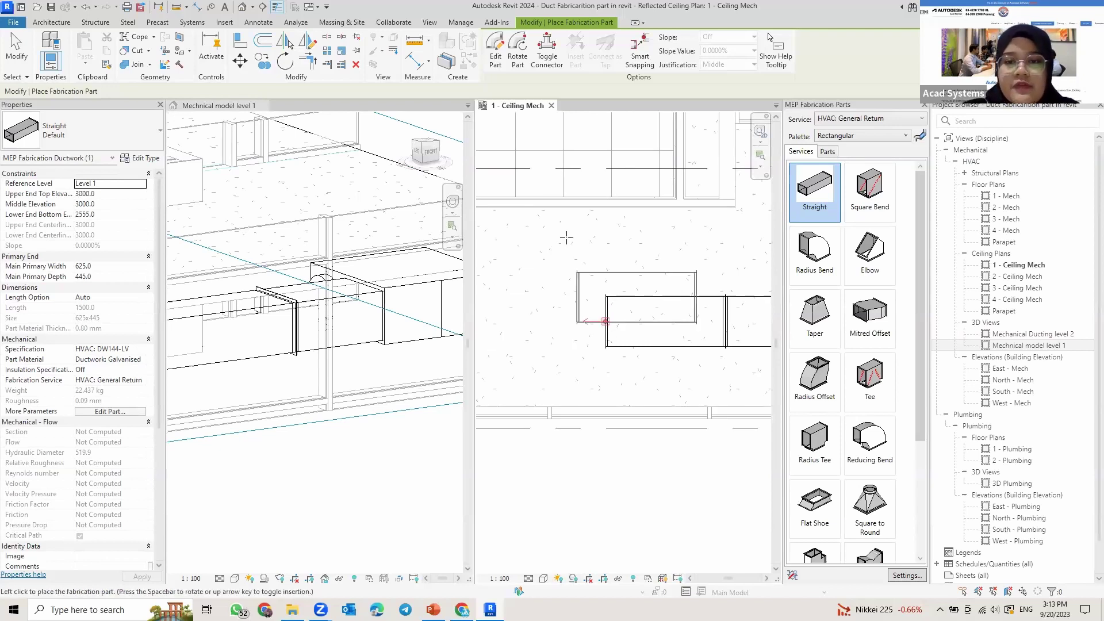
# Step: Toggle the Straight's insertion connector and place two separate Straights in the ceiling plan, above the return duct run
pyautogui.press('Up')
pyautogui.press('Up')
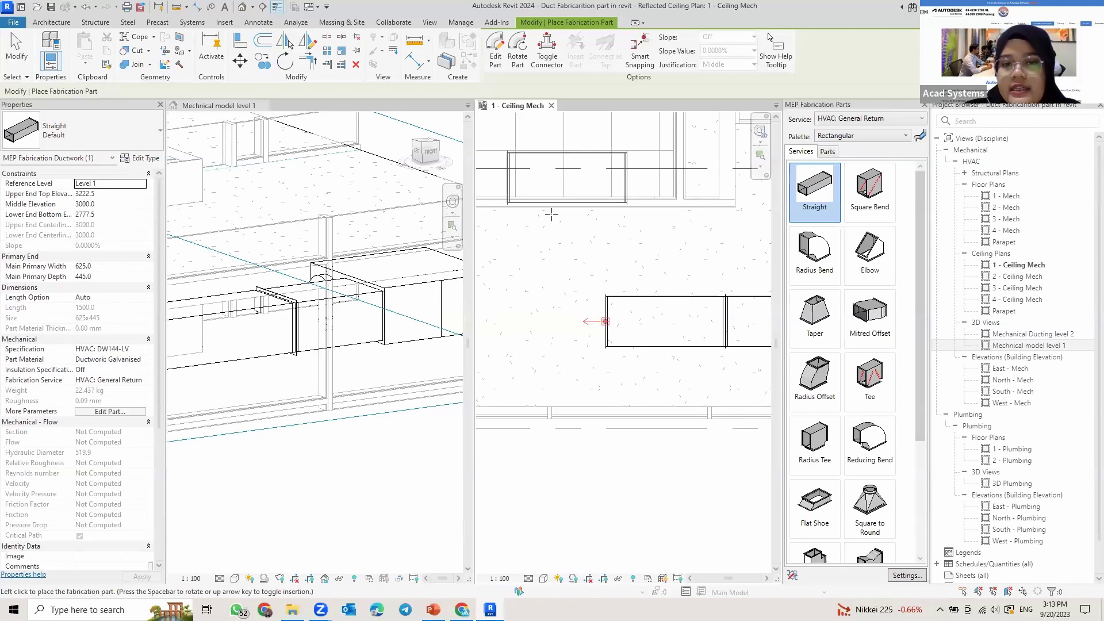
pyautogui.click(568, 226)
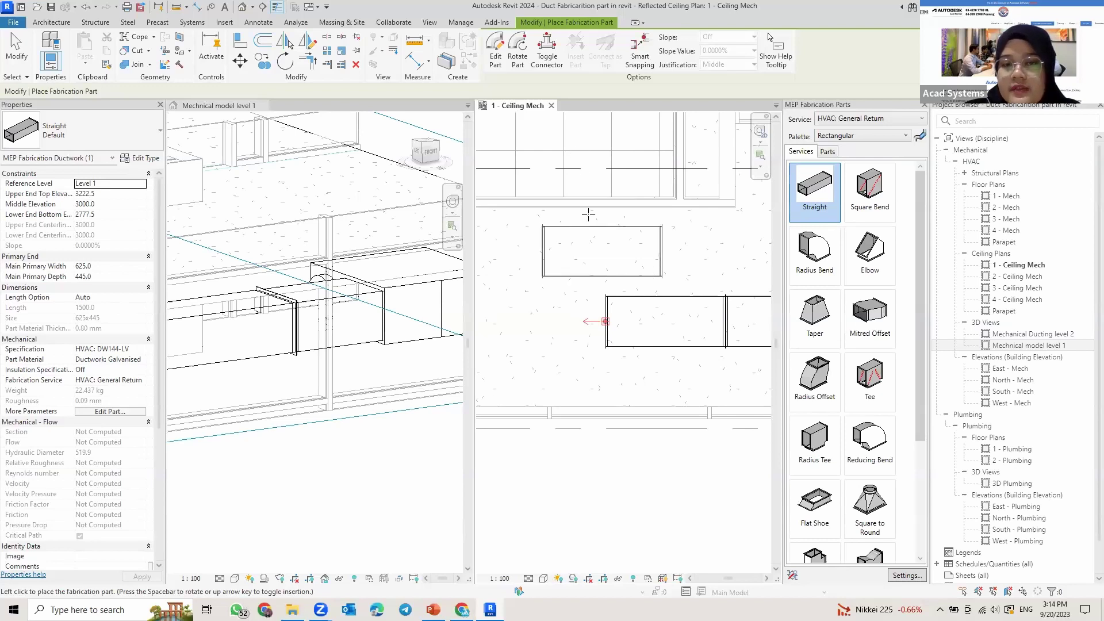
pyautogui.scroll(-2, 616, 251)
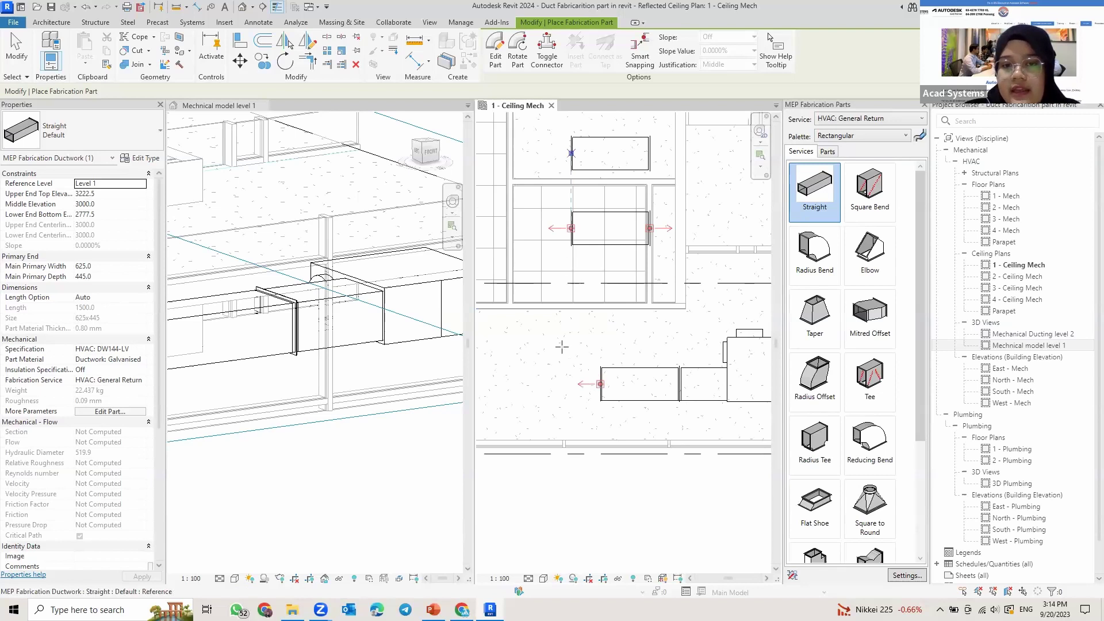
pyautogui.scroll(2, 570, 276)
pyautogui.scroll(-1, 570, 294)
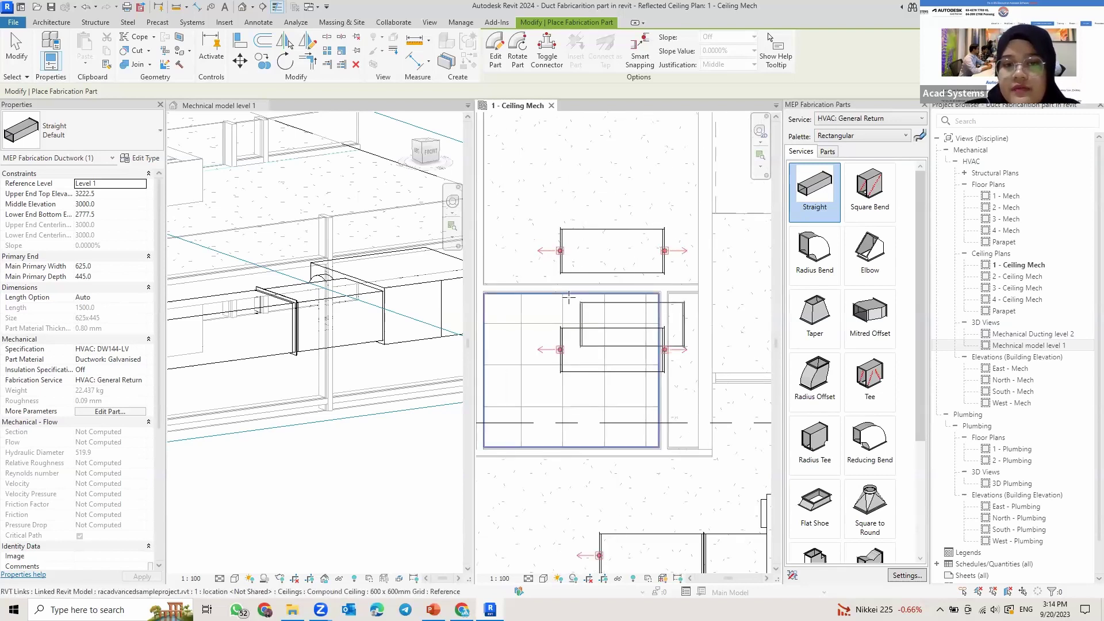
pyautogui.moveTo(540, 308); pyautogui.dragTo(545, 181, button='middle')
pyautogui.scroll(-2, 578, 263)
pyautogui.scroll(3, 570, 295)
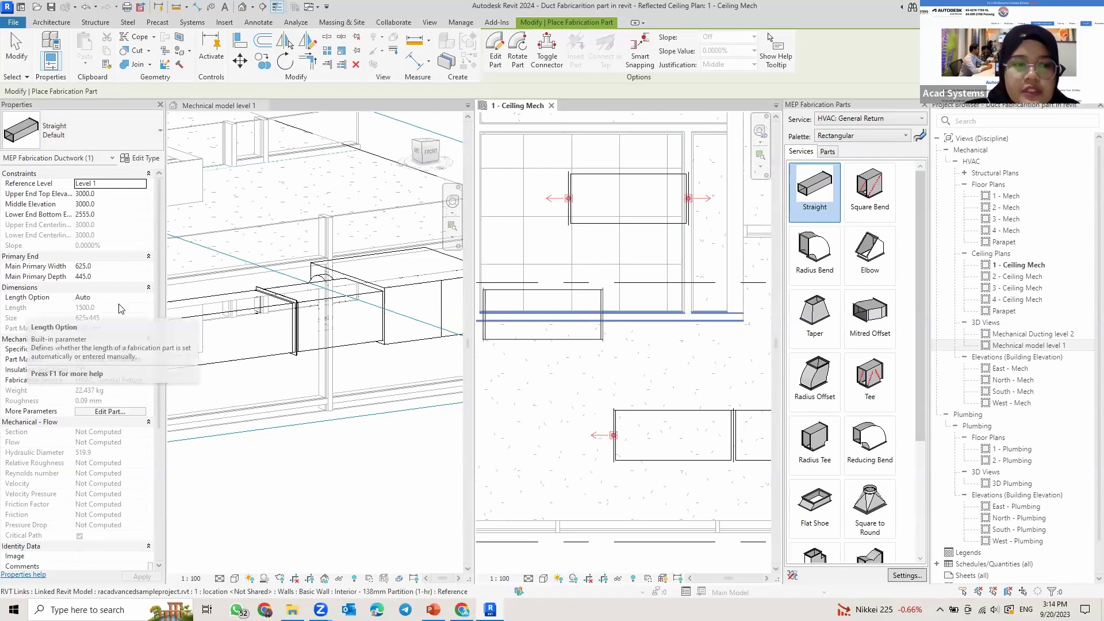
# Step: Set the Straight's length option to Value with a length of 2500, and place it between the return duct and the other loose Straights
pyautogui.click(141, 298)
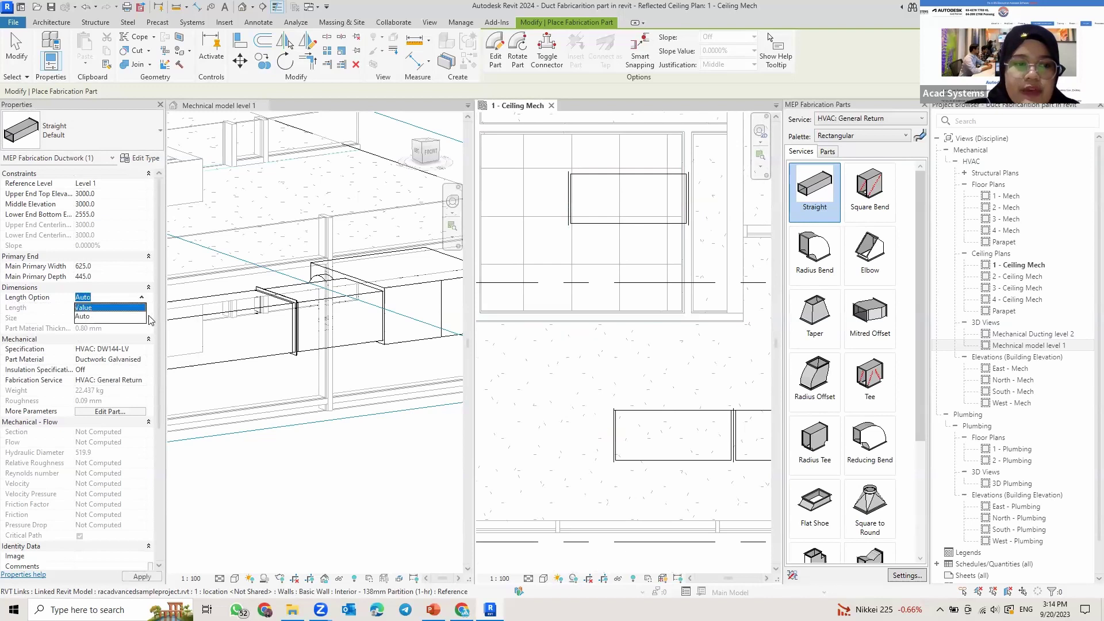
pyautogui.click(133, 317)
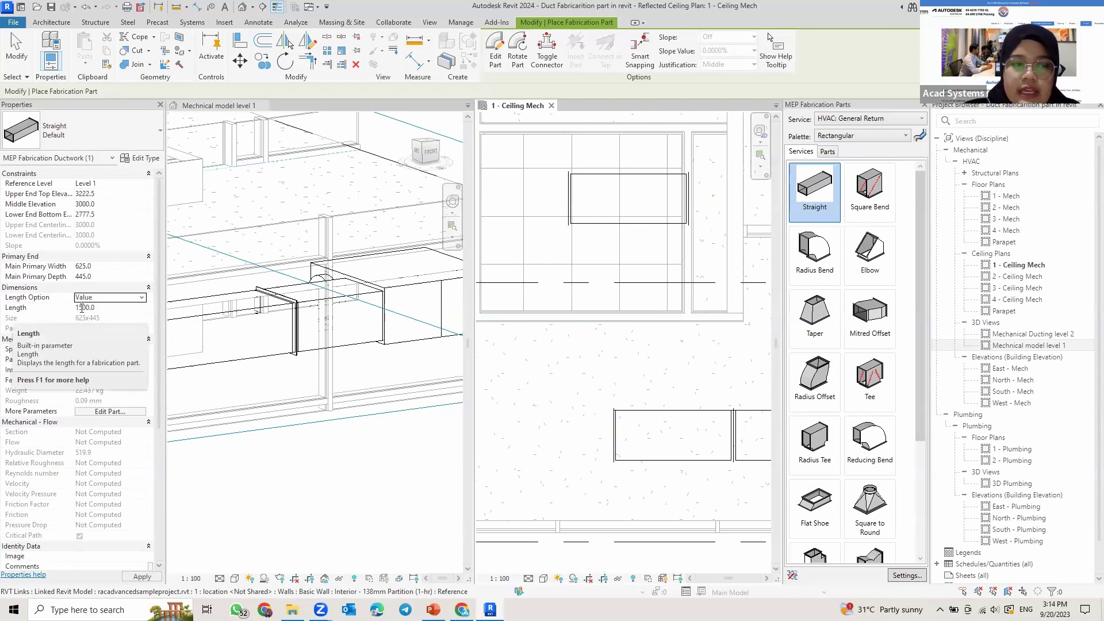
pyautogui.click(92, 308)
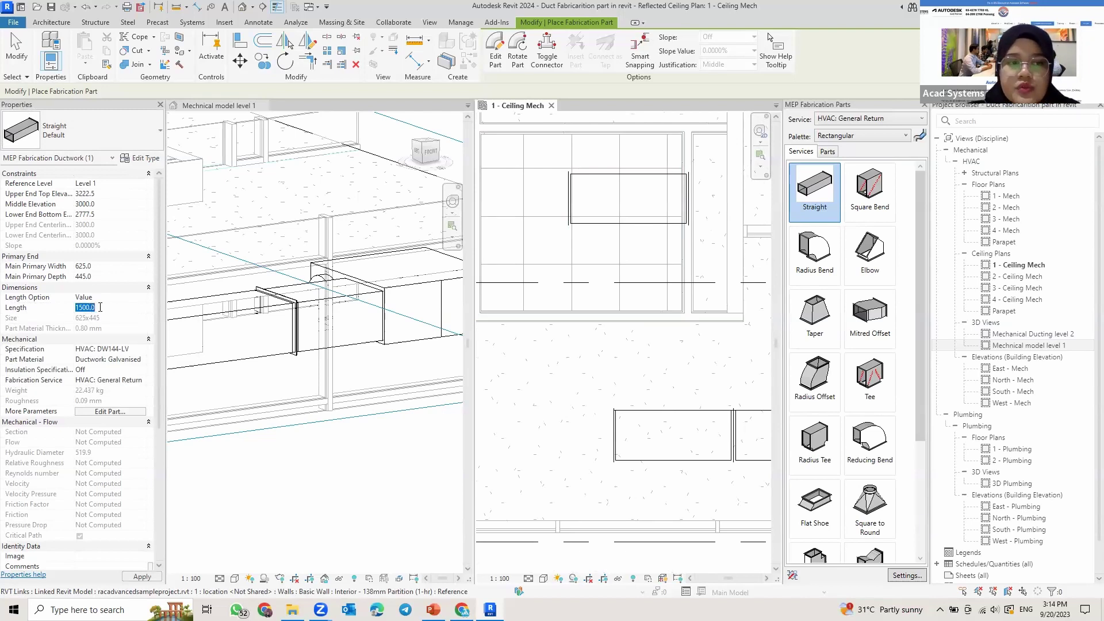
pyautogui.write('2')
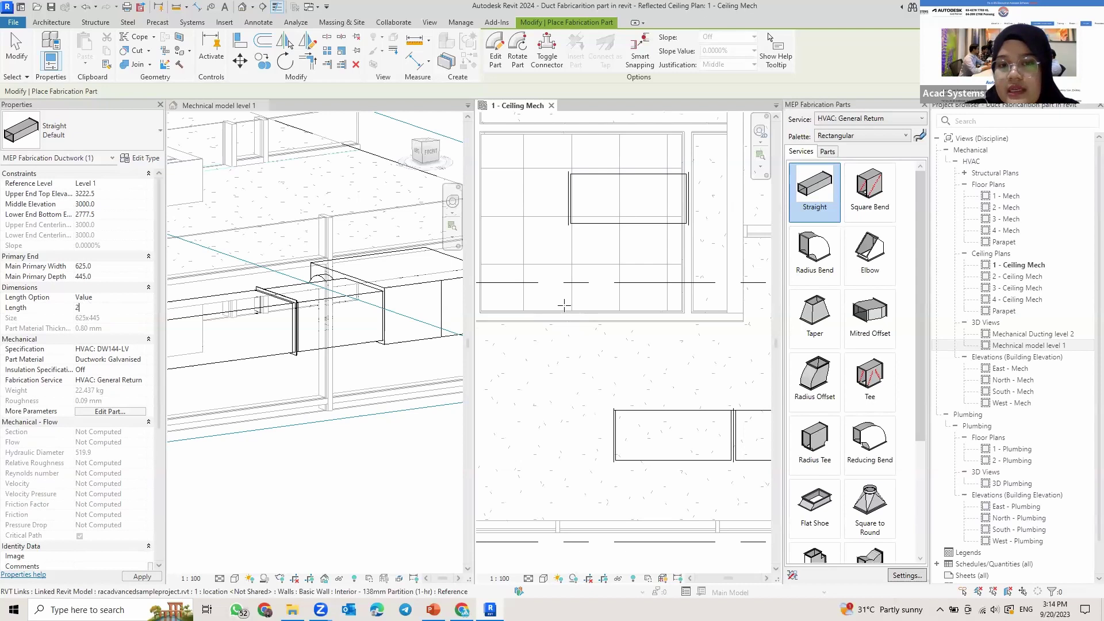
pyautogui.write('500')
pyautogui.press('Return')
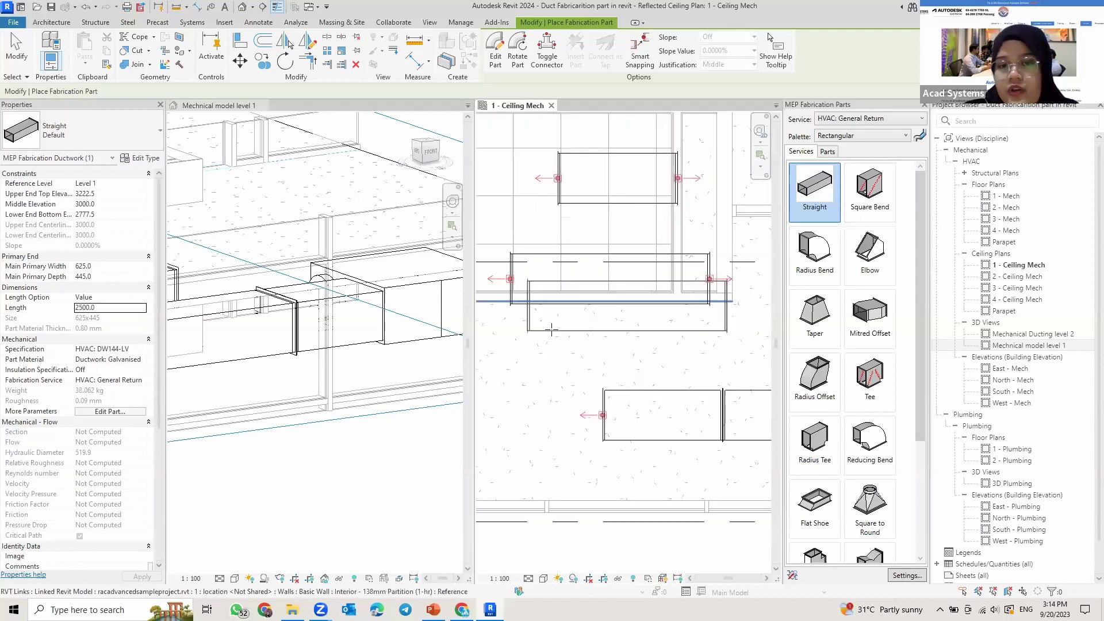
pyautogui.scroll(-2, 565, 311)
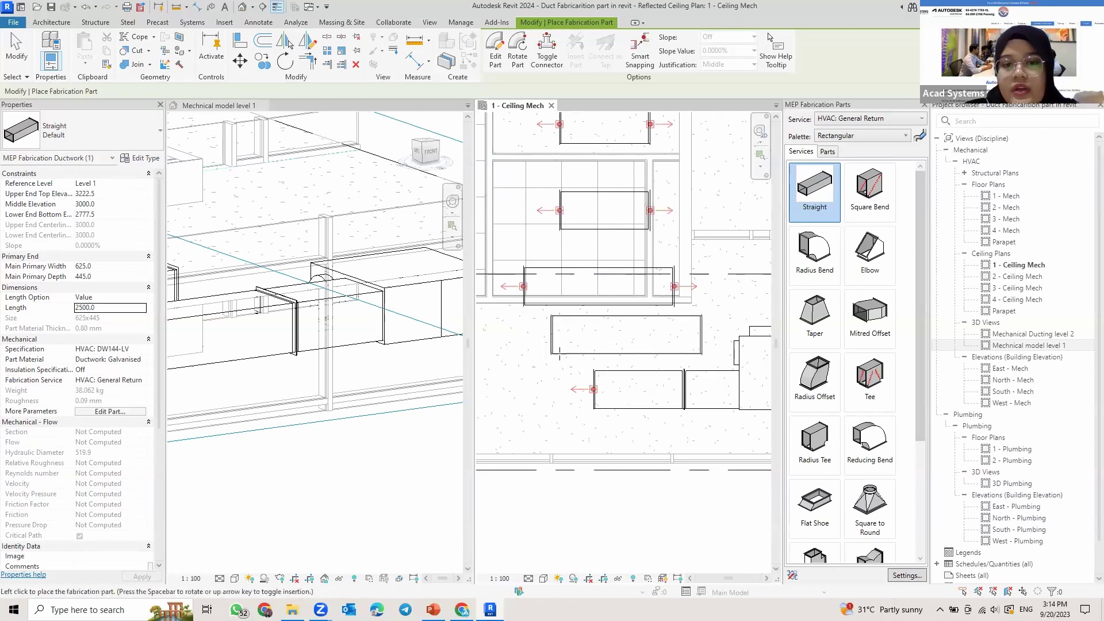
pyautogui.moveTo(566, 324); pyautogui.dragTo(552, 385, button='middle')
pyautogui.scroll(-1, 555, 388)
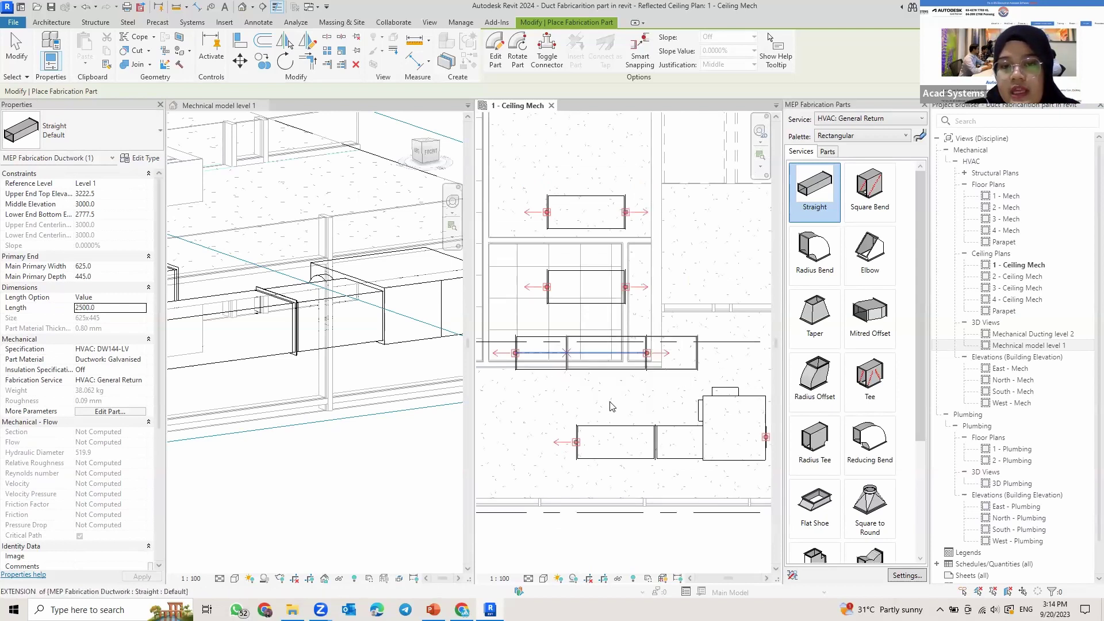
pyautogui.press('Escape')
# Step: Set the length of the last Straight attached to the return duct run to 2500 using its dimension in the ceiling plan
pyautogui.scroll(2, 552, 447)
pyautogui.click(574, 419)
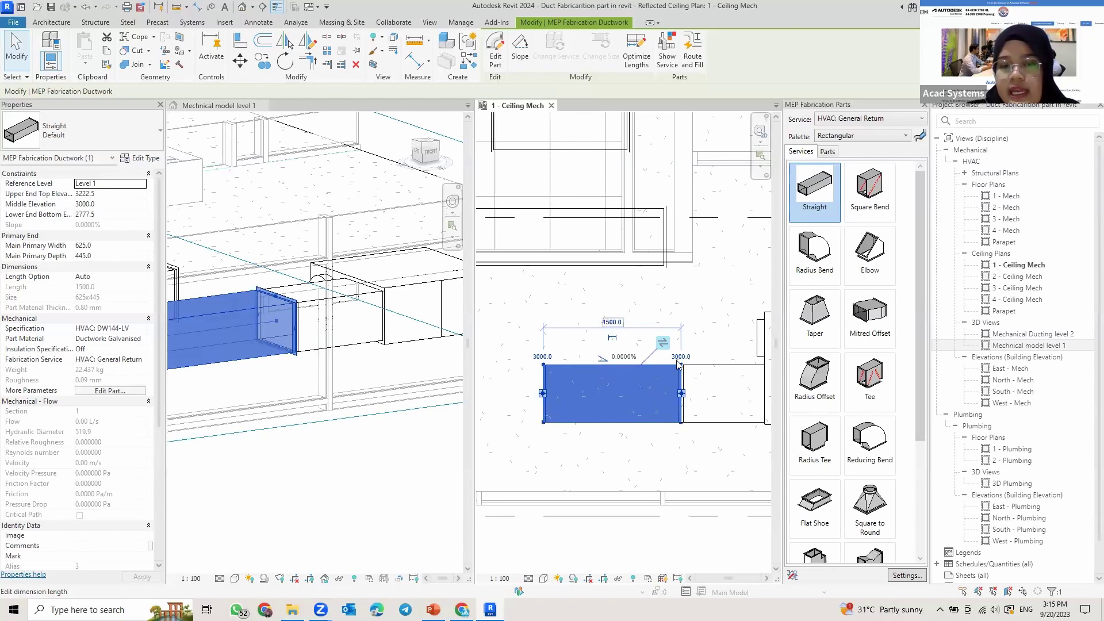
pyautogui.click(611, 322)
pyautogui.write('2500')
pyautogui.press('Return')
pyautogui.scroll(-2, 707, 396)
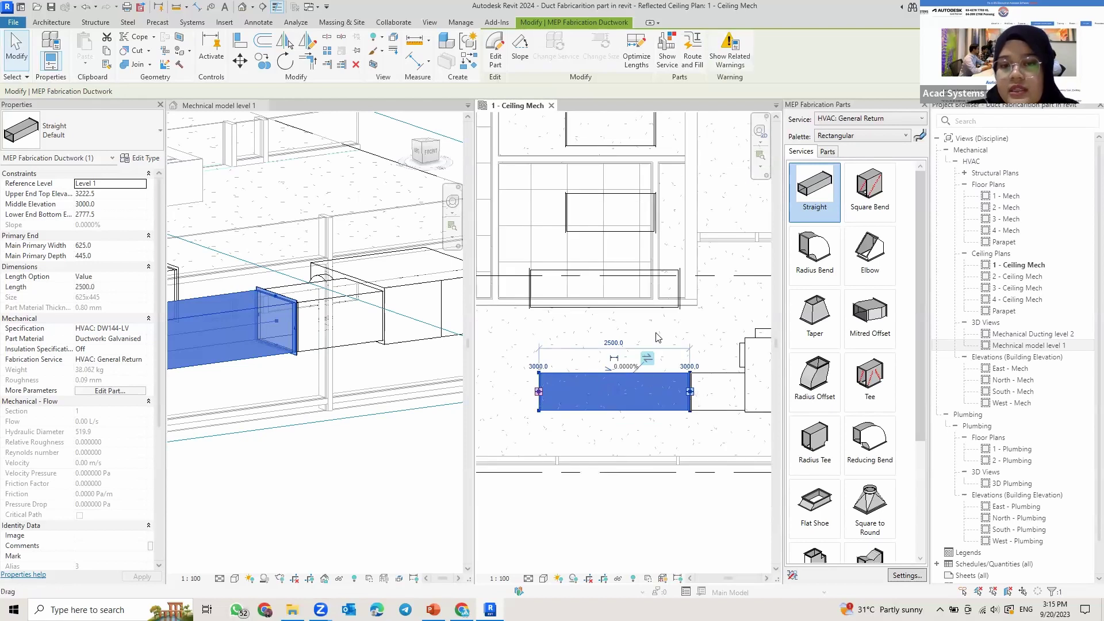
pyautogui.scroll(1, 656, 336)
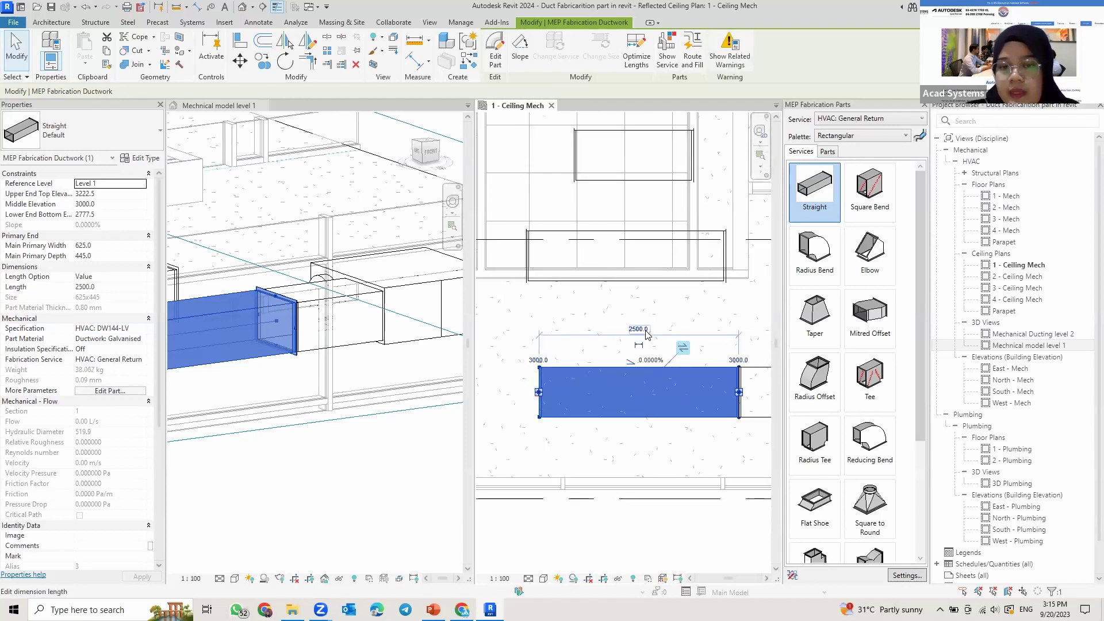
# Step: Edit the end Straight's part dimensions to a length of 3000, apply the change and deselect the duct
pyautogui.click(494, 49)
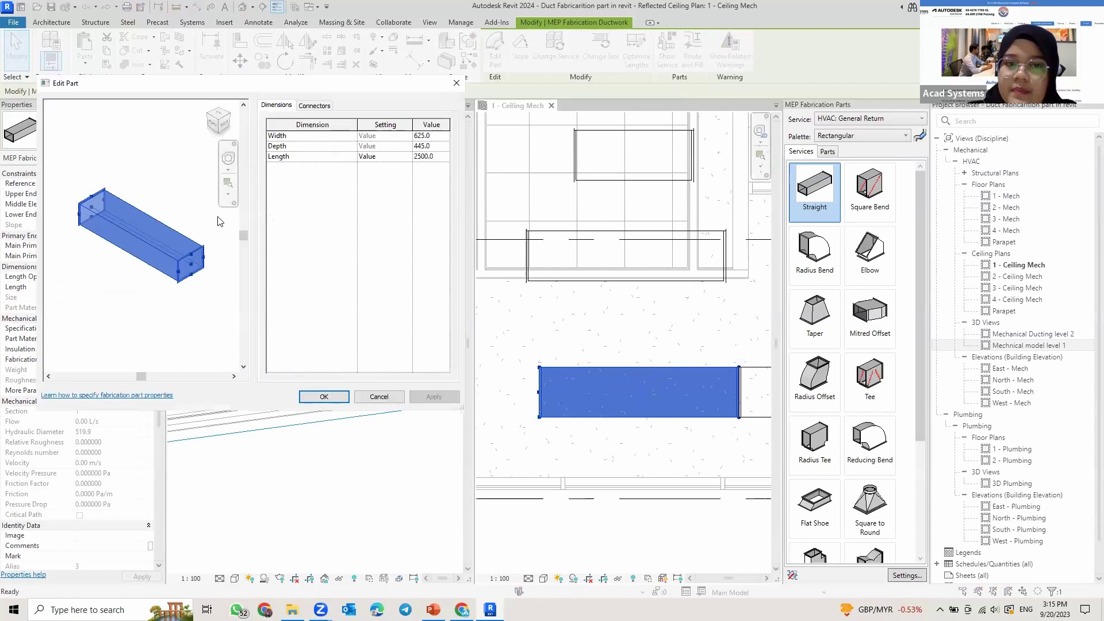
pyautogui.moveTo(248, 87); pyautogui.dragTo(379, 140)
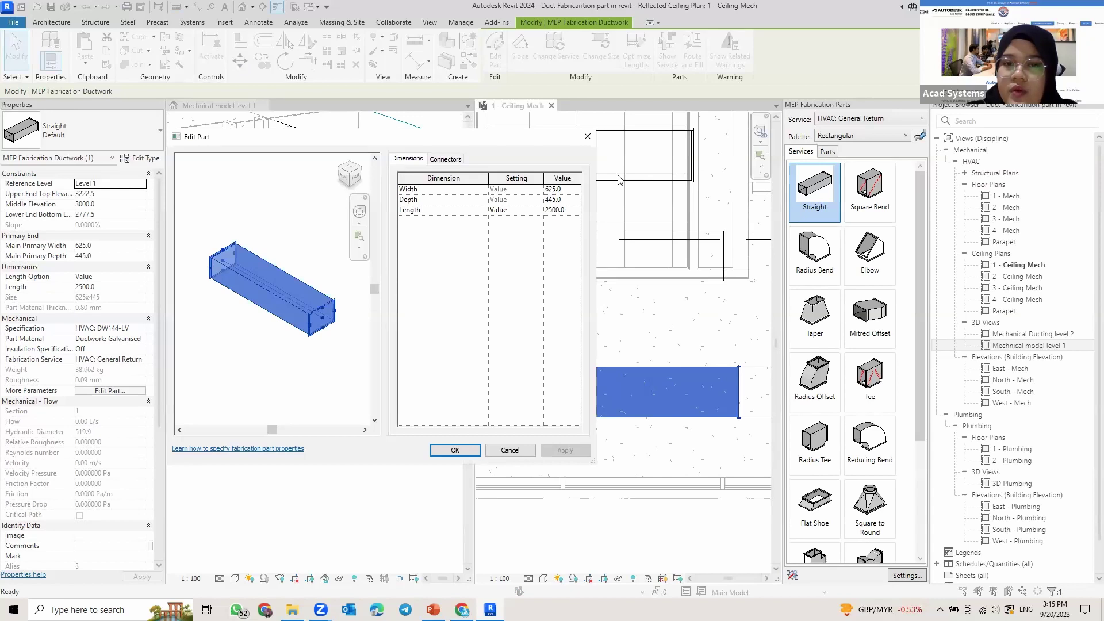
pyautogui.moveTo(467, 138); pyautogui.dragTo(635, 124)
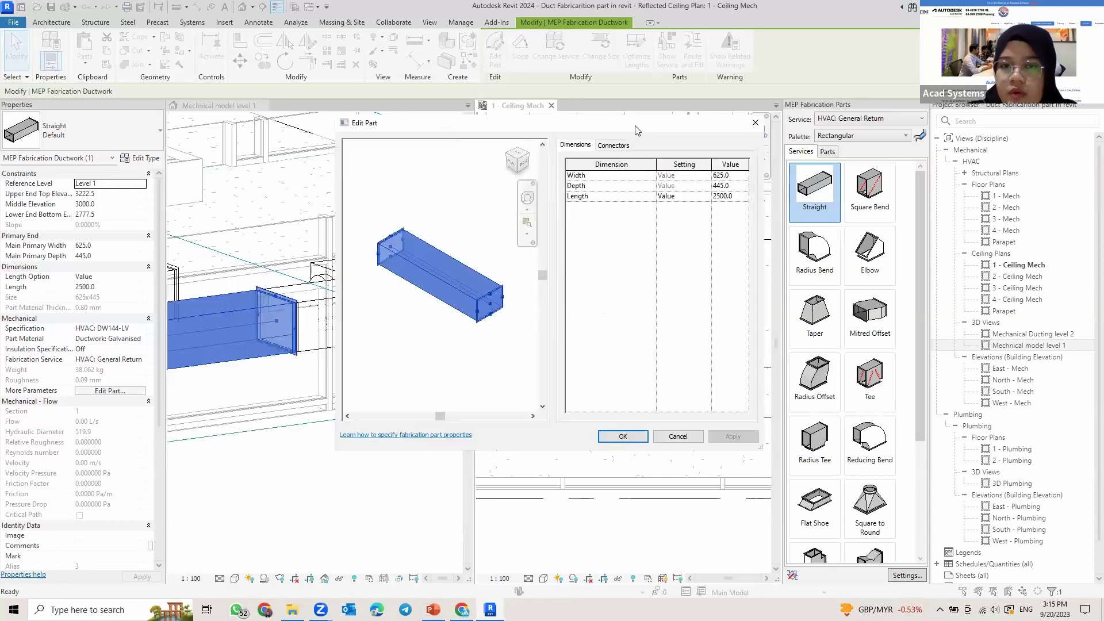
pyautogui.moveTo(522, 127); pyautogui.dragTo(308, 57)
pyautogui.doubleClick(508, 127)
pyautogui.write('3000')
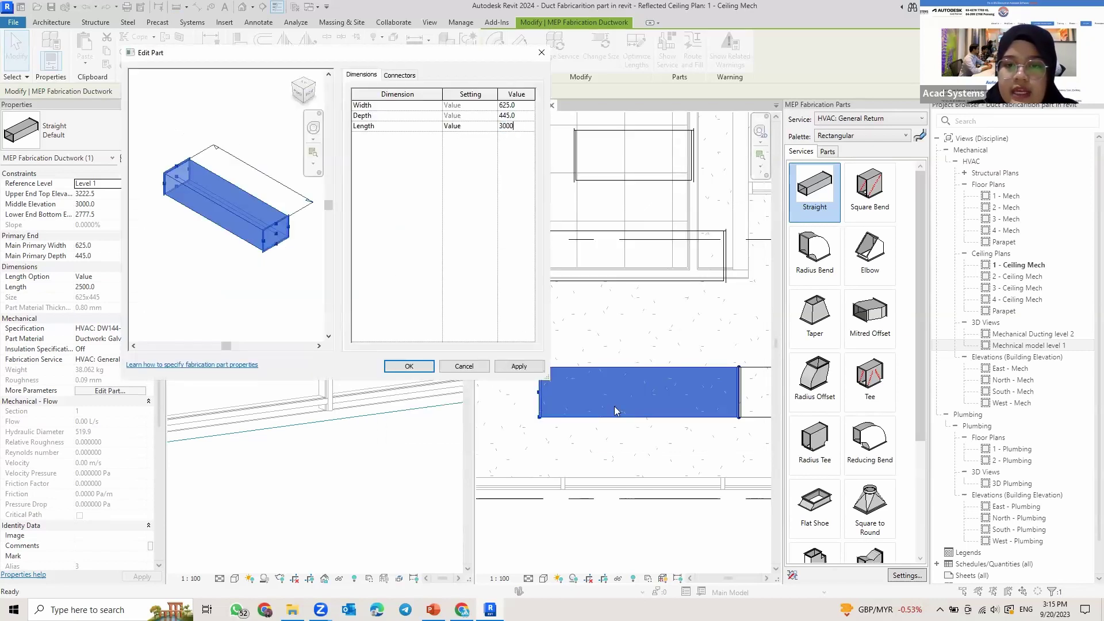
pyautogui.click(519, 366)
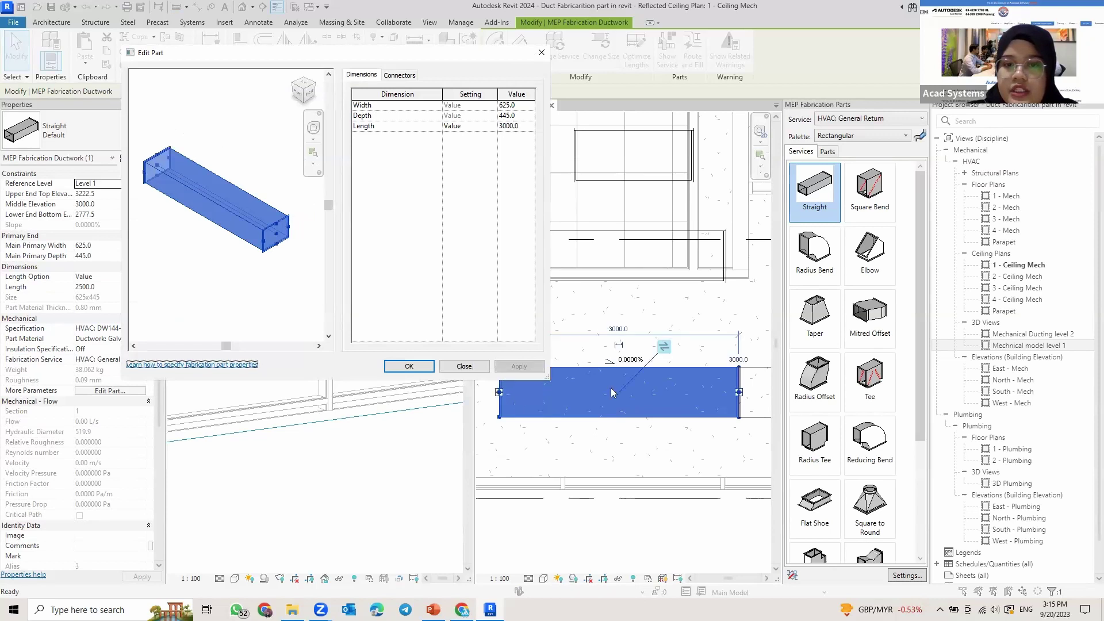
pyautogui.moveTo(467, 53); pyautogui.dragTo(448, 35)
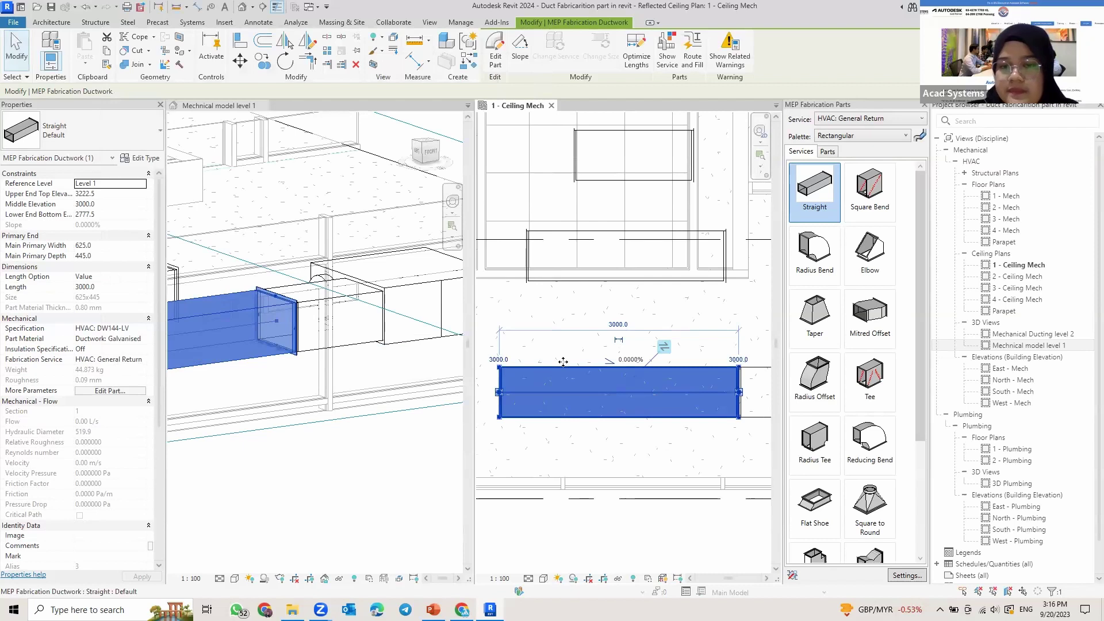
pyautogui.scroll(-2, 571, 361)
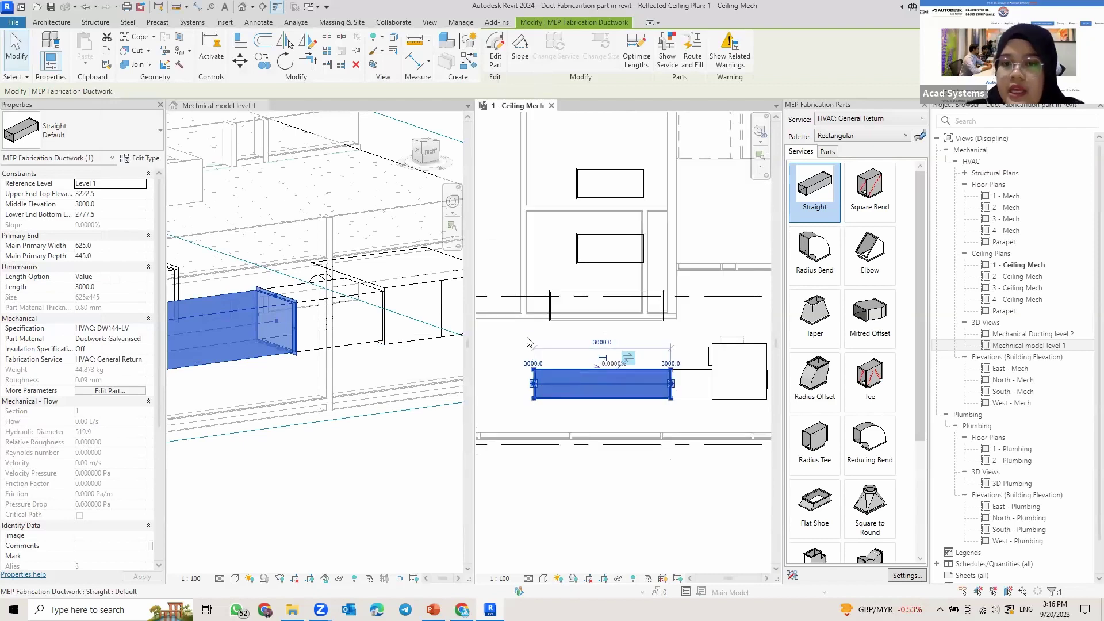
pyautogui.moveTo(528, 342); pyautogui.dragTo(604, 325, button='middle')
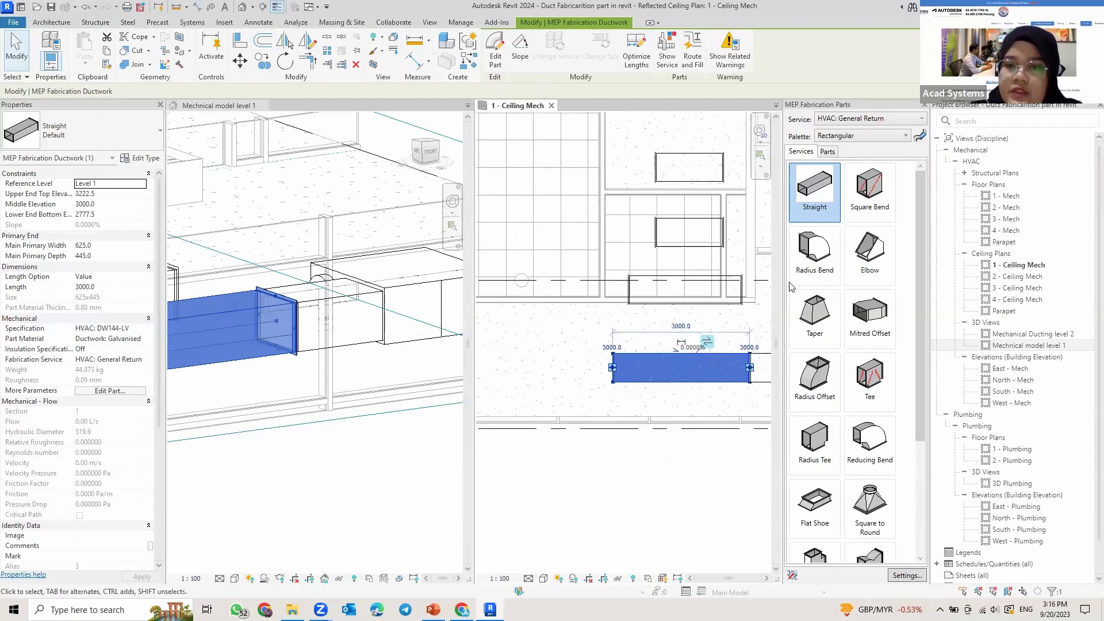
pyautogui.press('Escape')
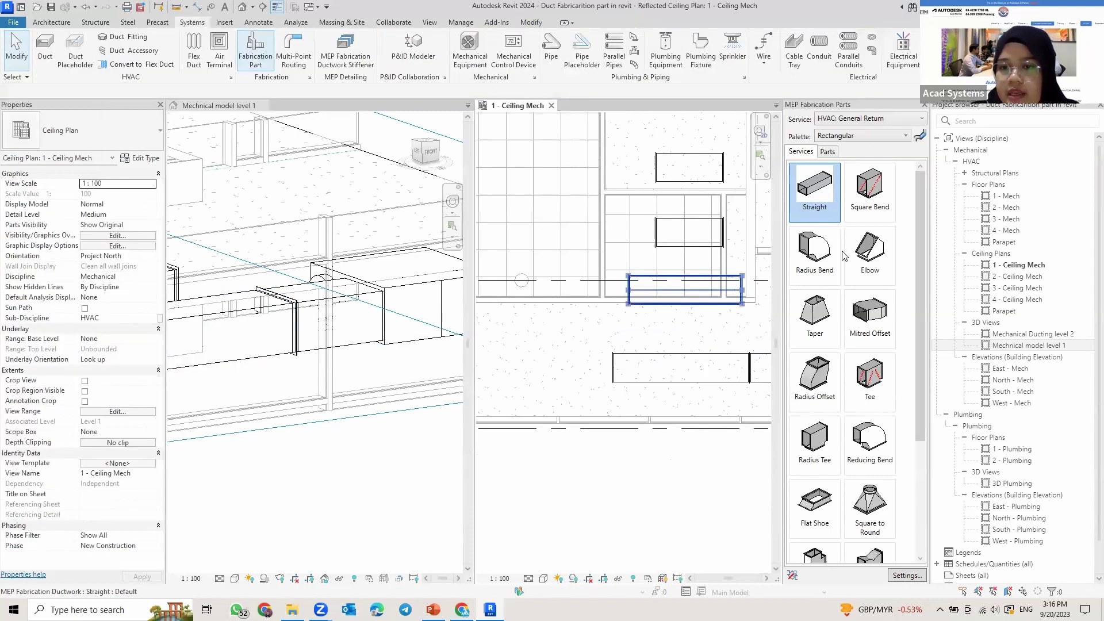
# Step: Start placing a Radius Bend at the open end of the 3000 long Straight, rotating it through its orientations
pyautogui.click(812, 261)
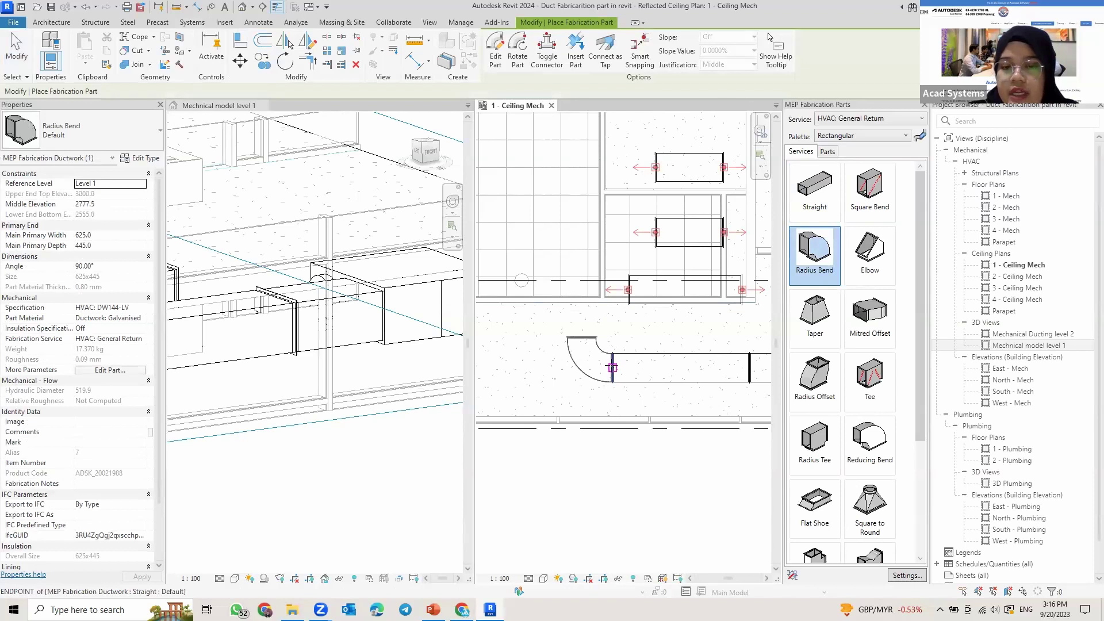
pyautogui.scroll(2, 613, 367)
pyautogui.scroll(1, 612, 367)
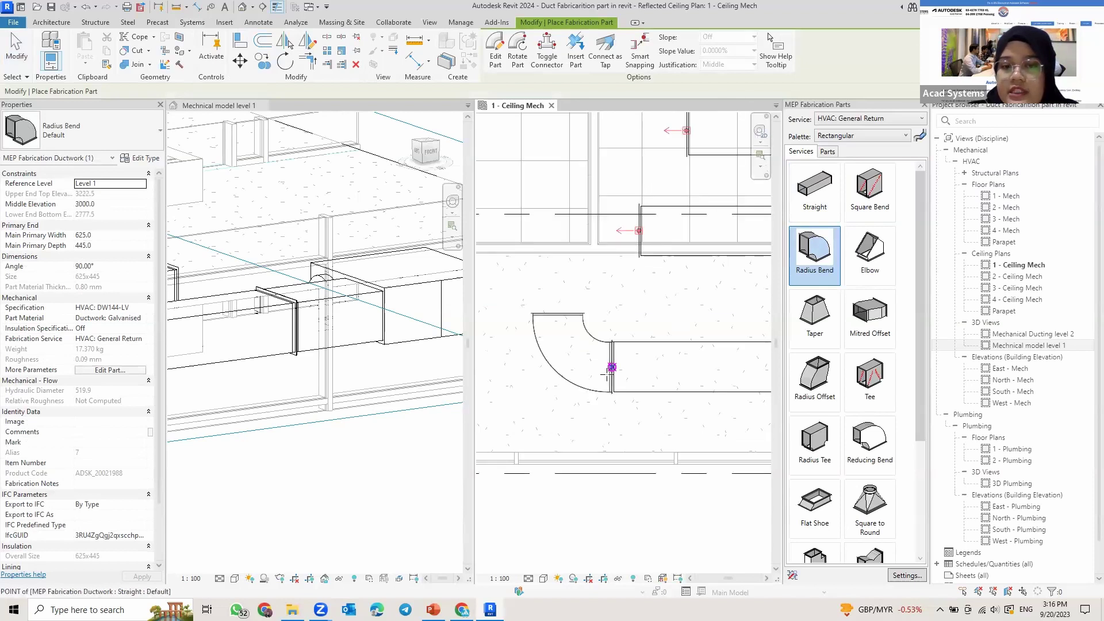
pyautogui.press('space')
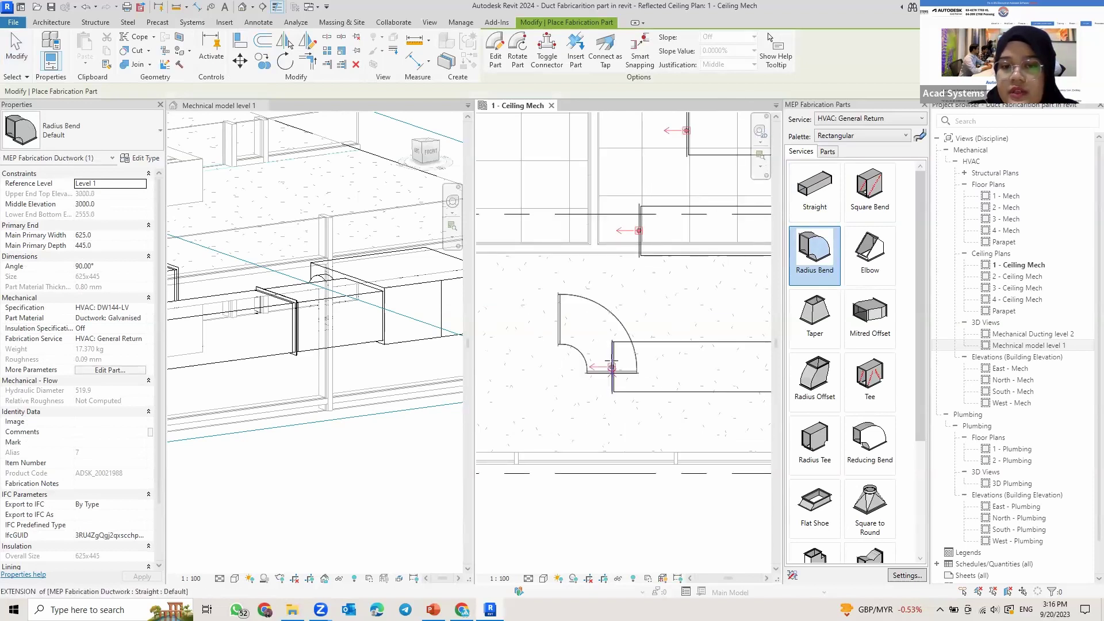
pyautogui.press('space')
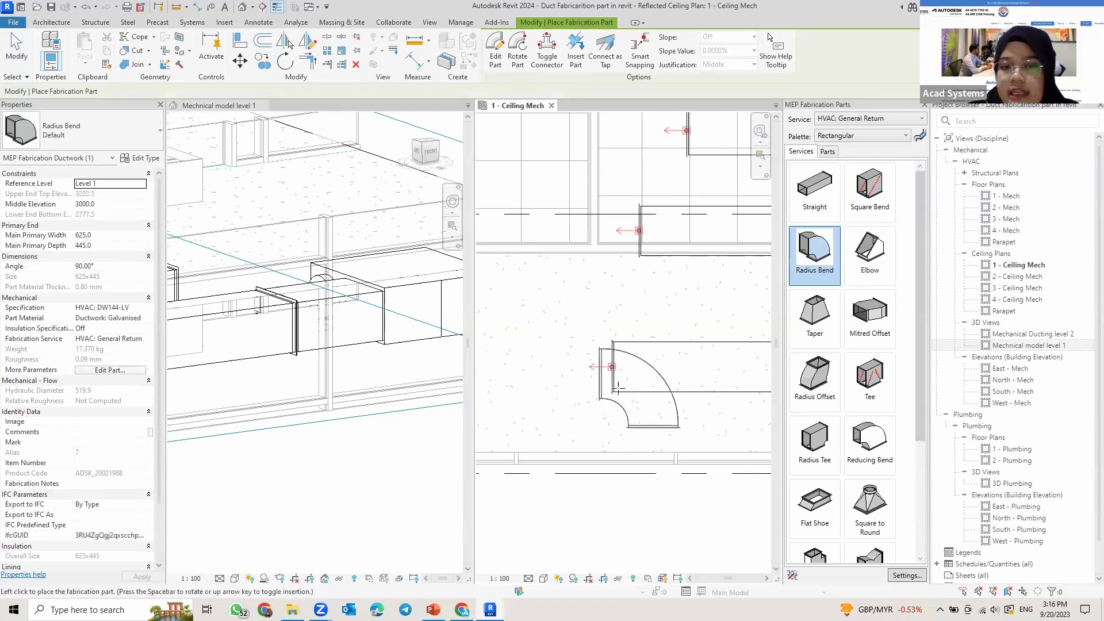
pyautogui.press('space')
pyautogui.press('space')
pyautogui.press('space')
pyautogui.press('space')
pyautogui.press('space')
pyautogui.press('space')
pyautogui.press('space')
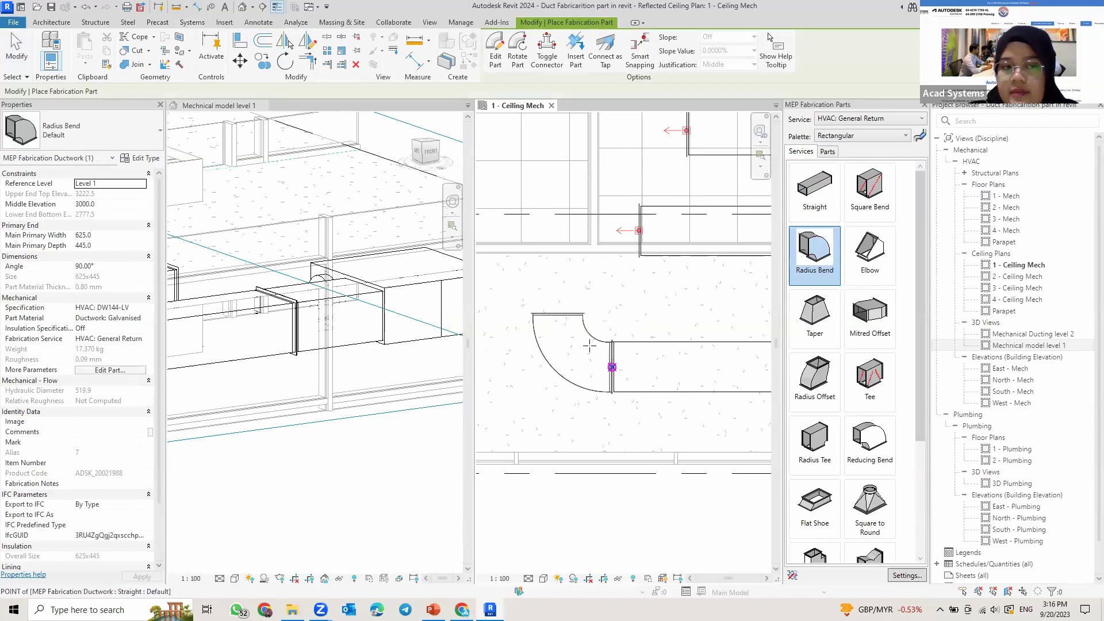
# Step: Attach the Radius Bend to the open end of the return duct and undo the placement
pyautogui.scroll(-1, 580, 354)
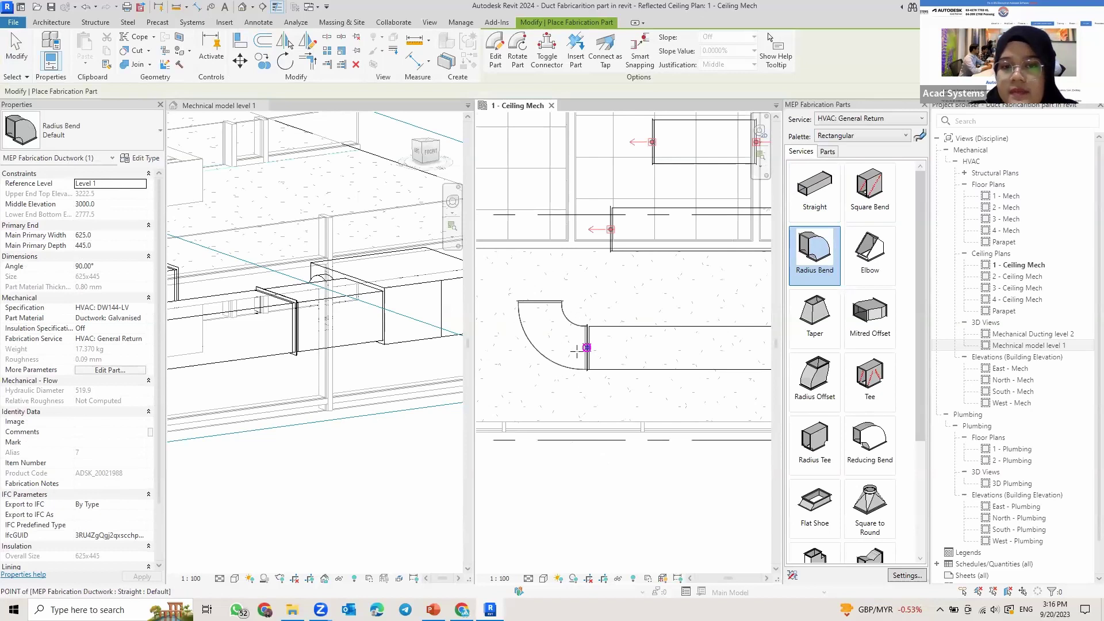
pyautogui.click(577, 350)
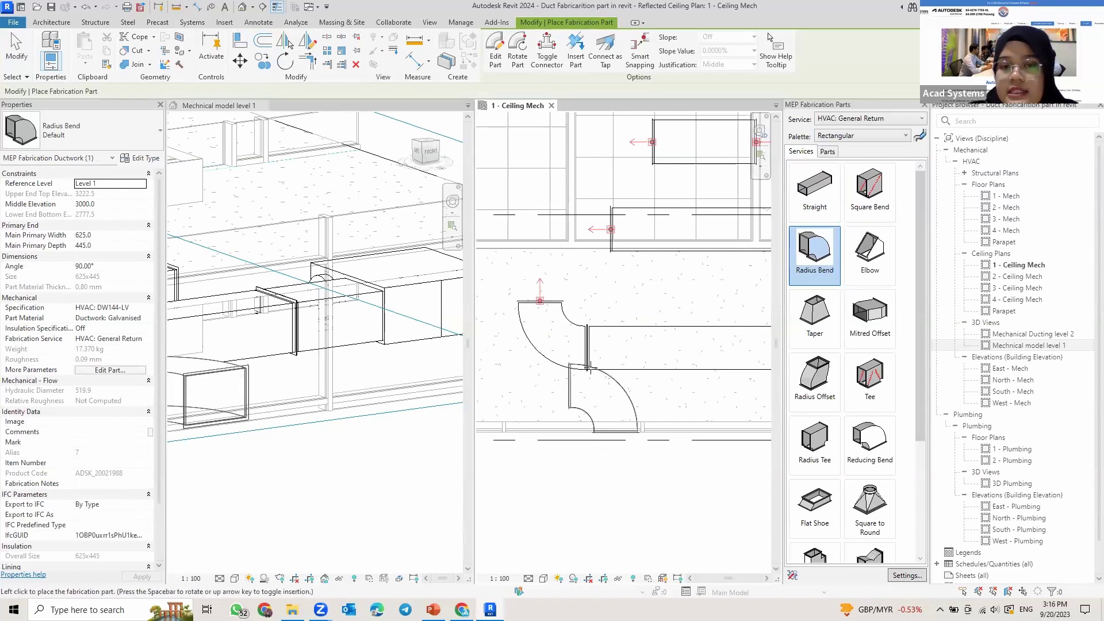
pyautogui.scroll(-1, 581, 339)
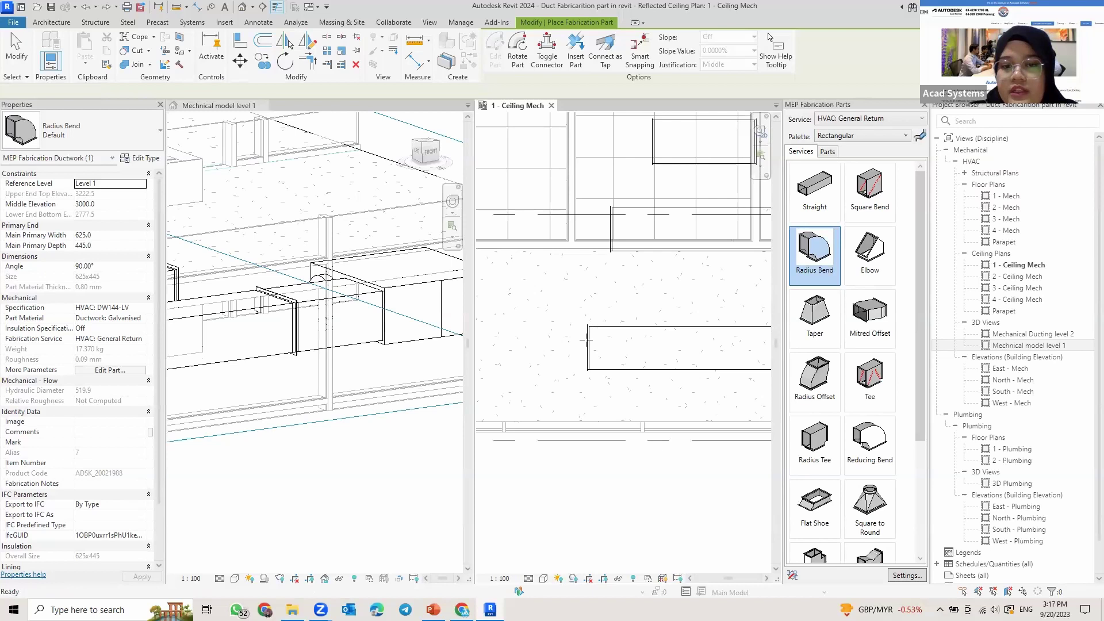
# Step: Rotate the Radius Bend preview through its orientations in the ceiling plan and bring it onto the open end of the return duct
pyautogui.press('space')
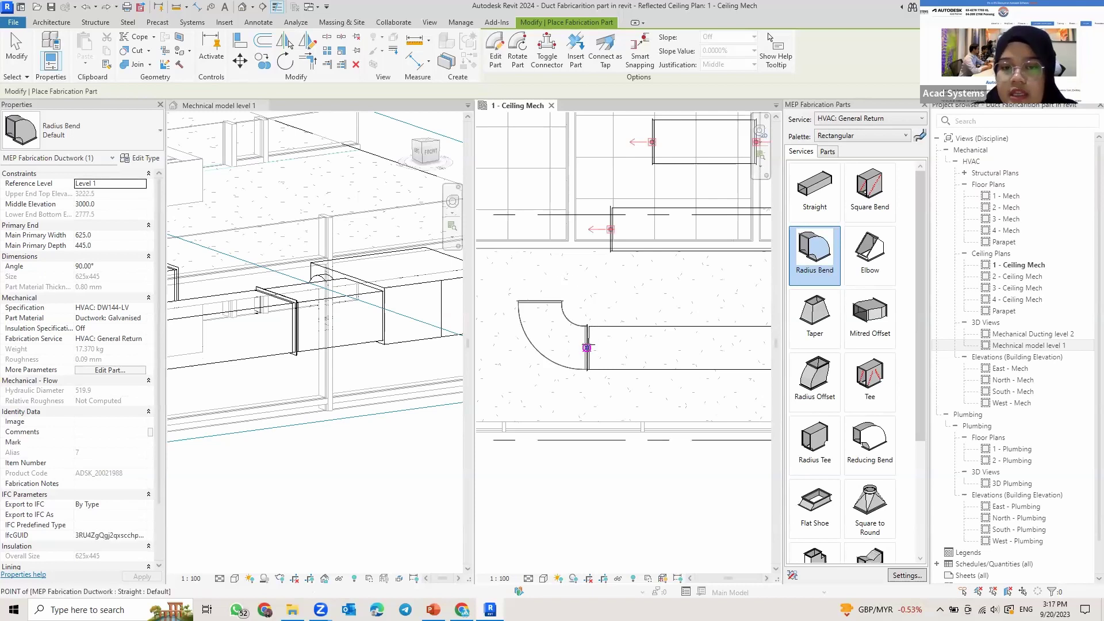
pyautogui.press('space')
pyautogui.press('space')
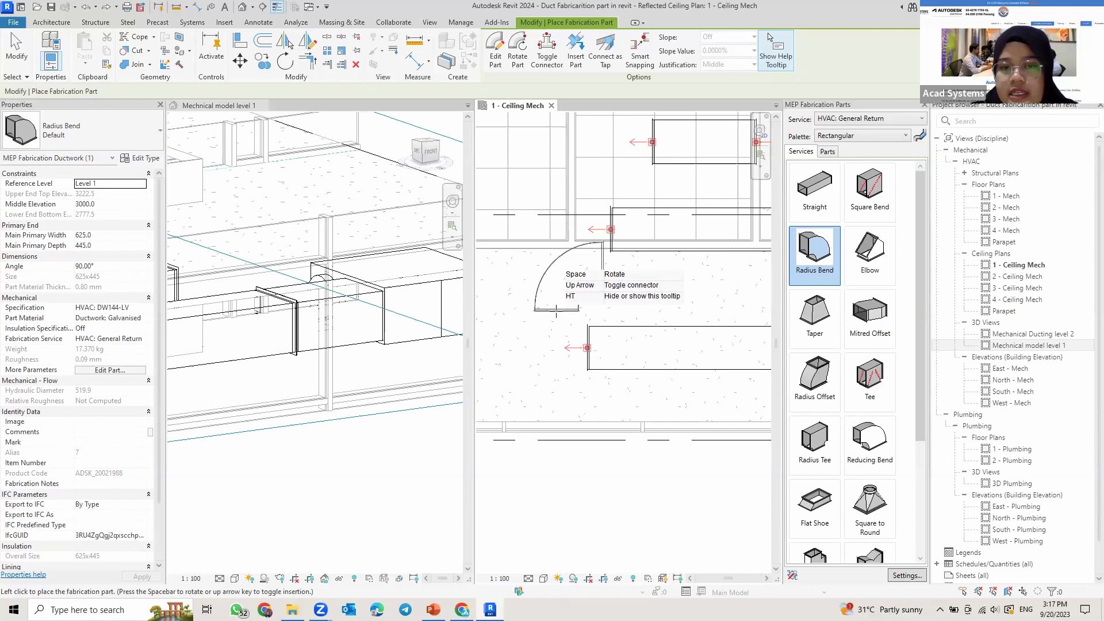
pyautogui.press('space')
pyautogui.press('space')
pyautogui.press('space')
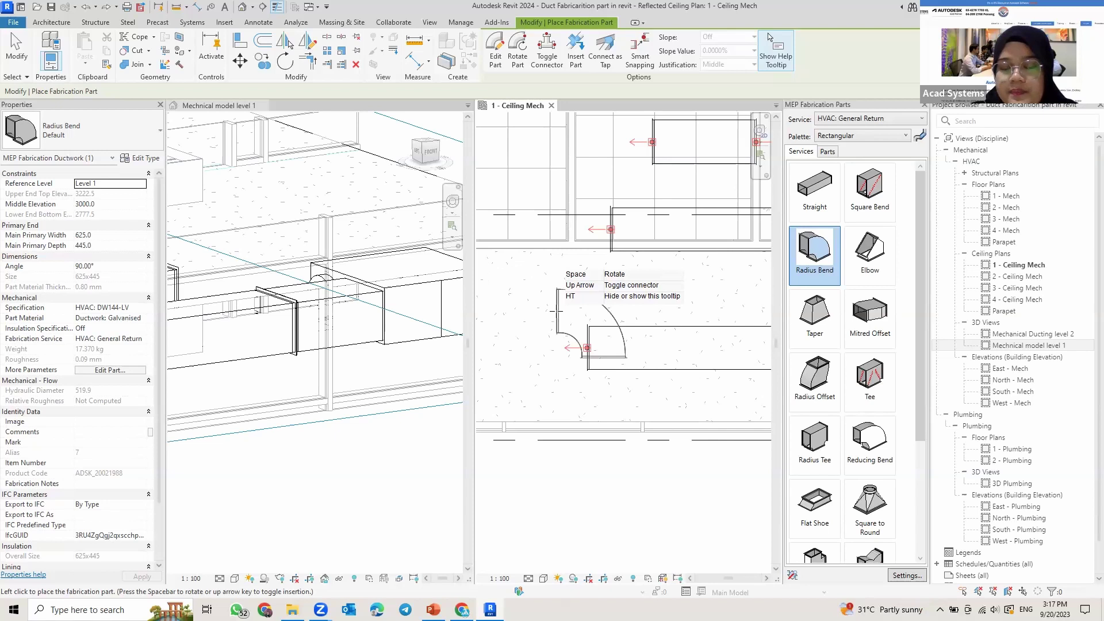
pyautogui.press('space')
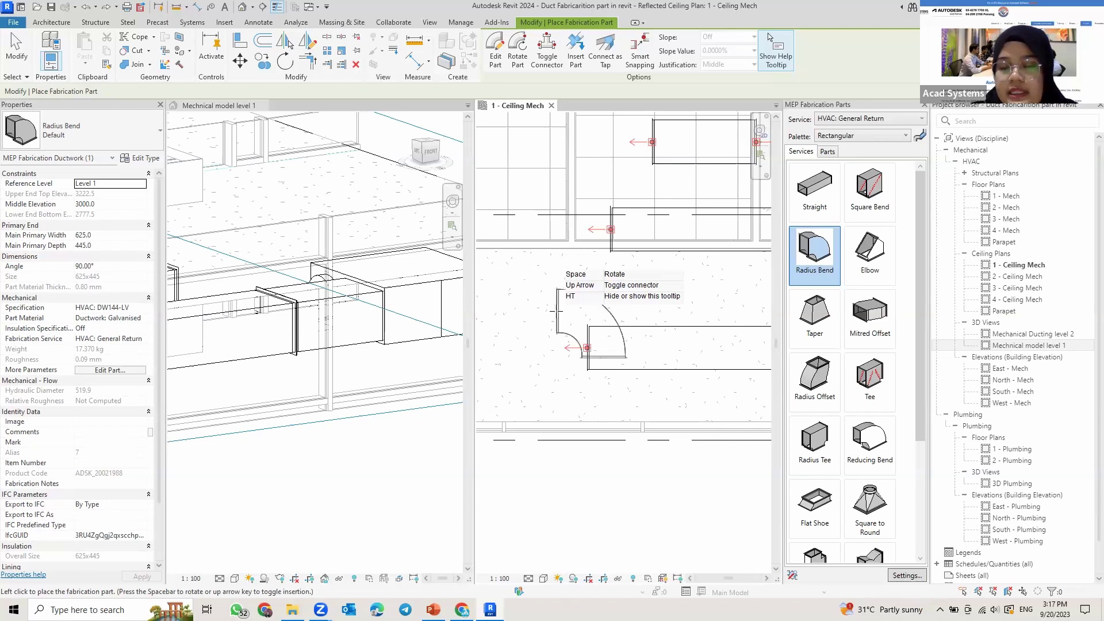
pyautogui.press('space')
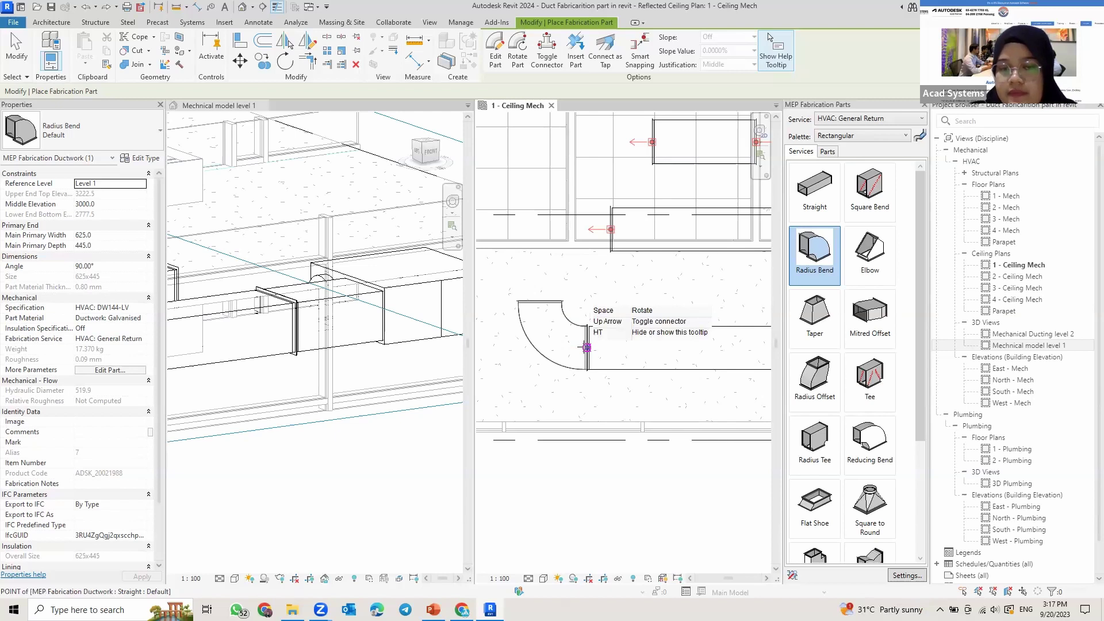
pyautogui.press('space')
pyautogui.press('space')
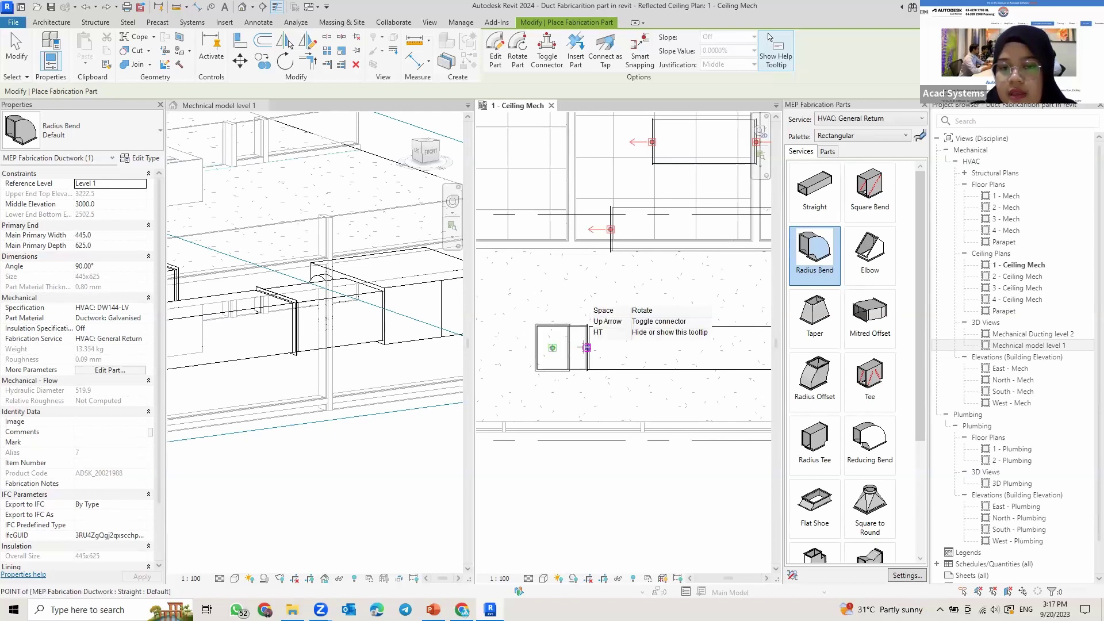
pyautogui.press('space')
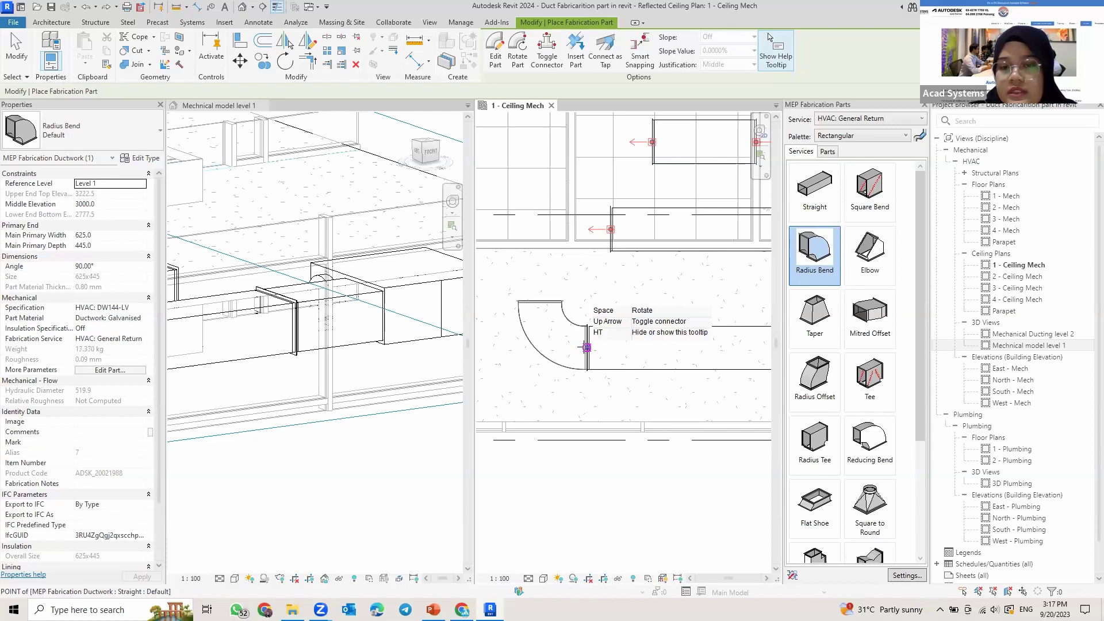
pyautogui.press('space')
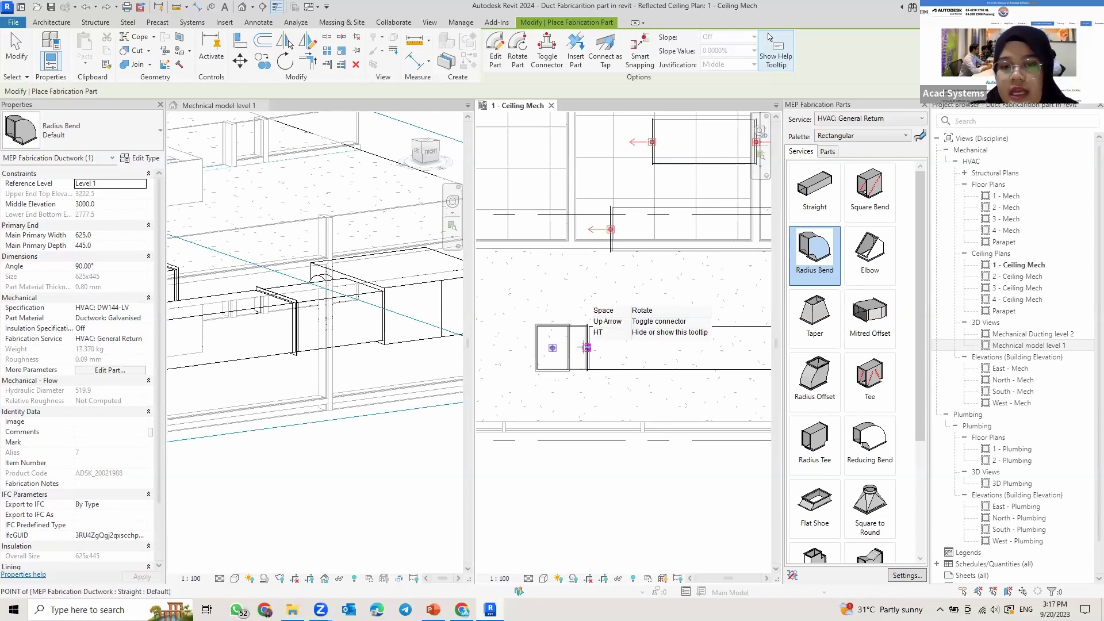
pyautogui.press('space')
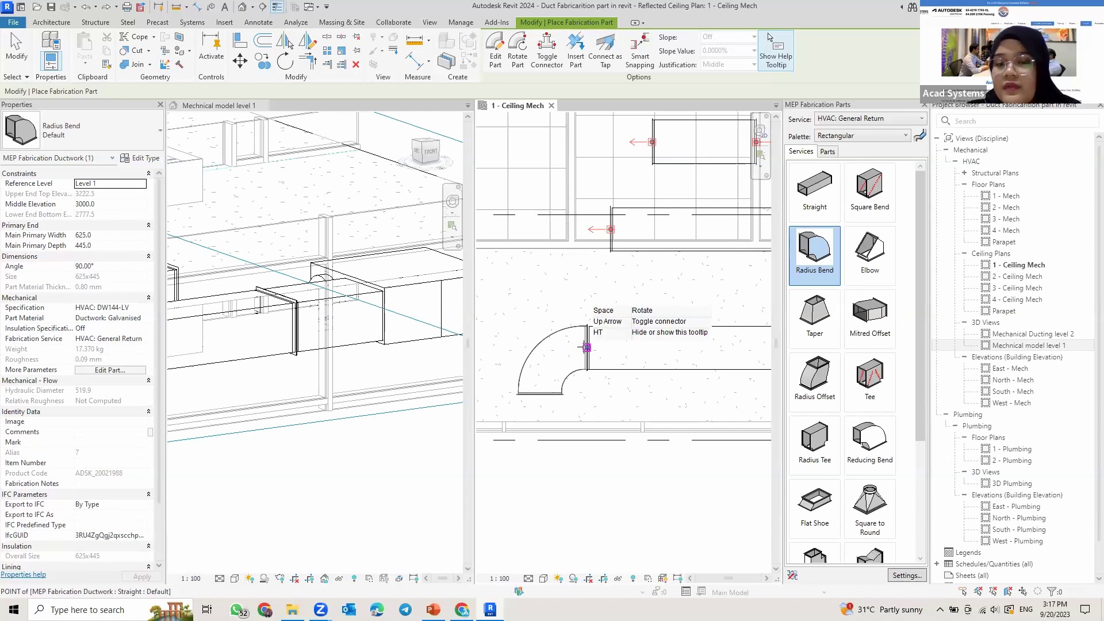
pyautogui.press('space')
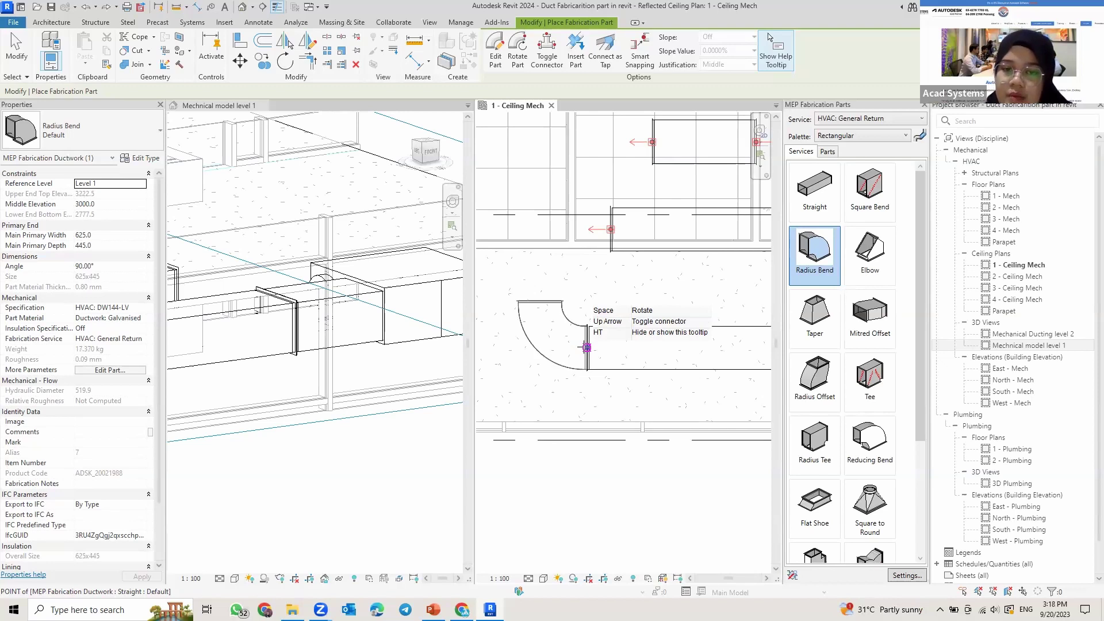
# Step: Toggle the fabrication part placement help tooltip off and on, leaving it hidden
pyautogui.press('h')
pyautogui.press('t')
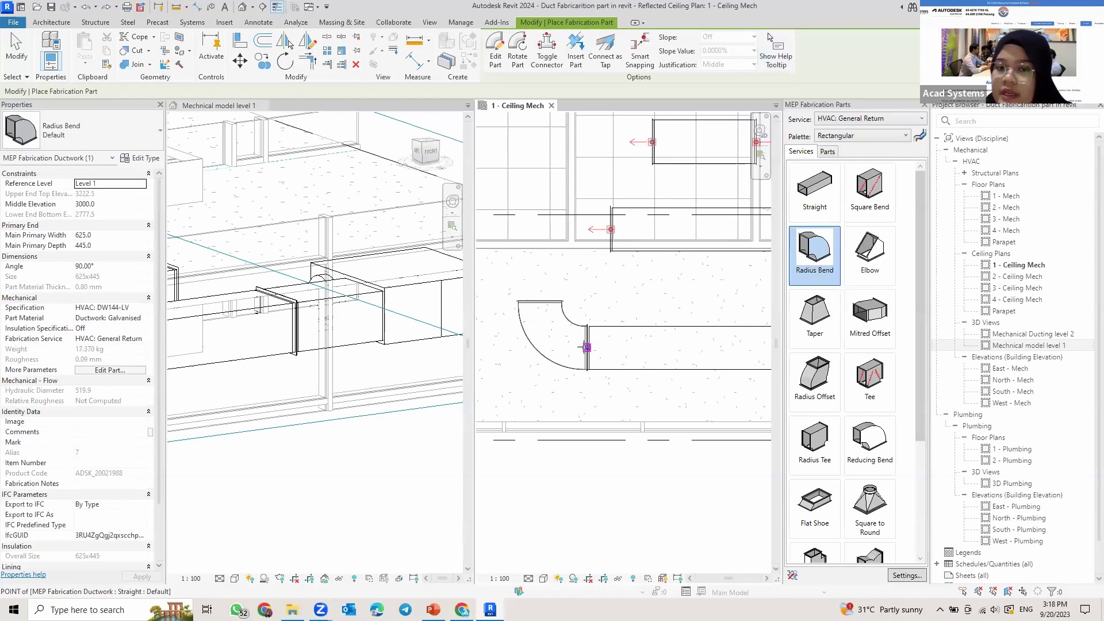
pyautogui.click(769, 35)
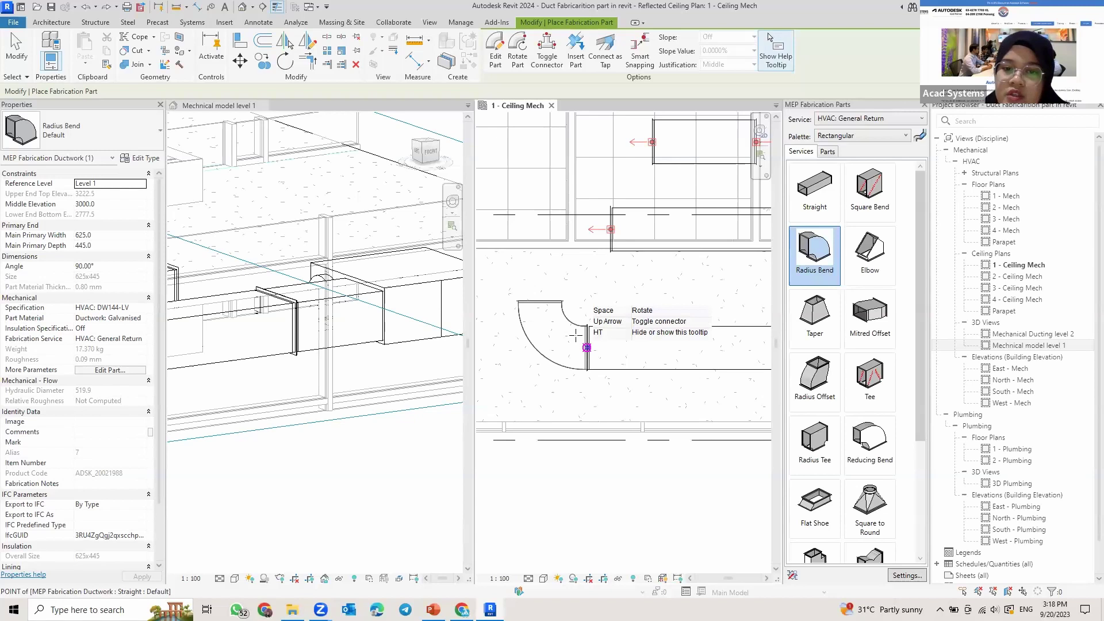
pyautogui.scroll(-1, 575, 336)
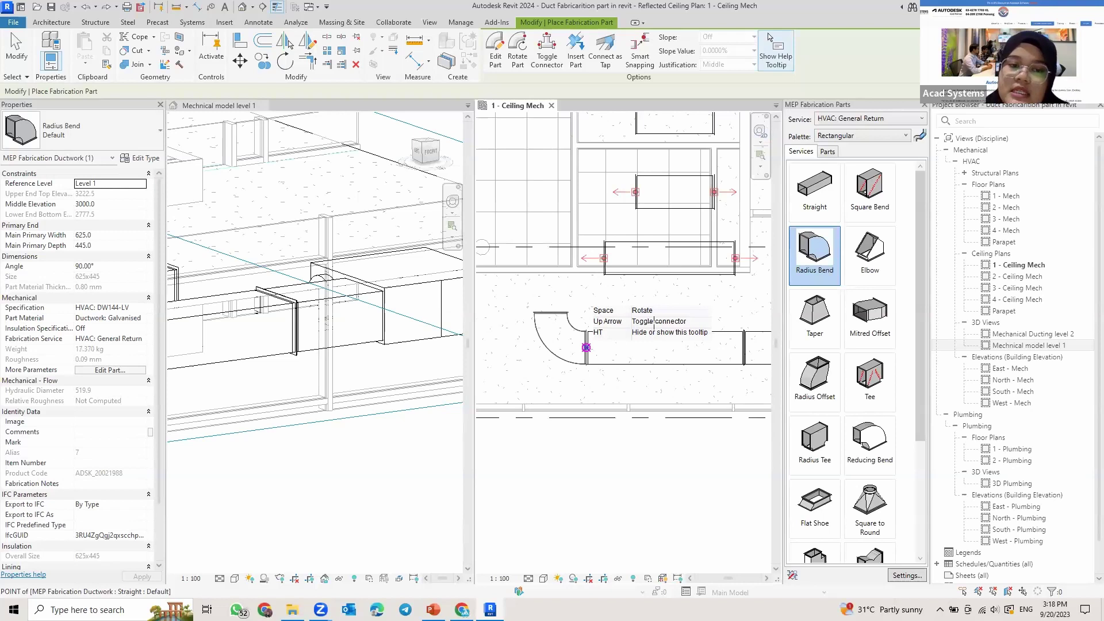
pyautogui.moveTo(586, 347); pyautogui.dragTo(653, 325, button='middle')
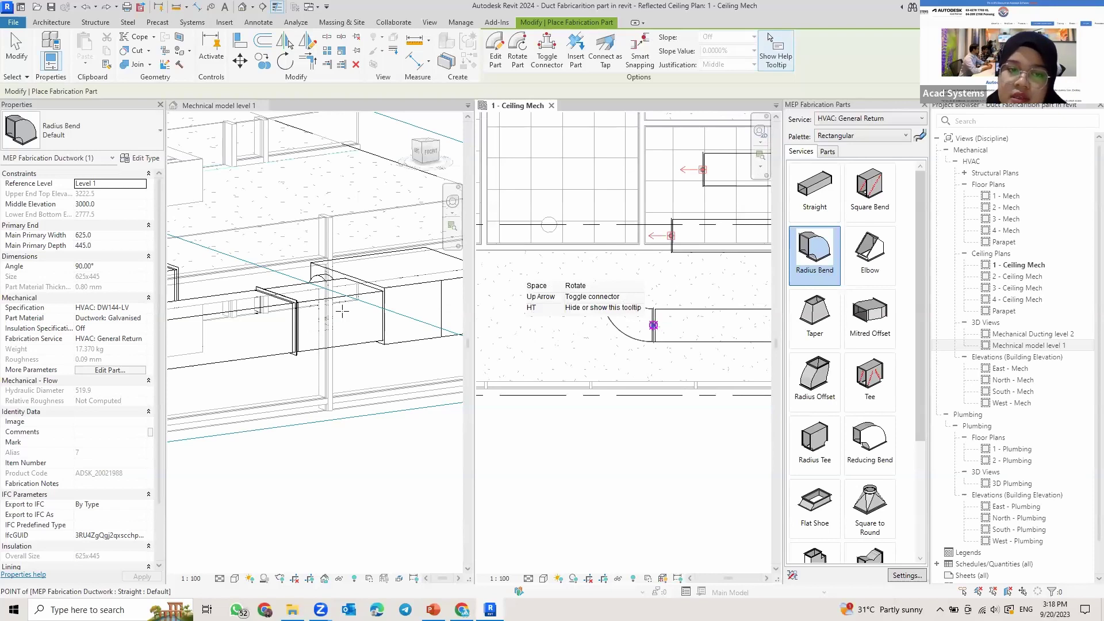
pyautogui.press('h')
pyautogui.press('t')
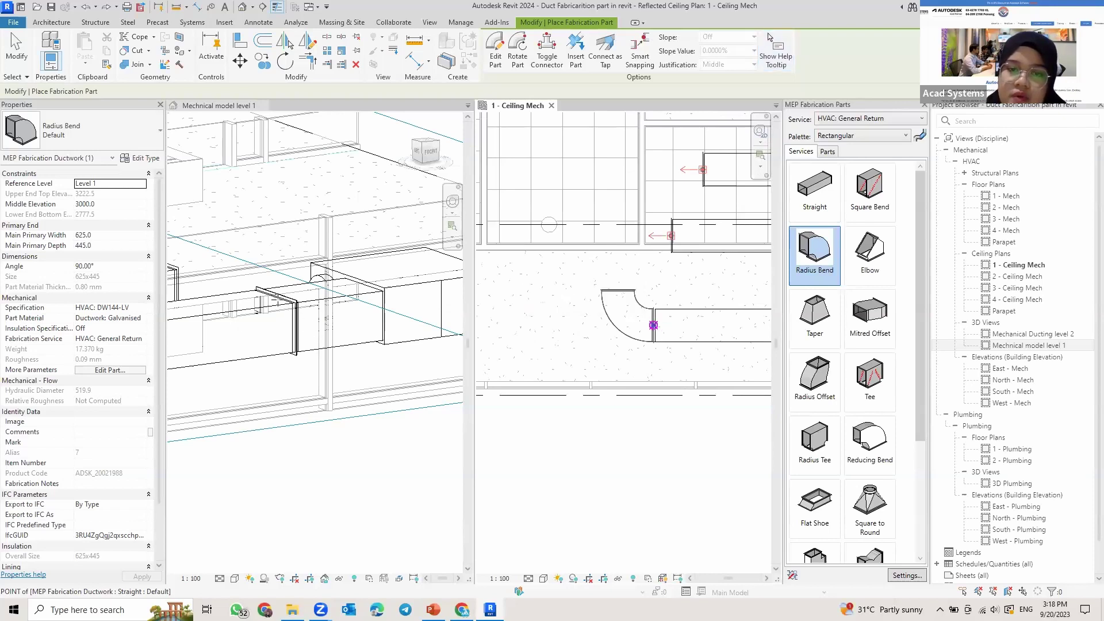
# Step: Place the Radius Bend on the open end of the return duct, check it in the 3D view and end the placement
pyautogui.scroll(-2, 296, 327)
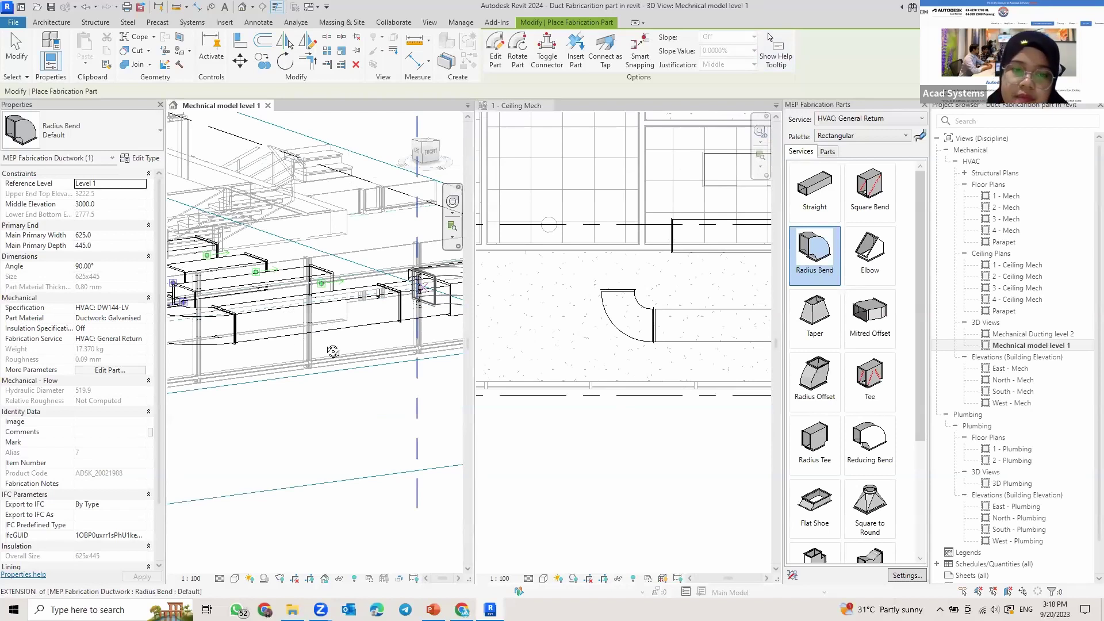
pyautogui.moveTo(331, 355); pyautogui.dragTo(454, 340, button='middle')
pyautogui.moveTo(301, 336); pyautogui.dragTo(301, 401, button='middle')
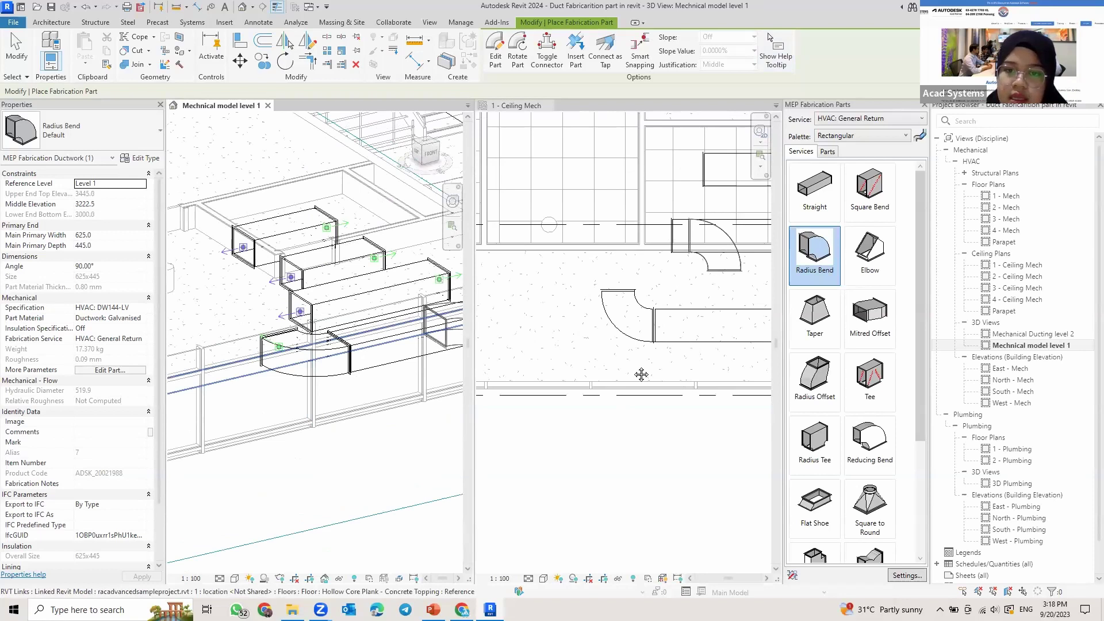
pyautogui.click(596, 338)
pyautogui.moveTo(629, 303); pyautogui.dragTo(594, 320, button='middle')
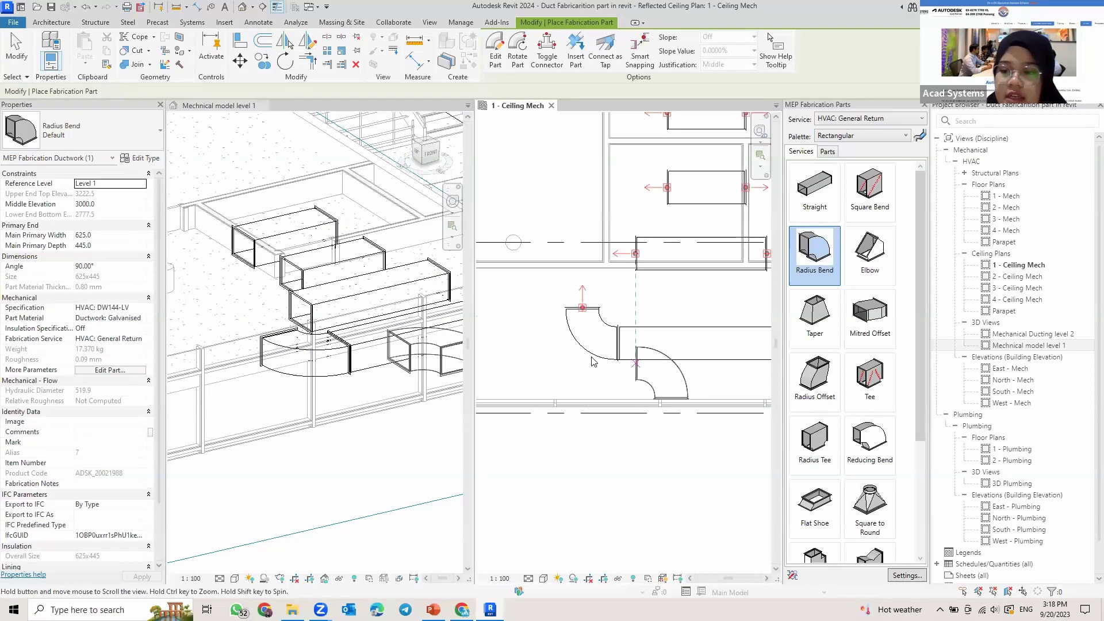
pyautogui.press('Escape')
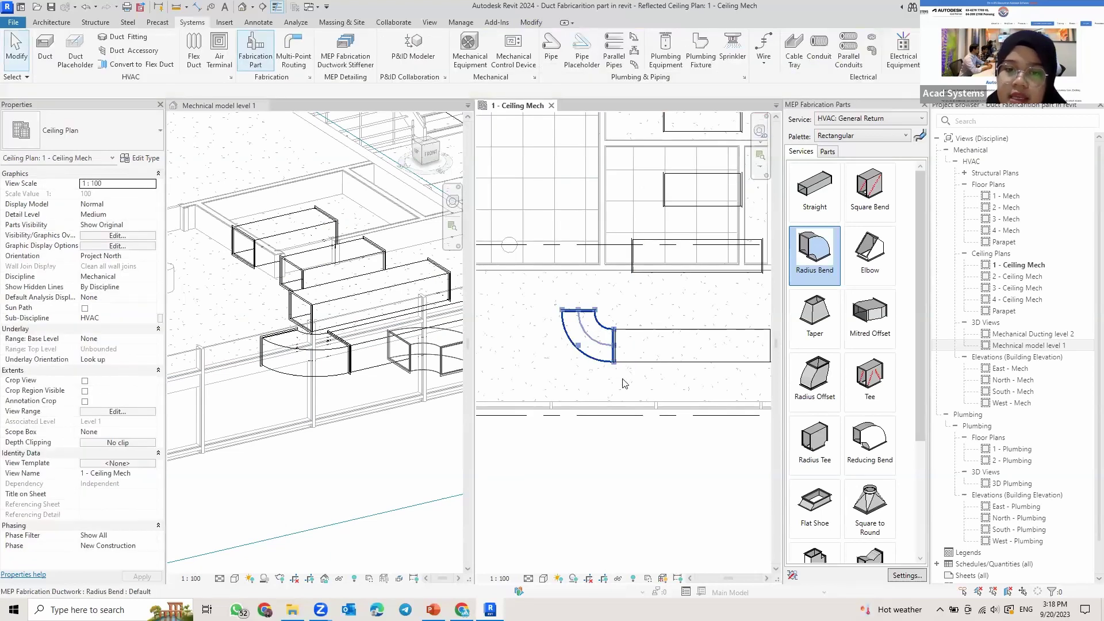
# Step: Select the attached Radius Bend and rotate it in 90° increments about its connection to the Straight
pyautogui.click(586, 354)
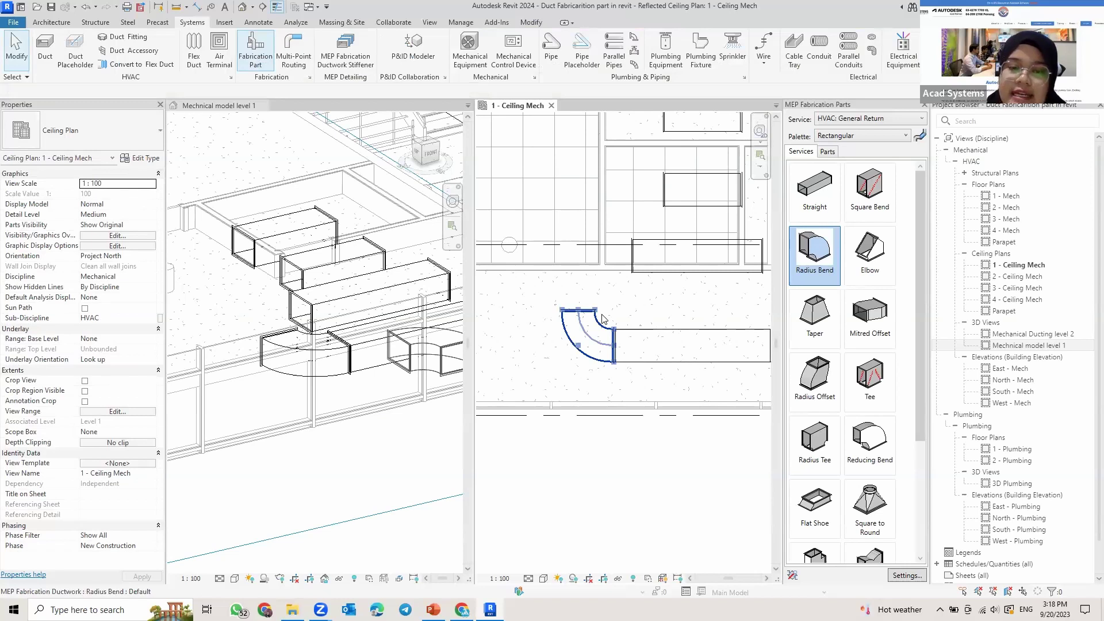
pyautogui.click(603, 336)
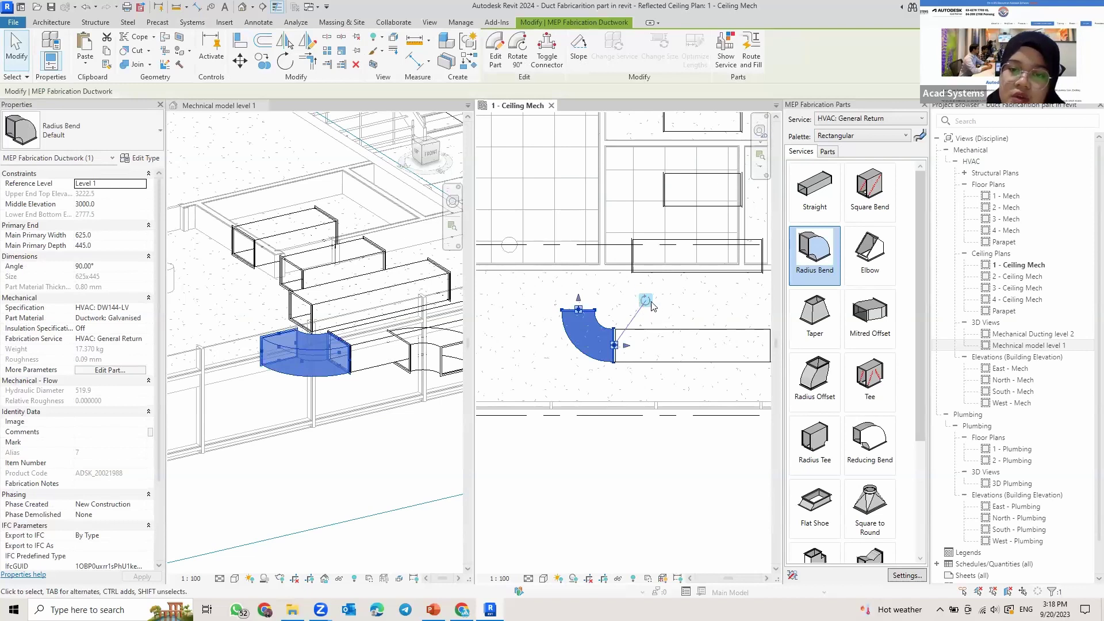
pyautogui.click(646, 301)
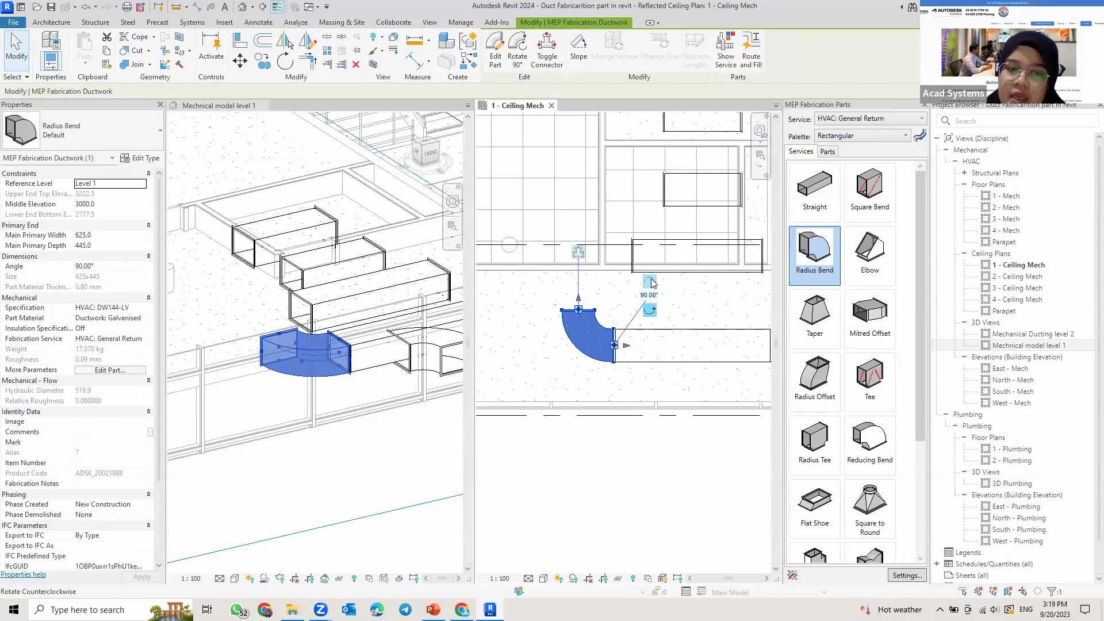
pyautogui.click(652, 283)
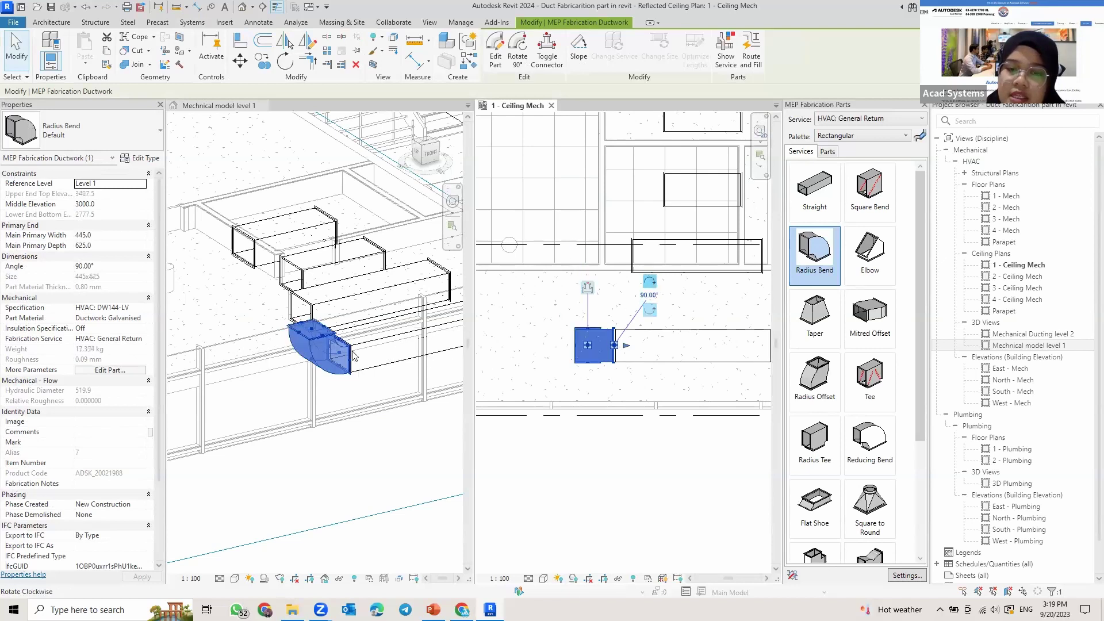
pyautogui.click(650, 284)
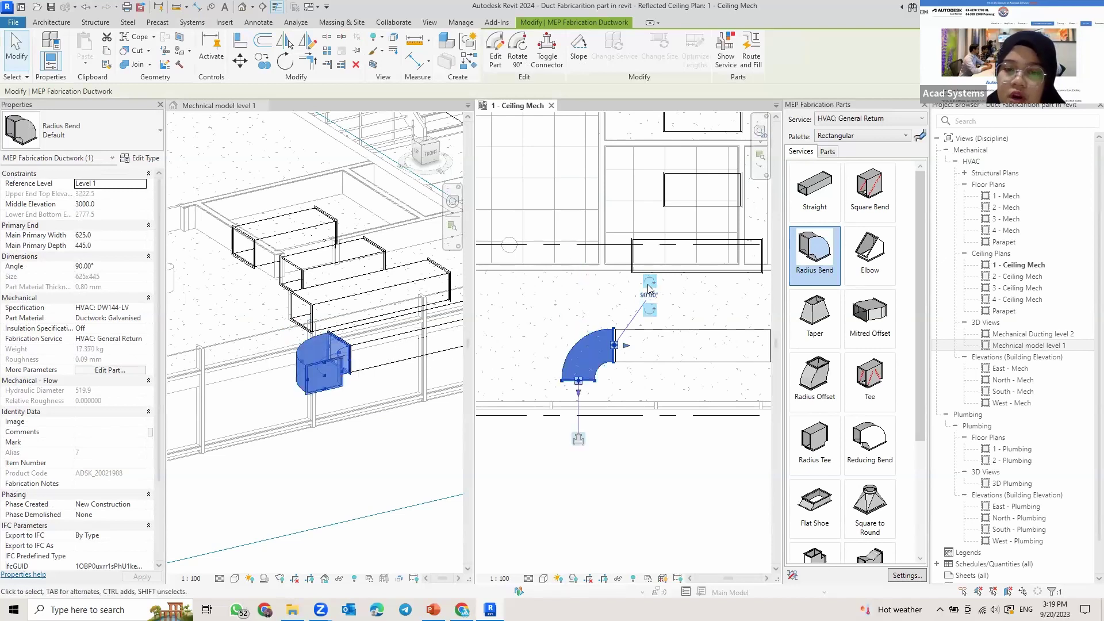
pyautogui.click(651, 284)
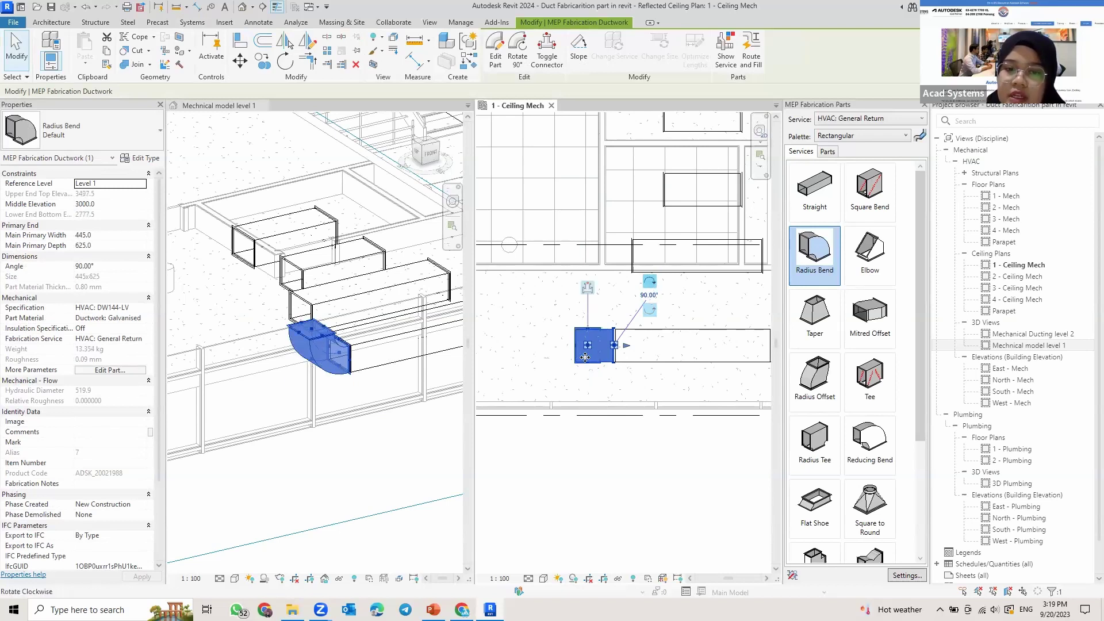
pyautogui.press('space')
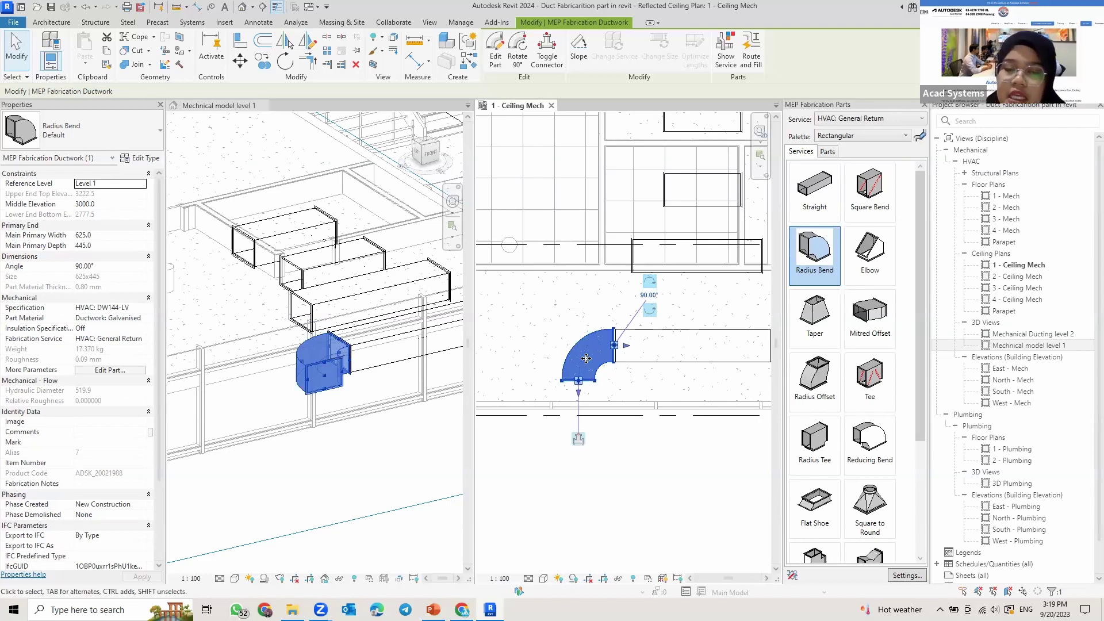
pyautogui.press('space')
pyautogui.click(586, 358)
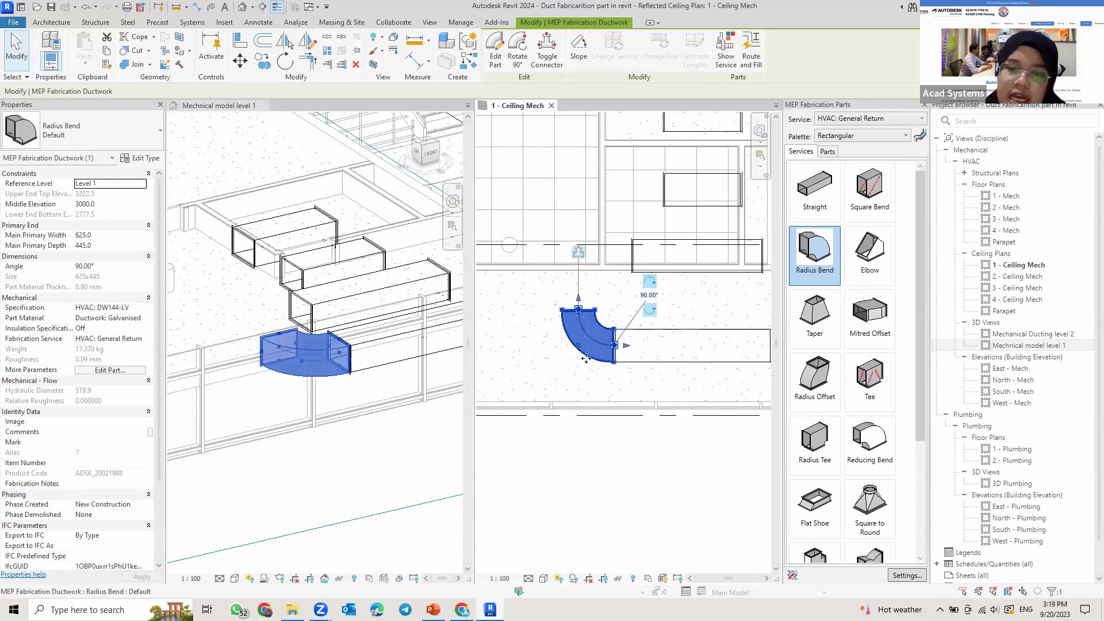
# Step: Turn the attached Radius Bend through one full turn with its rotation control and deselect it
pyautogui.click(653, 284)
pyautogui.click(653, 284)
pyautogui.click(653, 284)
pyautogui.click(653, 284)
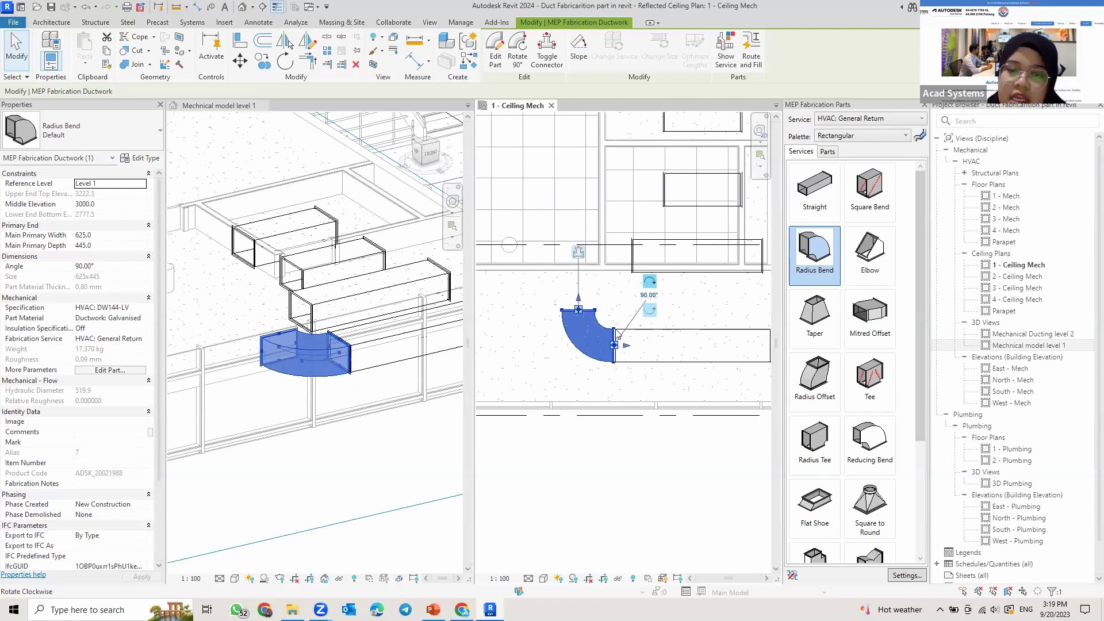
pyautogui.press('Escape')
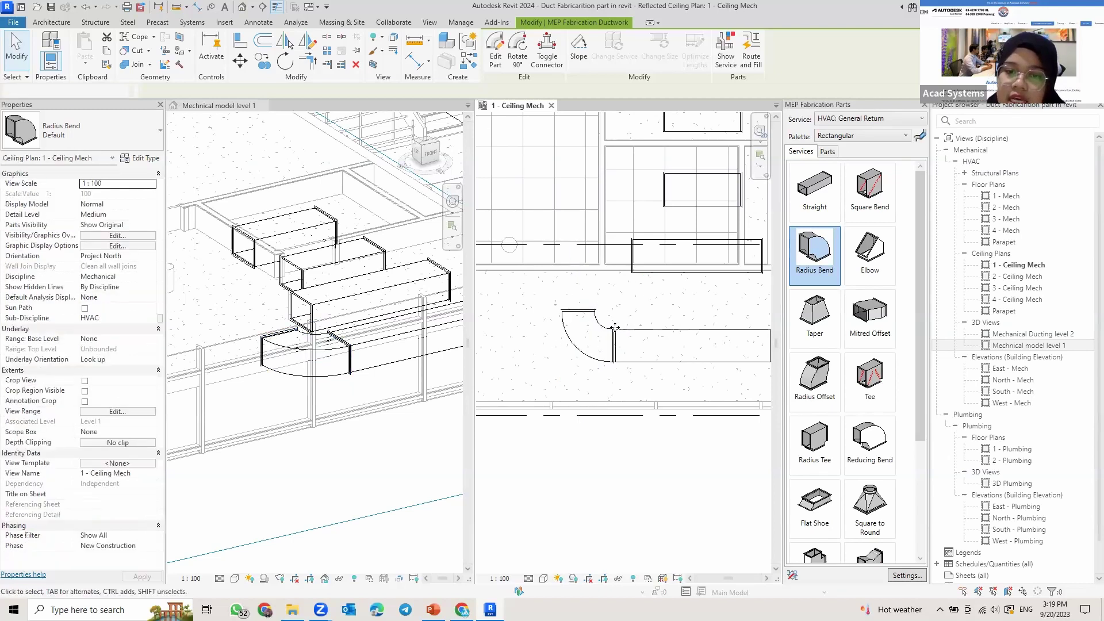
# Step: Edit the attached Radius Bend's part dimensions to an angle of 75°, apply the change and close the part editor
pyautogui.click(613, 327)
pyautogui.scroll(2, 607, 327)
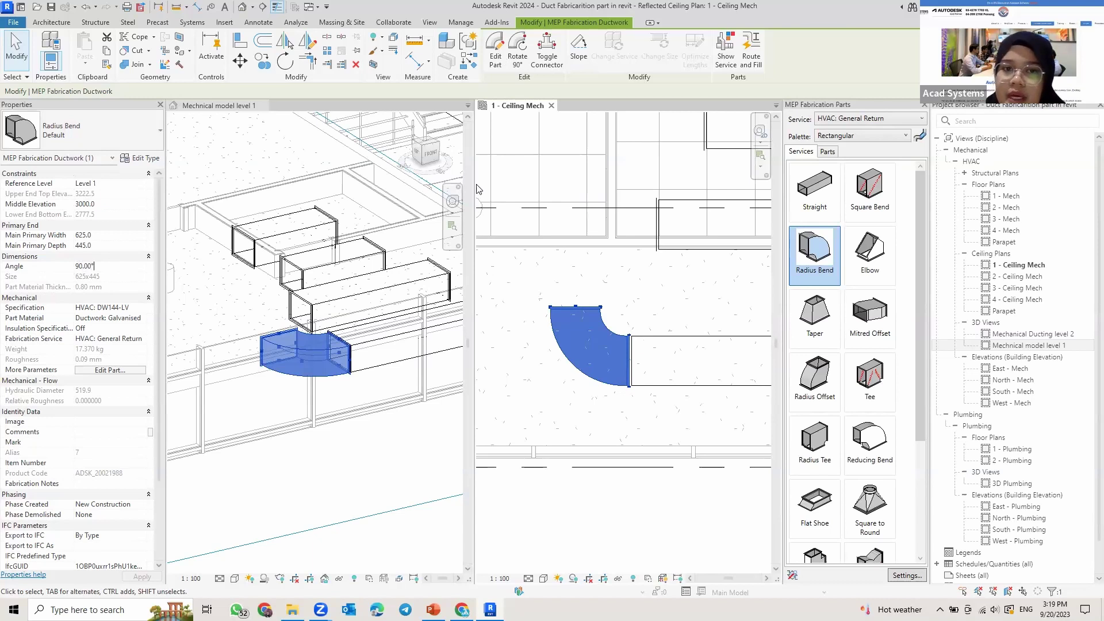
pyautogui.click(501, 109)
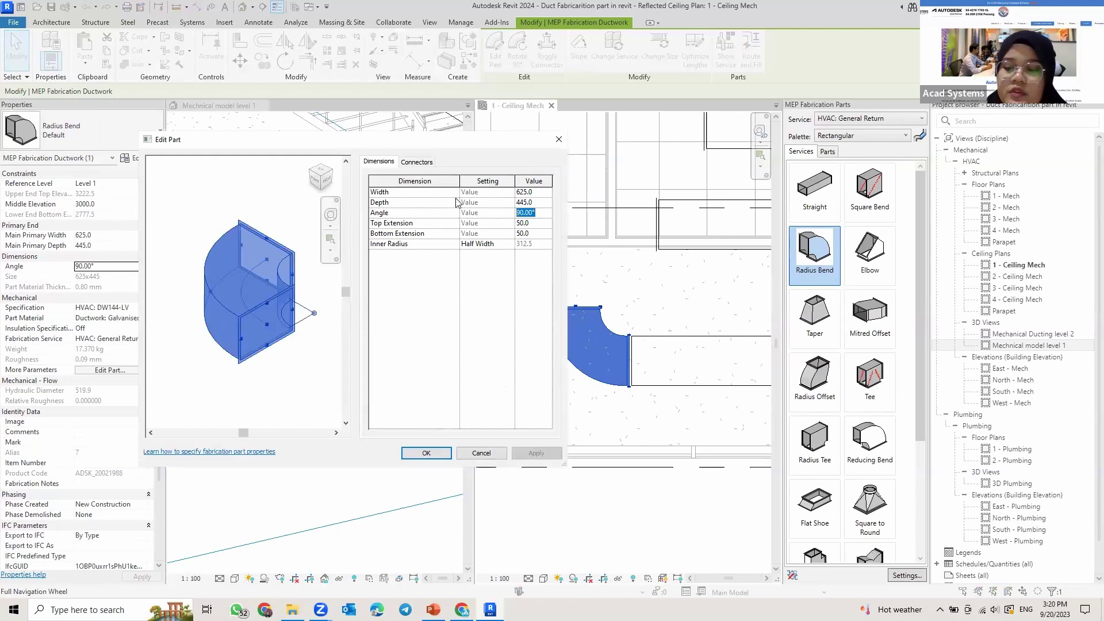
pyautogui.write('75')
pyautogui.click(472, 424)
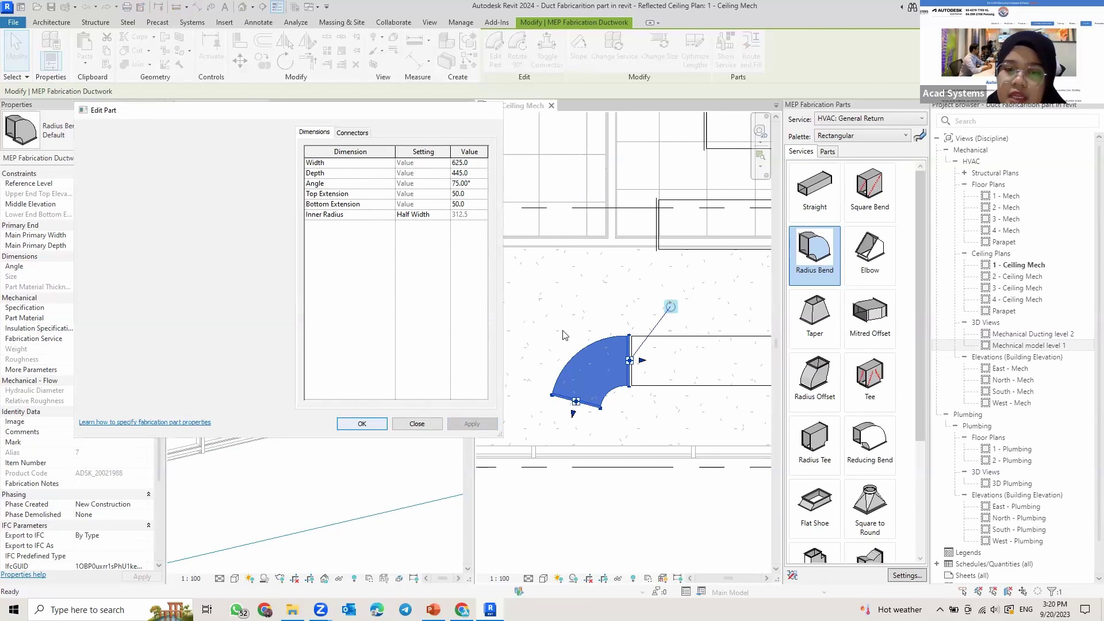
pyautogui.press('Escape')
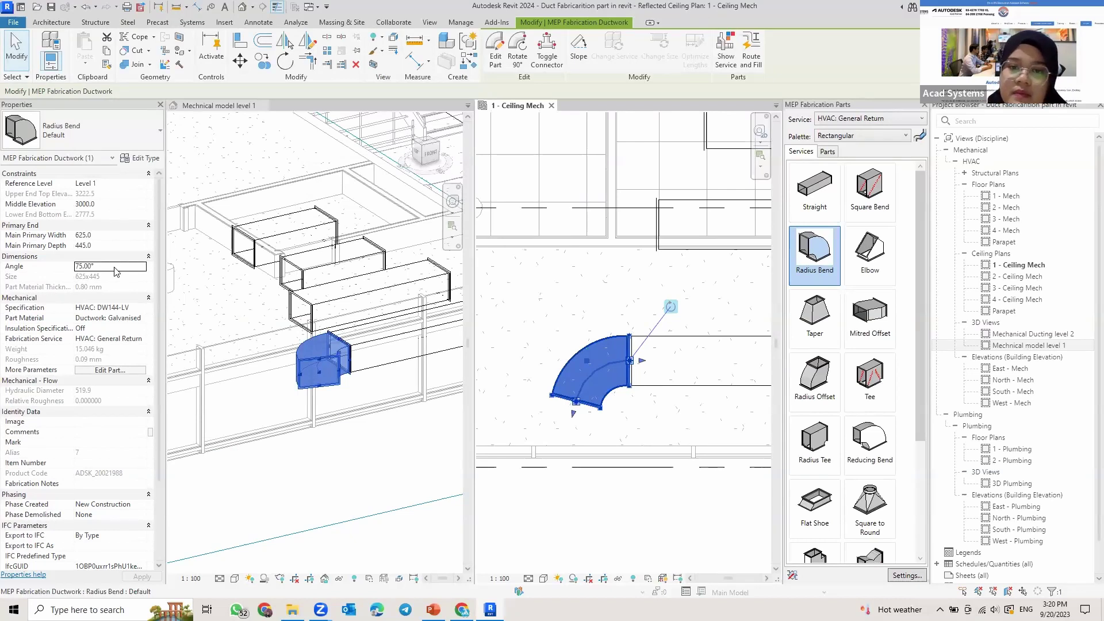
# Step: Set the Radius Bend's angle to 45° and attach a 1500 long Straight to its open end
pyautogui.click(574, 413)
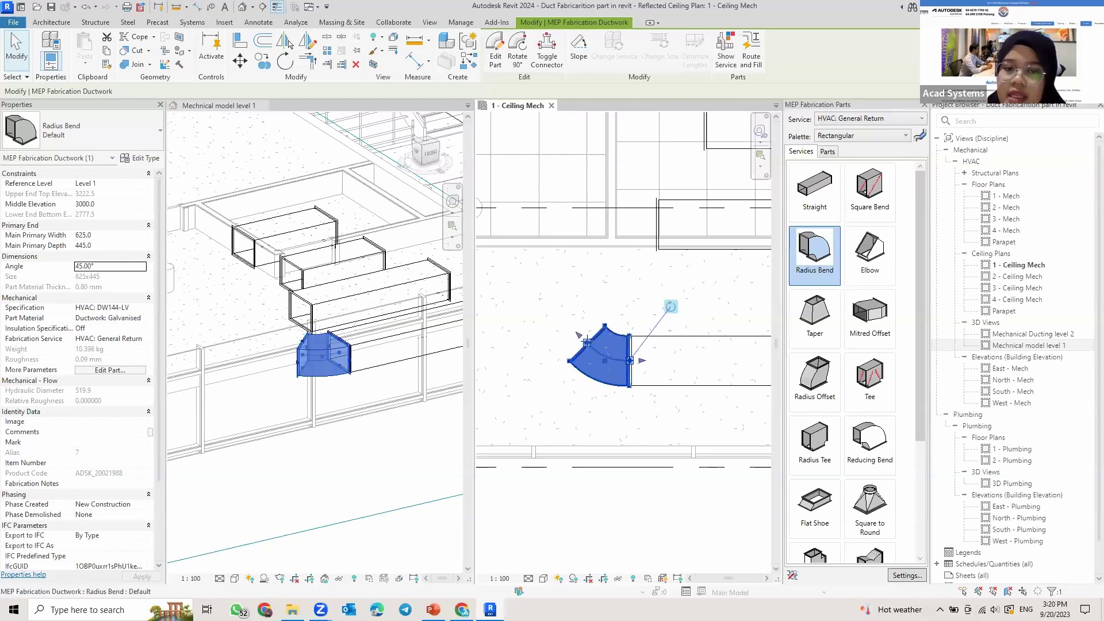
pyautogui.click(661, 357)
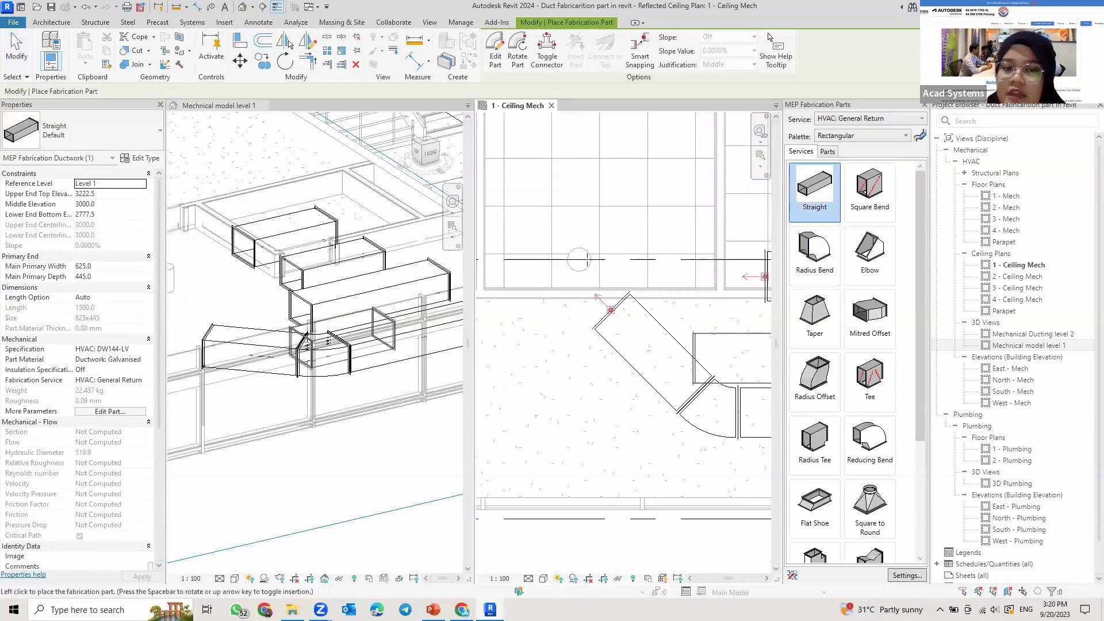
# Step: Attach a second 1500 long Straight to the open end of the angled duct run and end the placement
pyautogui.click(602, 262)
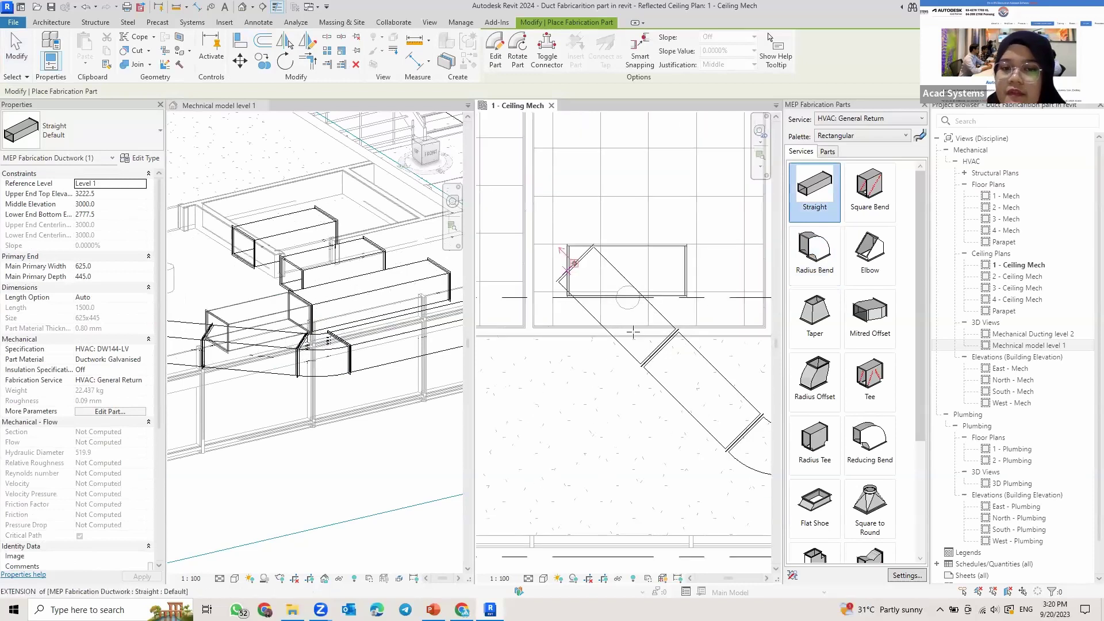
pyautogui.scroll(-1, 631, 330)
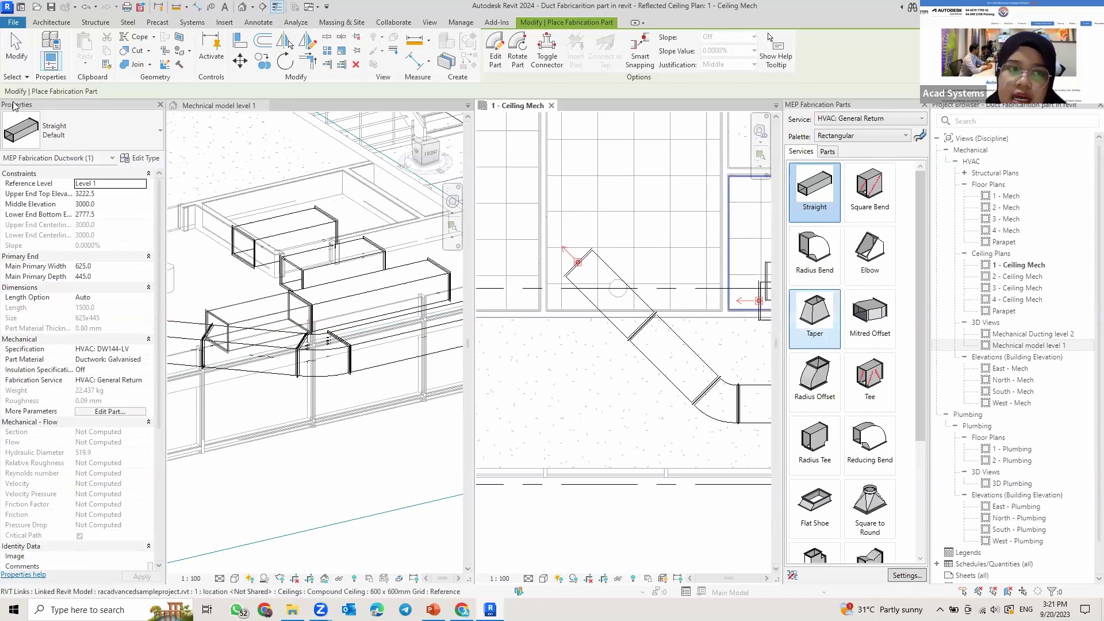
pyautogui.press('Escape')
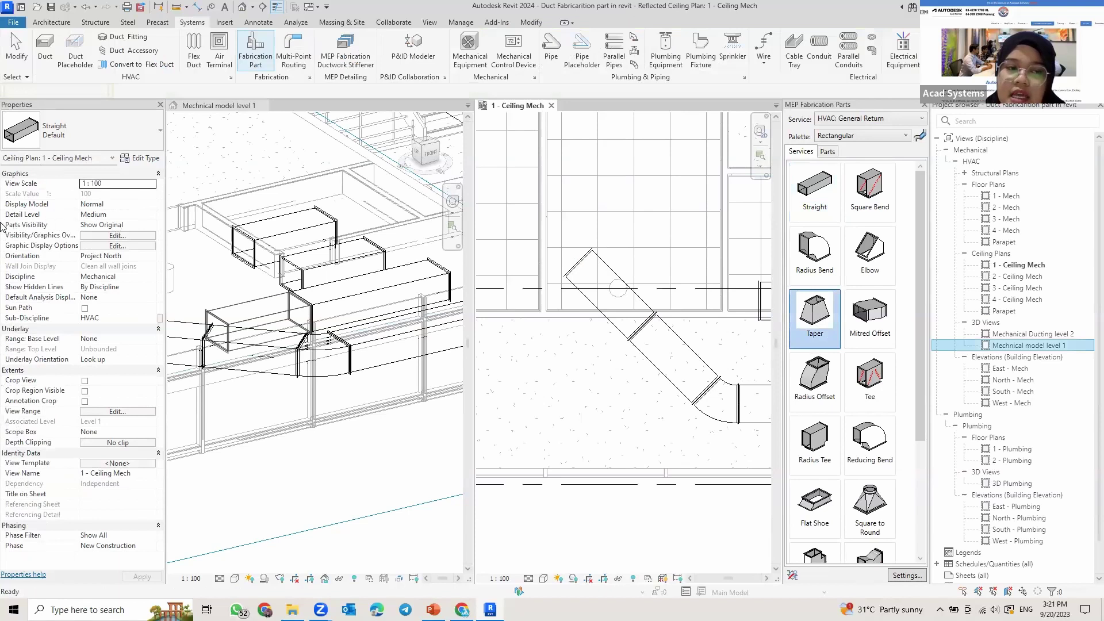
# Step: Attach a Taper with a secondary width and depth of 300 to the open end of the last Straight
pyautogui.press('Return')
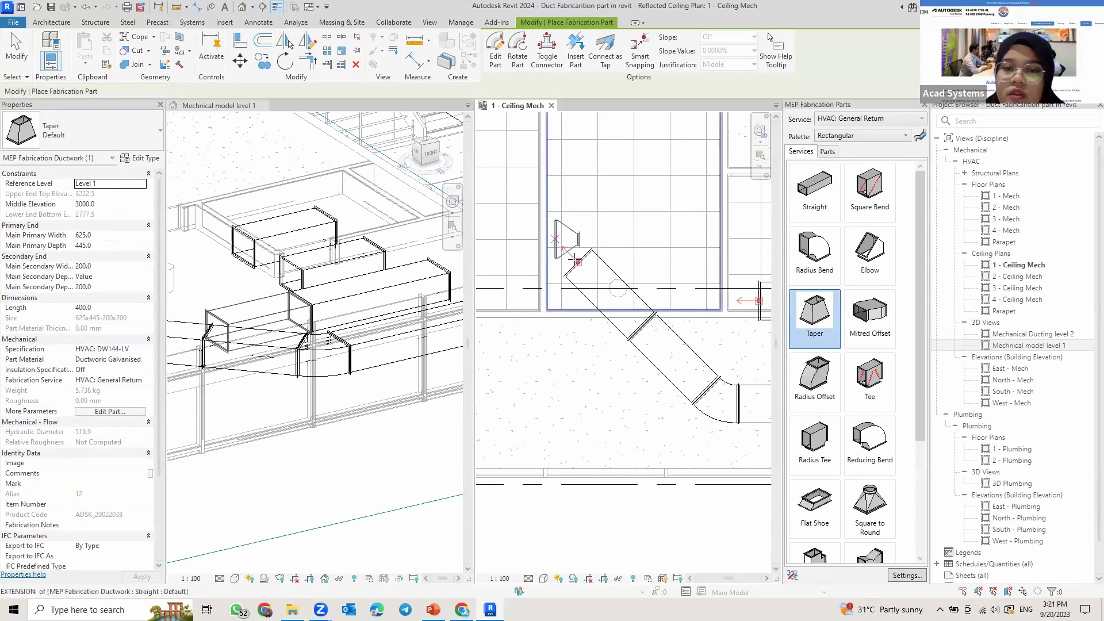
pyautogui.scroll(2, 574, 259)
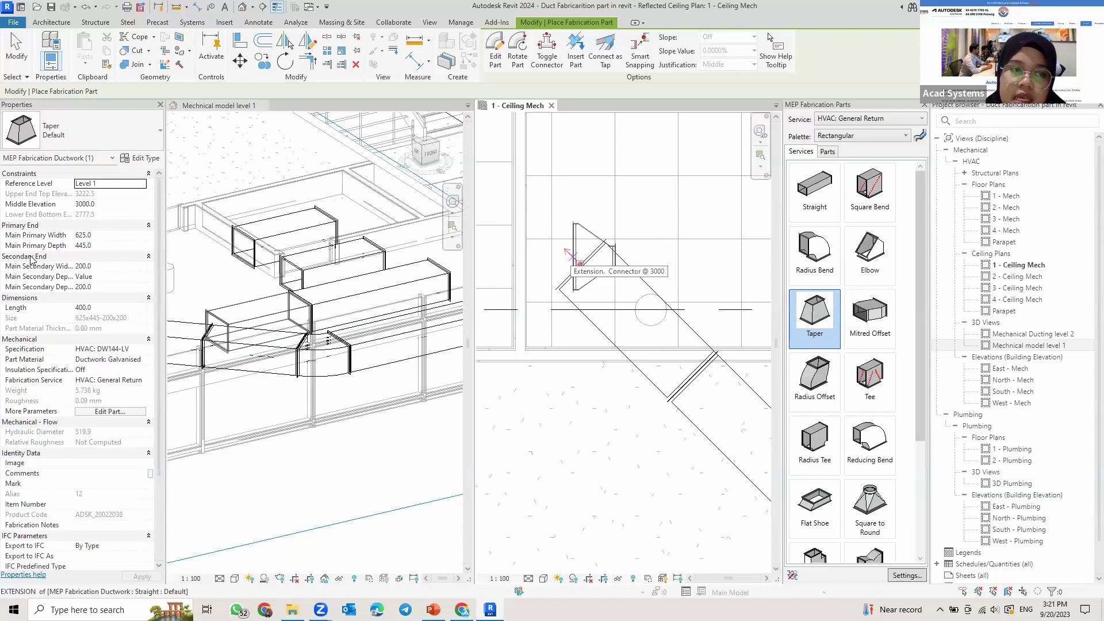
pyautogui.click(107, 267)
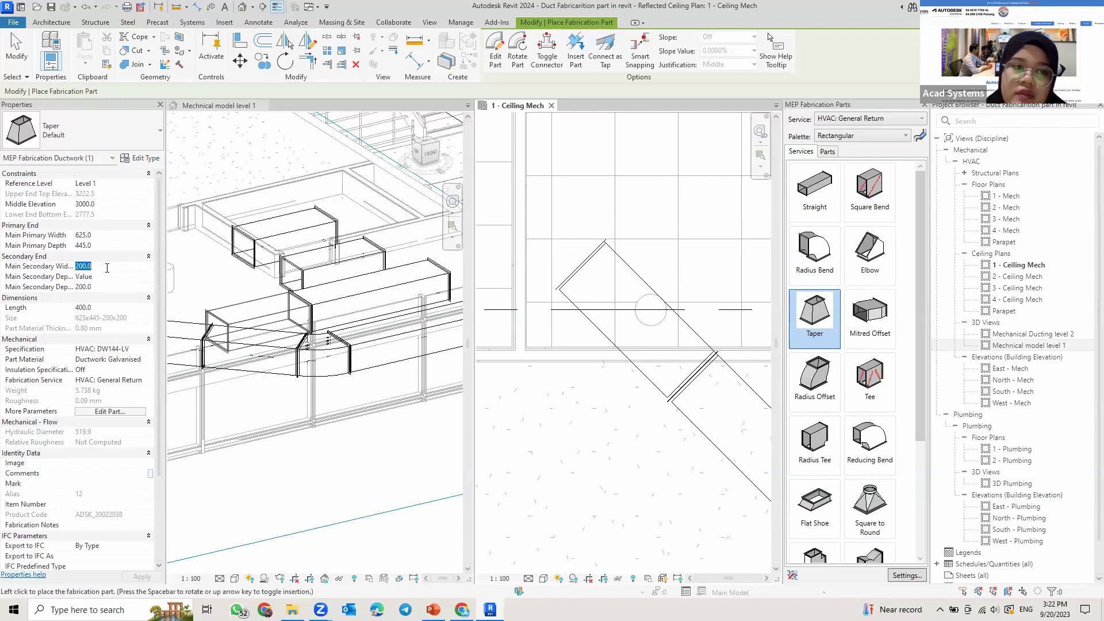
pyautogui.write('300')
pyautogui.click(111, 287)
pyautogui.write('300')
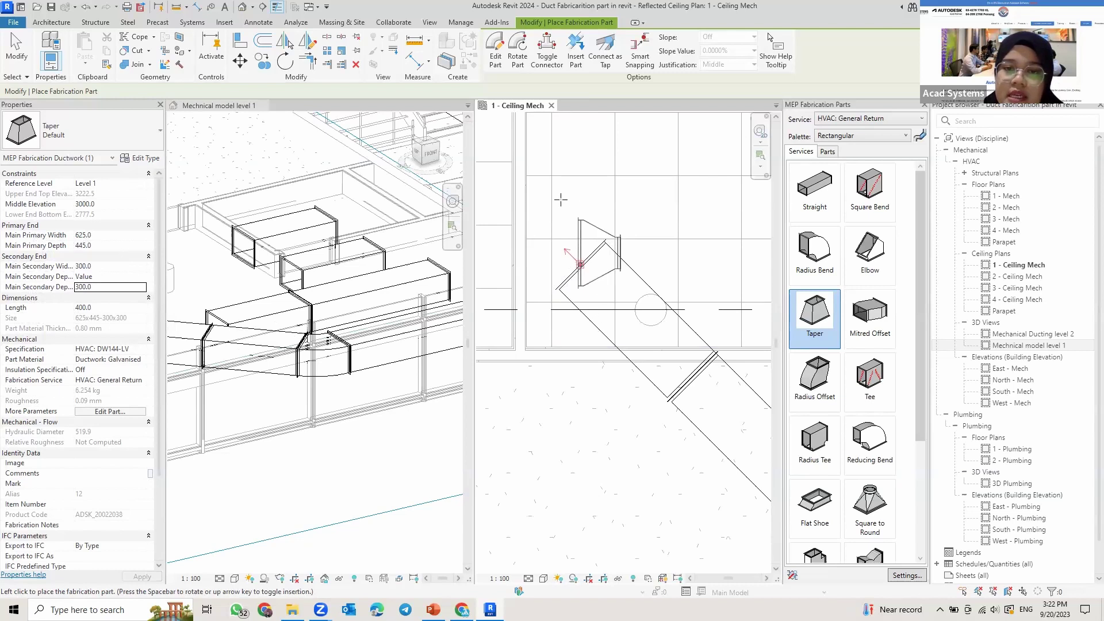
pyautogui.scroll(-1, 581, 264)
pyautogui.press('Escape')
pyautogui.press('Escape')
pyautogui.scroll(2, 540, 248)
pyautogui.click(575, 235)
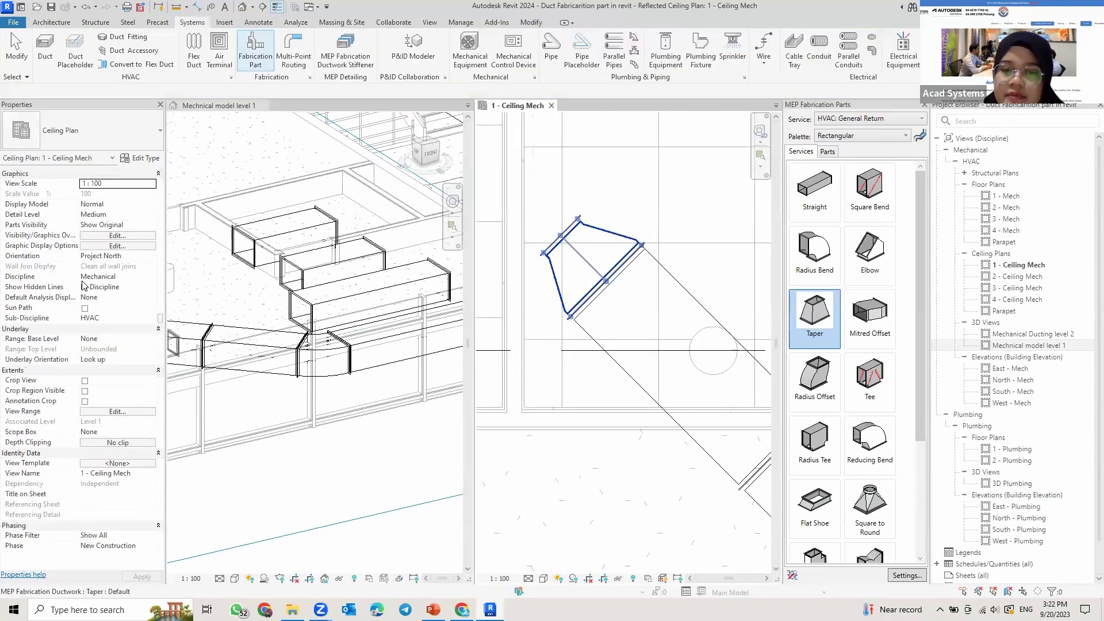
# Step: Select the attached Taper to check its properties and deselect it
pyautogui.press('Escape')
pyautogui.click(584, 216)
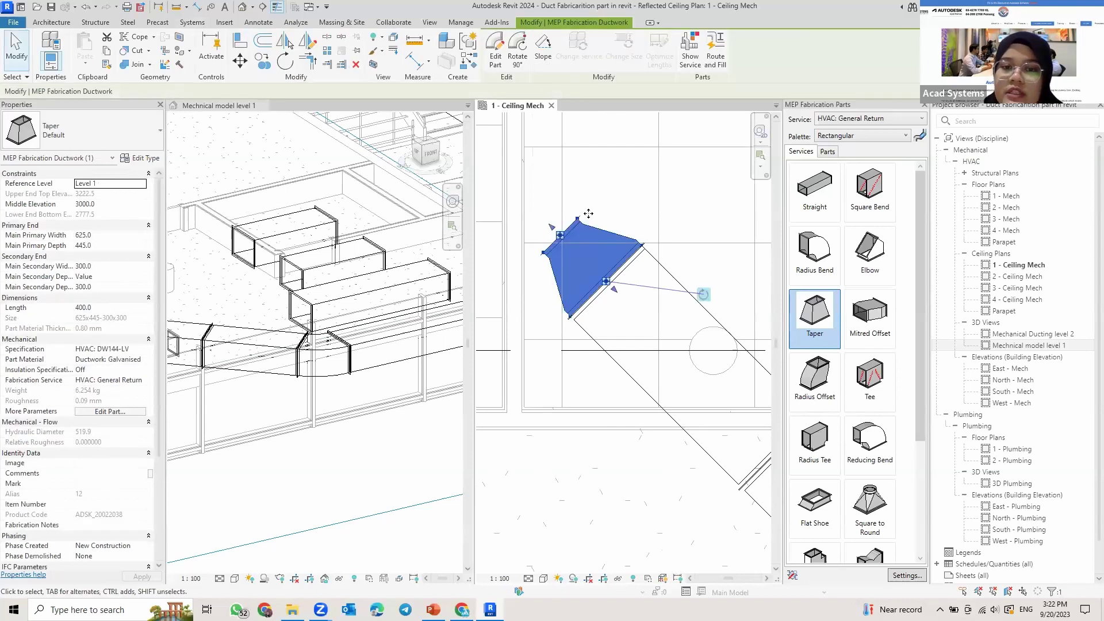
pyautogui.press('Escape')
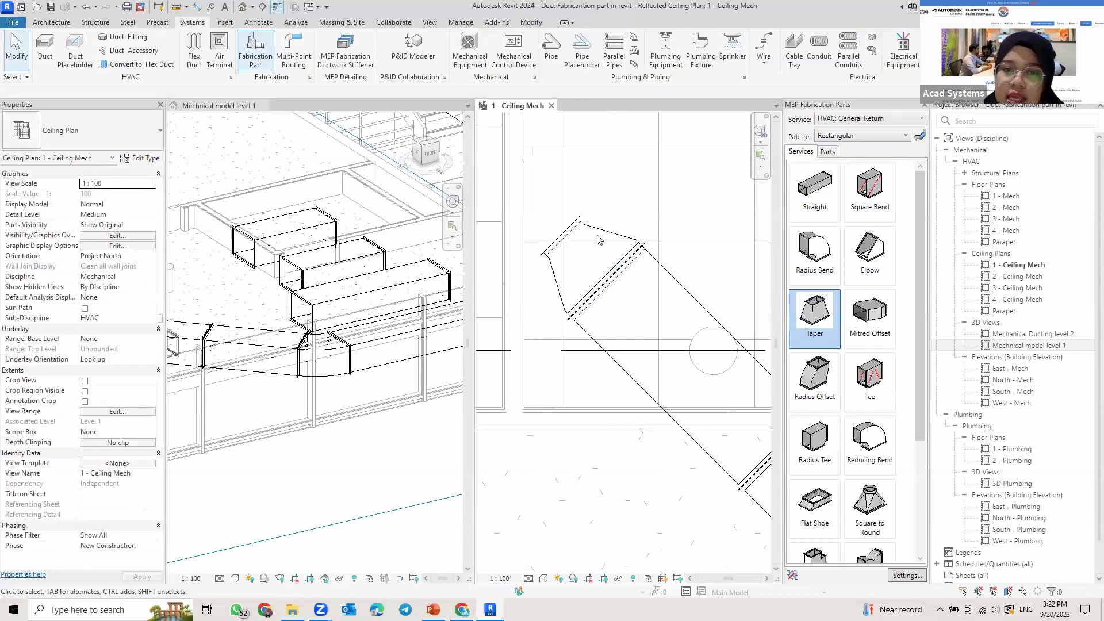
# Step: Attach two 1500 long Straights sized 300x300 end to end to the narrow end of the Taper
pyautogui.scroll(-2, 642, 255)
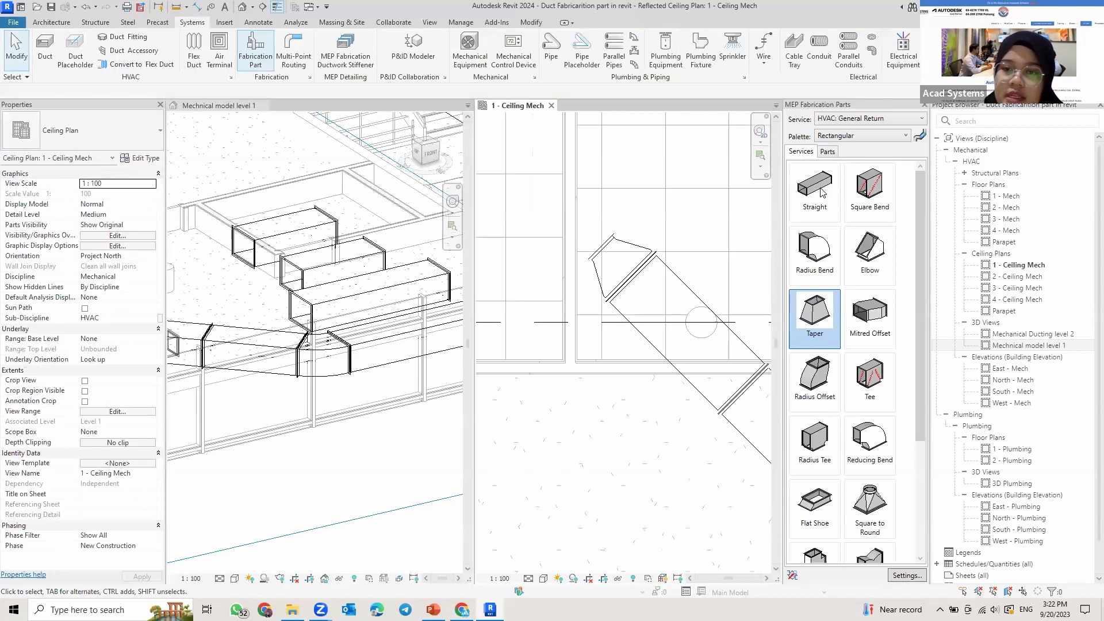
pyautogui.click(822, 192)
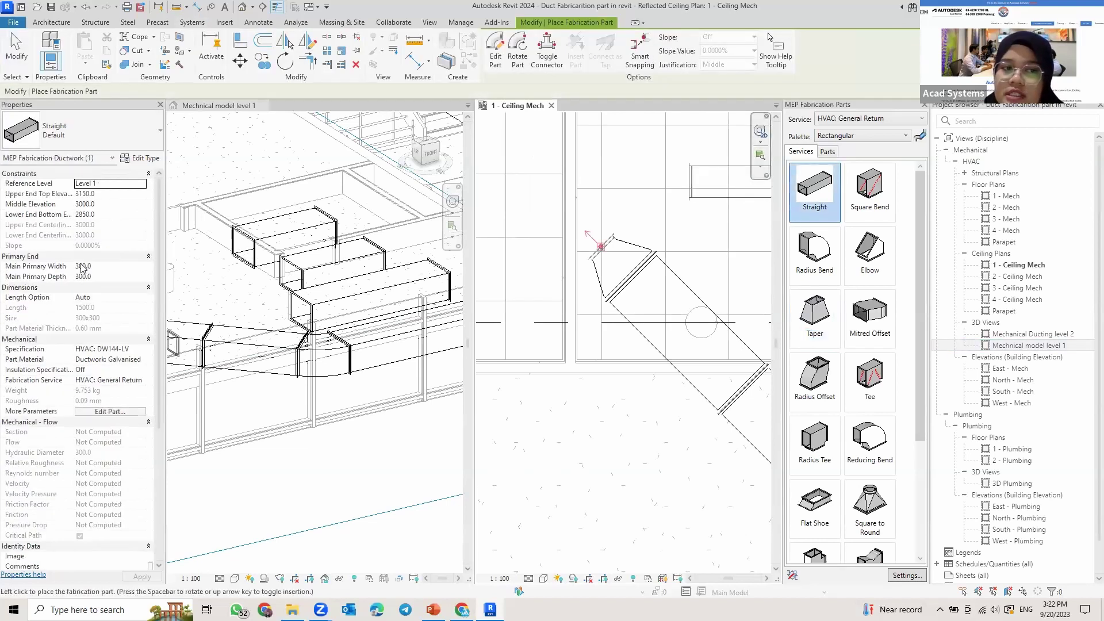
pyautogui.click(611, 246)
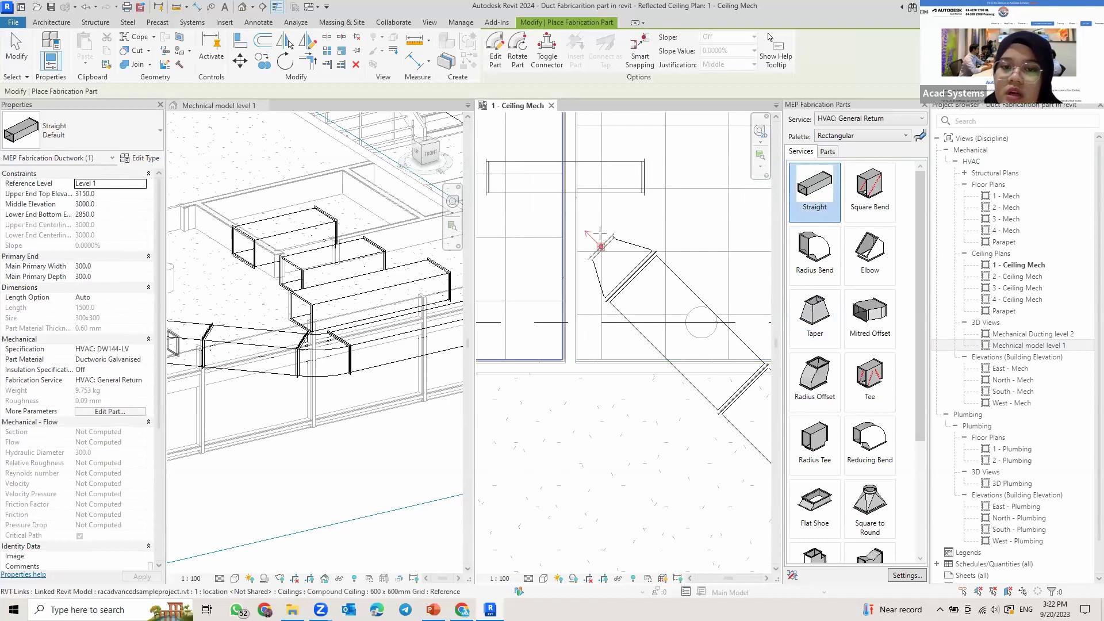
pyautogui.moveTo(592, 243); pyautogui.dragTo(601, 255, button='middle')
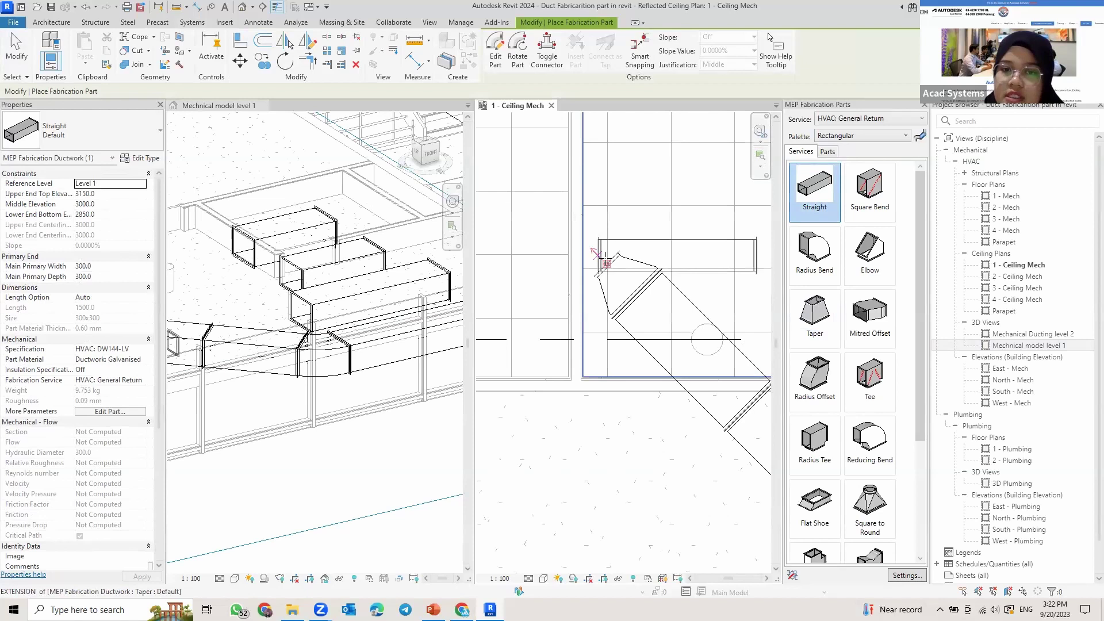
pyautogui.scroll(-2, 581, 247)
pyautogui.click(540, 182)
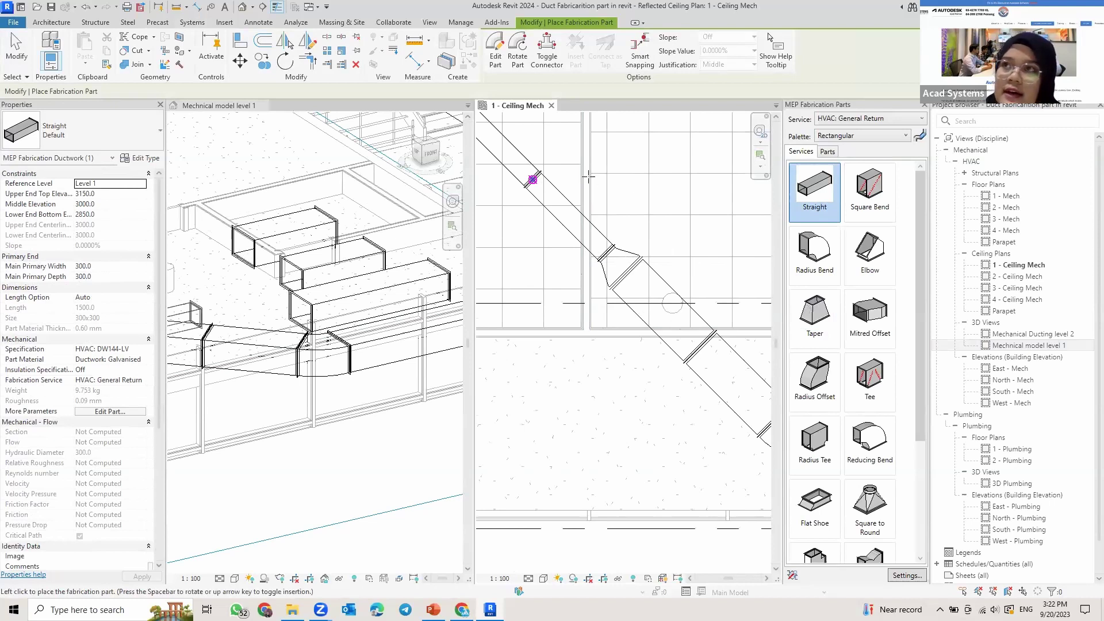
pyautogui.press('Escape')
# Step: Attach an enlarging Taper with a secondary width and depth of 400 to the open end of the last 300x300 Straight
pyautogui.scroll(1, 588, 175)
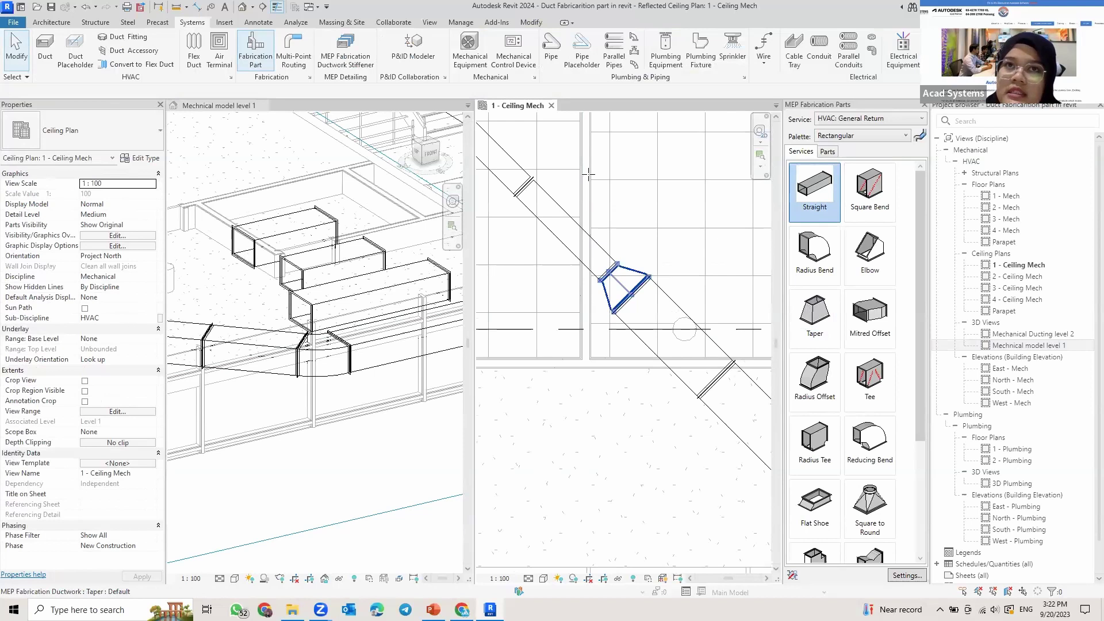
pyautogui.scroll(1, 589, 175)
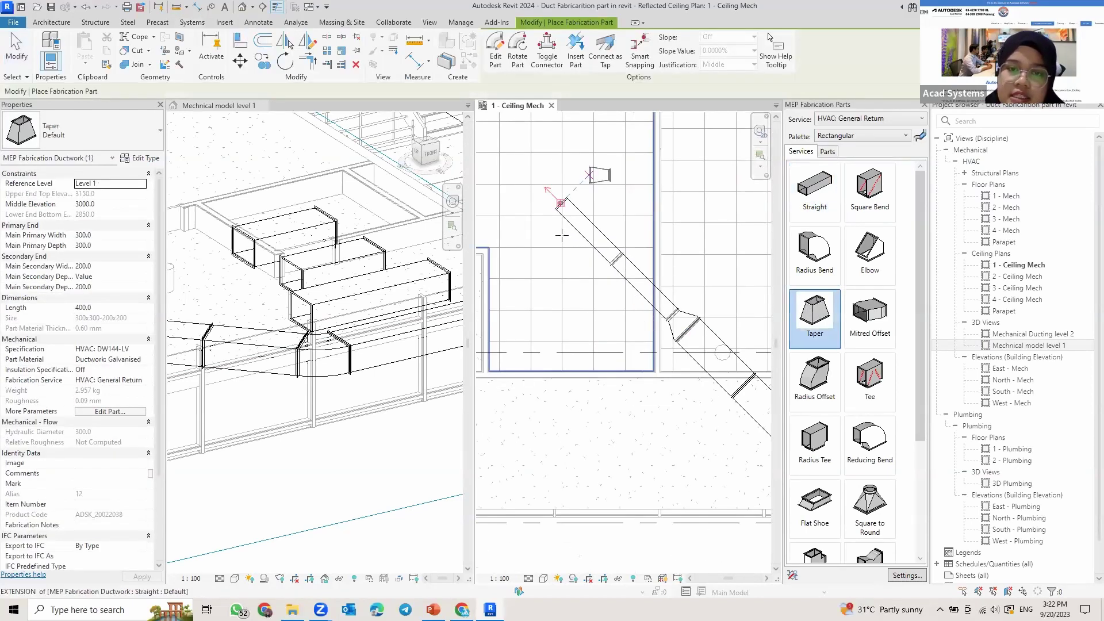
pyautogui.scroll(3, 562, 240)
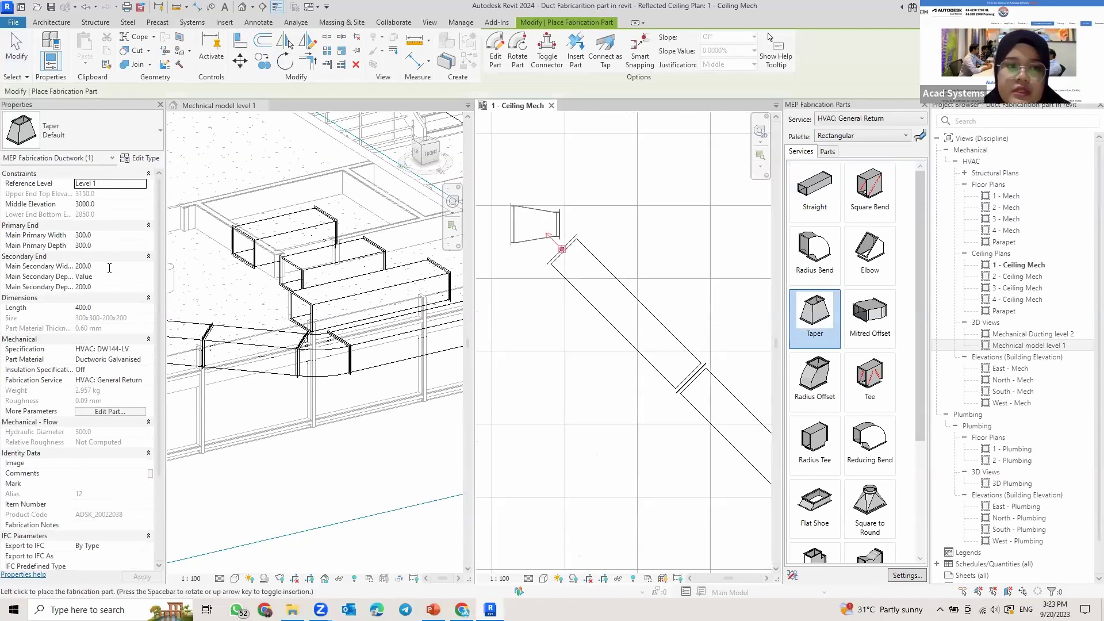
pyautogui.click(107, 235)
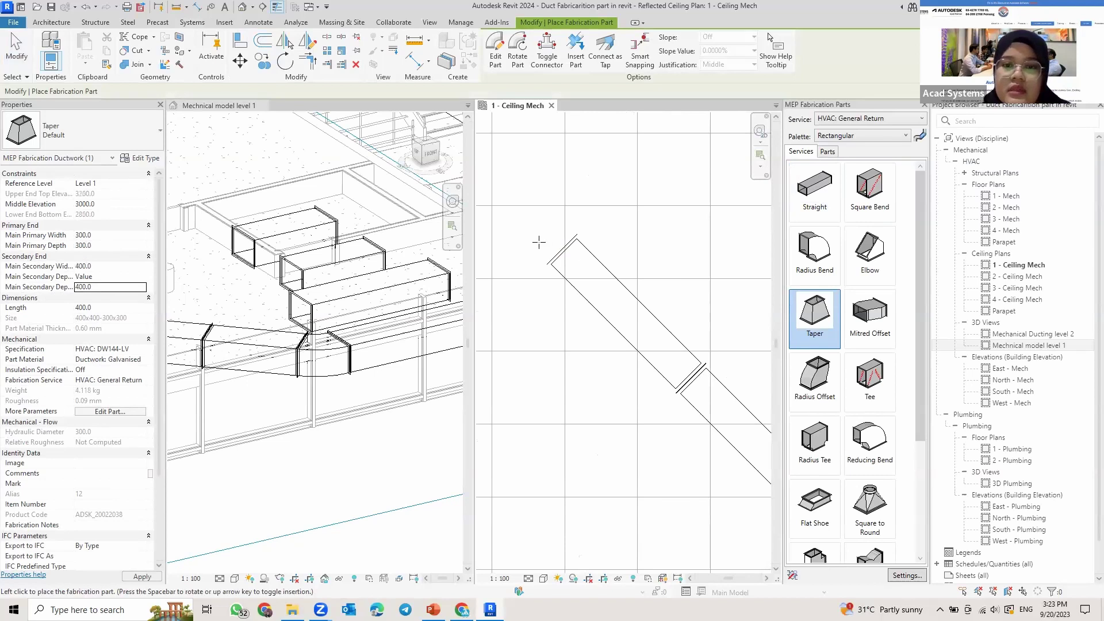
pyautogui.click(554, 249)
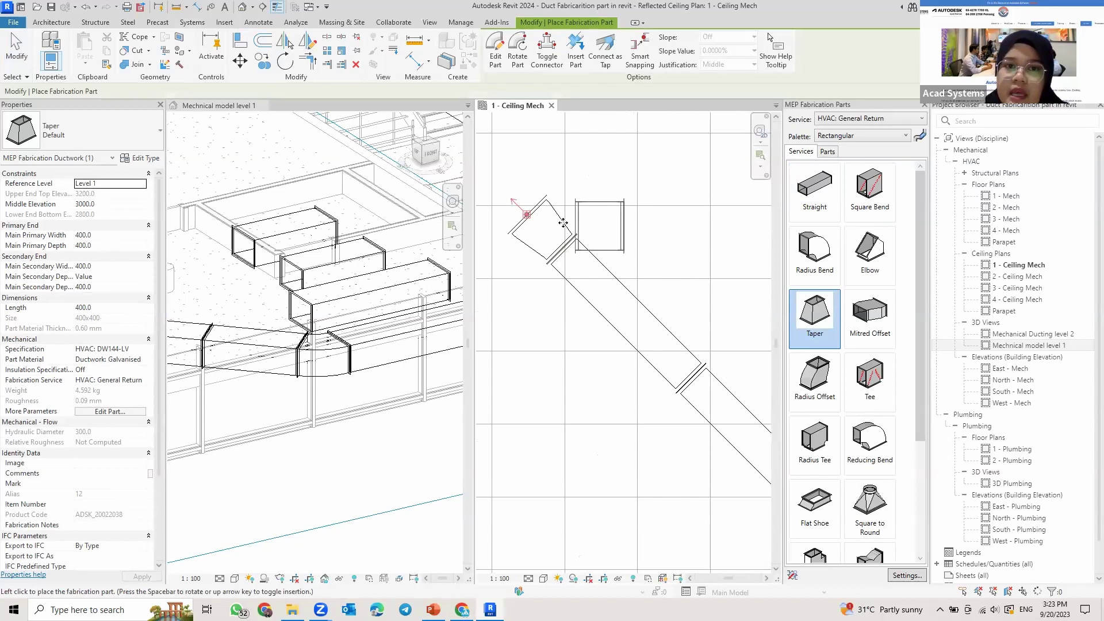
pyautogui.press('Escape')
# Step: Examine the enlarging Taper's dimensions and shape in the part editor, close it and compare the part with the earlier Taper in plan
pyautogui.click(563, 223)
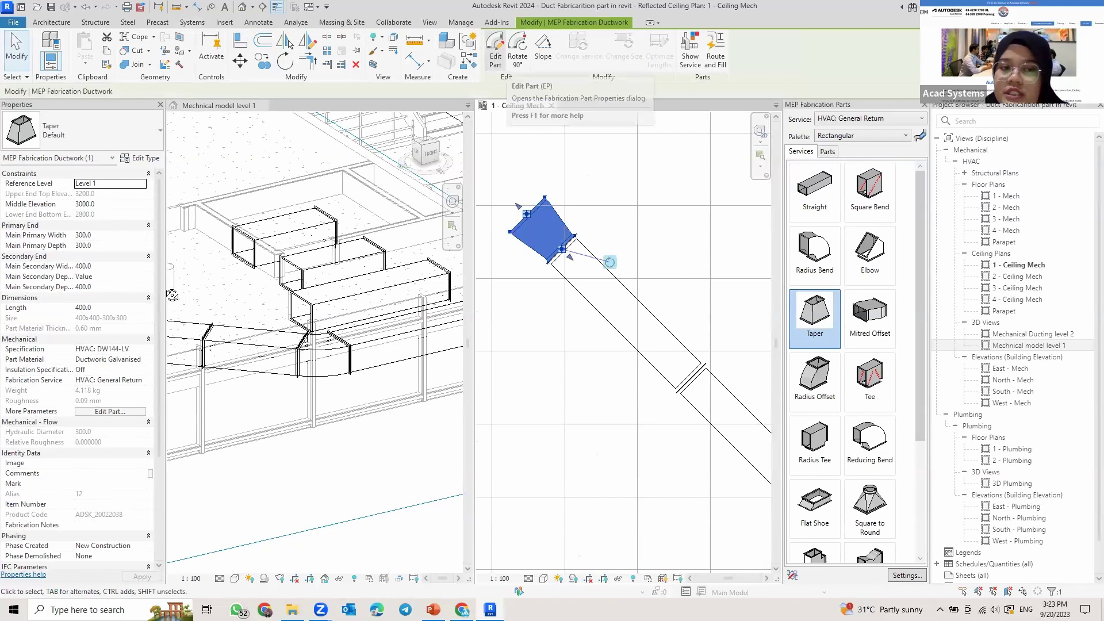
pyautogui.press('e')
pyautogui.press('p')
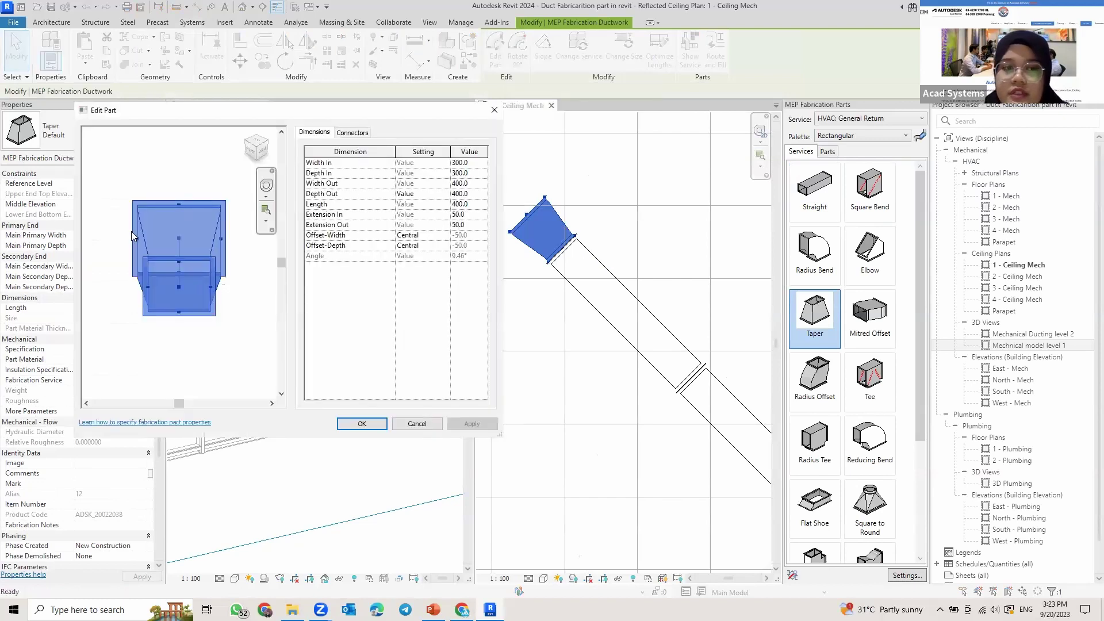
pyautogui.moveTo(131, 231); pyautogui.dragTo(198, 241)
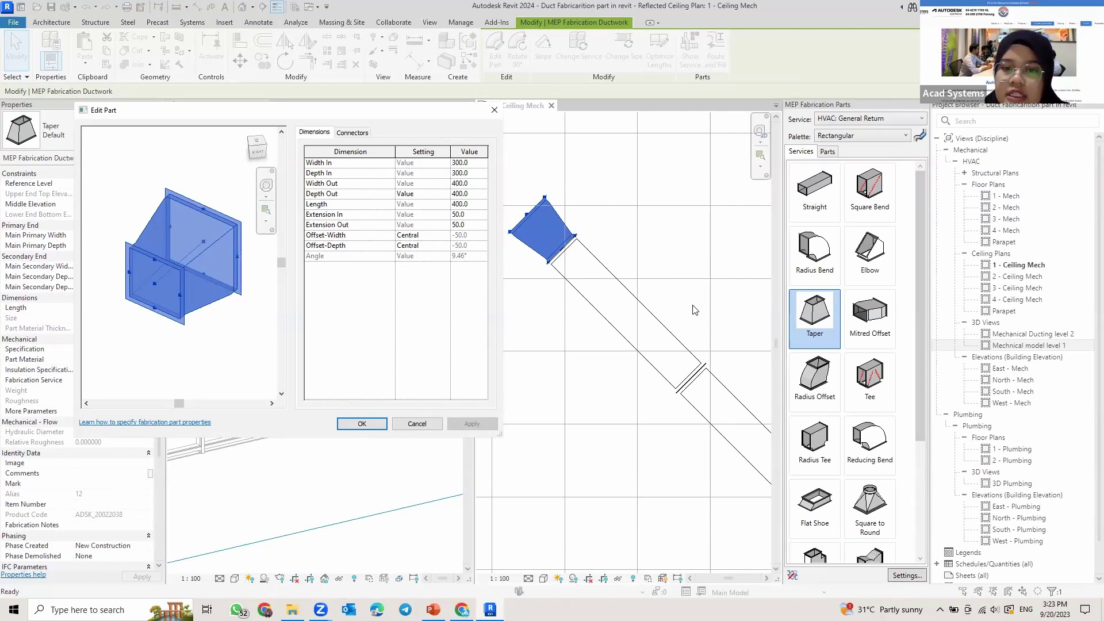
pyautogui.press('Return')
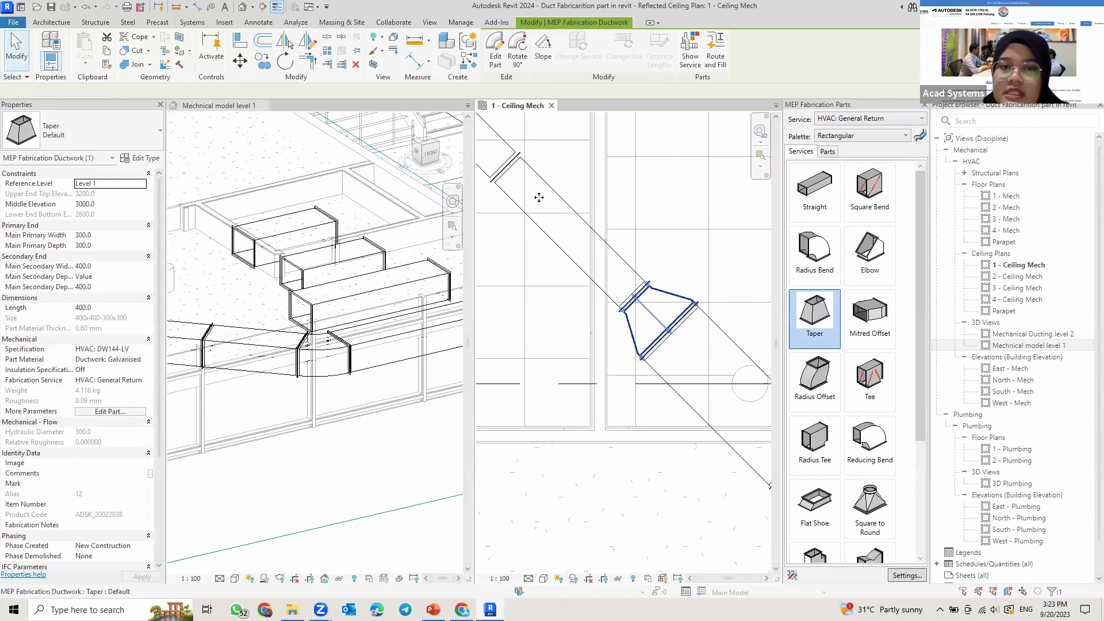
pyautogui.moveTo(539, 198); pyautogui.dragTo(715, 375, button='middle')
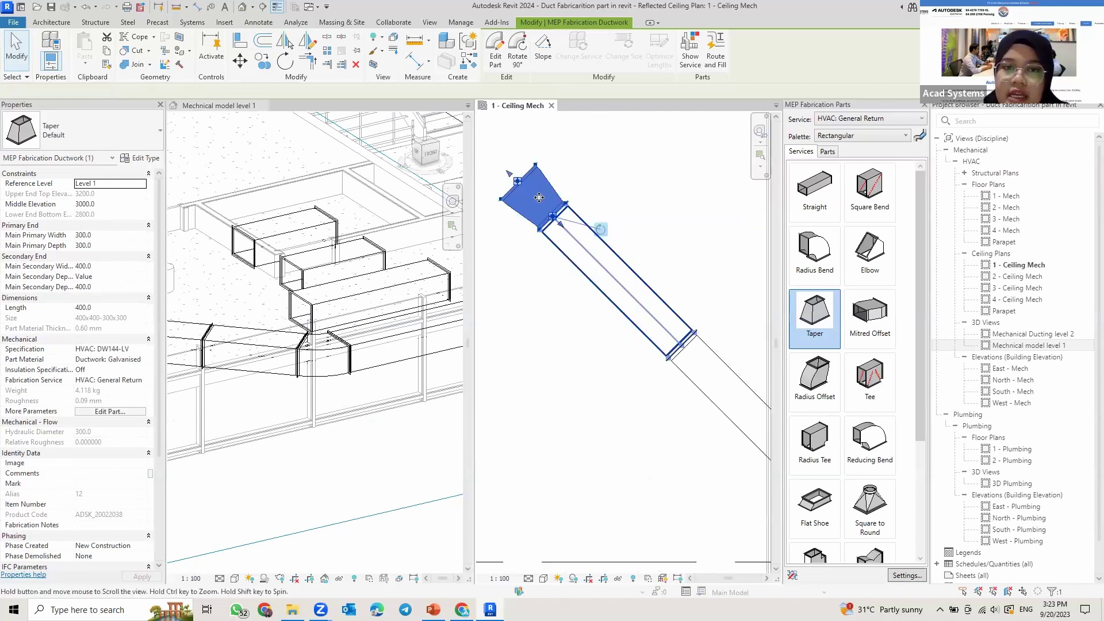
pyautogui.moveTo(538, 197); pyautogui.dragTo(548, 205, button='middle')
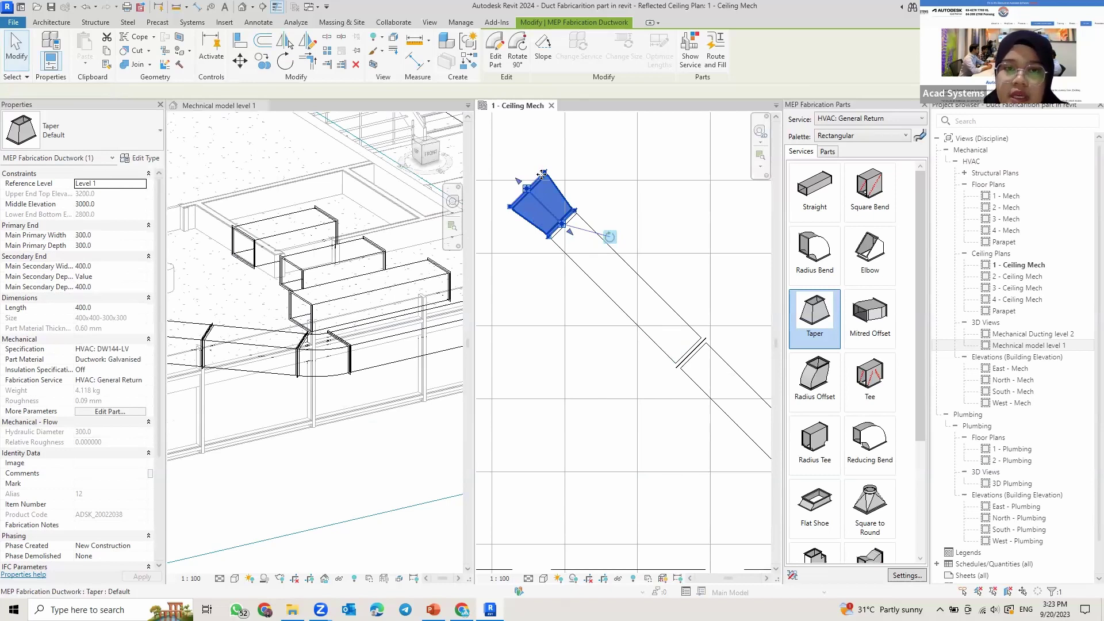
pyautogui.press('Escape')
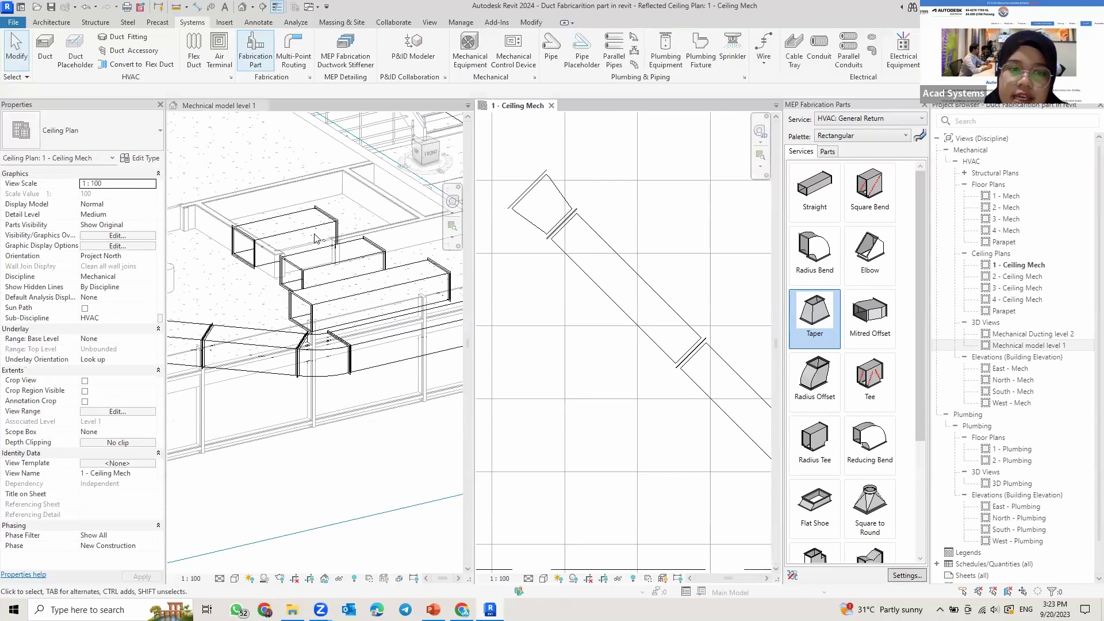
# Step: Edit the enlarging Taper's part dimensions to Offset-Width Flat Right and Offset-Depth Flat Bottom, apply the change and close the editor
pyautogui.hotkey('ctrl', 'z')
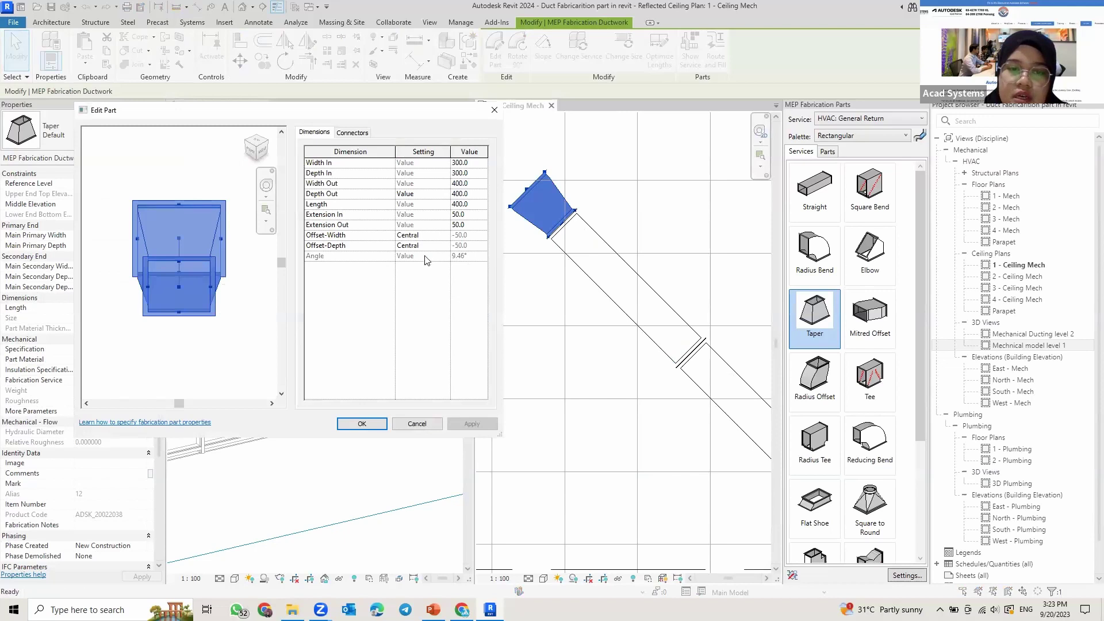
pyautogui.click(422, 235)
pyautogui.click(400, 248)
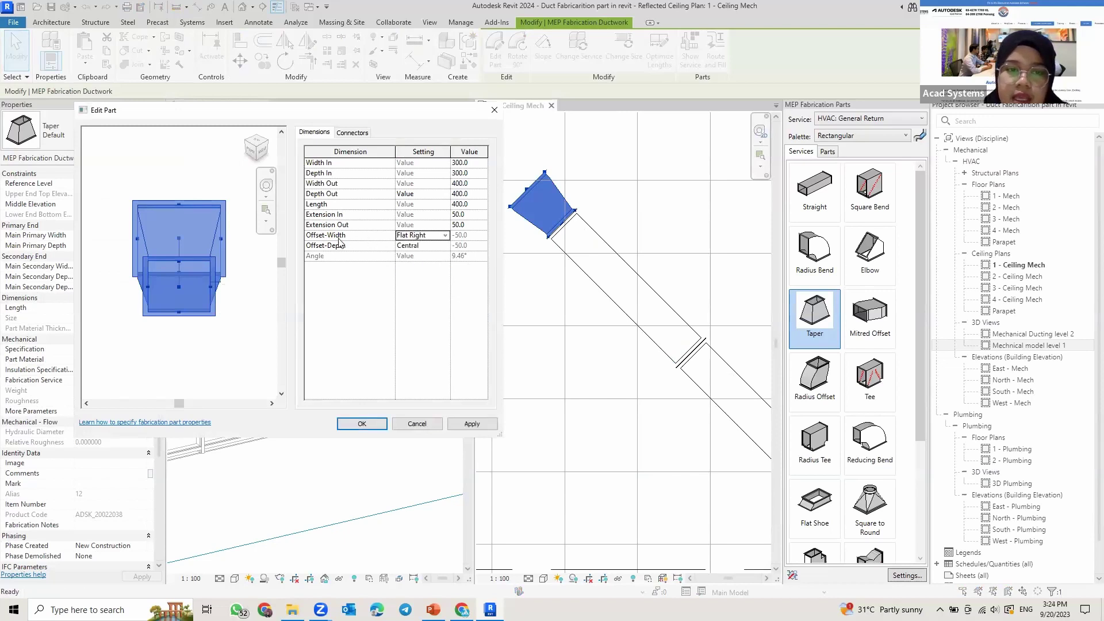
pyautogui.click(444, 247)
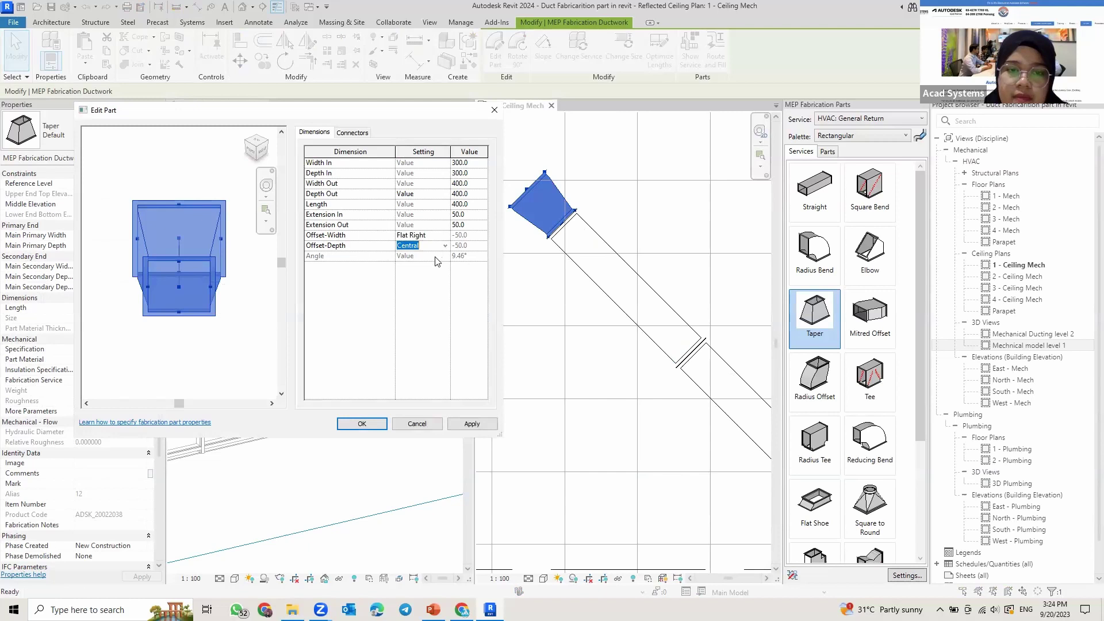
pyautogui.click(419, 272)
pyautogui.click(473, 428)
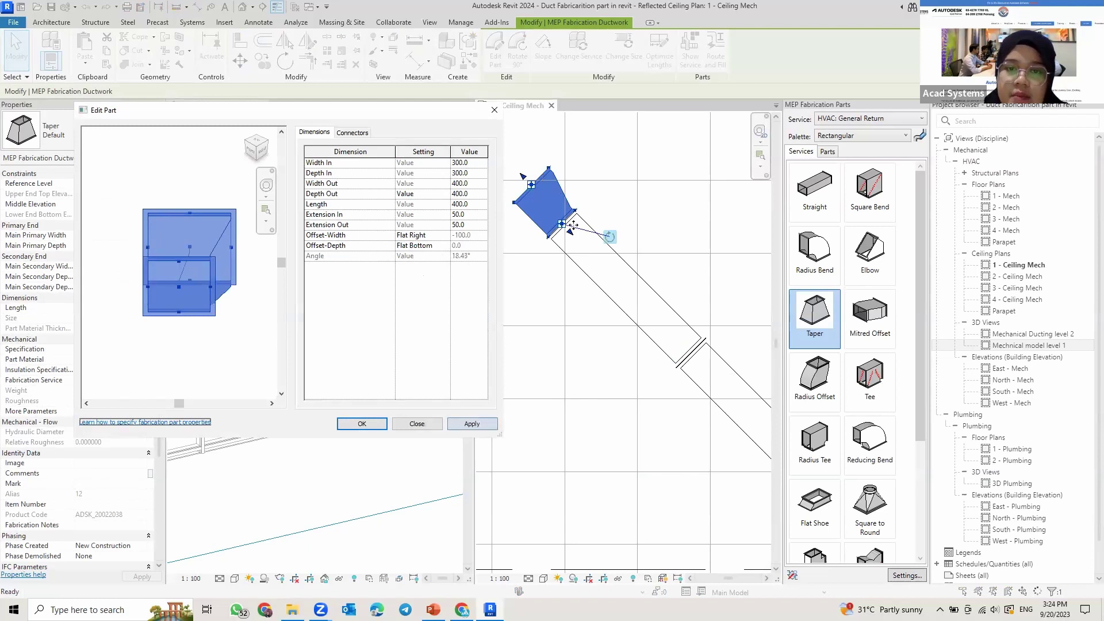
pyautogui.press('Return')
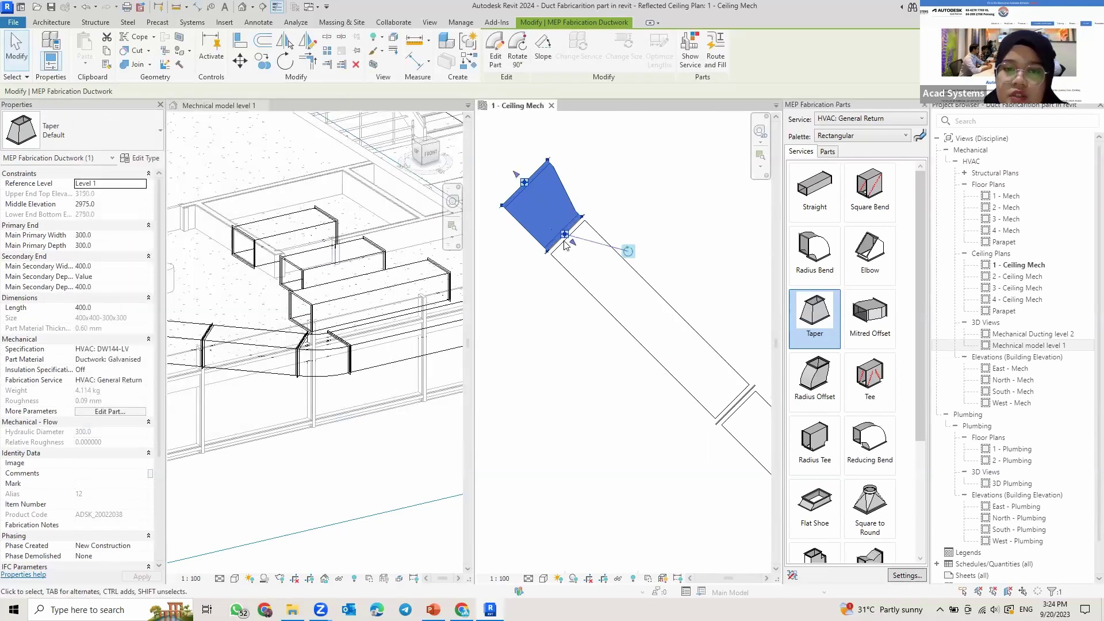
# Step: Examine the edited enlarging Taper and its flat sides in plan and from several angles in 3D
pyautogui.scroll(1, 528, 240)
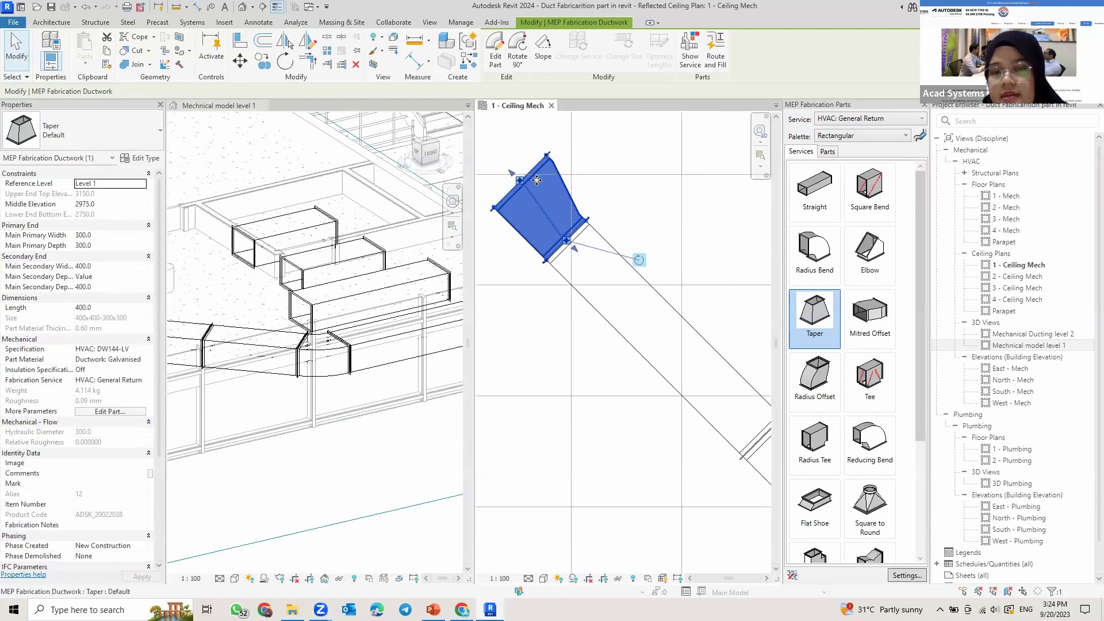
pyautogui.scroll(-1, 549, 217)
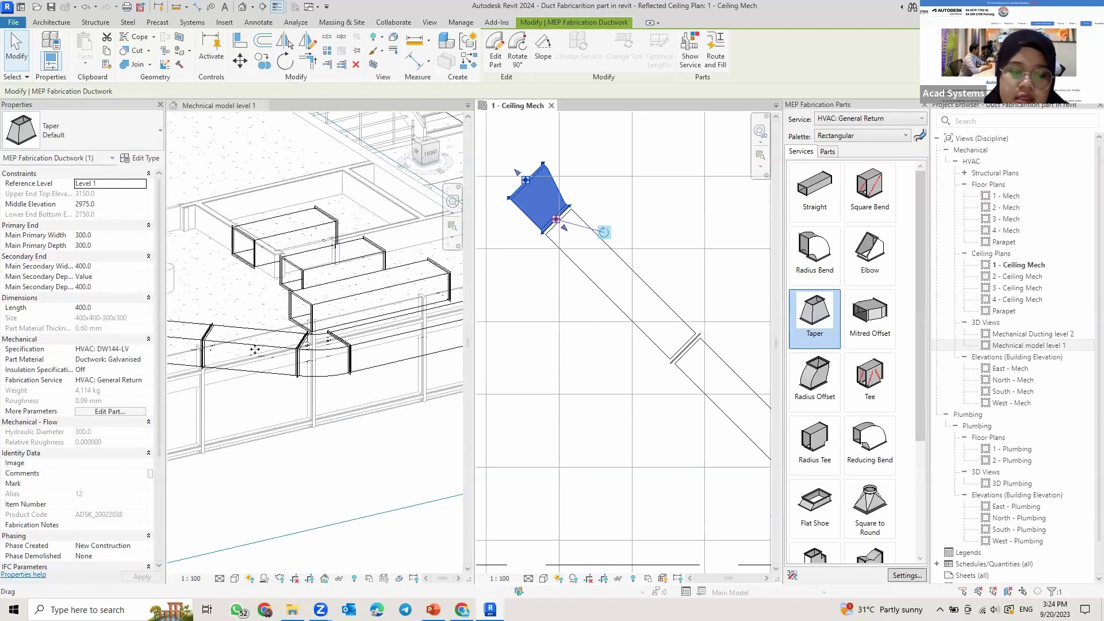
pyautogui.scroll(-5, 427, 350)
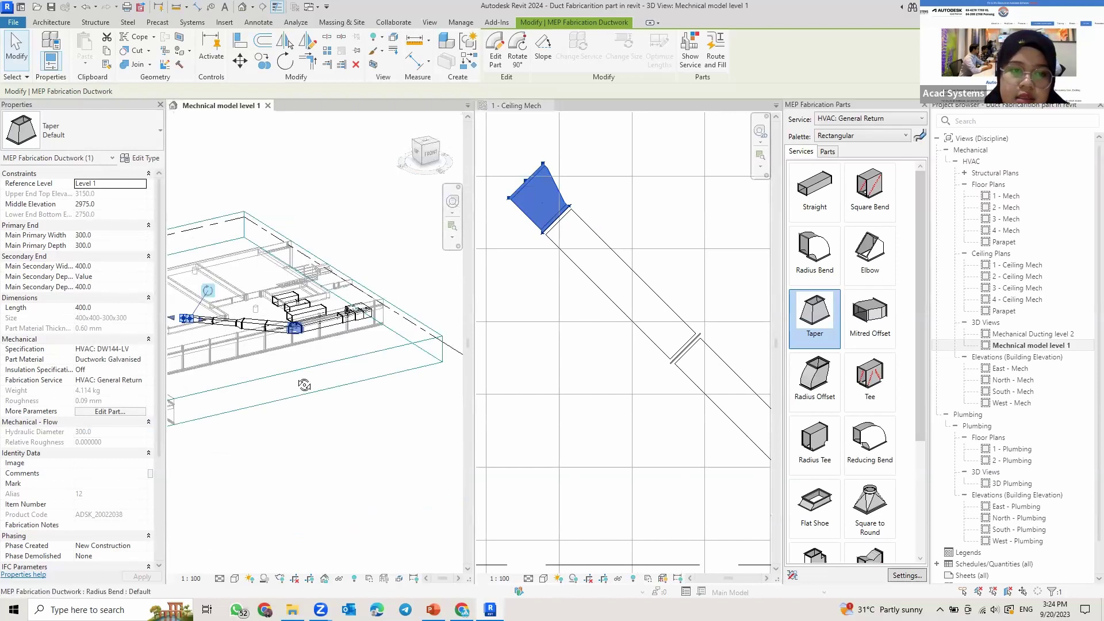
pyautogui.click(358, 380)
pyautogui.scroll(4, 304, 387)
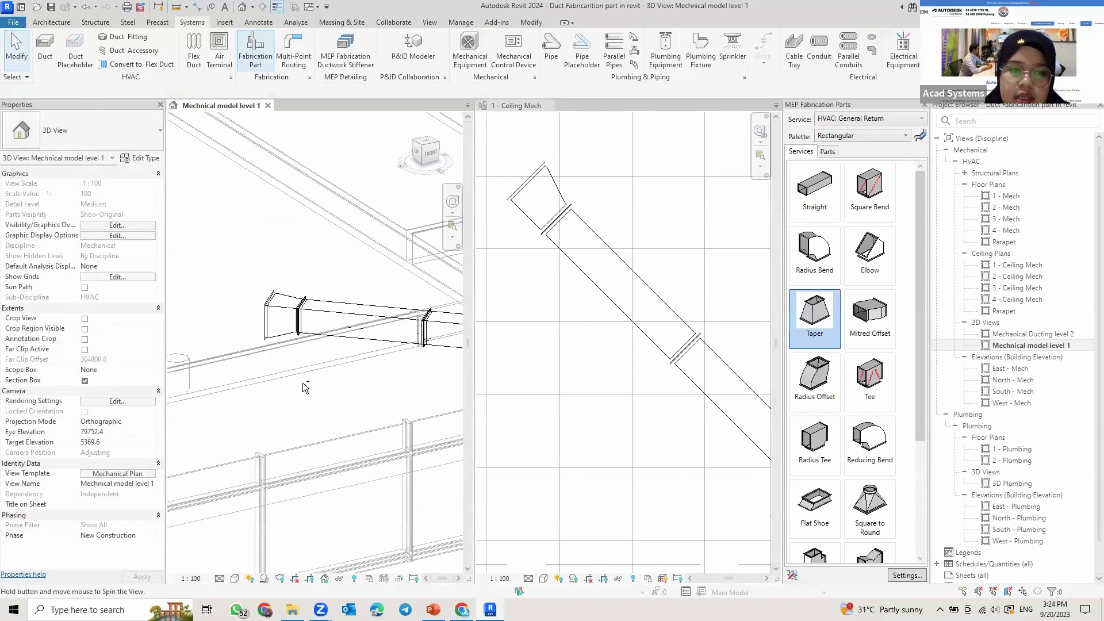
pyautogui.click(270, 351)
pyautogui.moveTo(285, 366); pyautogui.dragTo(437, 379, button='middle')
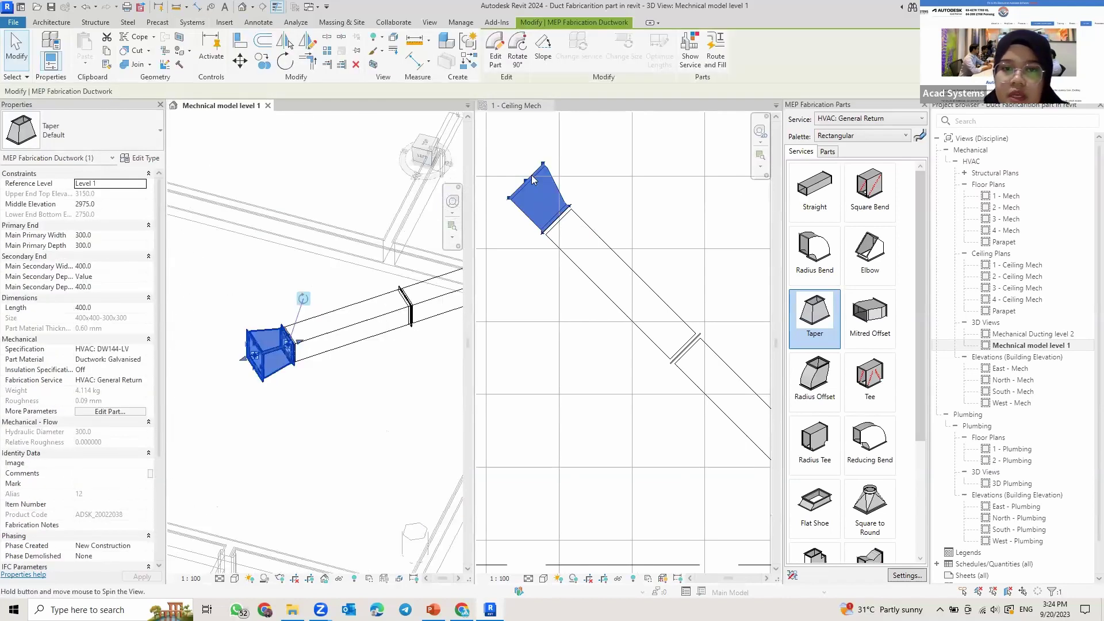
pyautogui.keyDown('shift'); pyautogui.moveTo(645, 206); pyautogui.dragTo(614, 191, button='middle'); pyautogui.keyUp('shift')
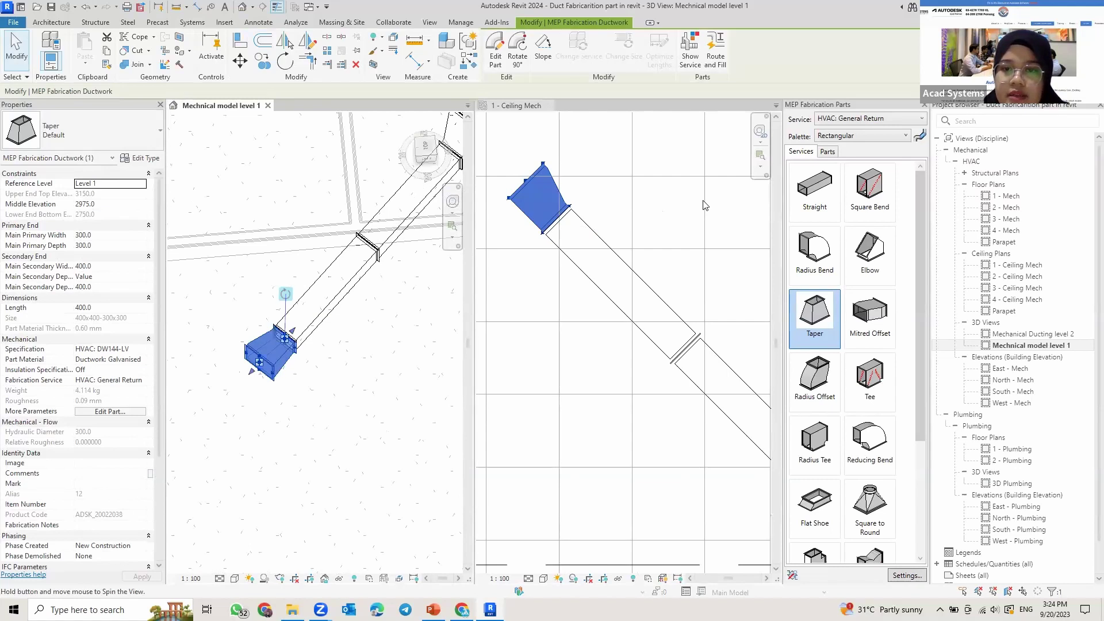
pyautogui.keyDown('shift'); pyautogui.moveTo(703, 201); pyautogui.dragTo(635, 164, button='middle'); pyautogui.keyUp('shift')
pyautogui.press('Escape')
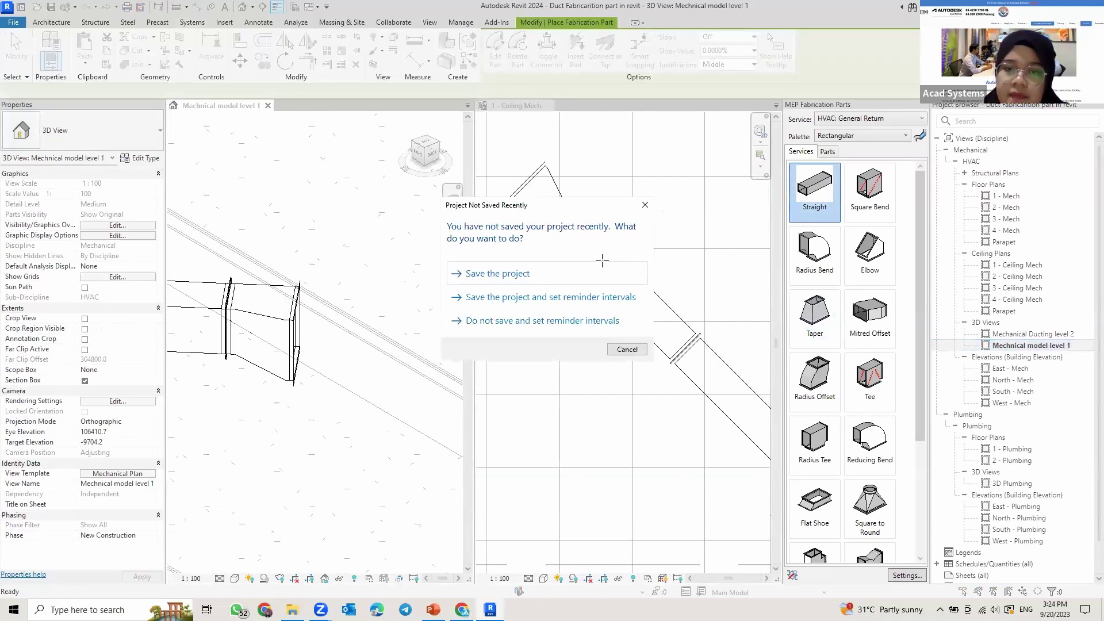
# Step: Clear the unsaved-project reminder and attach a 1500 long Straight sized 400x400 to the wide end of the enlarging Taper
pyautogui.click(602, 263)
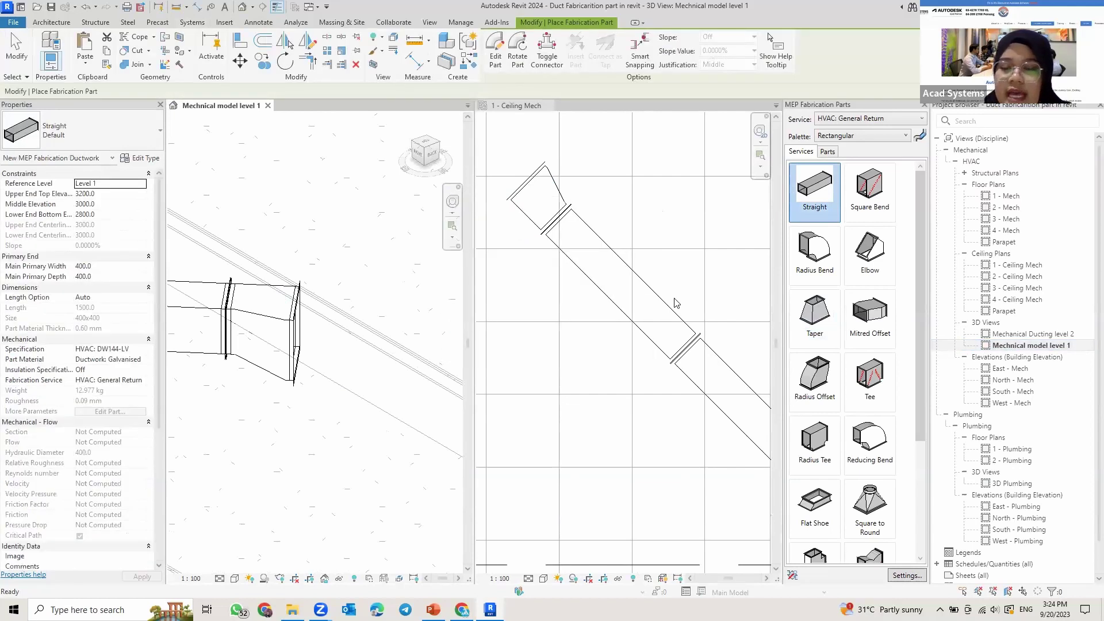
pyautogui.click(648, 291)
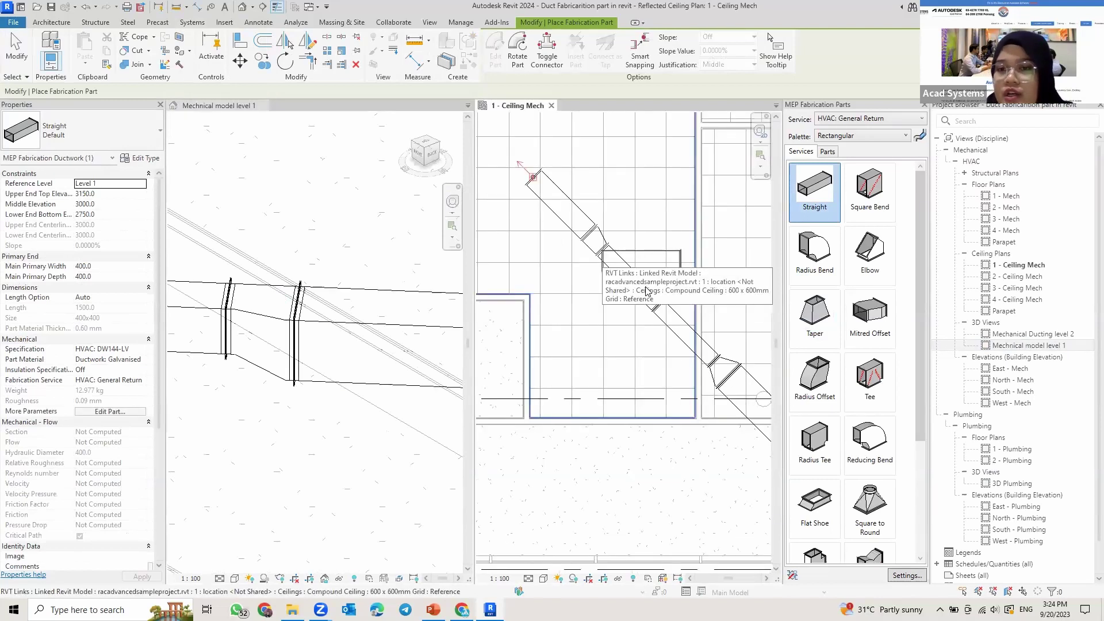
pyautogui.press('Escape')
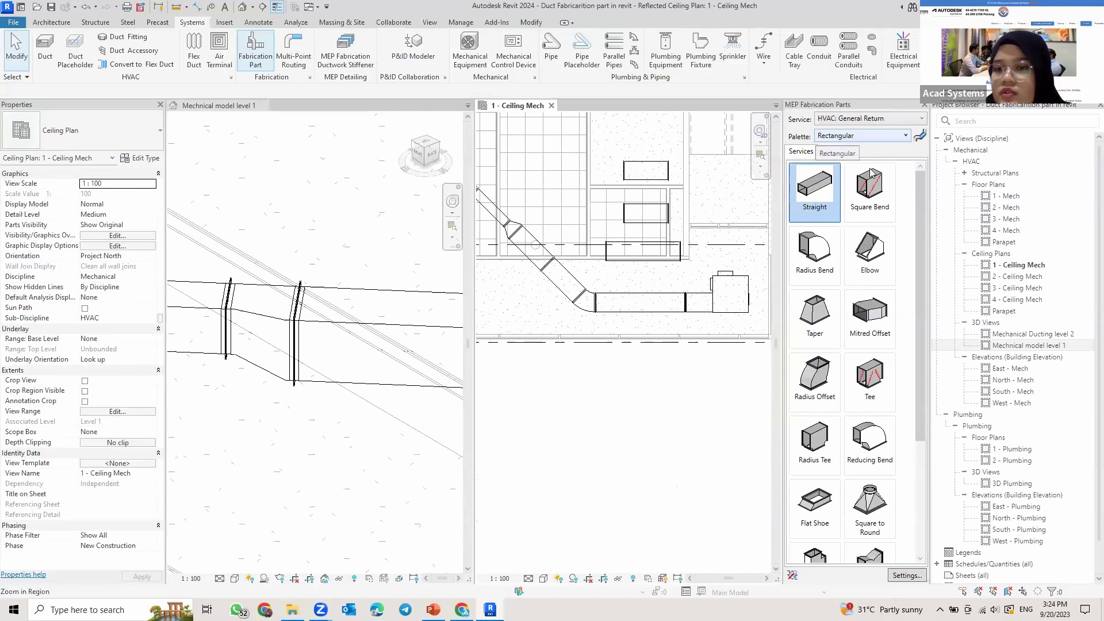
# Step: Switch the fabrication parts palette to Hangers and start placing the Rectangular Bearer
pyautogui.click(862, 135)
pyautogui.click(840, 195)
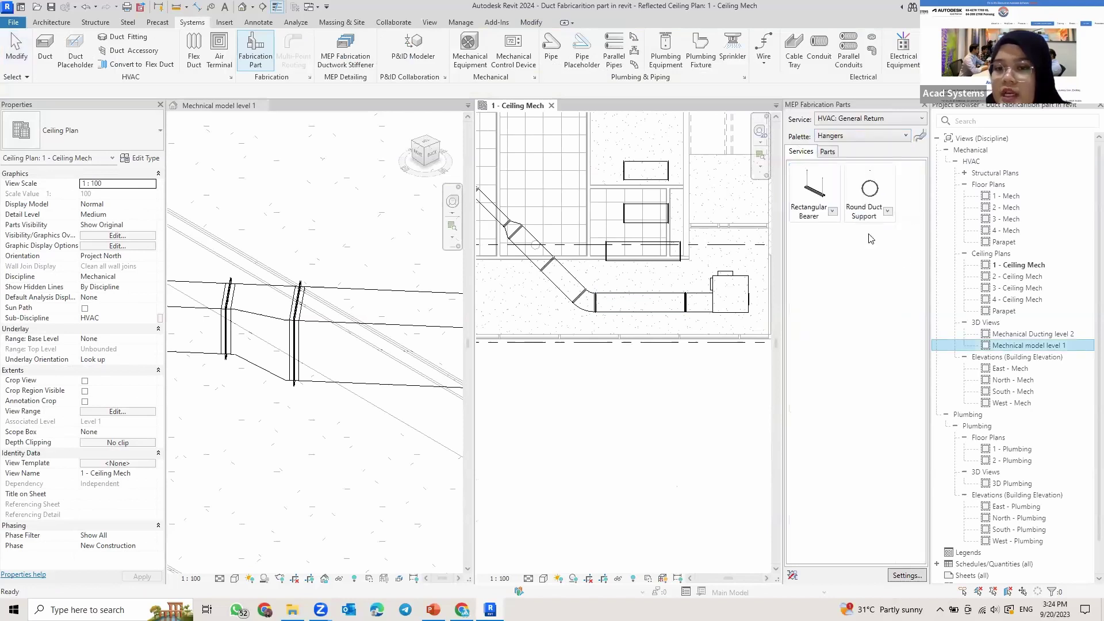
pyautogui.click(837, 217)
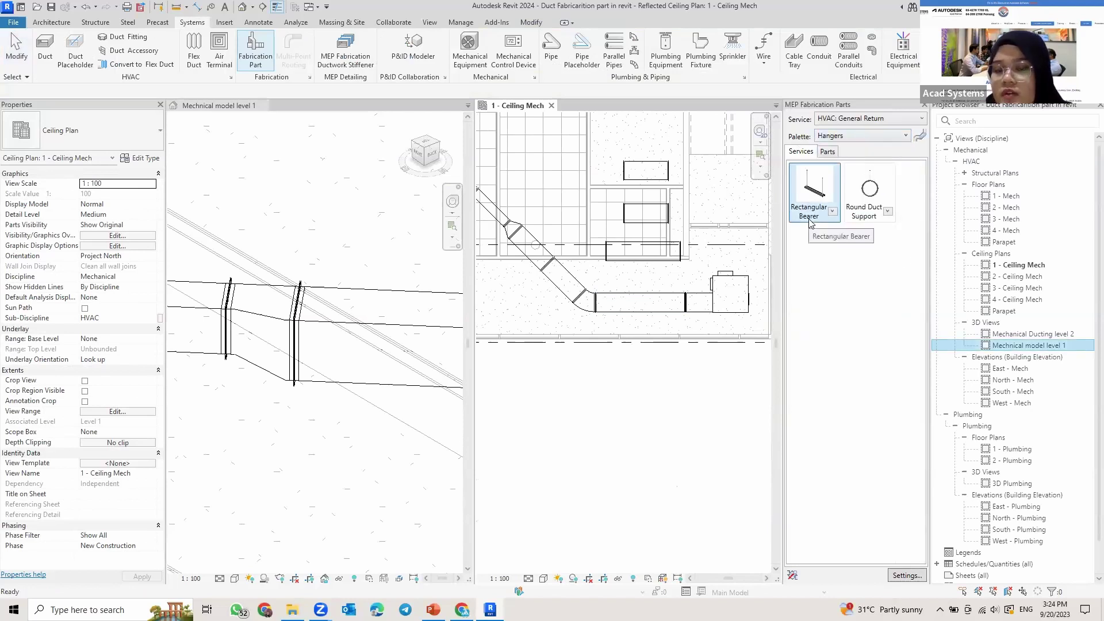
pyautogui.click(866, 218)
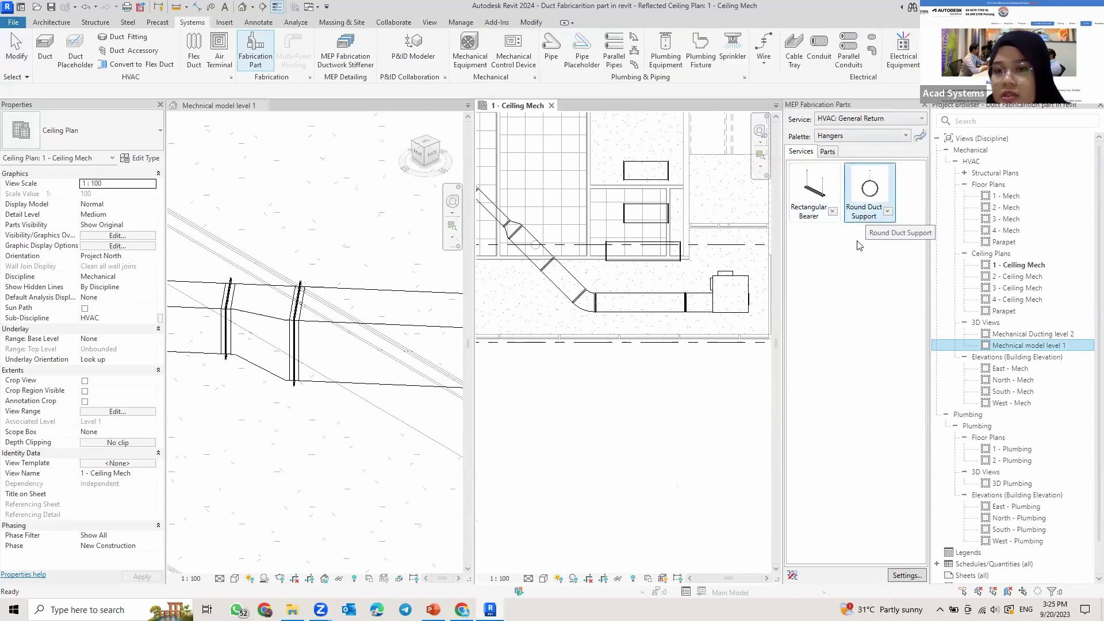
pyautogui.click(828, 206)
pyautogui.click(803, 336)
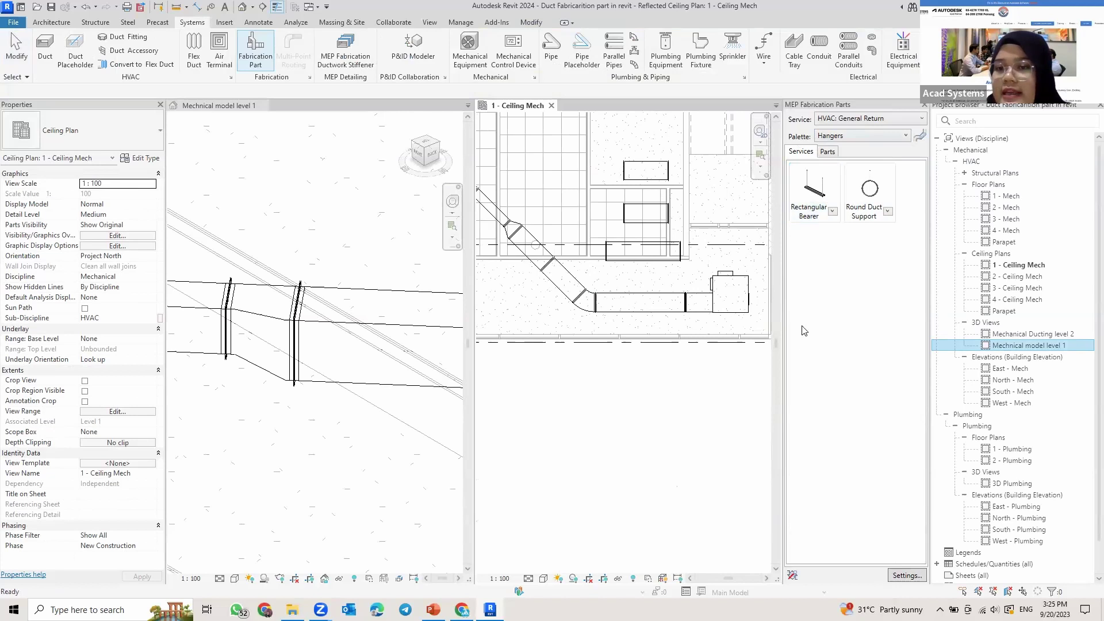
pyautogui.click(813, 212)
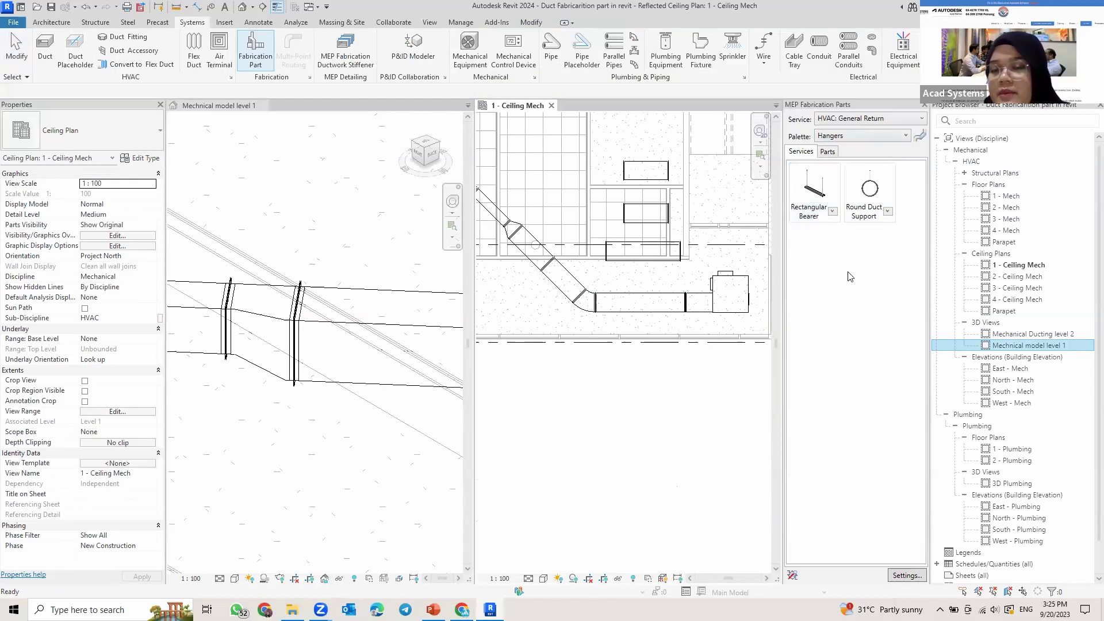
pyautogui.click(810, 213)
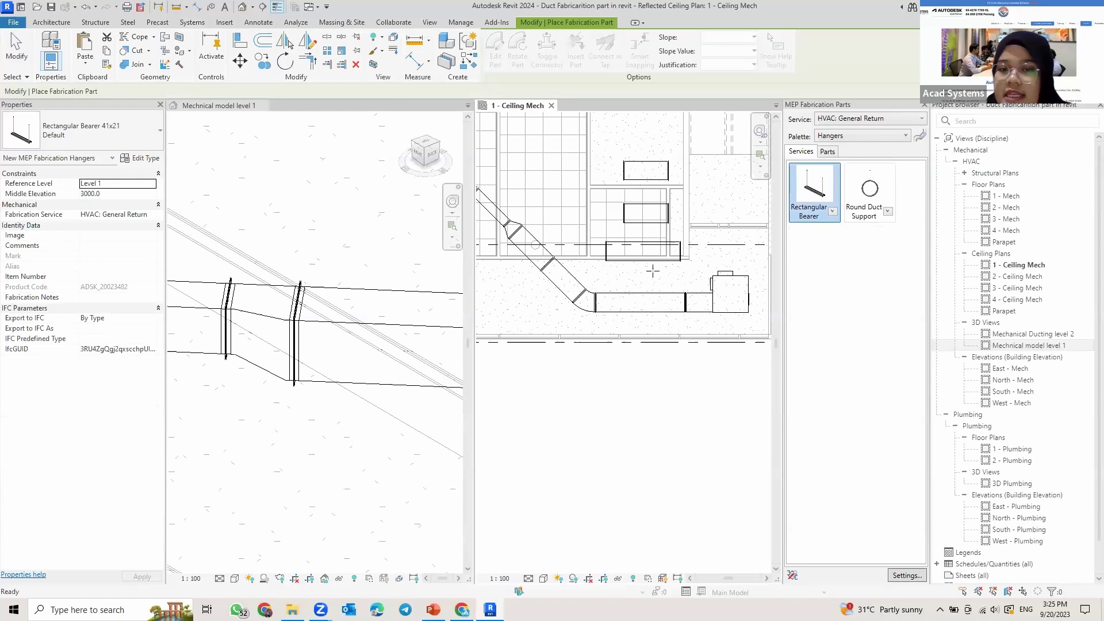
# Step: Place three Rectangular Bearer hangers along the long horizontal Straight and one on the short Straight beside the VAV unit
pyautogui.scroll(3, 653, 259)
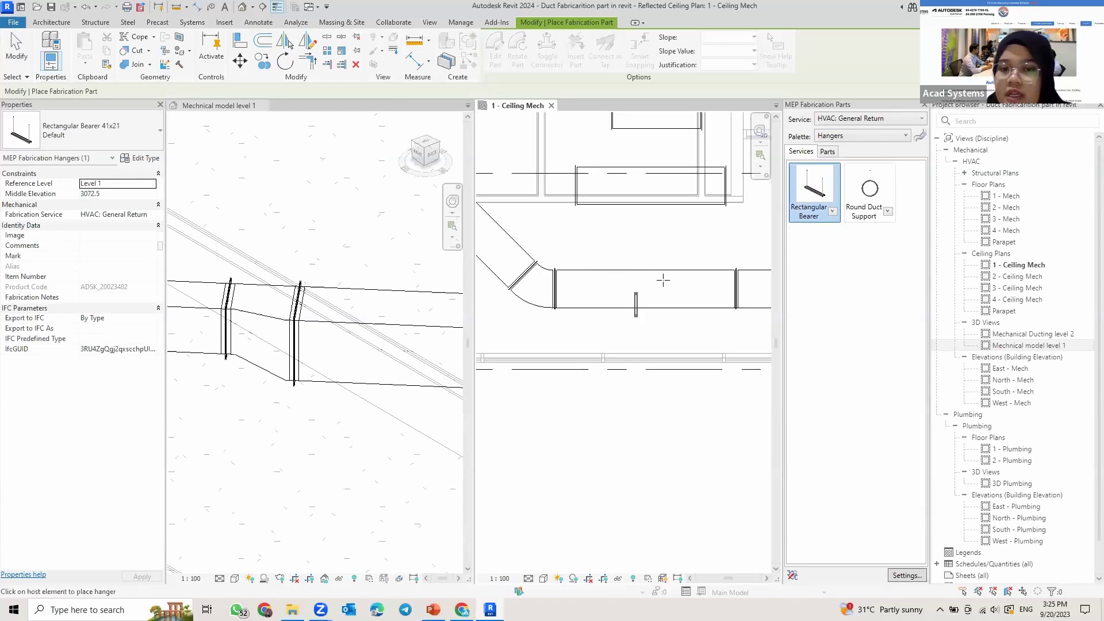
pyautogui.scroll(-2, 584, 282)
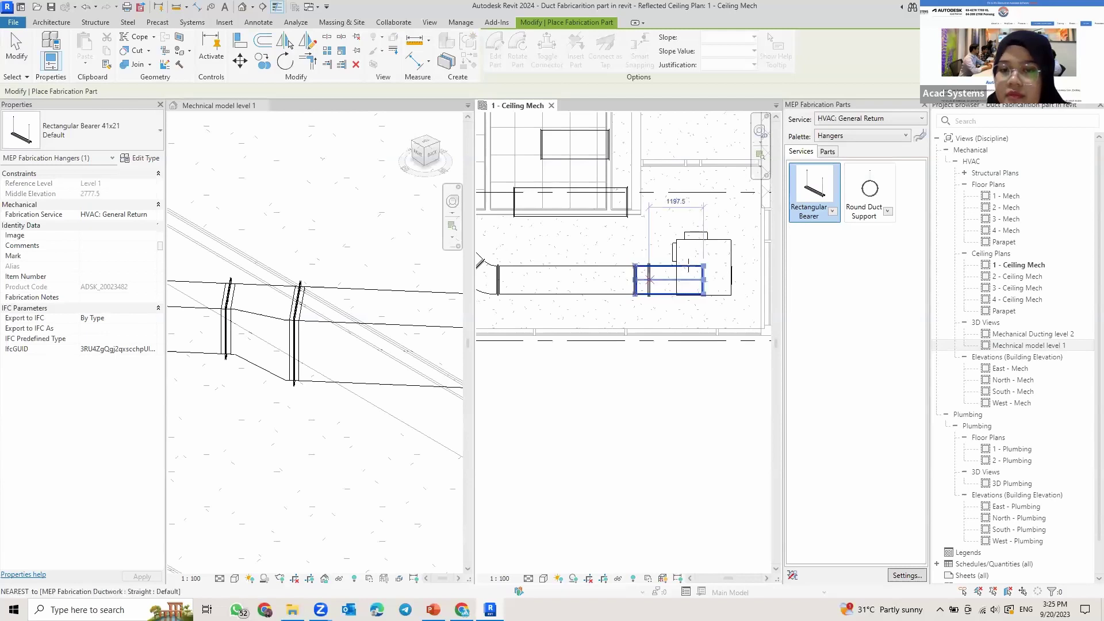
pyautogui.scroll(2, 649, 280)
pyautogui.click(639, 266)
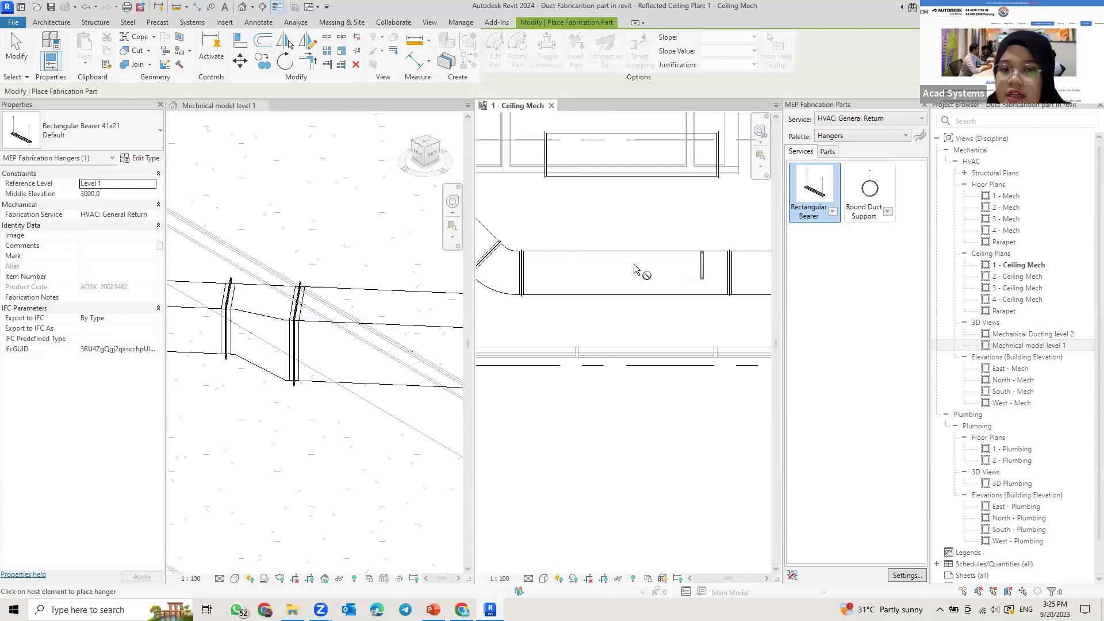
pyautogui.scroll(-2, 634, 269)
pyautogui.moveTo(581, 267); pyautogui.dragTo(525, 275, button='middle')
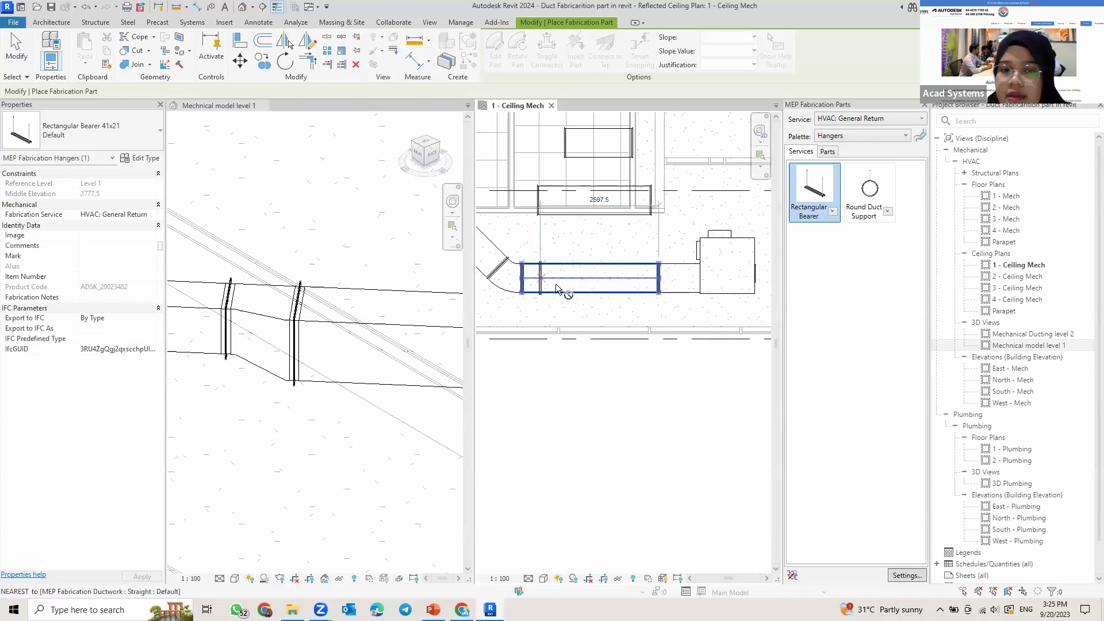
pyautogui.click(541, 277)
pyautogui.click(589, 277)
pyautogui.click(640, 278)
pyautogui.click(683, 277)
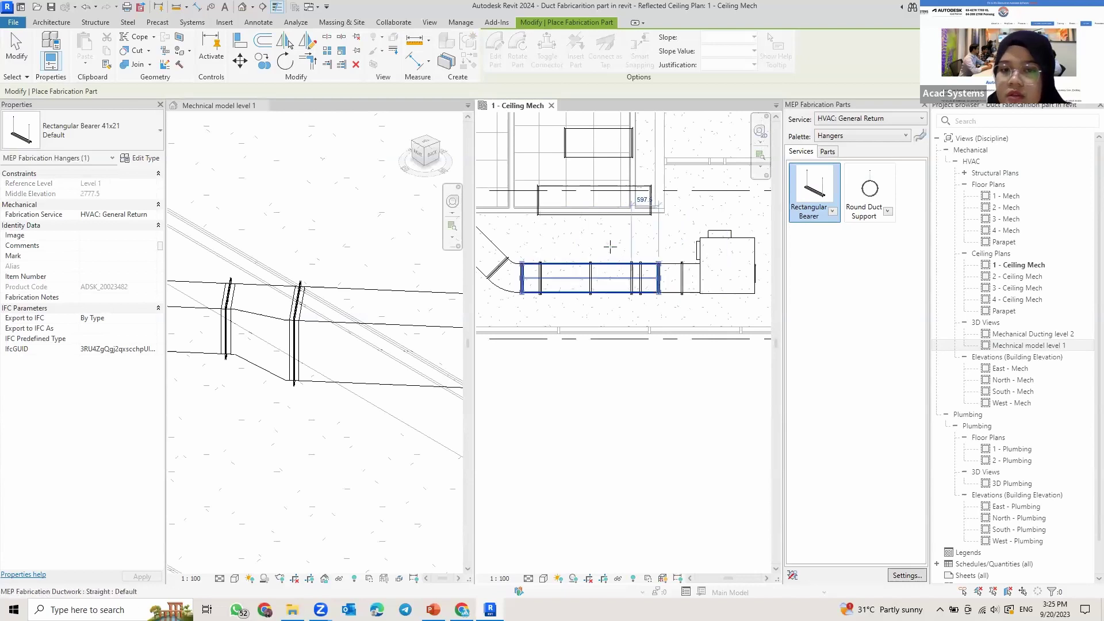
# Step: Place Rectangular Bearer hangers on the Straights of the diagonal duct run up to its far end and finish placing
pyautogui.scroll(2, 609, 271)
pyautogui.scroll(-3, 609, 245)
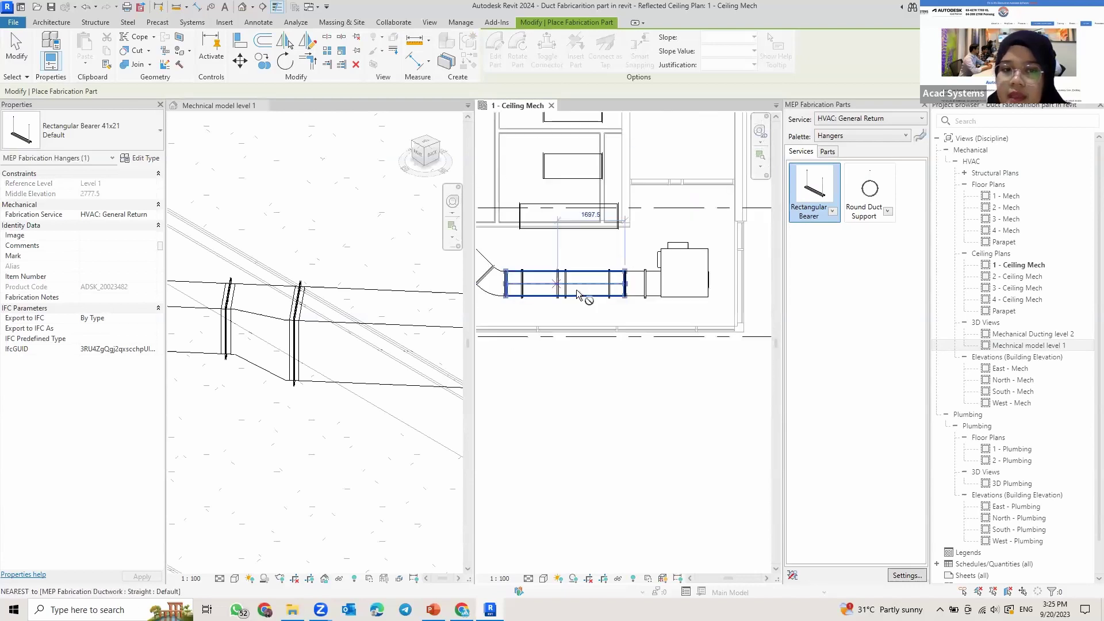
pyautogui.moveTo(578, 294); pyautogui.dragTo(733, 294, button='middle')
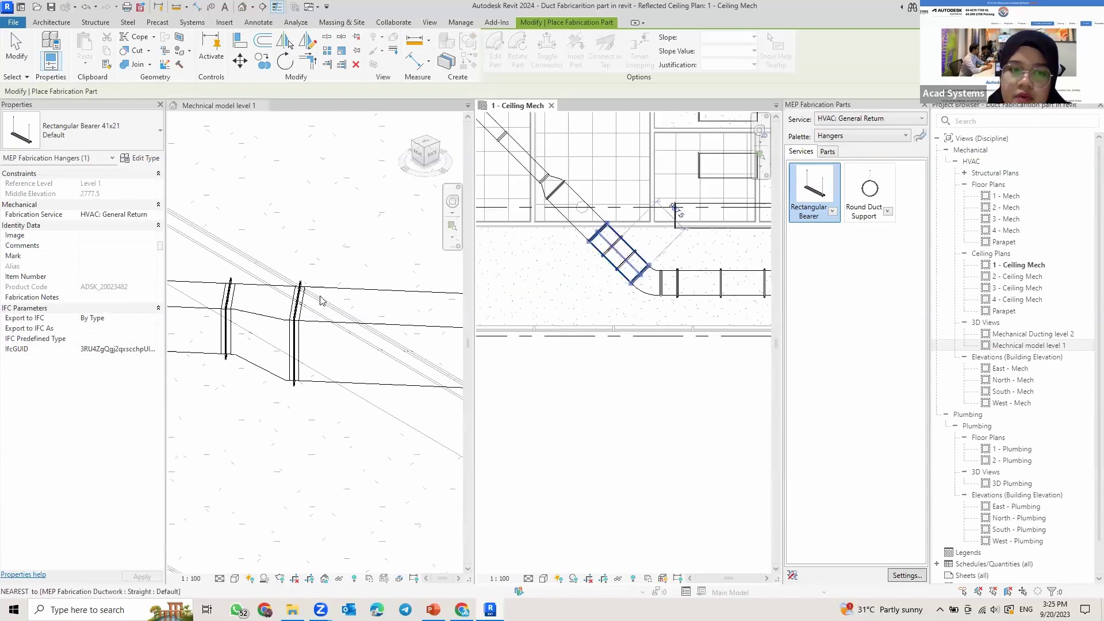
pyautogui.scroll(3, 561, 282)
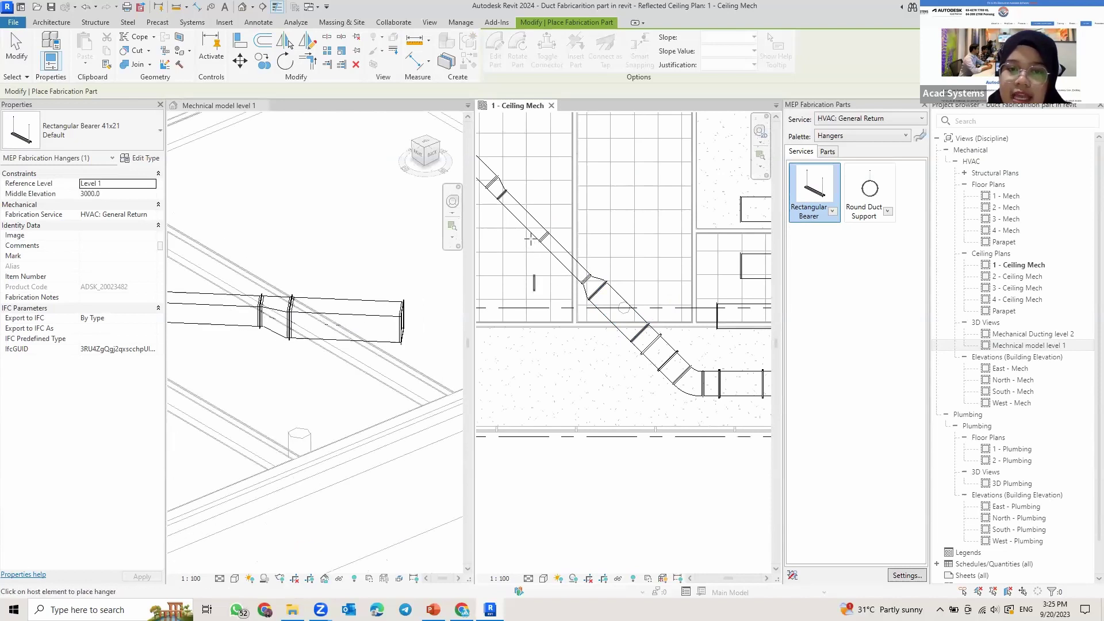
pyautogui.scroll(2, 535, 242)
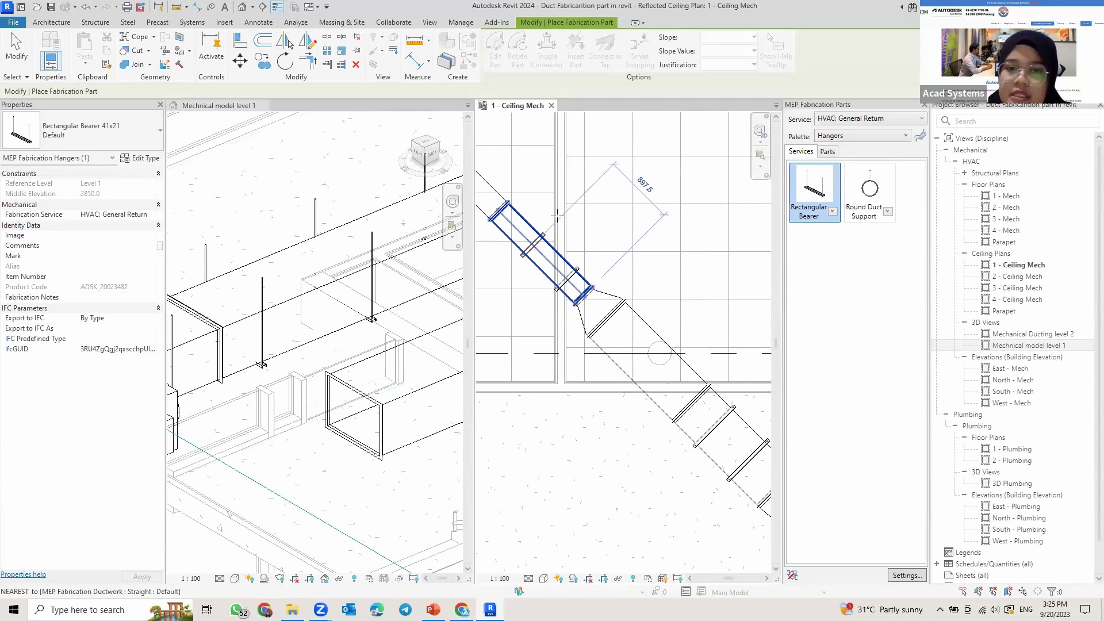
pyautogui.moveTo(607, 281); pyautogui.dragTo(683, 265, button='middle')
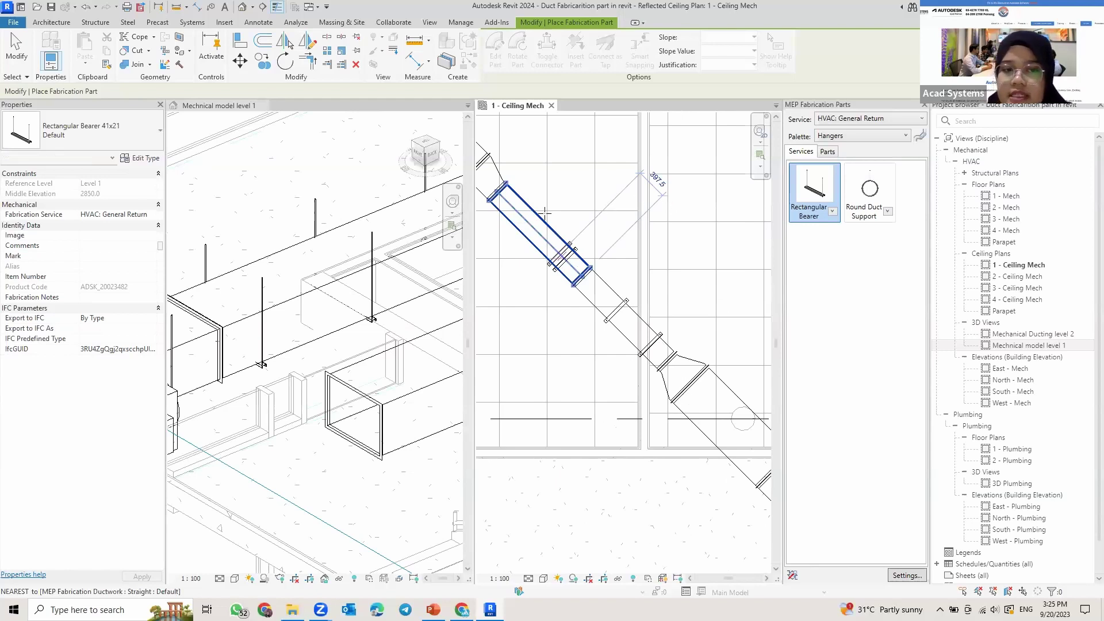
pyautogui.scroll(-3, 545, 213)
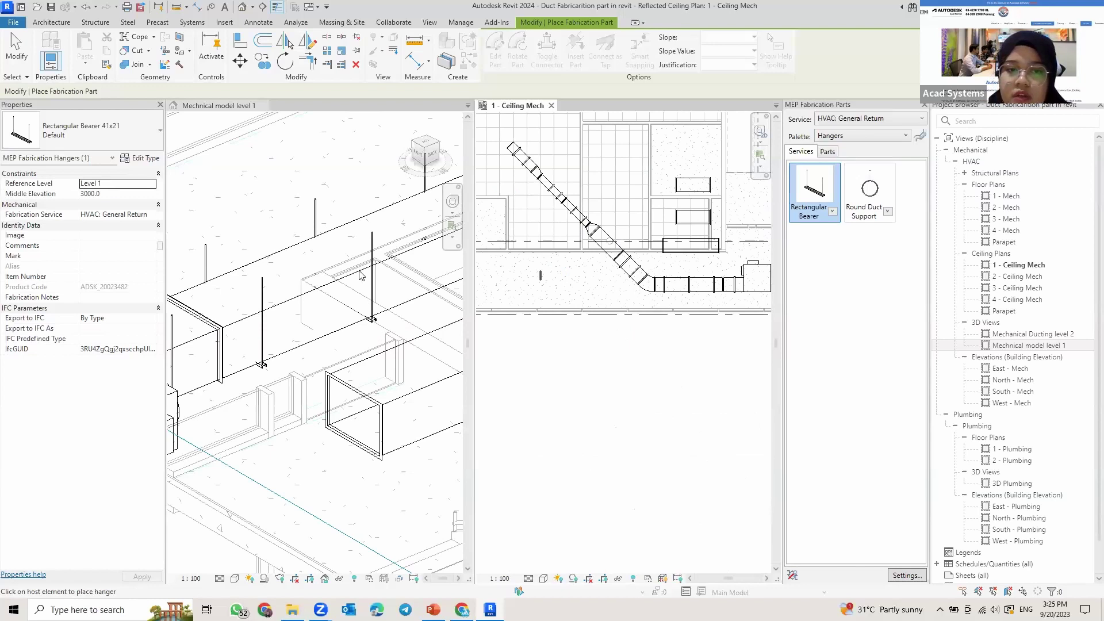
pyautogui.scroll(-2, 363, 274)
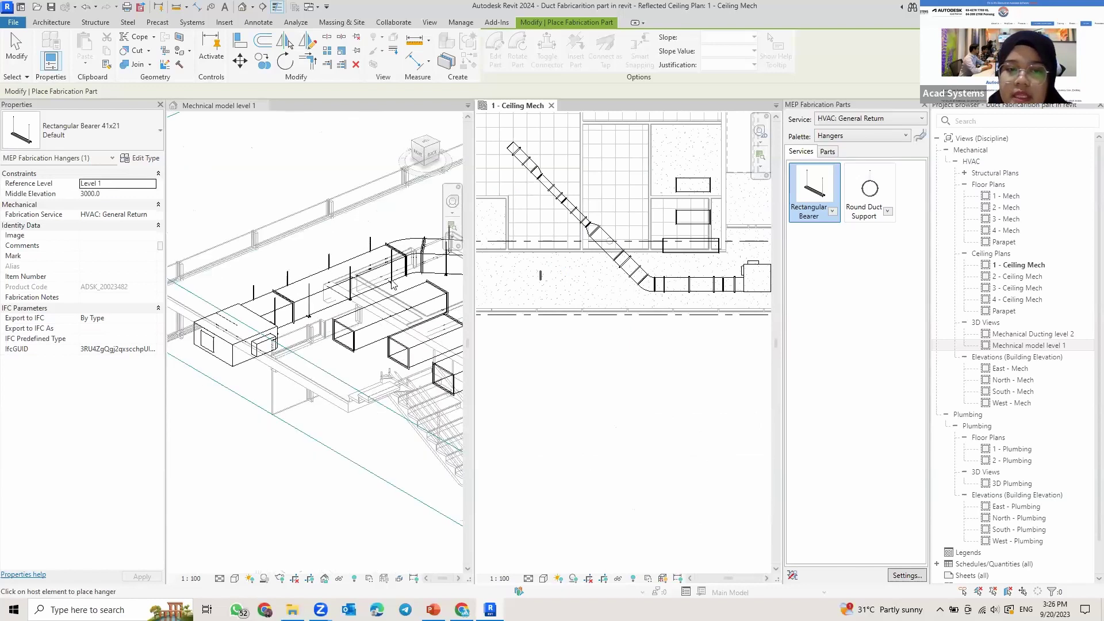
pyautogui.press('Escape')
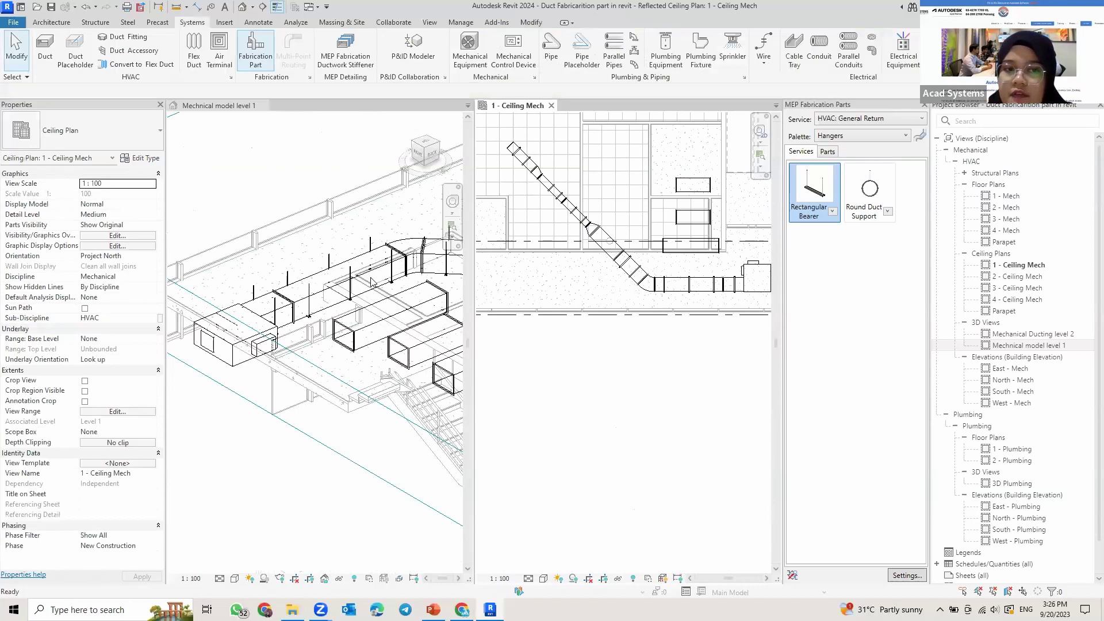
# Step: Examine the placed Rectangular Bearer hangers and their rods in 3D and along the duct run in plan
pyautogui.click(371, 282)
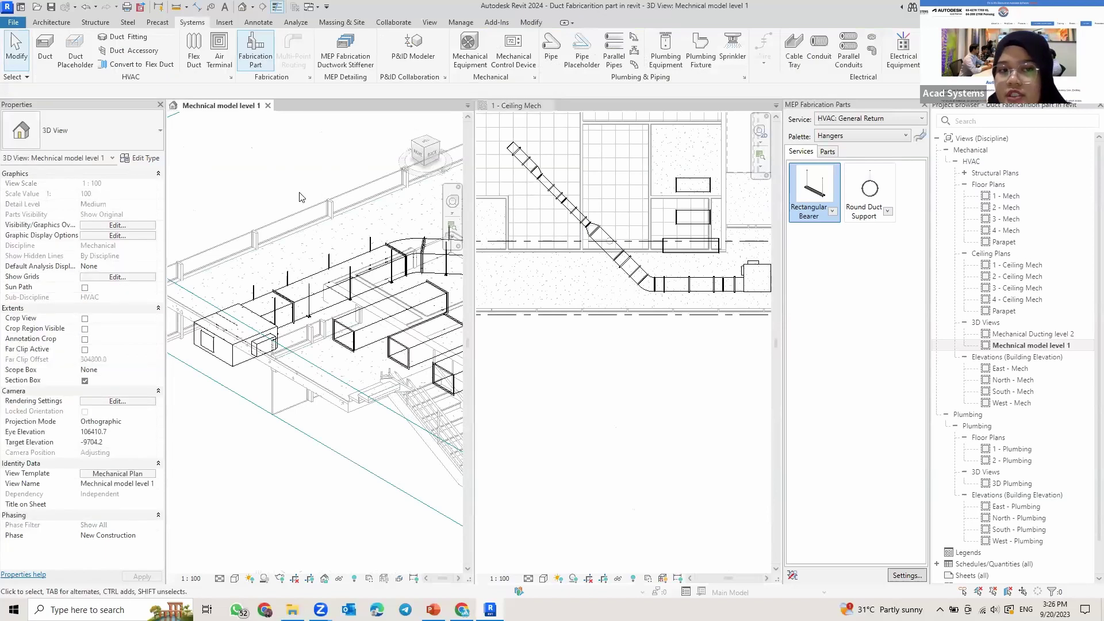
pyautogui.scroll(3, 322, 207)
pyautogui.scroll(-4, 323, 205)
pyautogui.scroll(5, 346, 280)
pyautogui.click(392, 299)
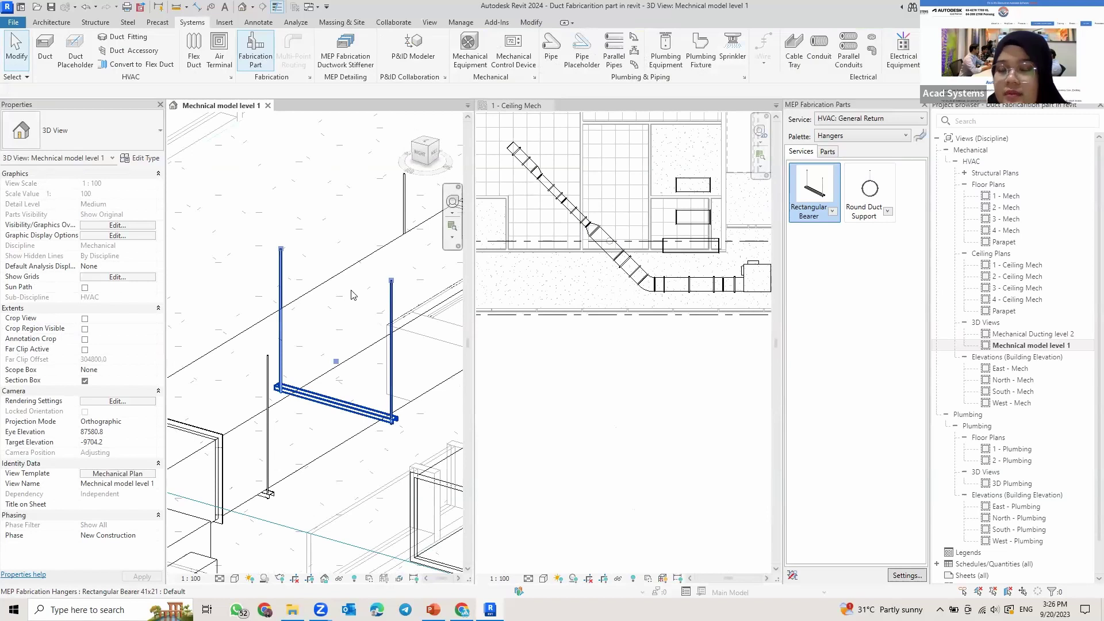
pyautogui.scroll(3, 353, 295)
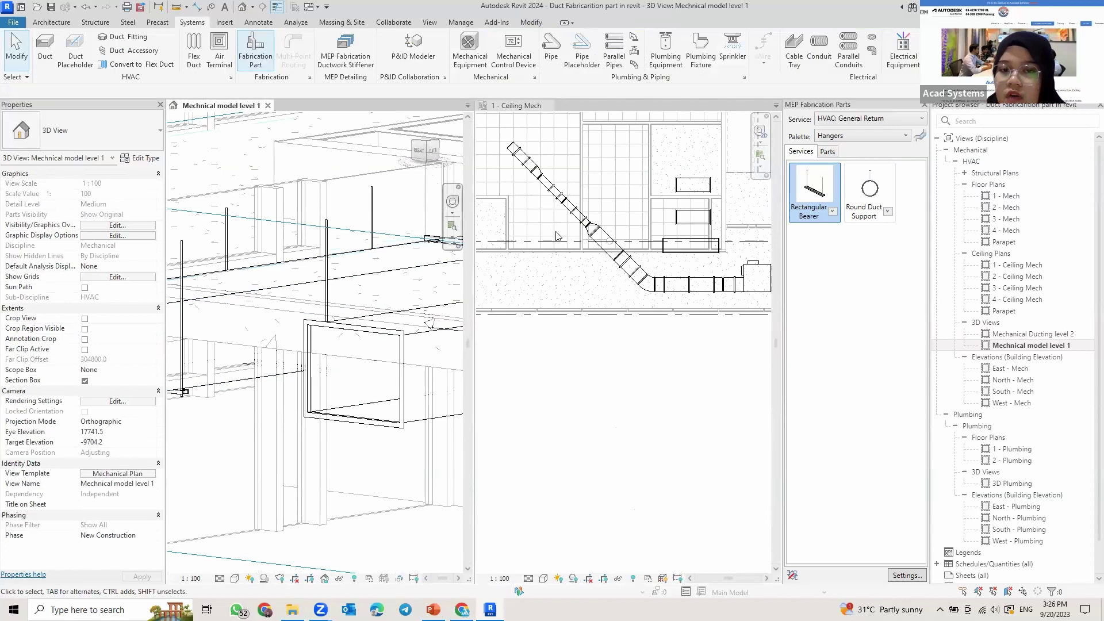
pyautogui.scroll(-3, 563, 247)
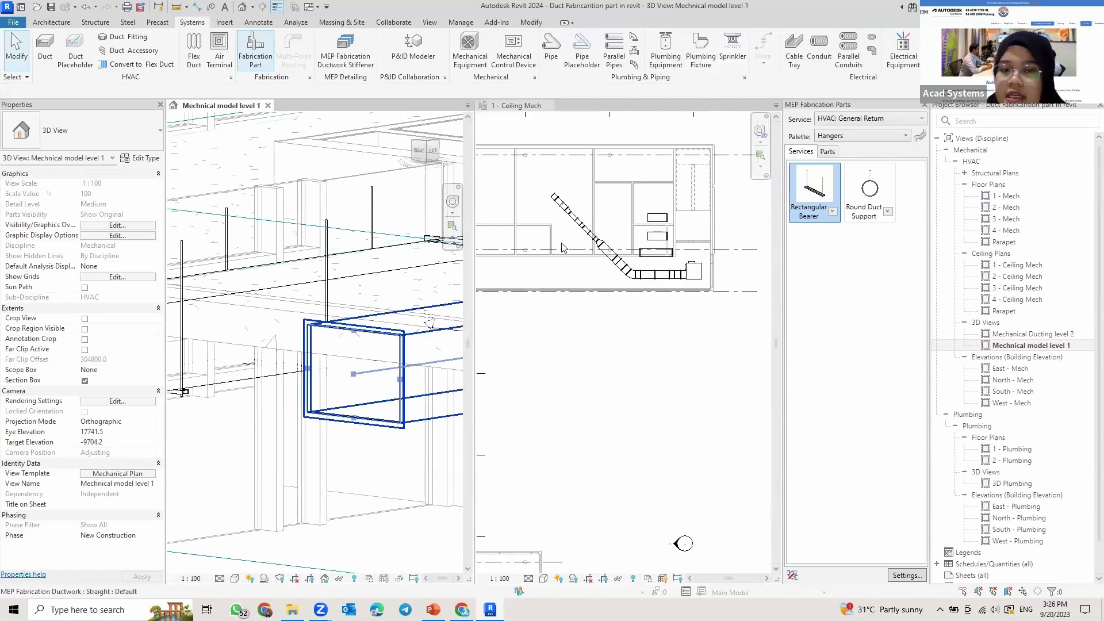
pyautogui.click(562, 247)
pyautogui.scroll(2, 669, 294)
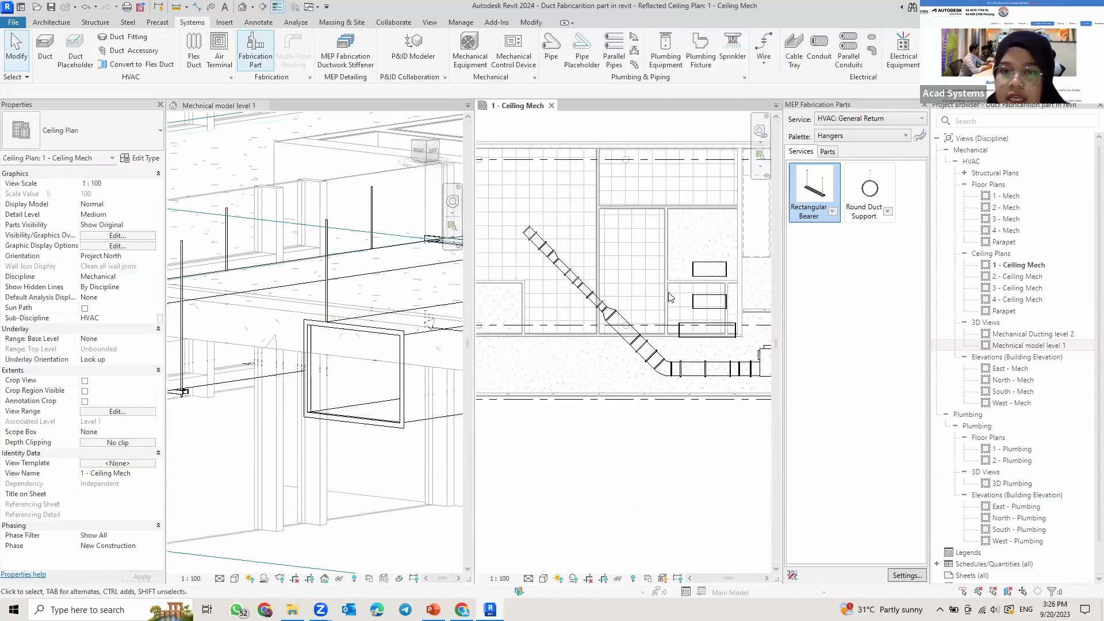
pyautogui.scroll(2, 668, 292)
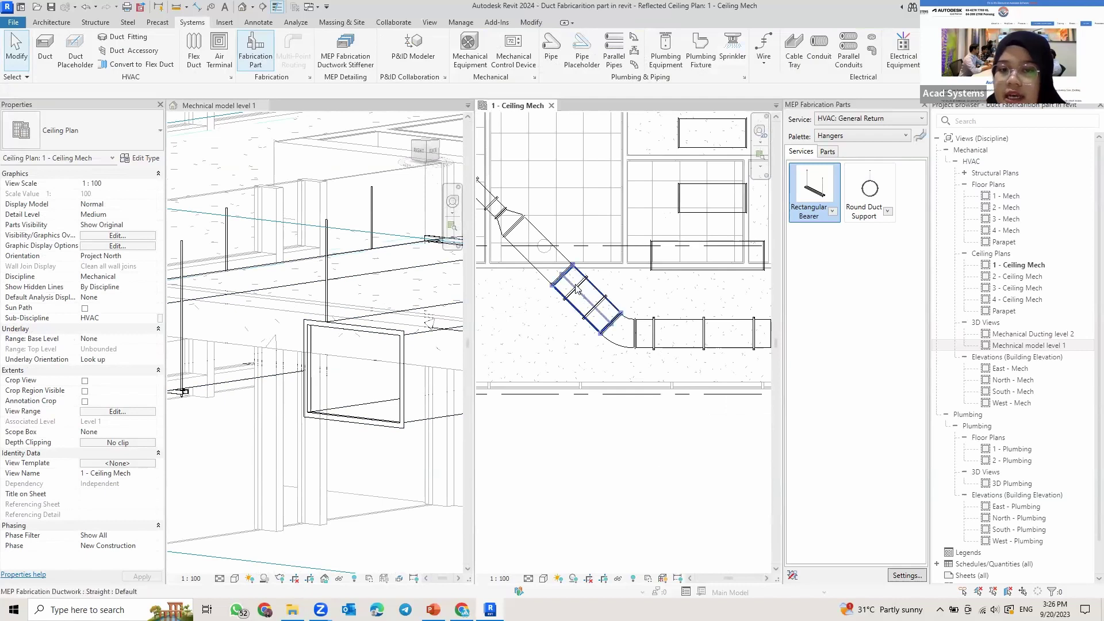
# Step: Review the Rectangular Bearer hangers along the diagonal duct run in the ceiling plan, from the elbow to the far end
pyautogui.scroll(-1, 588, 246)
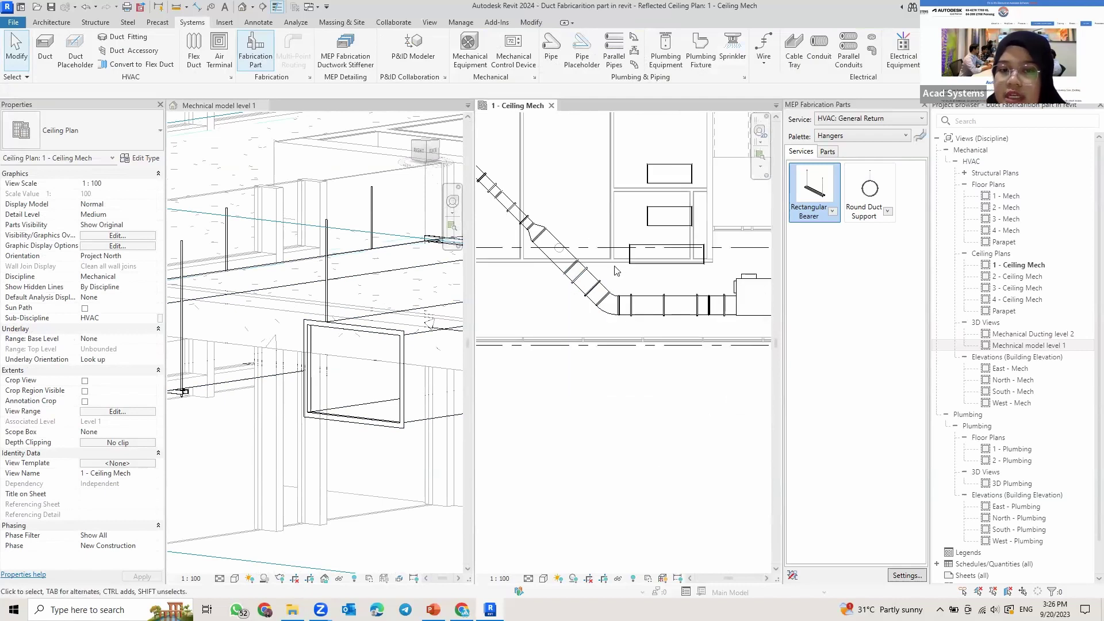
pyautogui.moveTo(525, 175); pyautogui.dragTo(575, 317, button='middle')
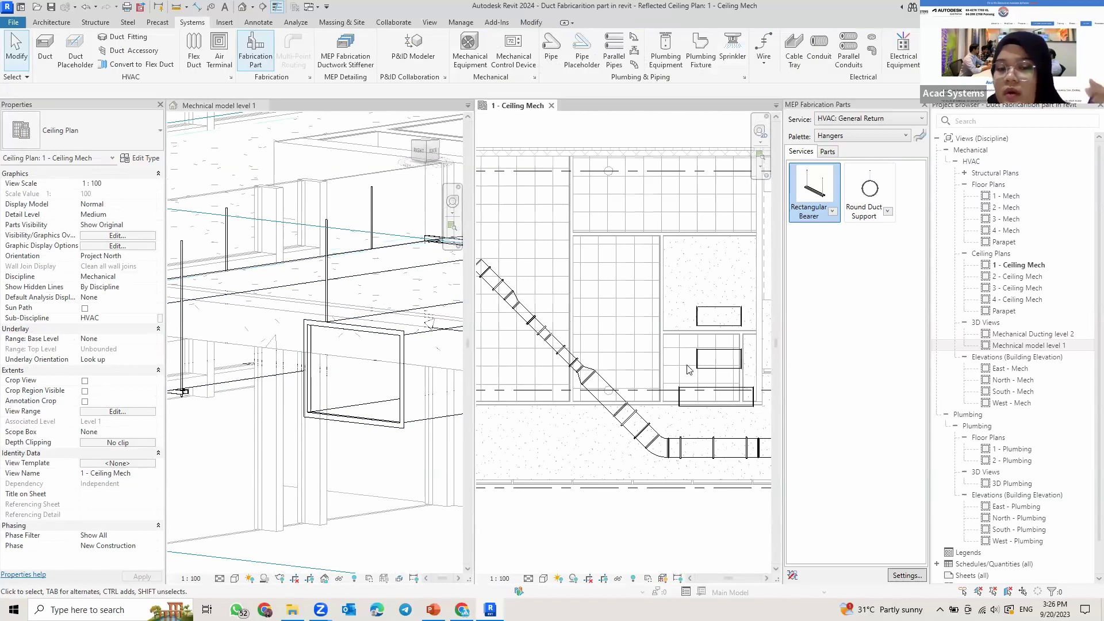
pyautogui.moveTo(649, 322); pyautogui.dragTo(691, 337, button='middle')
pyautogui.scroll(1, 663, 366)
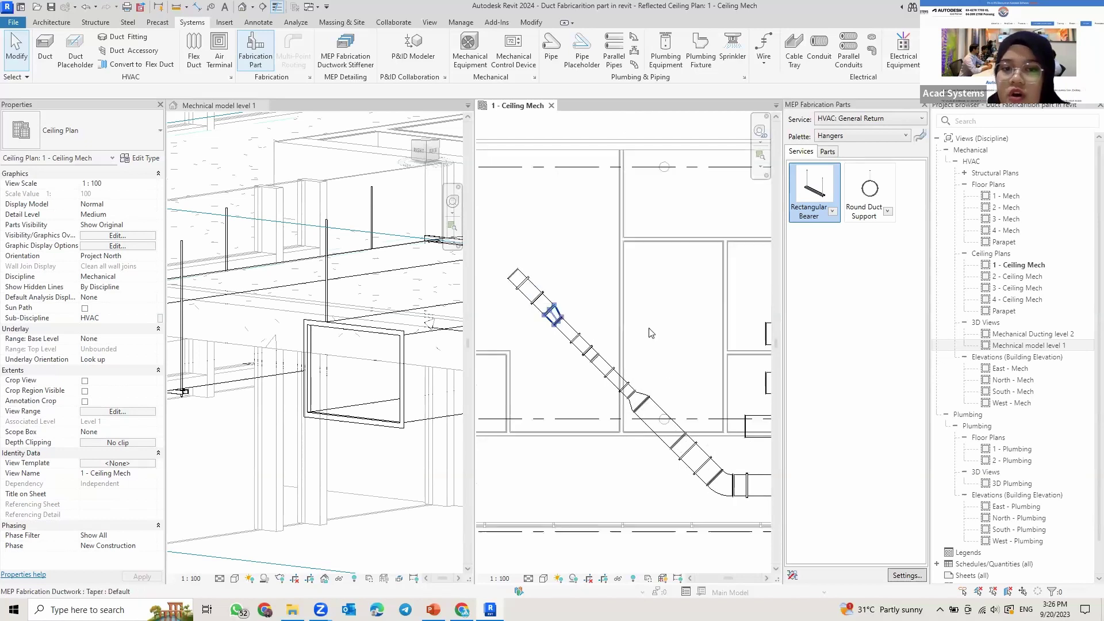
pyautogui.scroll(2, 634, 320)
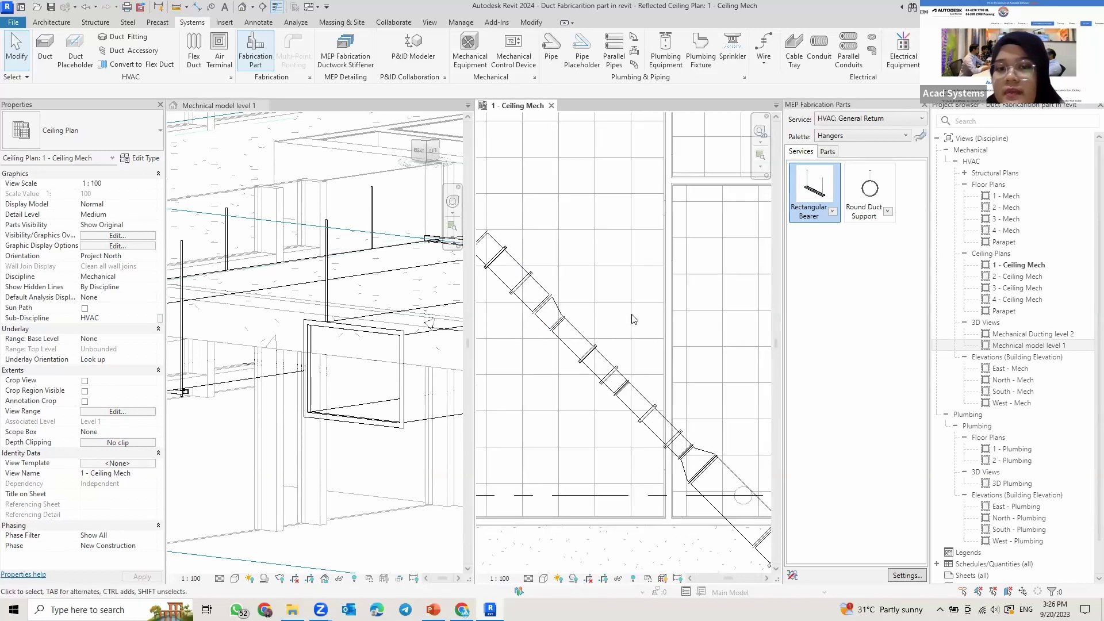
pyautogui.moveTo(632, 315); pyautogui.dragTo(558, 250, button='middle')
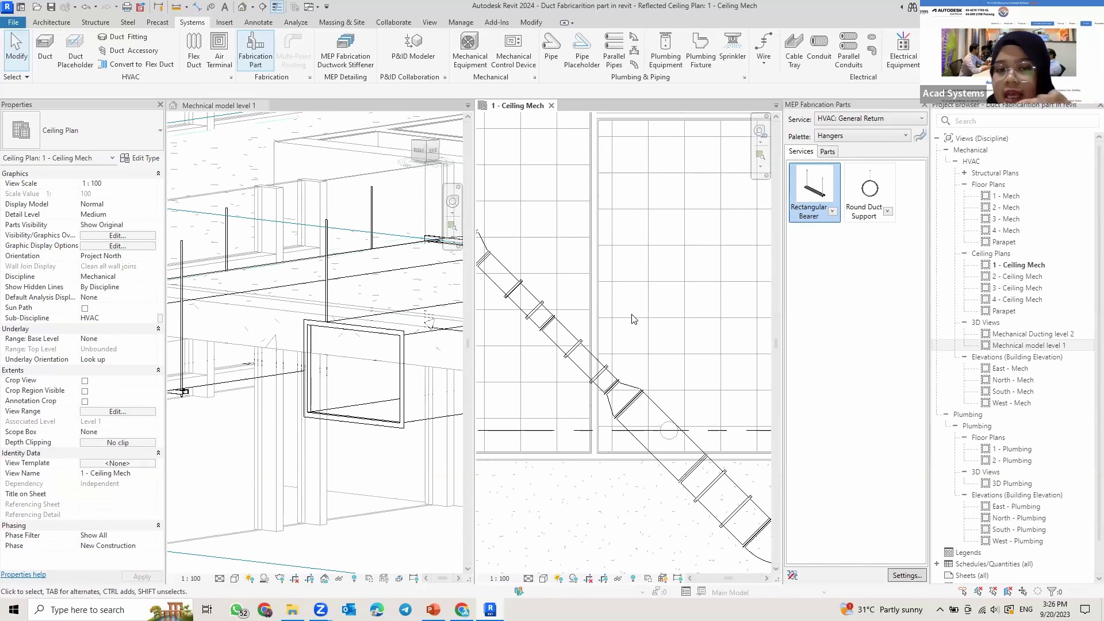
# Step: Switch the fabrication parts palette from Hangers to Round and start Multi-Point Routing
pyautogui.click(837, 140)
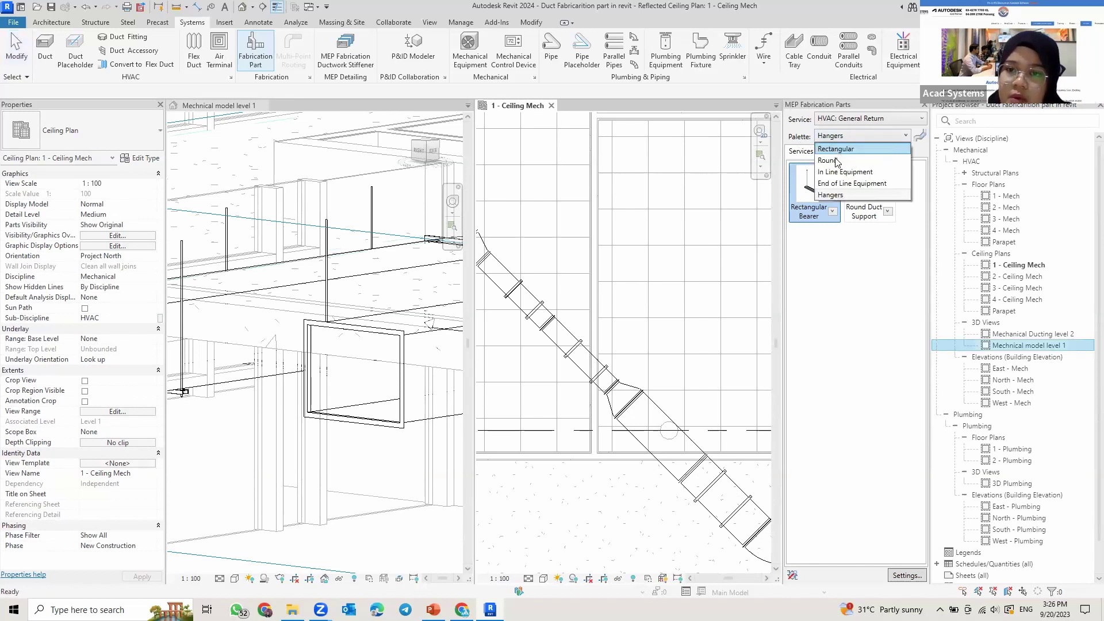
pyautogui.click(840, 136)
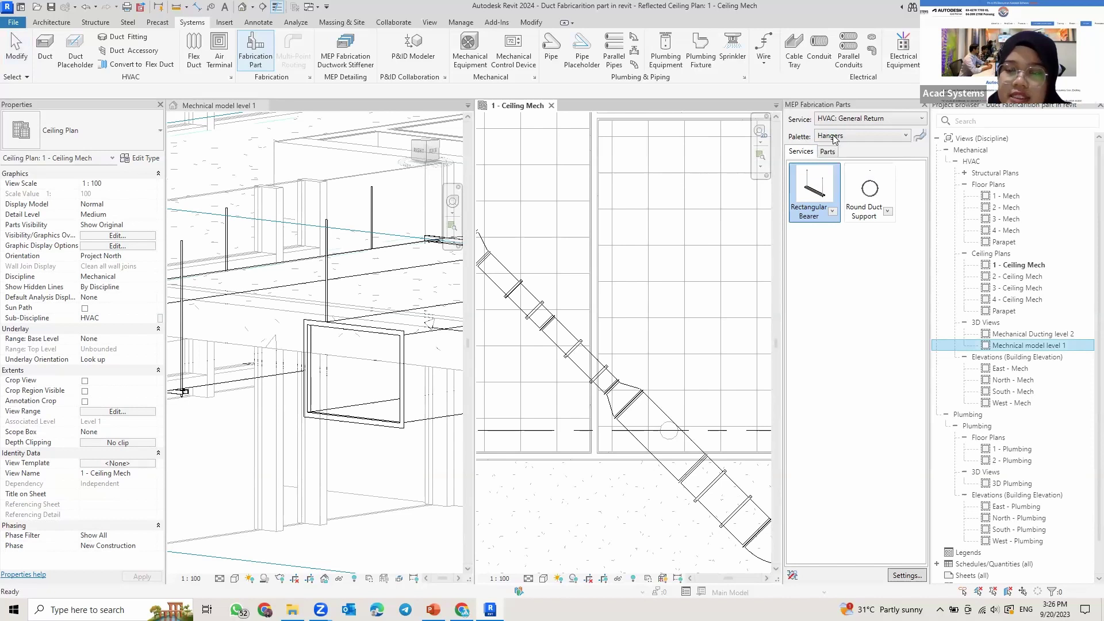
pyautogui.scroll(3, 826, 137)
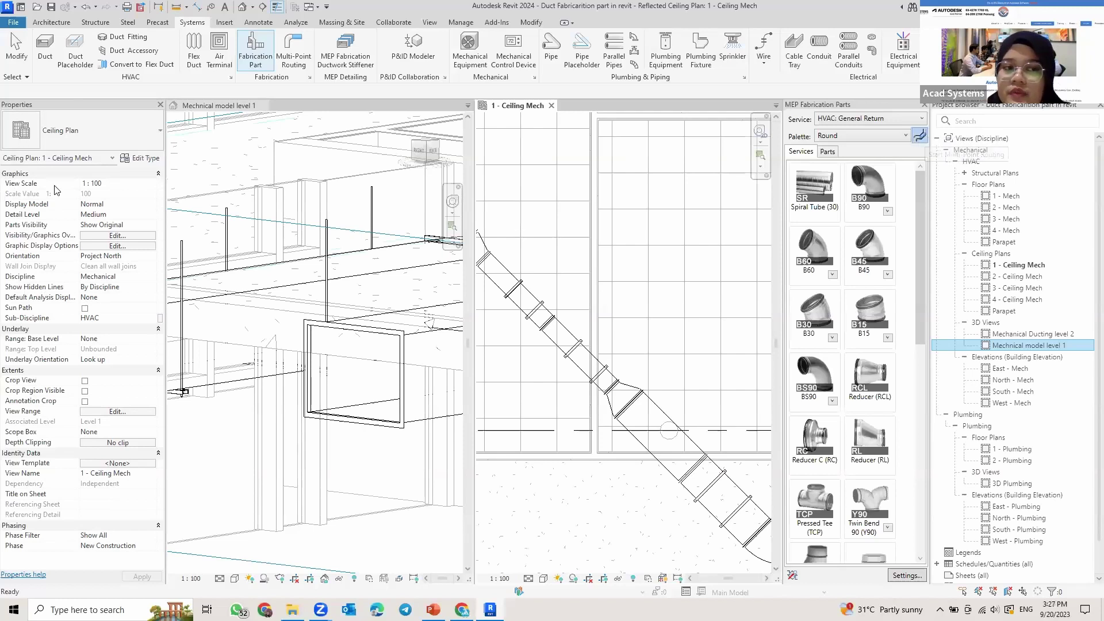
# Step: Set the Spiral Tube's Product Entry to 300 and its Middle Elevation to 3000
pyautogui.click(89, 185)
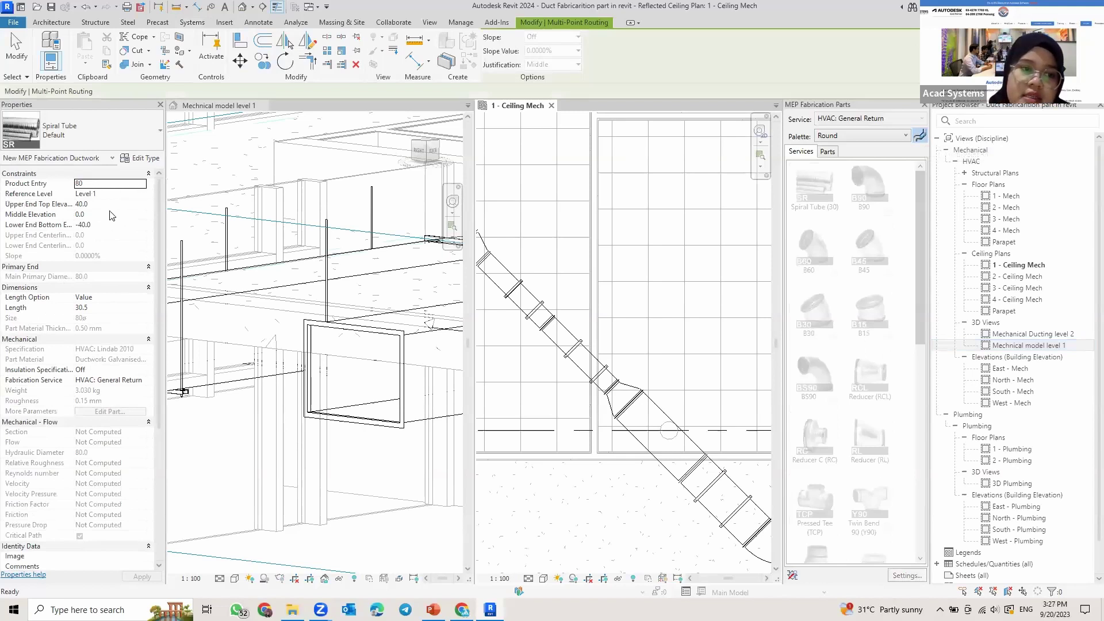
pyautogui.click(141, 183)
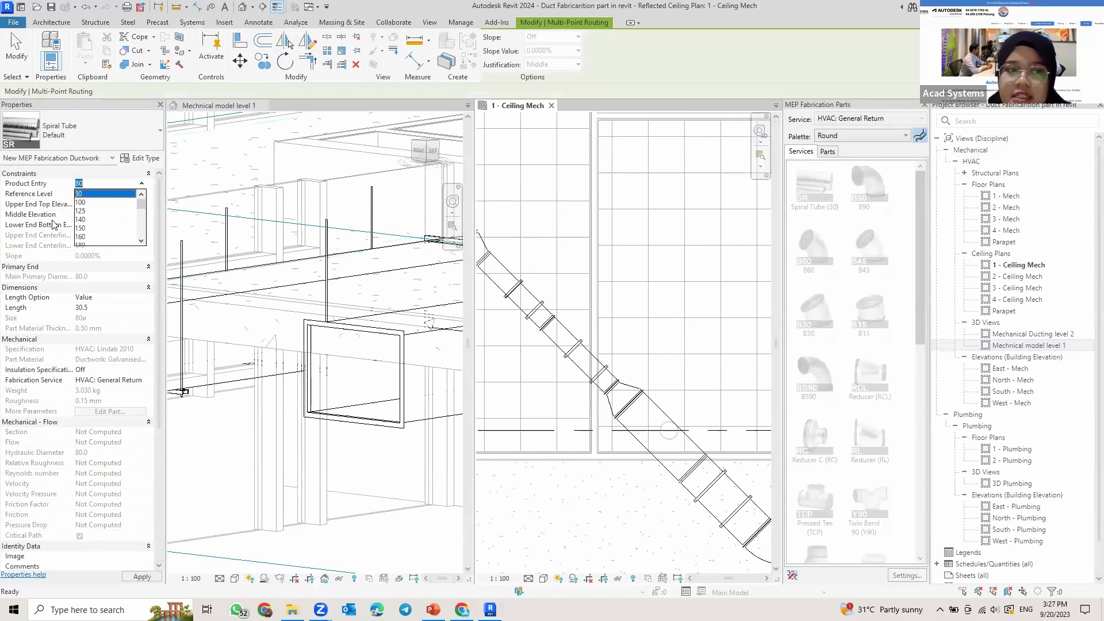
pyautogui.write('300')
pyautogui.press('Return')
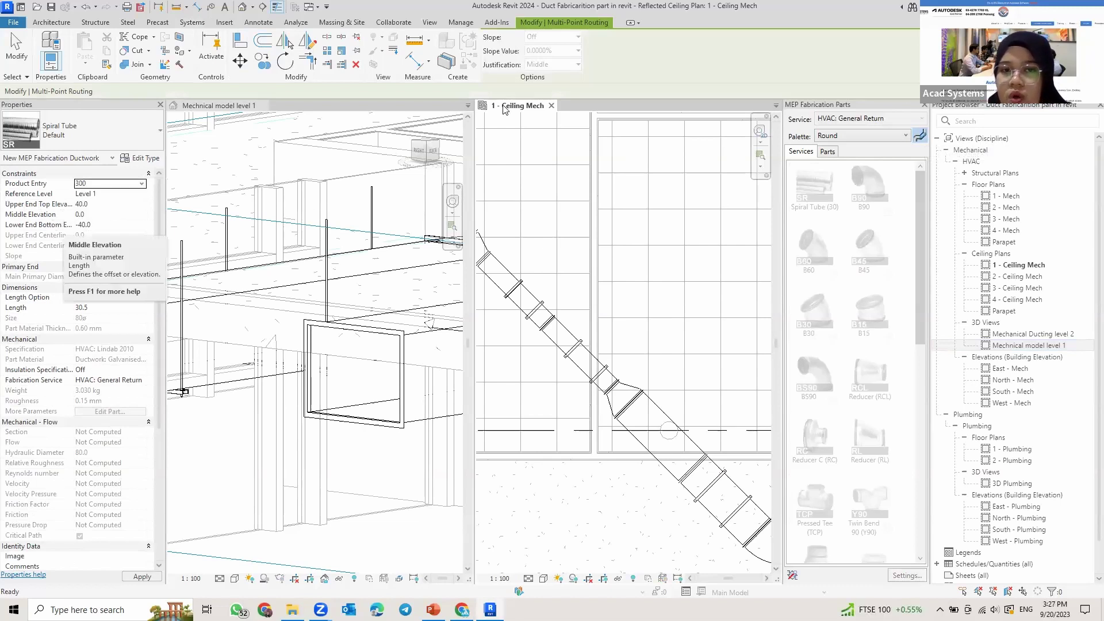
pyautogui.click(81, 214)
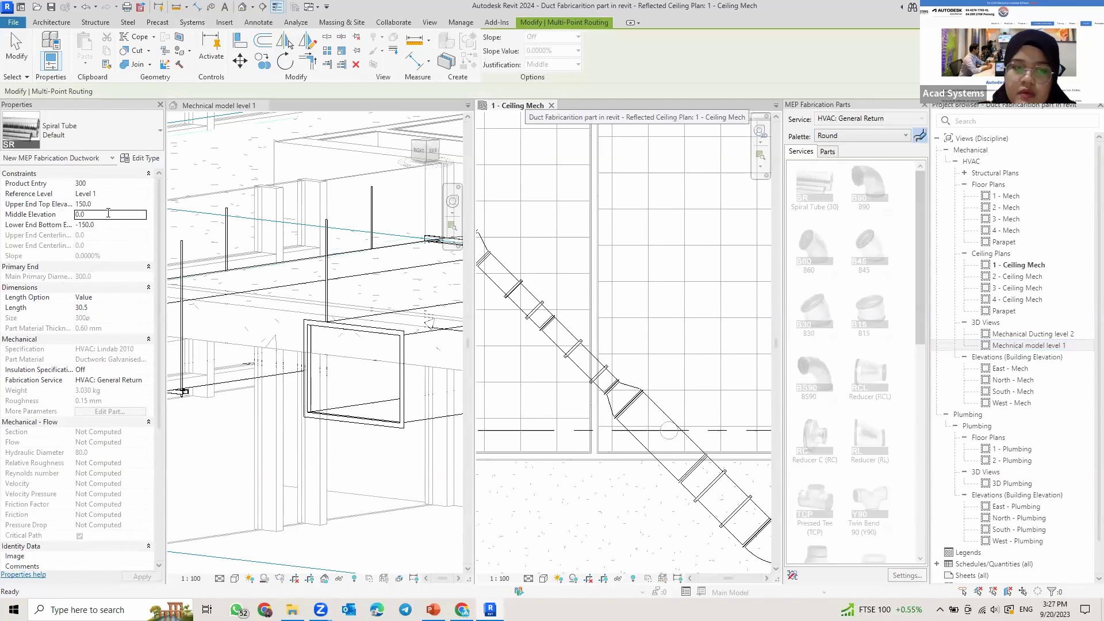
pyautogui.click(108, 212)
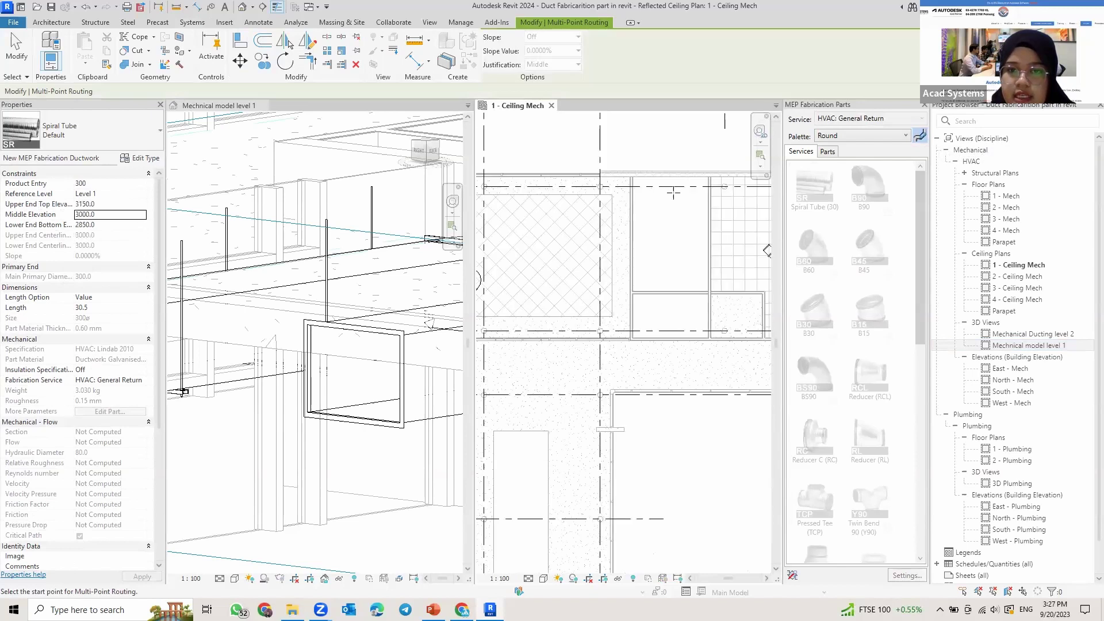
# Step: Begin a stepped round duct run in the hatched ceiling area, routing it upward, right, upward again and right
pyautogui.scroll(1, 684, 194)
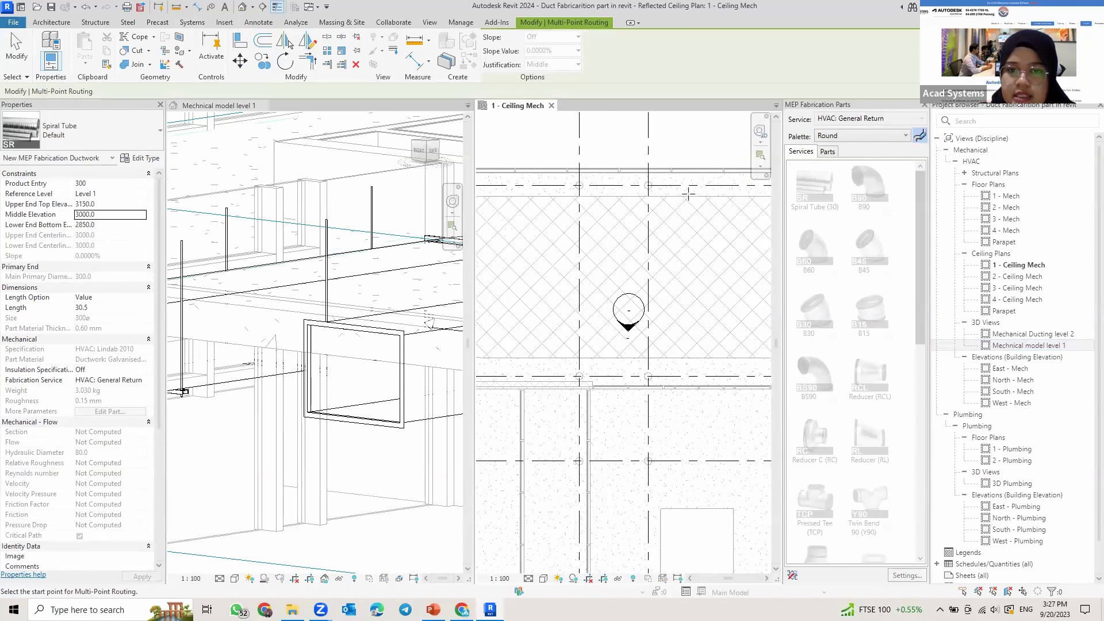
pyautogui.moveTo(516, 286); pyautogui.dragTo(625, 278, button='middle')
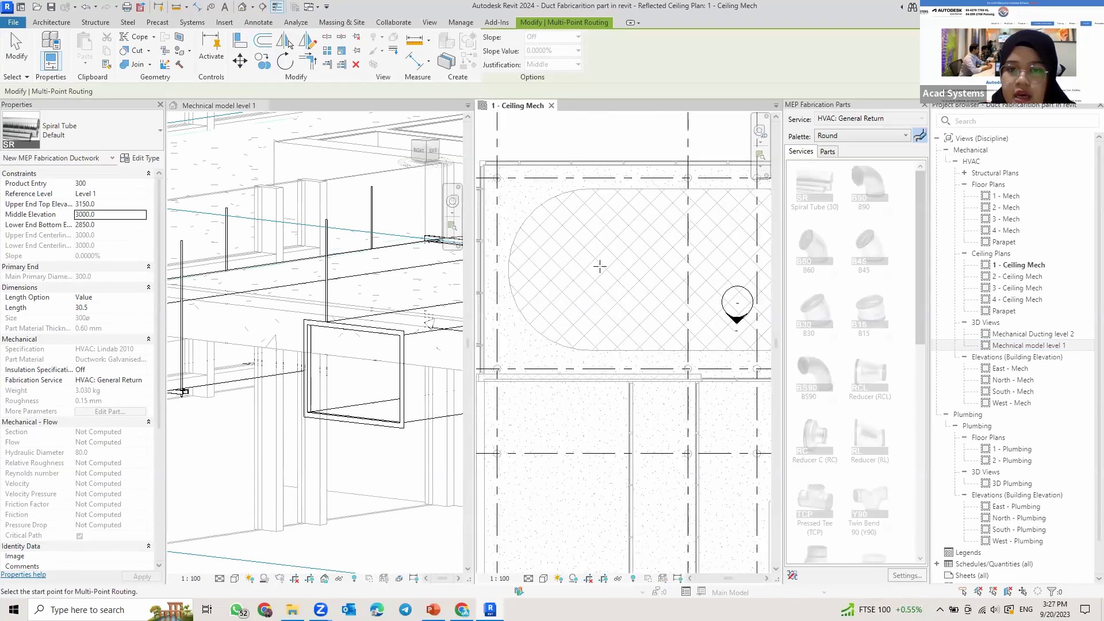
pyautogui.click(546, 242)
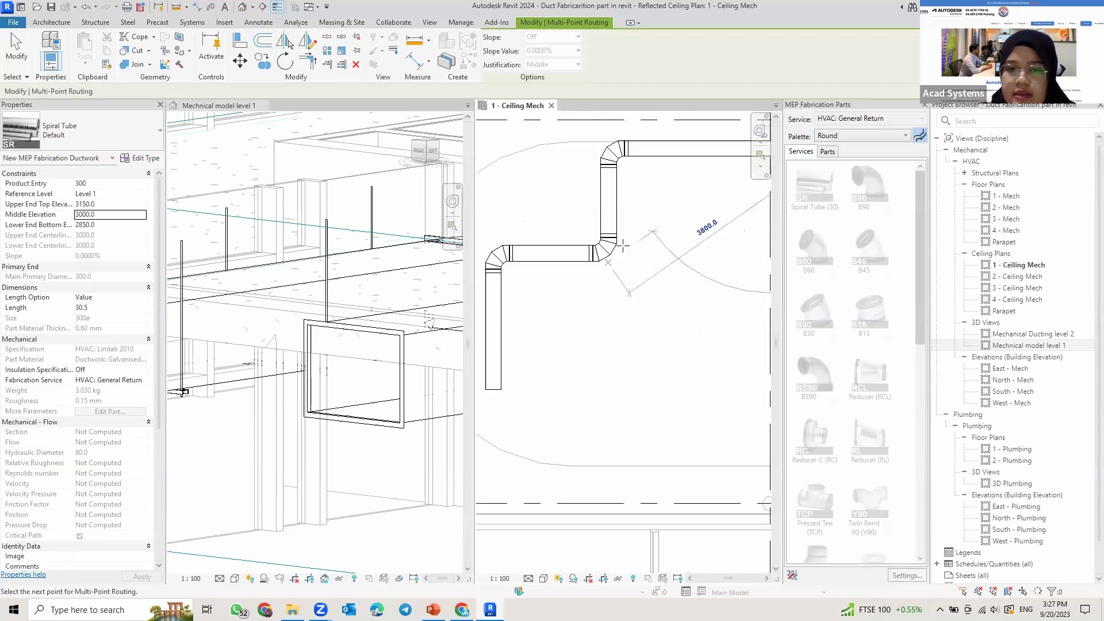
pyautogui.moveTo(622, 246); pyautogui.dragTo(576, 324, button='middle')
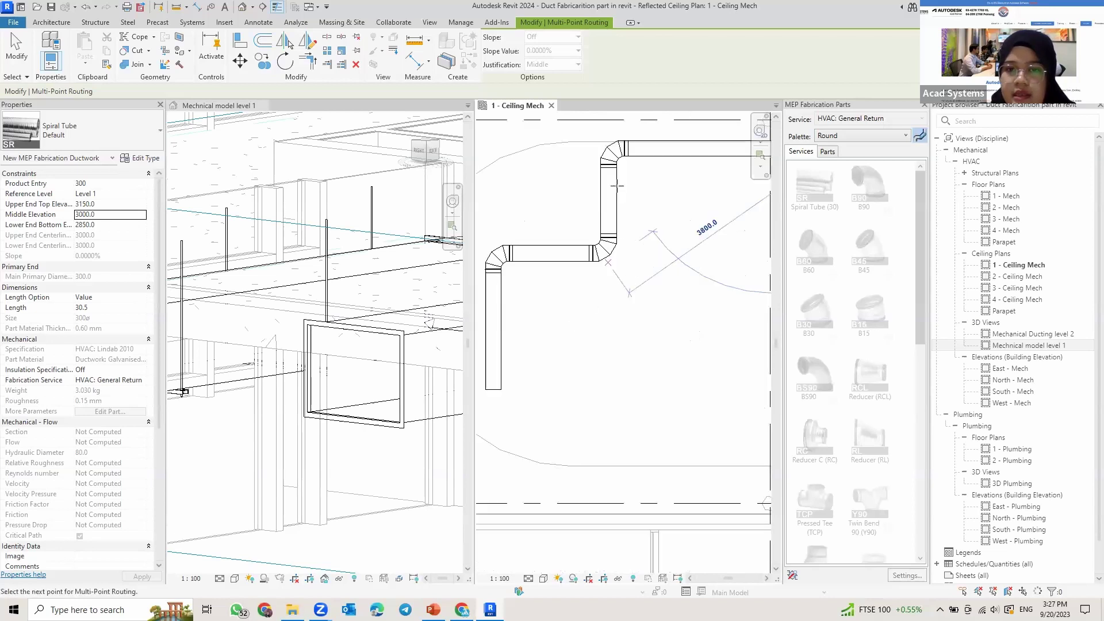
pyautogui.scroll(1, 527, 219)
pyautogui.moveTo(527, 218); pyautogui.dragTo(518, 202, button='middle')
pyautogui.moveTo(635, 240); pyautogui.dragTo(674, 245, button='middle')
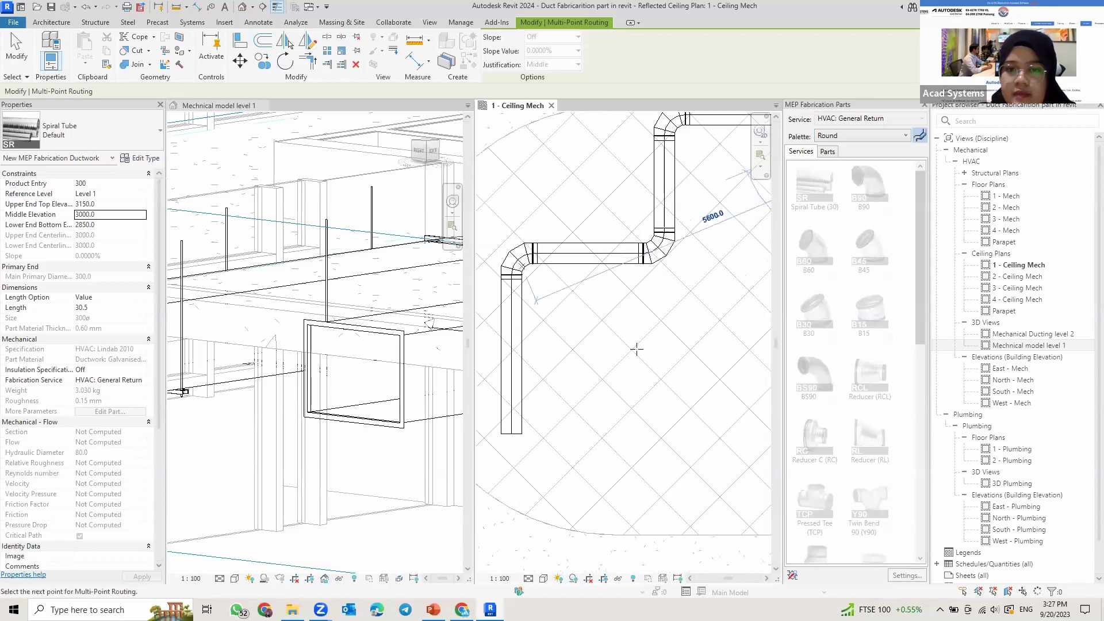
# Step: Continue the round duct run downward, left, downward and left again within the hatched area, and finish the run
pyautogui.scroll(-2, 634, 288)
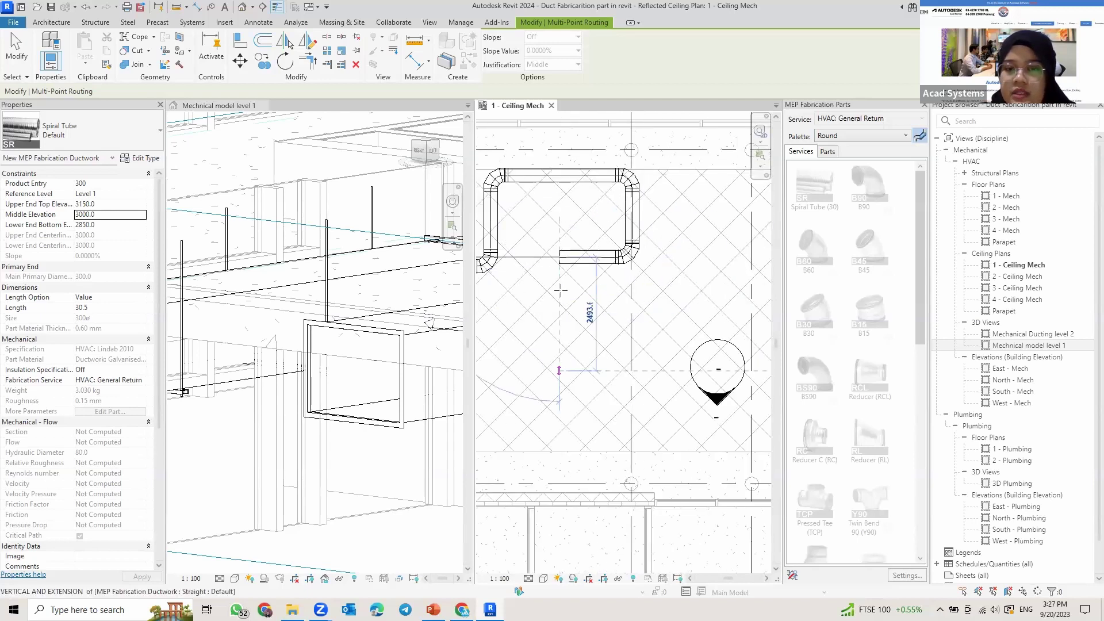
pyautogui.click(559, 371)
pyautogui.scroll(-3, 658, 303)
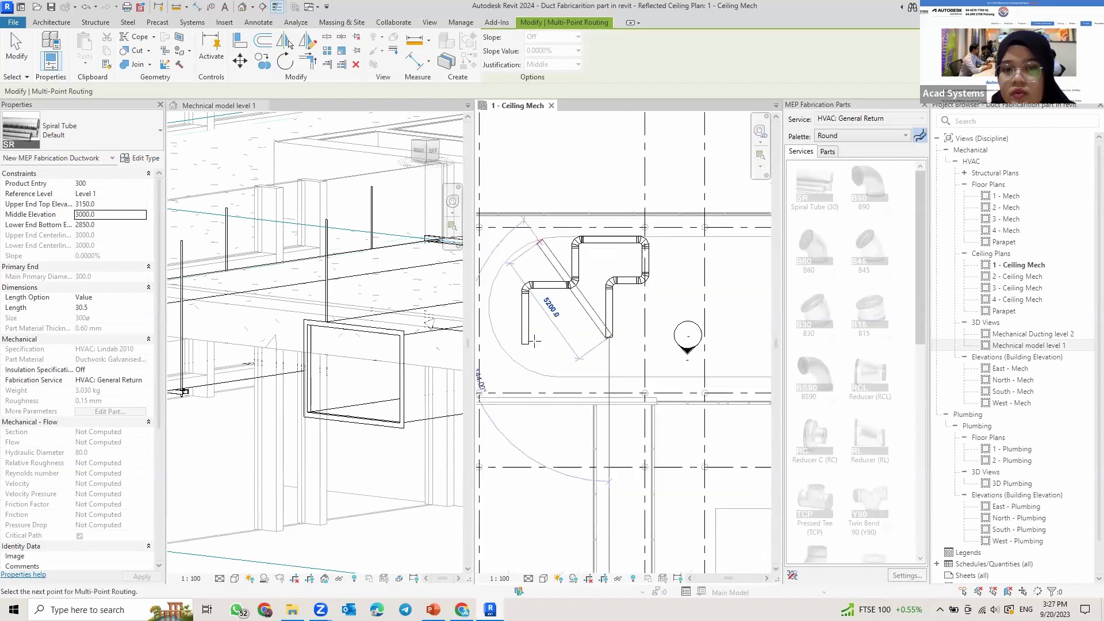
pyautogui.click(658, 334)
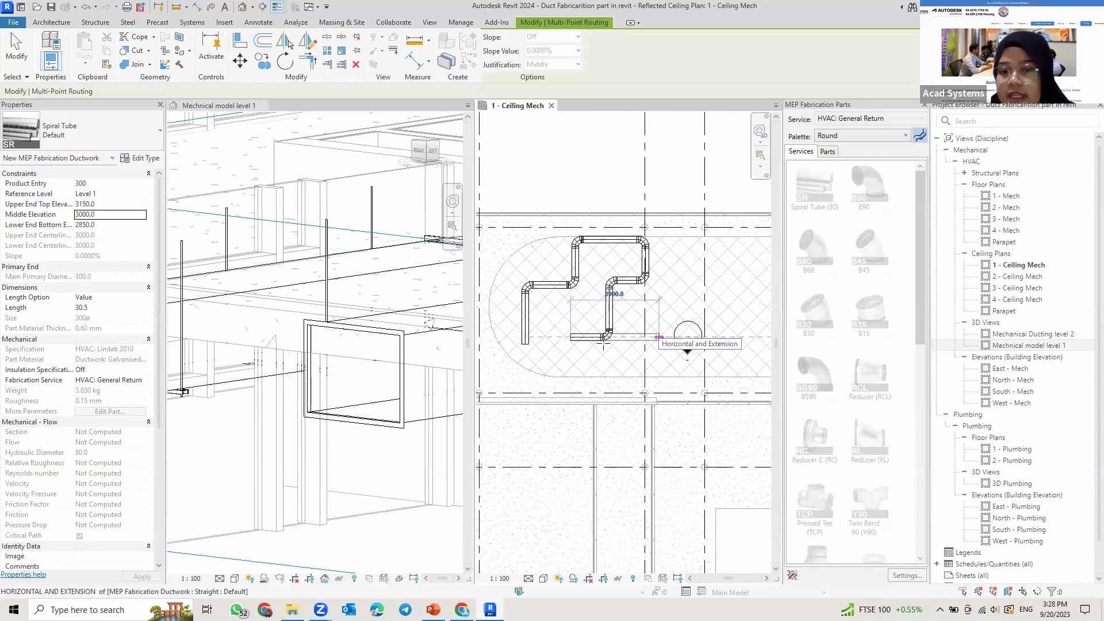
pyautogui.press('Escape')
pyautogui.scroll(3, 605, 336)
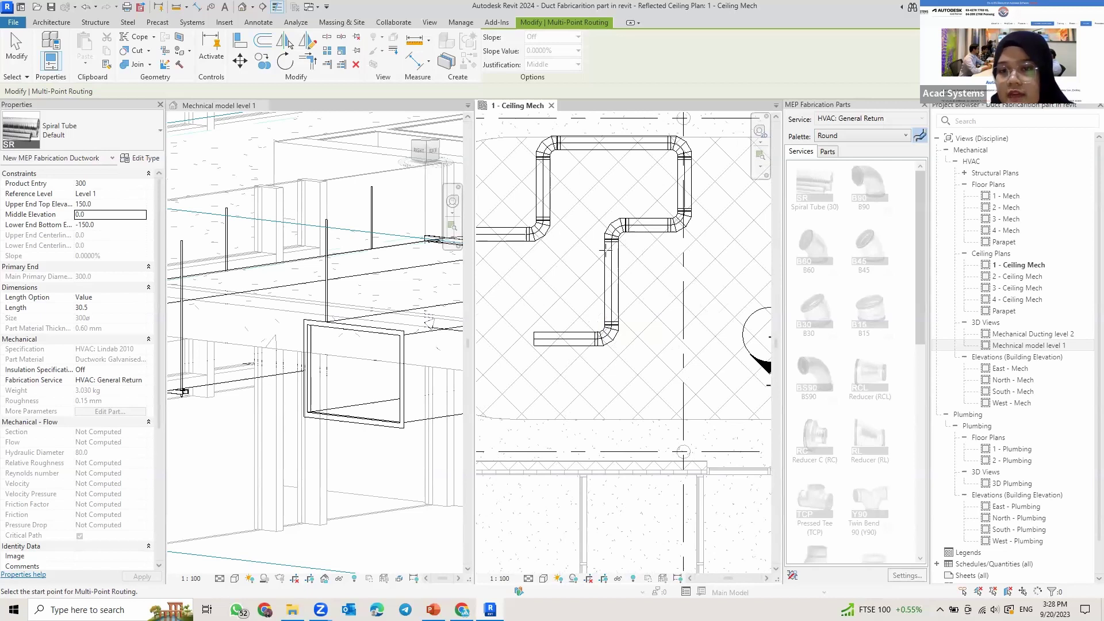
# Step: End Multi-Point Routing and switch the fabrication parts palette to Rectangular
pyautogui.scroll(-3, 607, 247)
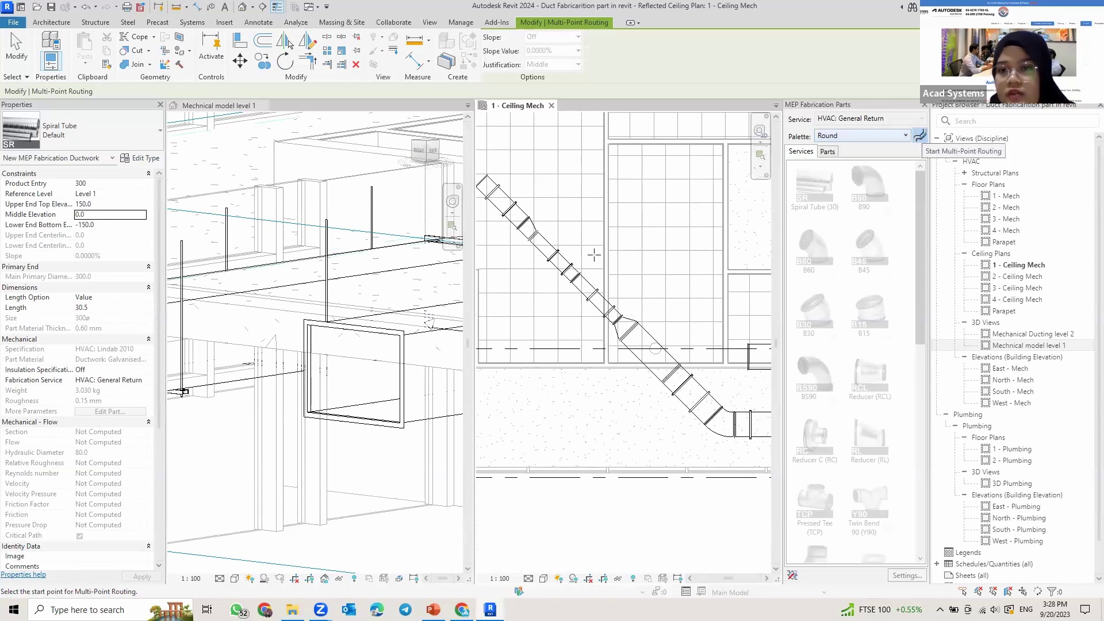
pyautogui.scroll(-2, 494, 261)
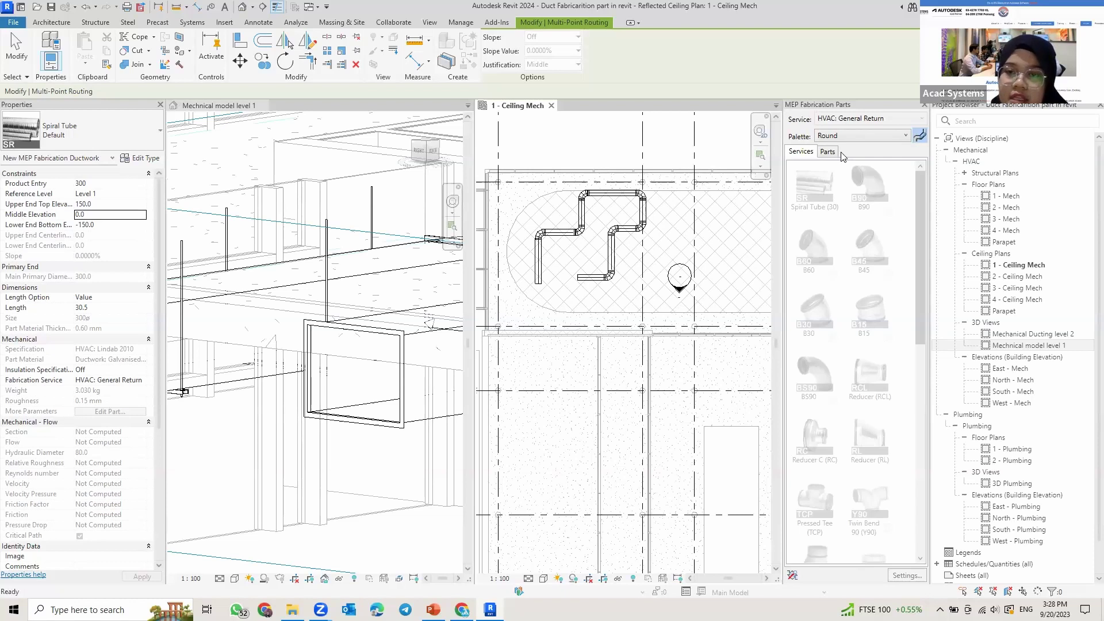
pyautogui.press('Escape')
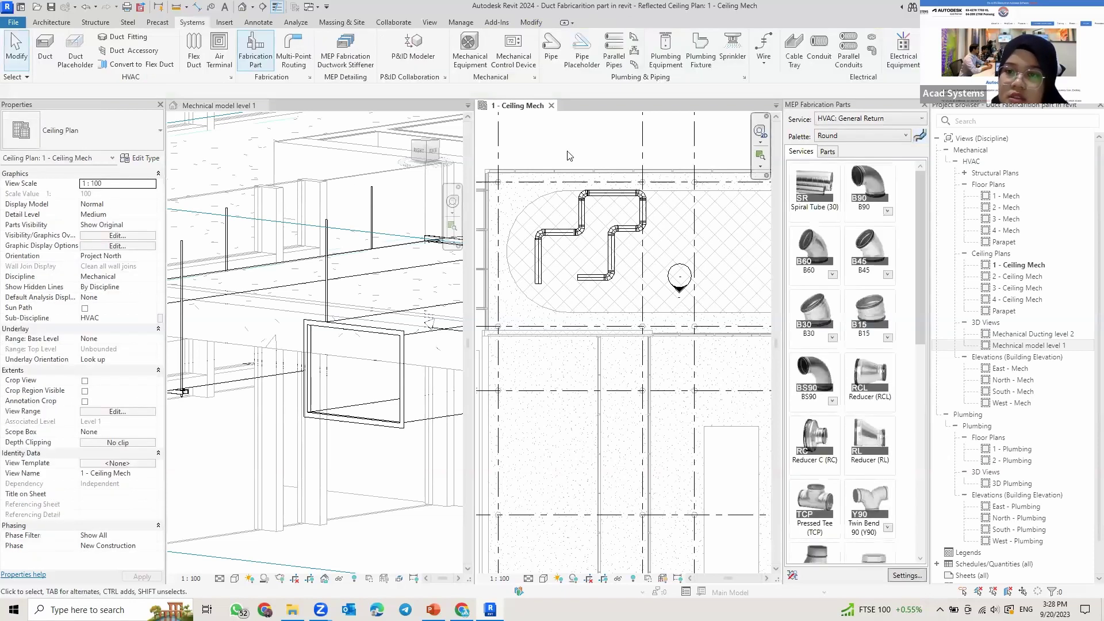
pyautogui.click(878, 137)
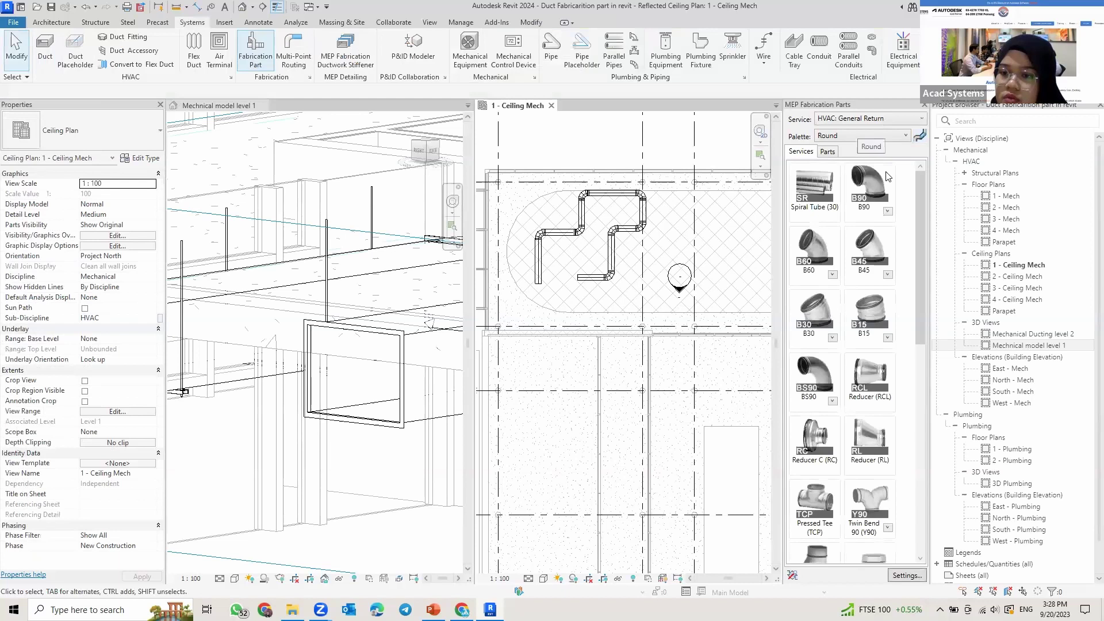
pyautogui.click(858, 145)
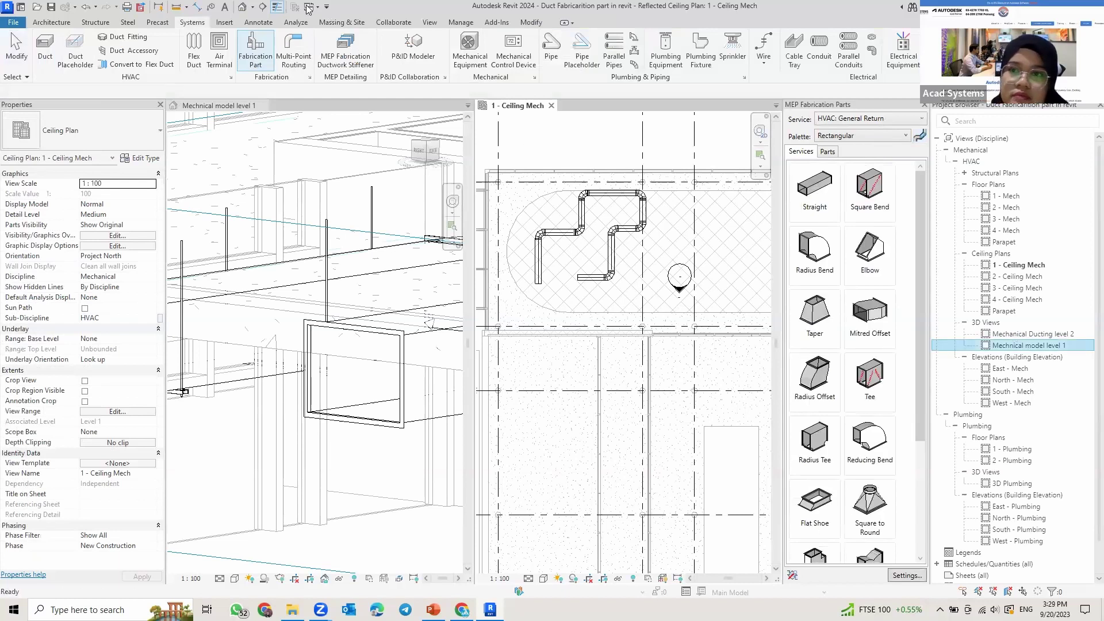
# Step: Open the Mechanical Ducting level 2 3D view and combine the tiled views into tabs, framing the ductwork
pyautogui.doubleClick(1032, 334)
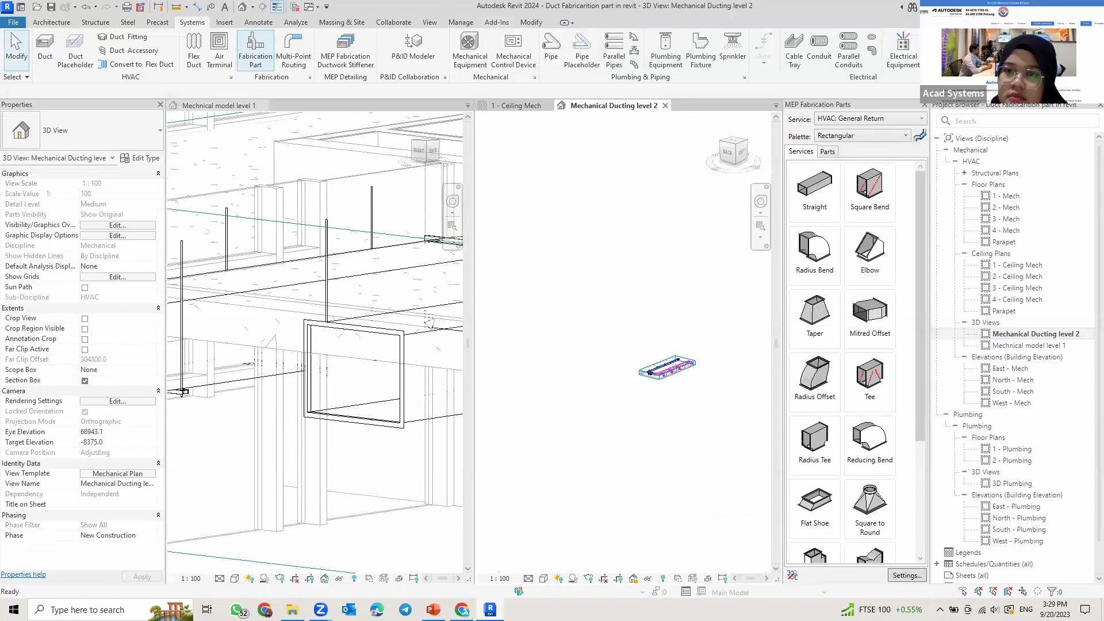
pyautogui.click(429, 22)
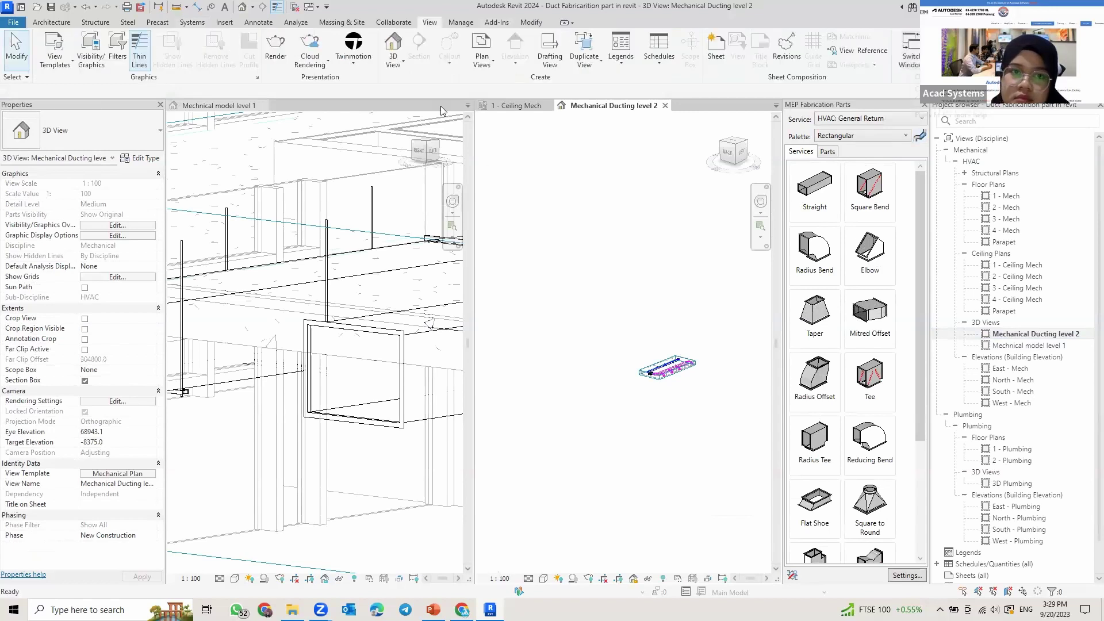
pyautogui.click(970, 51)
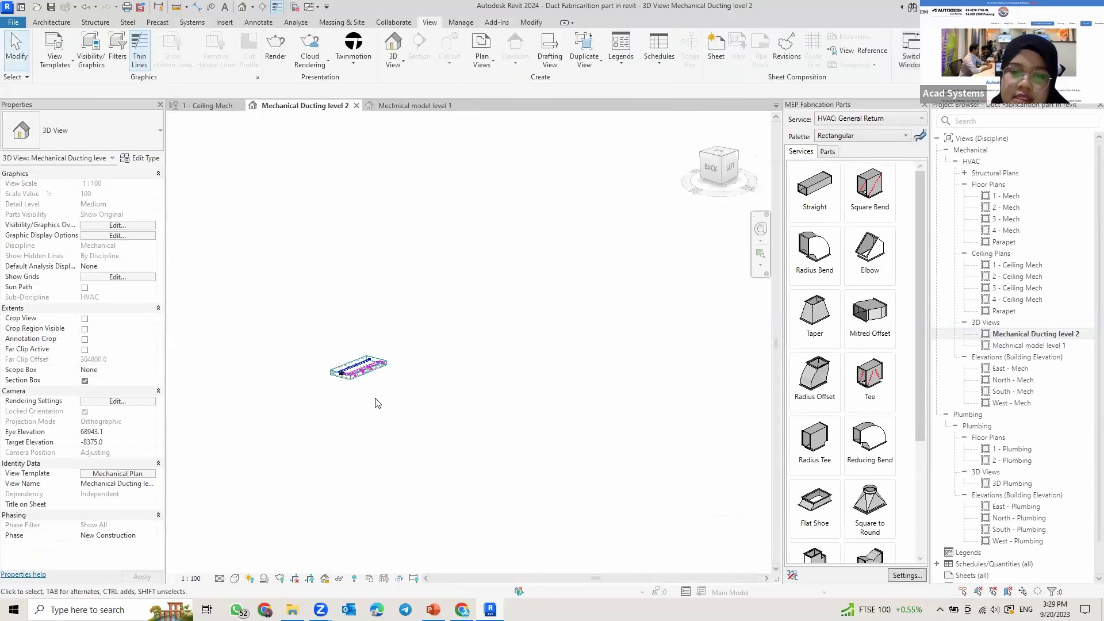
pyautogui.scroll(5, 343, 372)
pyautogui.moveTo(343, 372); pyautogui.dragTo(375, 347, button='middle')
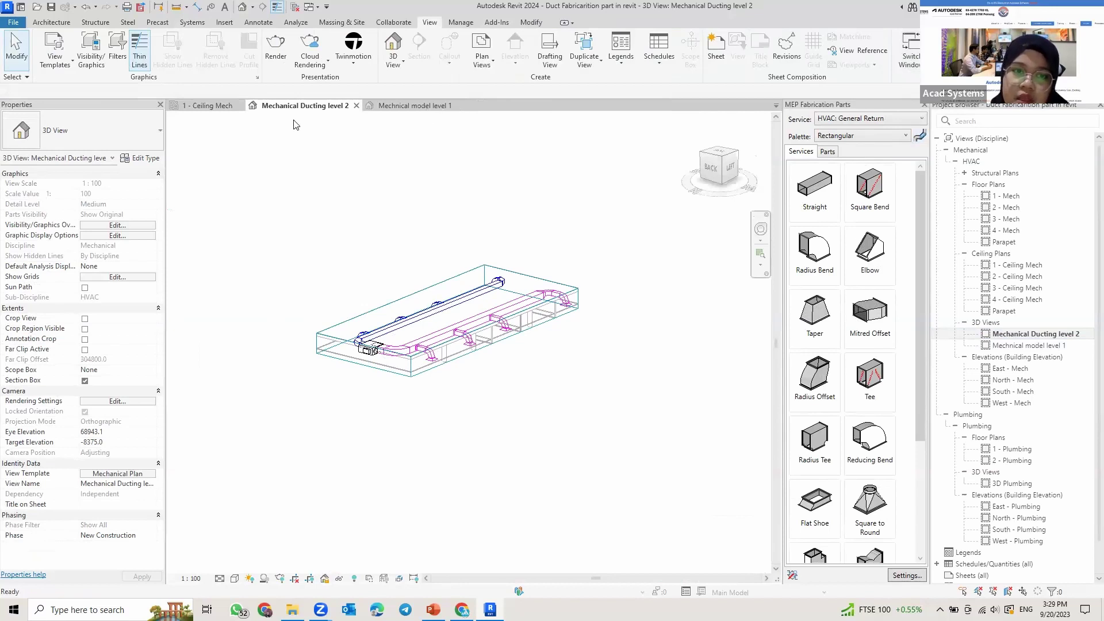
pyautogui.scroll(2, 248, 120)
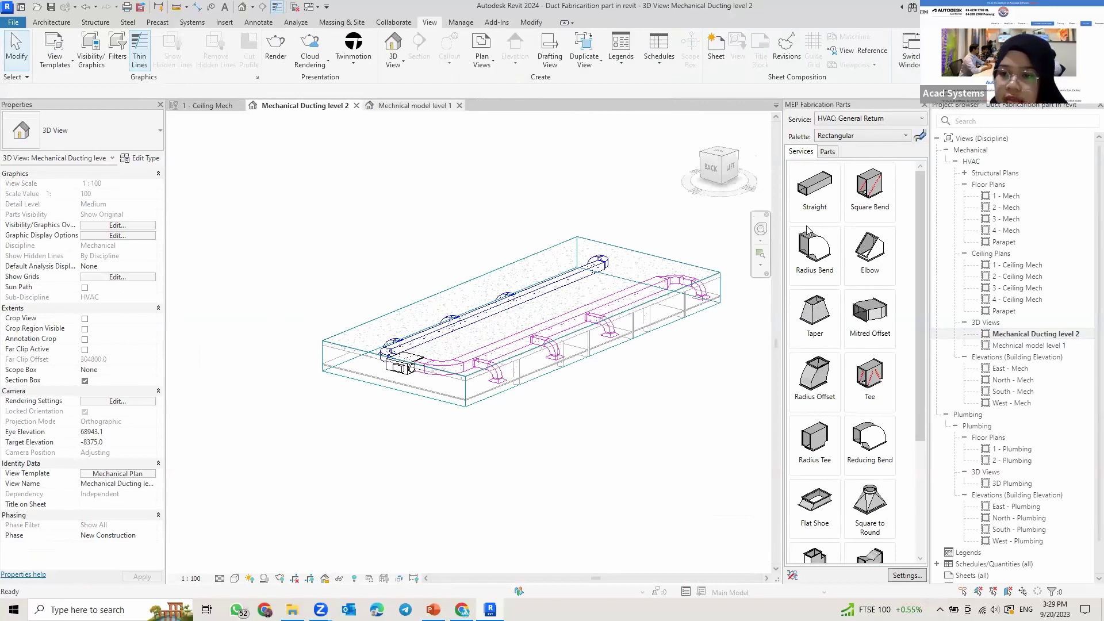
# Step: Close the Mechnical model level 1 and 1 - Ceiling Mech views and show 2 - Ceiling Mech tiled beside the 3D ducting view
pyautogui.click(458, 105)
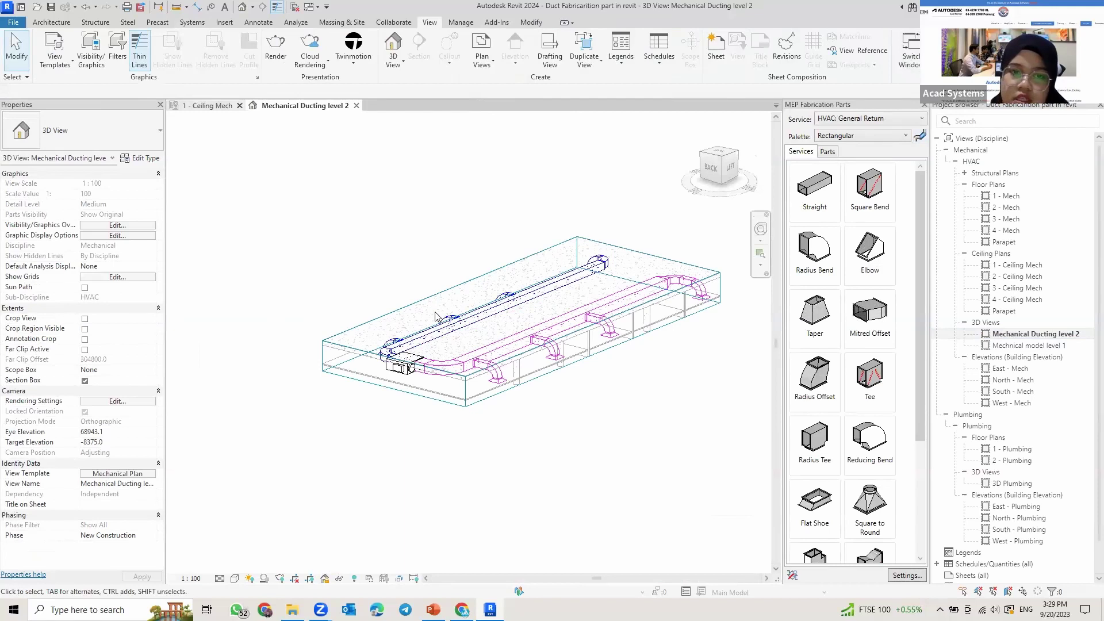
pyautogui.hotkey('ctrl', 'Tab')
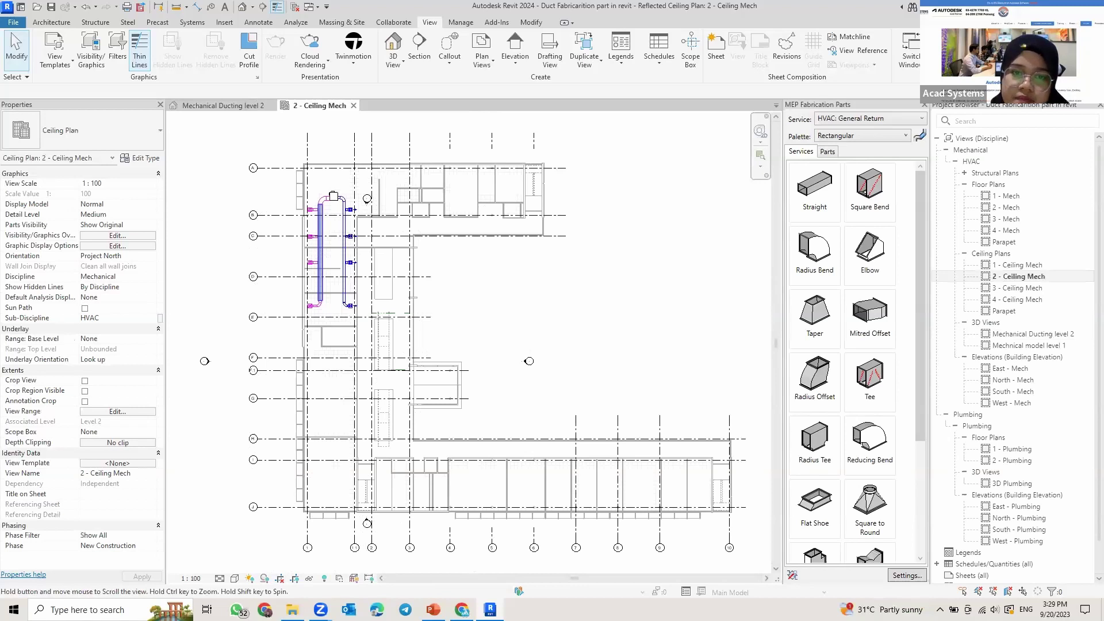
pyautogui.moveTo(218, 114); pyautogui.dragTo(294, 154, button='middle')
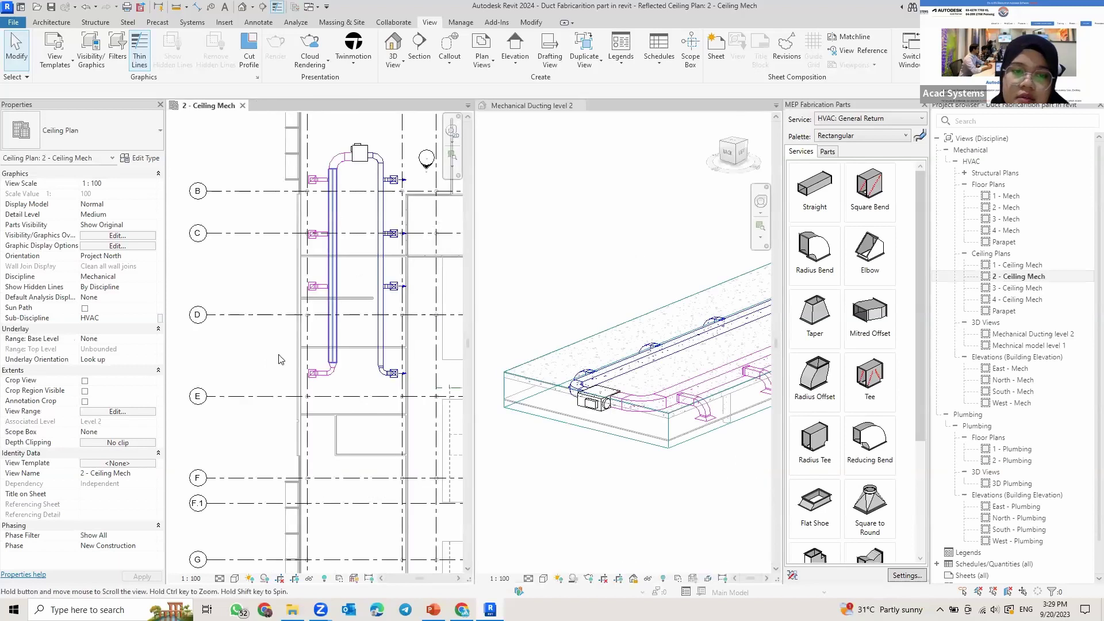
# Step: Select the complete connected return air duct run in the ceiling plan and exclude its air terminals from the selection
pyautogui.scroll(3, 236, 169)
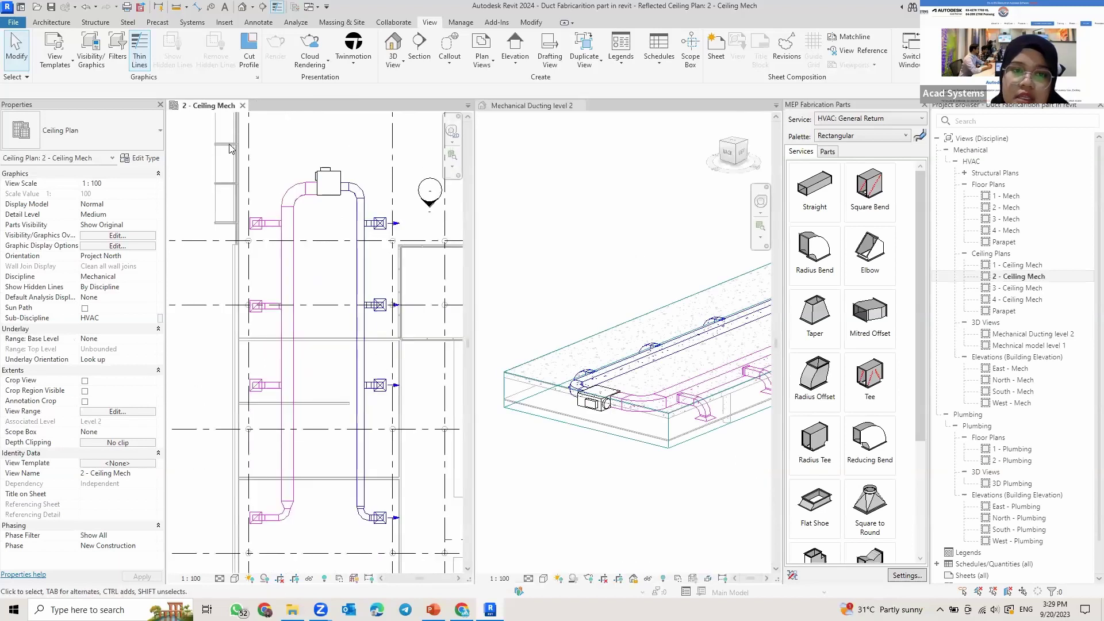
pyautogui.moveTo(219, 152); pyautogui.dragTo(232, 119, button='middle')
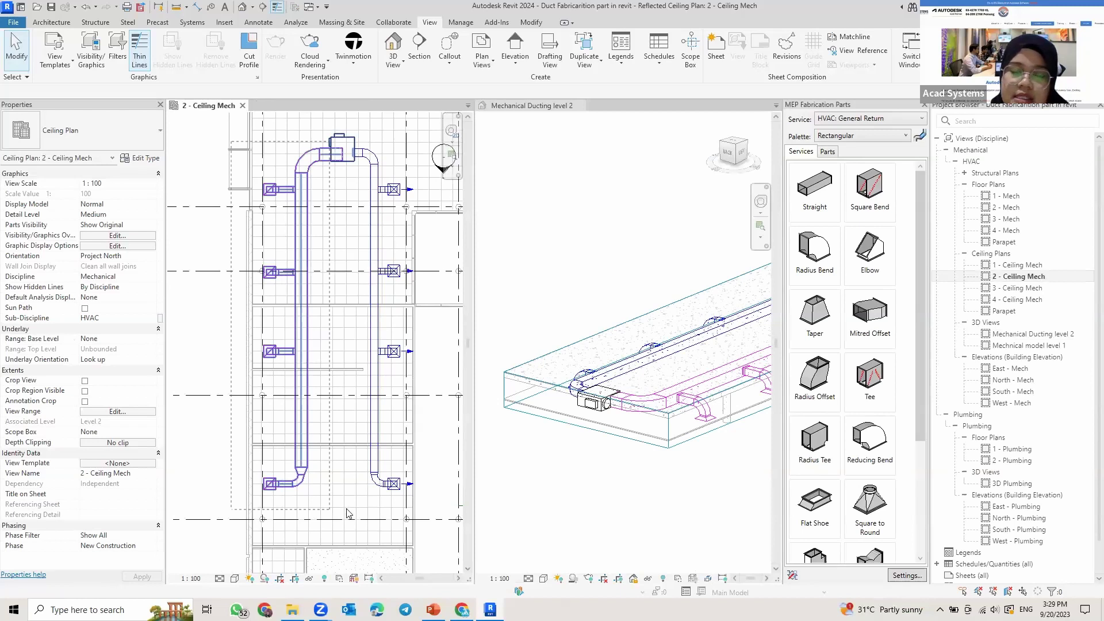
pyautogui.press('Tab')
pyautogui.click(302, 356)
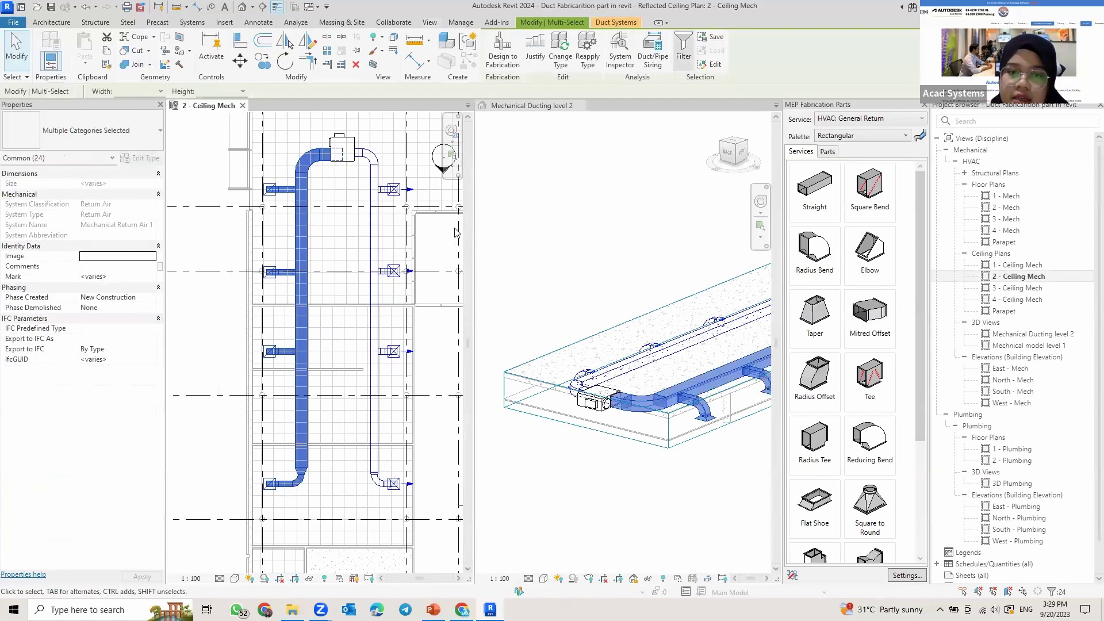
pyautogui.press('f')
pyautogui.press('i')
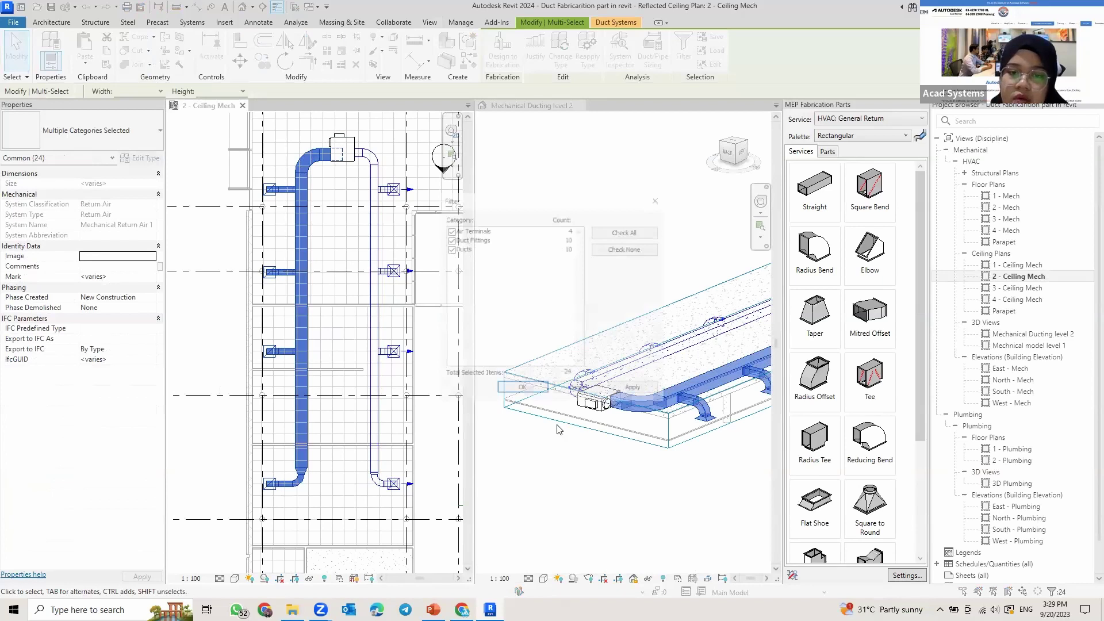
pyautogui.click(449, 230)
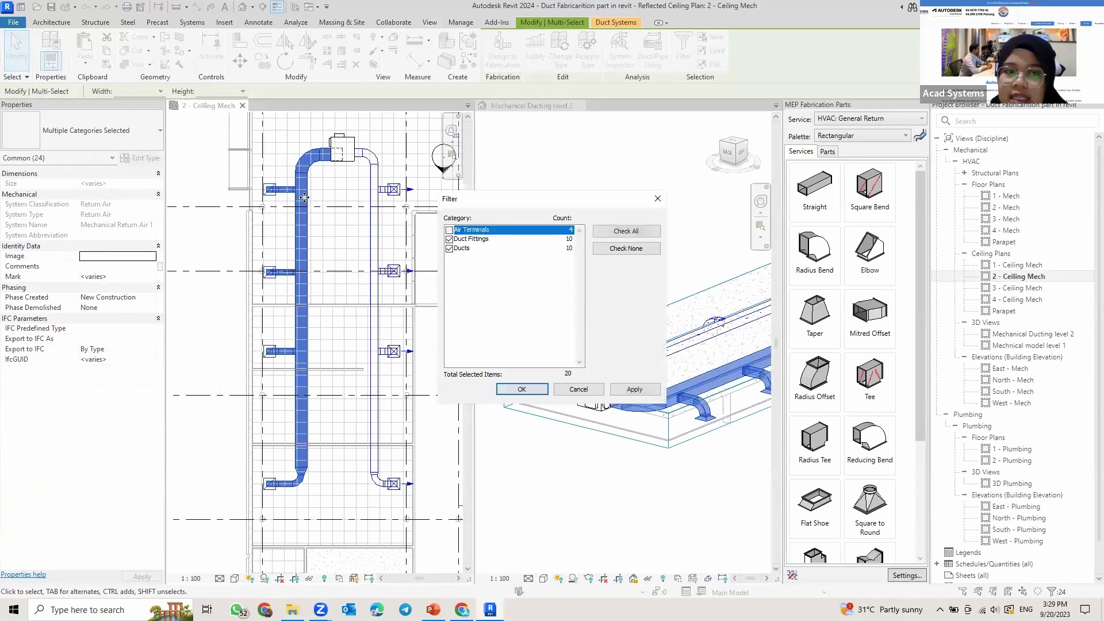
pyautogui.press('Return')
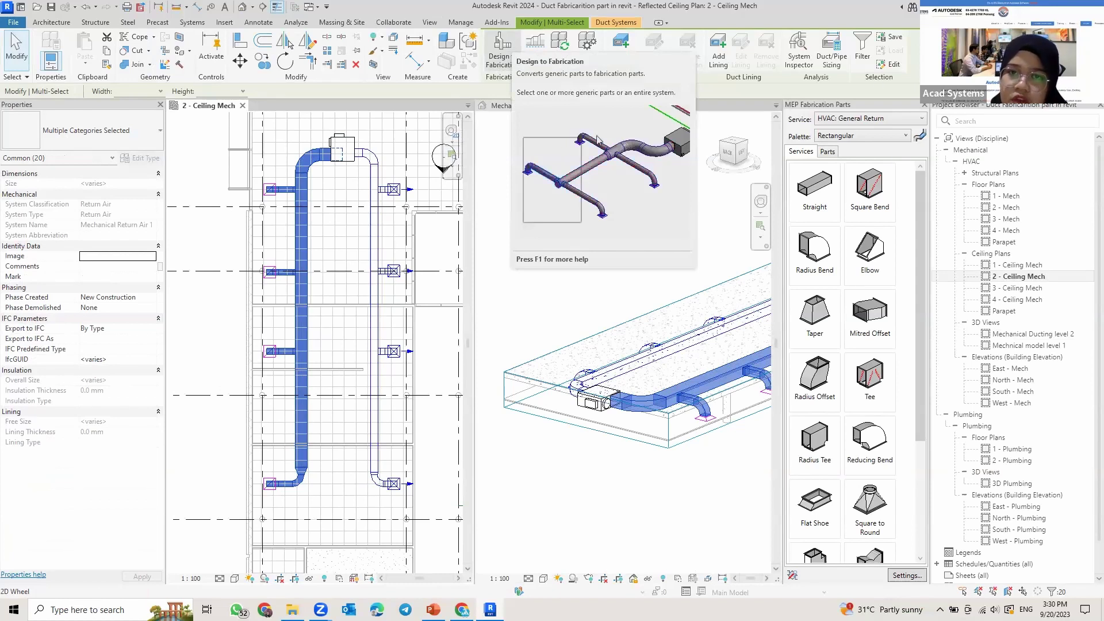
# Step: Convert the selected return ducts and fittings with Design to Fabrication, using the HVAC: General Return service and Rectangular palette, and clear the selection
pyautogui.click(499, 48)
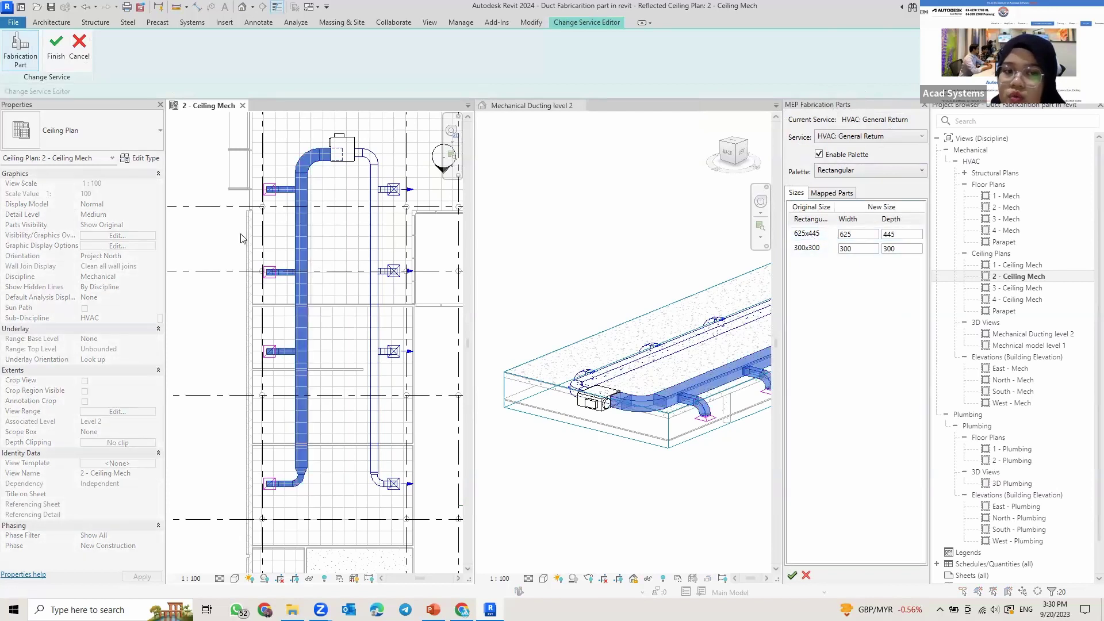
pyautogui.click(305, 224)
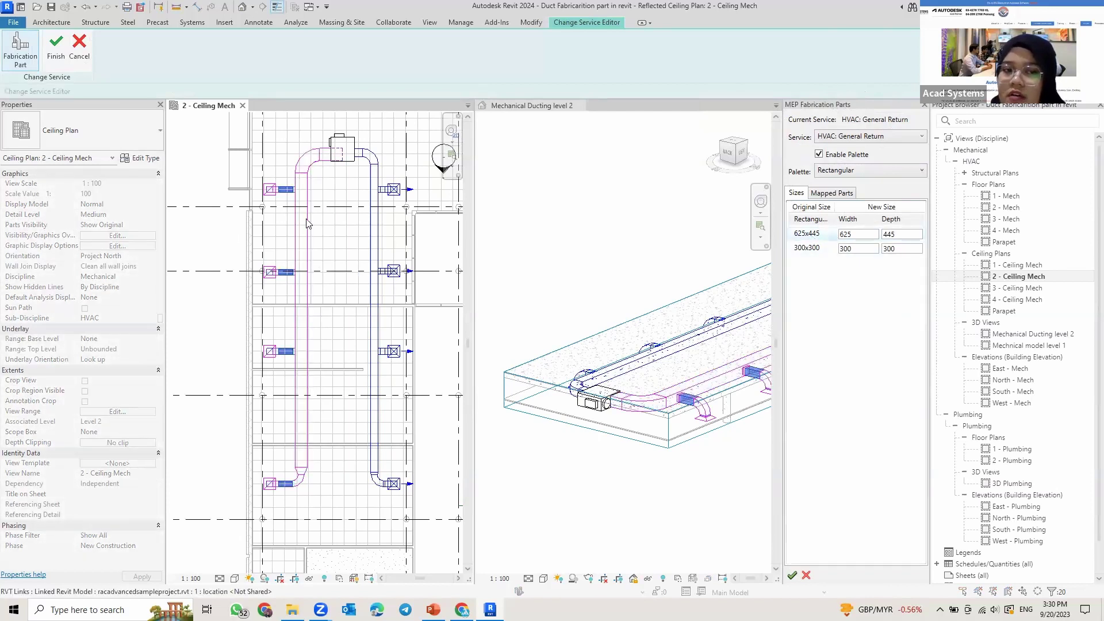
pyautogui.click(307, 169)
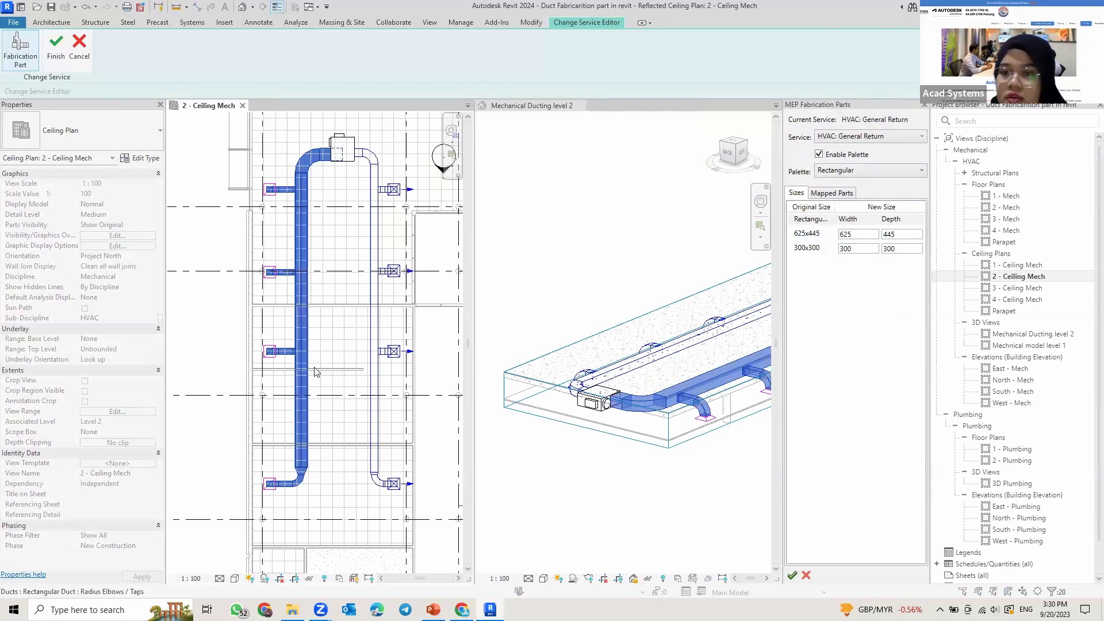
pyautogui.click(807, 235)
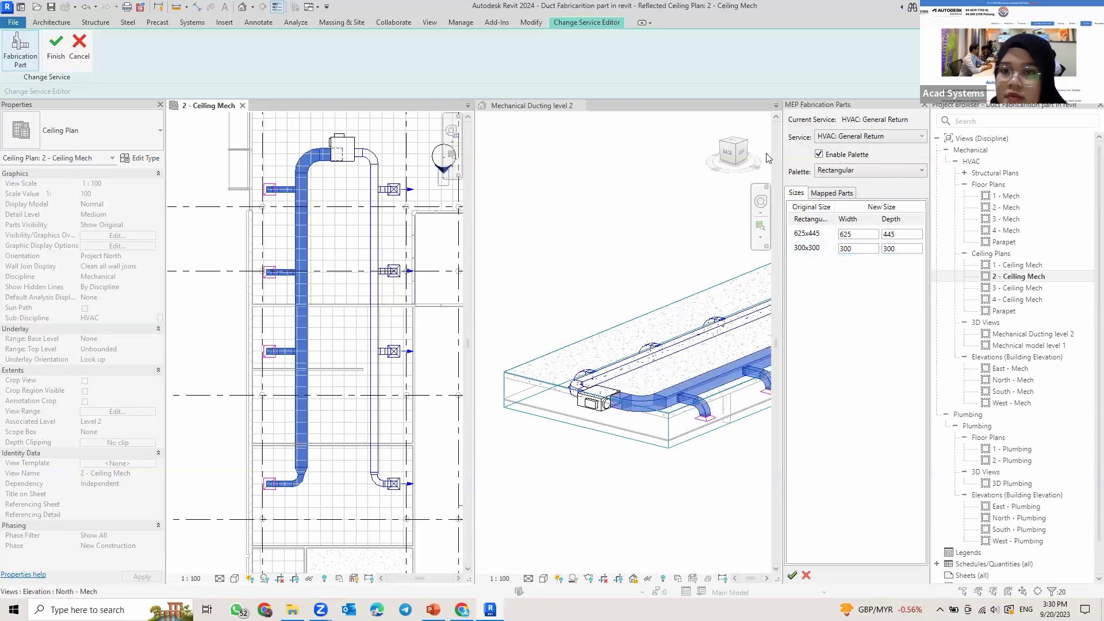
pyautogui.click(865, 137)
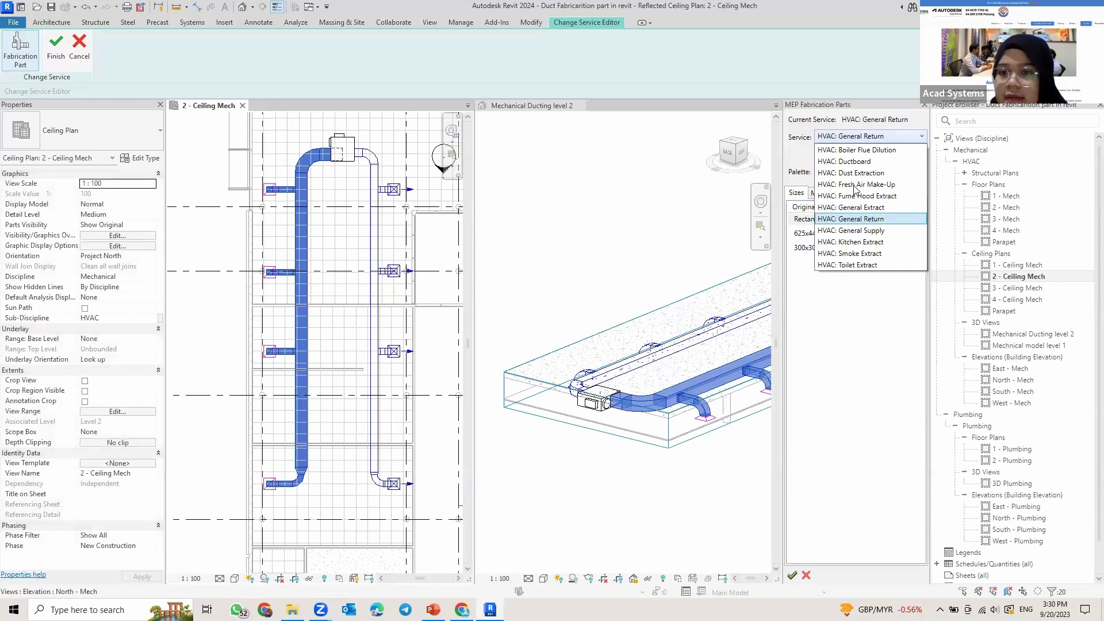
pyautogui.click(57, 44)
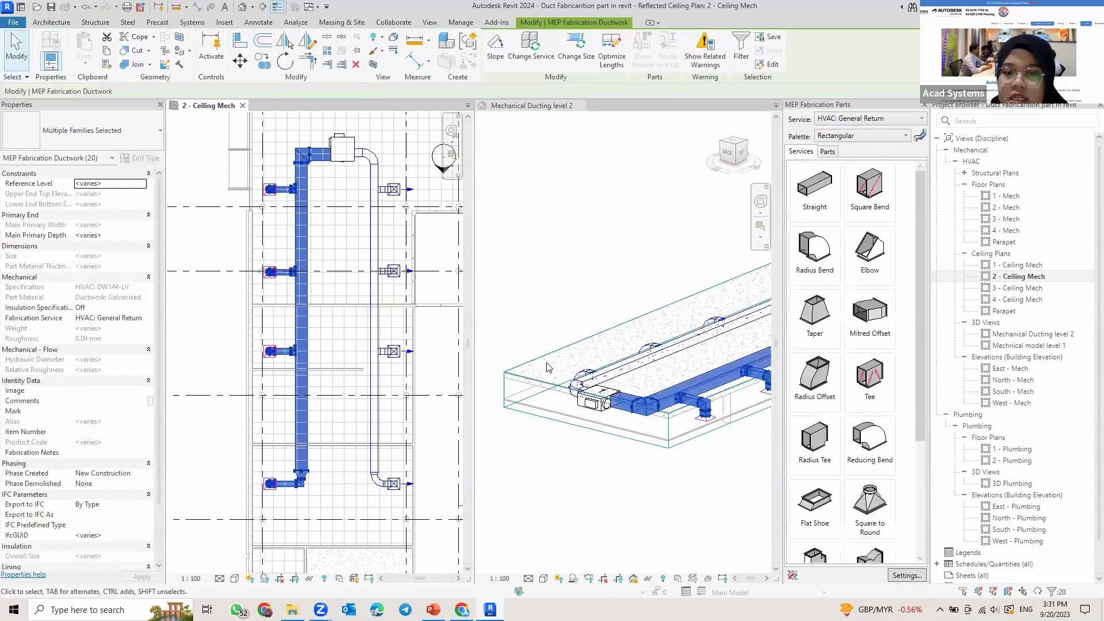
pyautogui.moveTo(524, 364); pyautogui.dragTo(512, 366, button='middle')
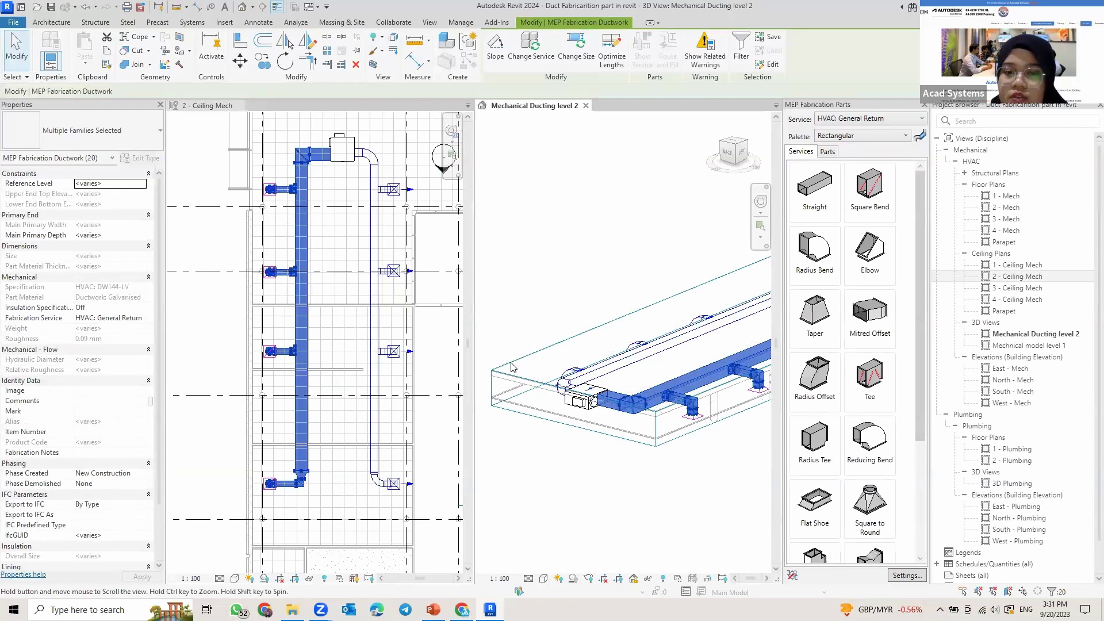
pyautogui.scroll(2, 713, 371)
pyautogui.moveTo(714, 371); pyautogui.dragTo(615, 308, button='middle')
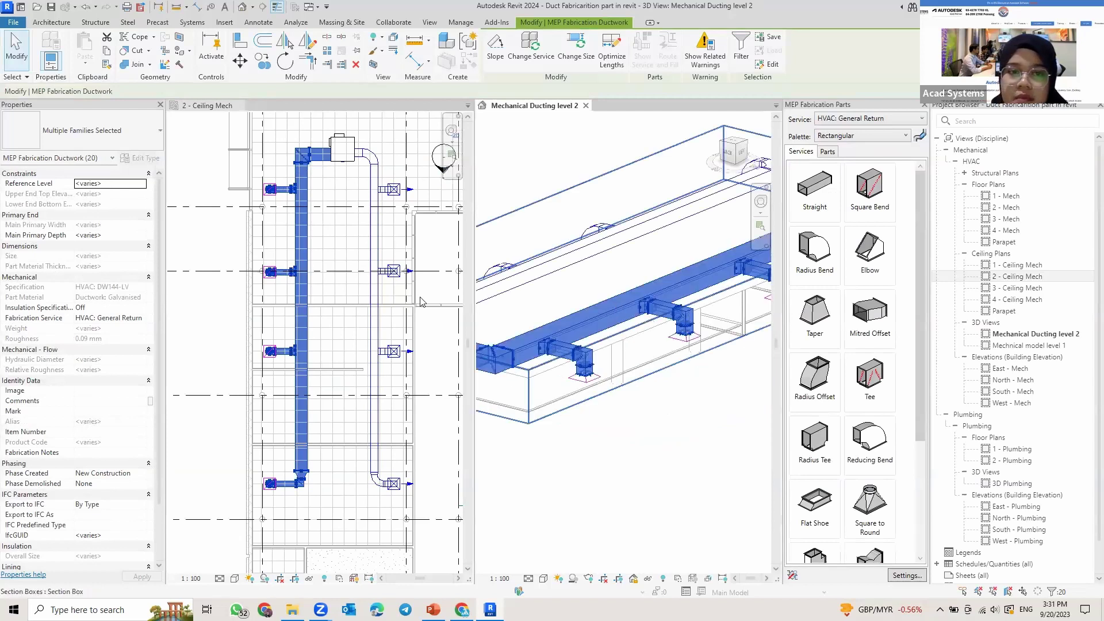
pyautogui.press('Escape')
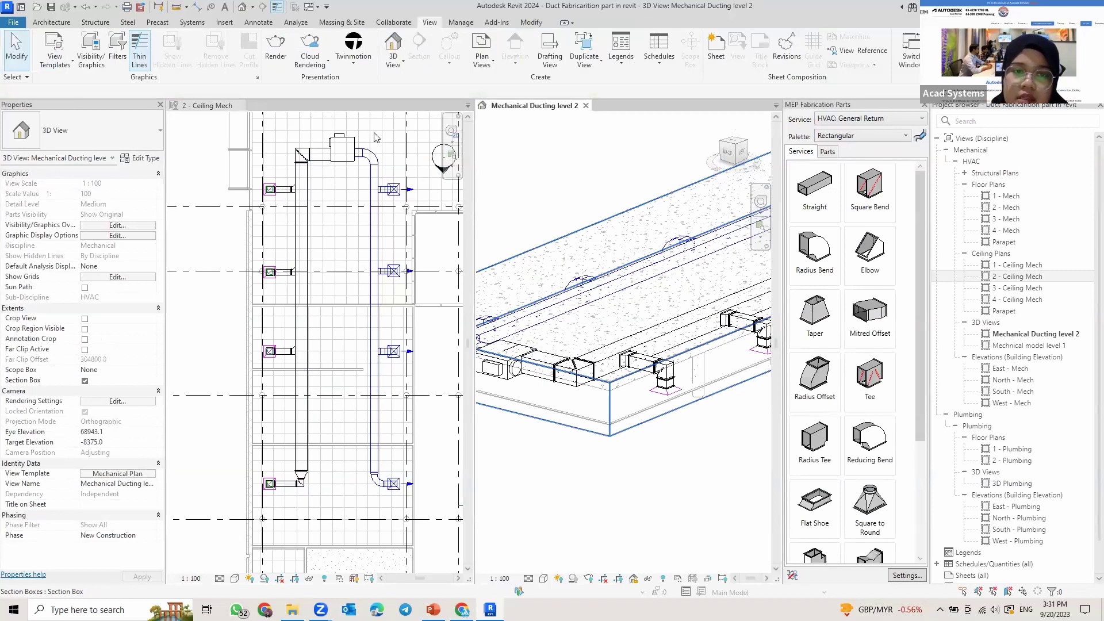
# Step: Select the supply air duct run without its air terminals and convert it to fabrication parts with the HVAC: General Supply service
pyautogui.click(286, 146)
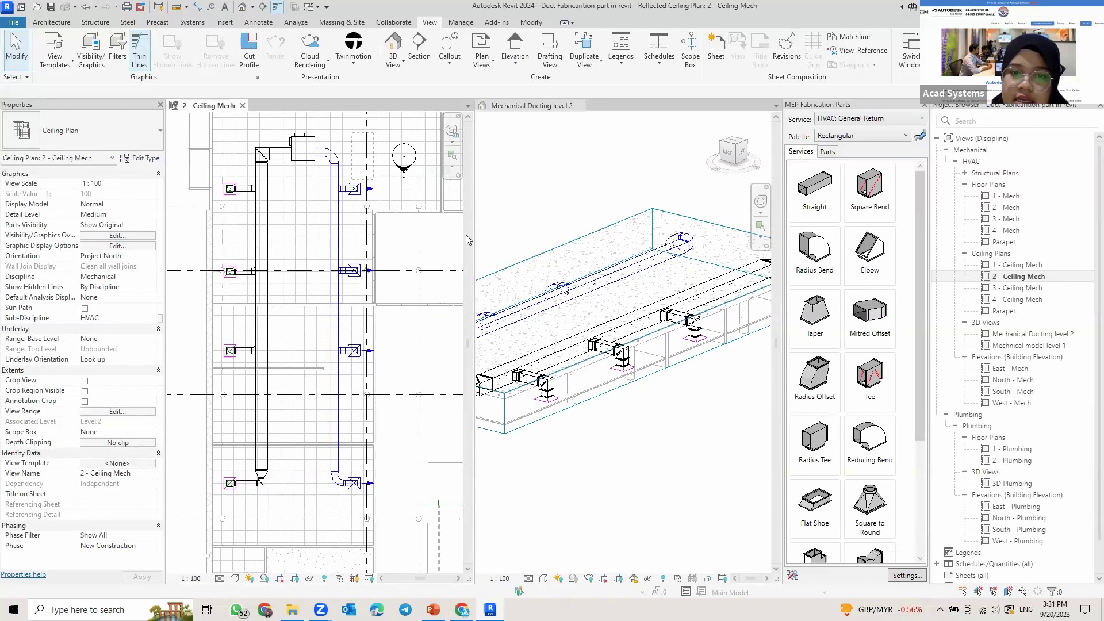
pyautogui.moveTo(352, 180); pyautogui.dragTo(326, 496)
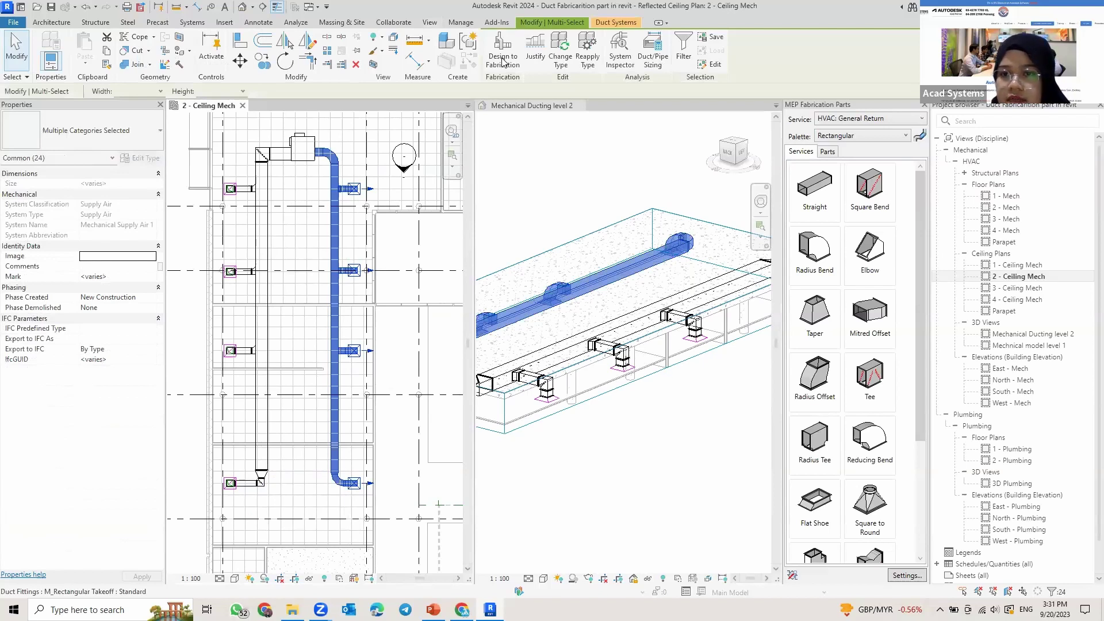
pyautogui.click(503, 62)
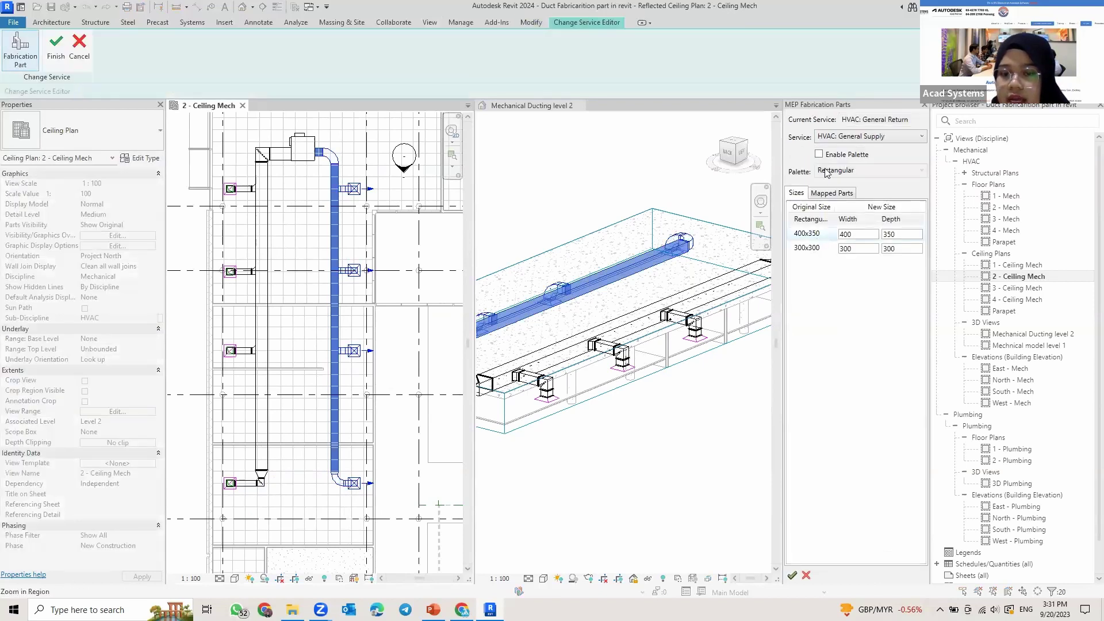
pyautogui.click(55, 50)
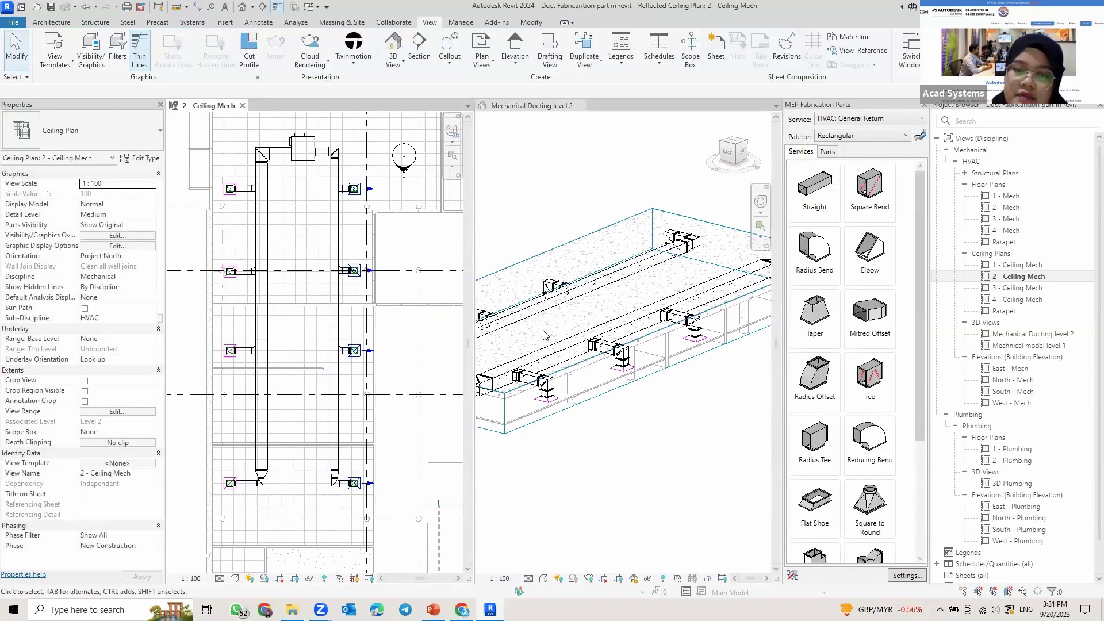
# Step: Examine the converted ductwork in the 3D view, including the properties of the long straight return duct
pyautogui.scroll(3, 551, 308)
pyautogui.scroll(-2, 549, 307)
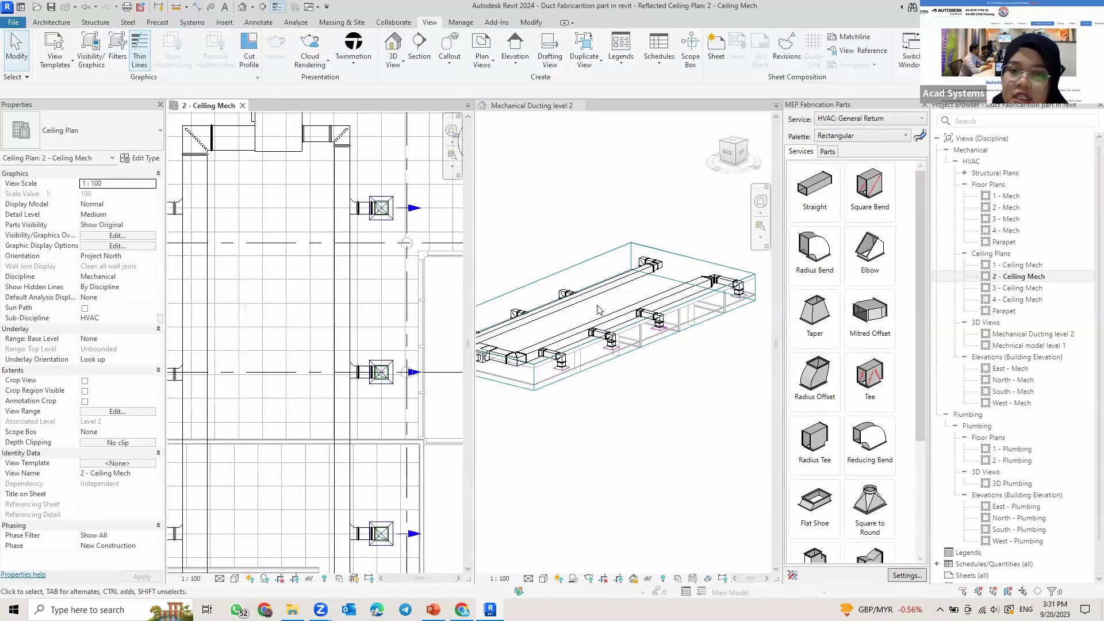
pyautogui.scroll(-1, 607, 305)
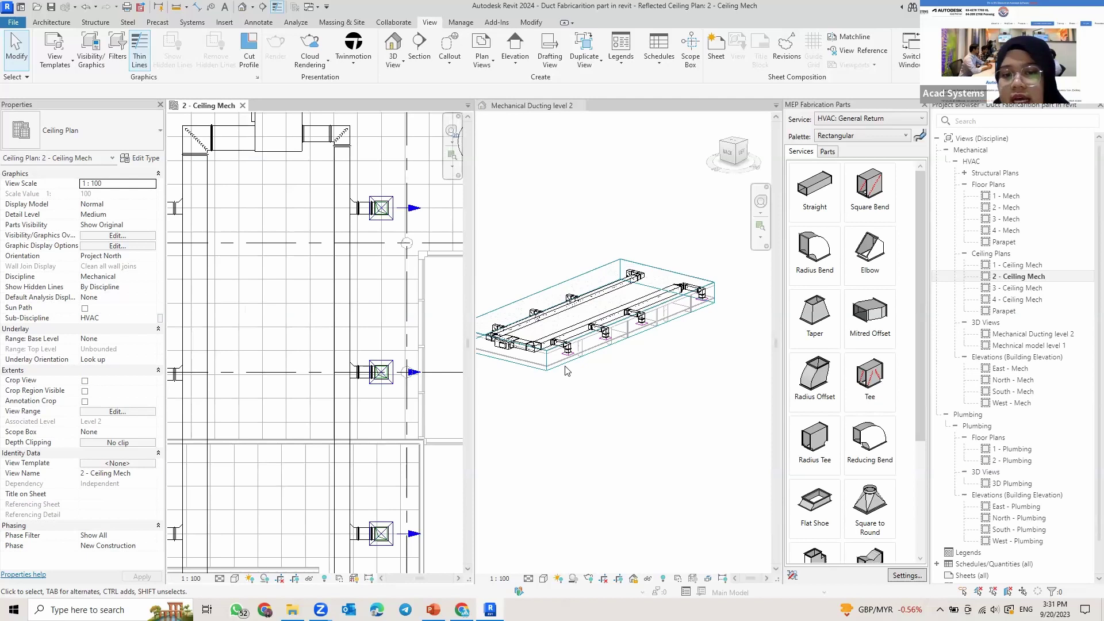
pyautogui.scroll(3, 641, 368)
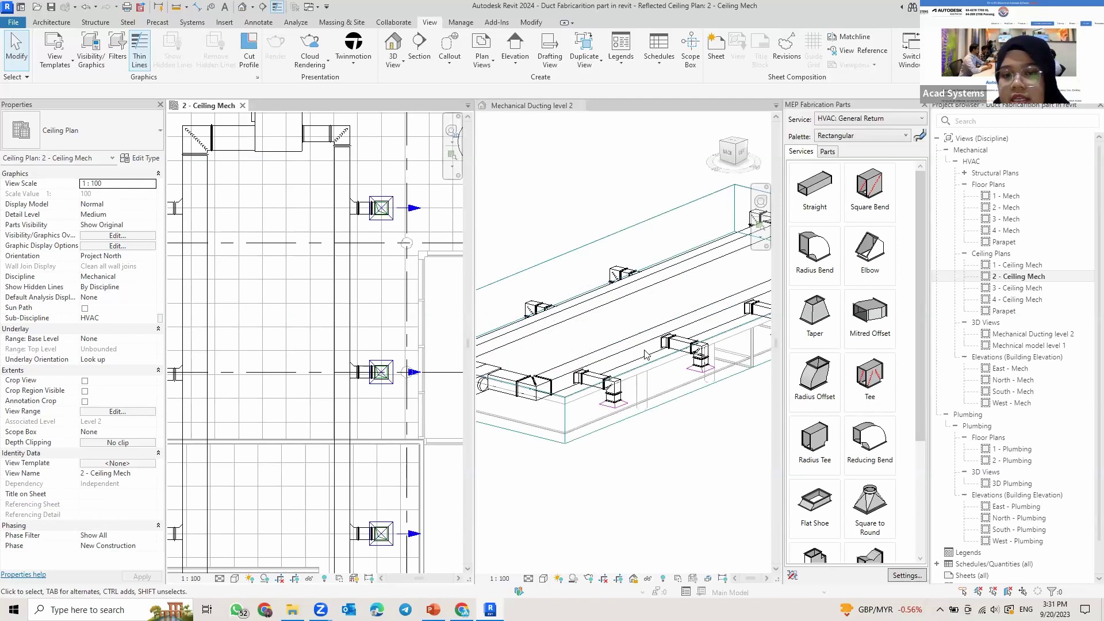
pyautogui.click(621, 327)
pyautogui.scroll(-1, 553, 310)
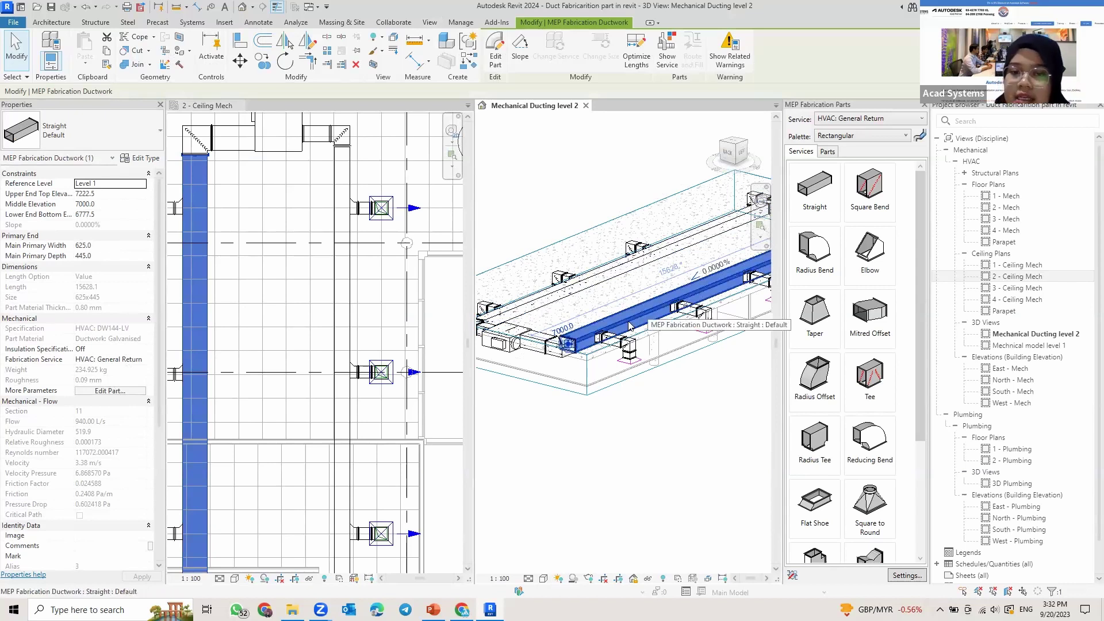
pyautogui.click(561, 403)
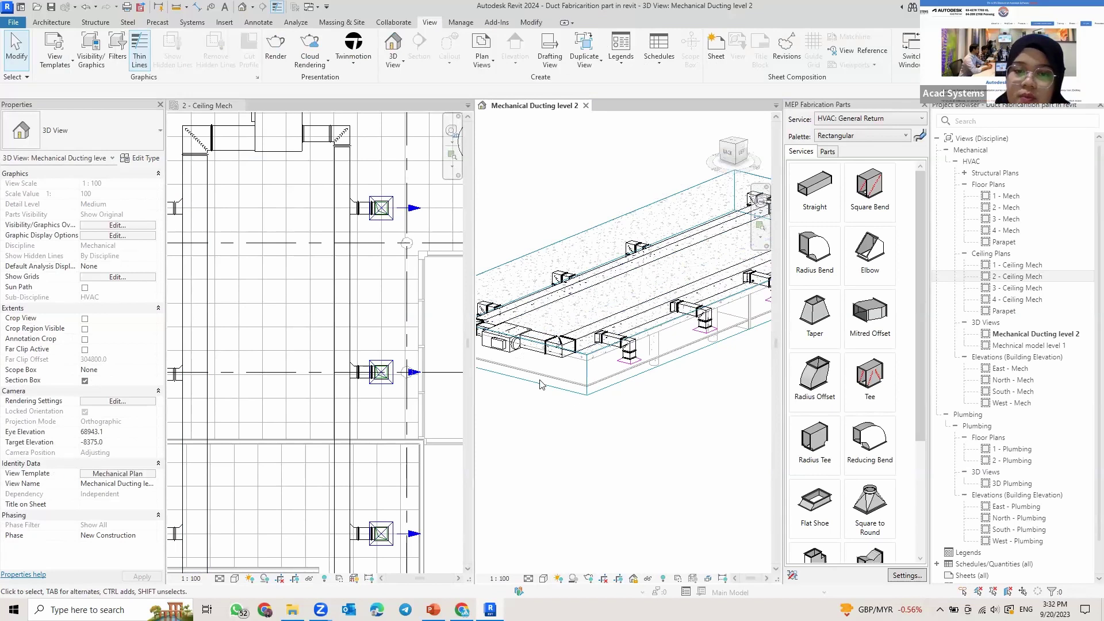
pyautogui.hotkey('ctrl', 'Left')
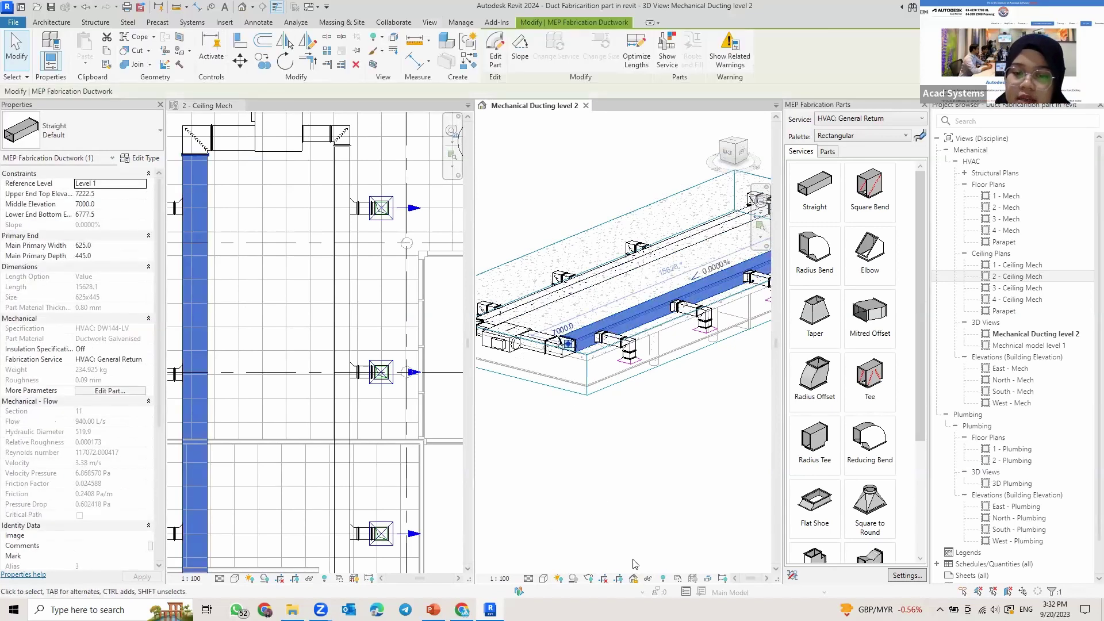
pyautogui.click(618, 429)
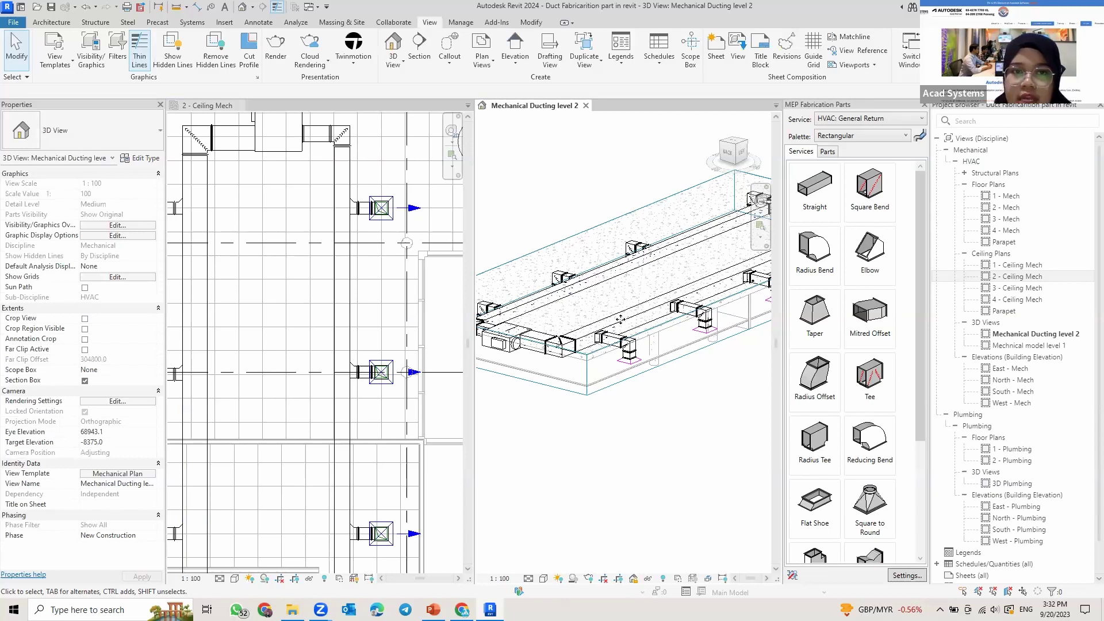
pyautogui.keyDown('shift'); pyautogui.moveTo(620, 319); pyautogui.dragTo(654, 305, button='middle'); pyautogui.keyUp('shift')
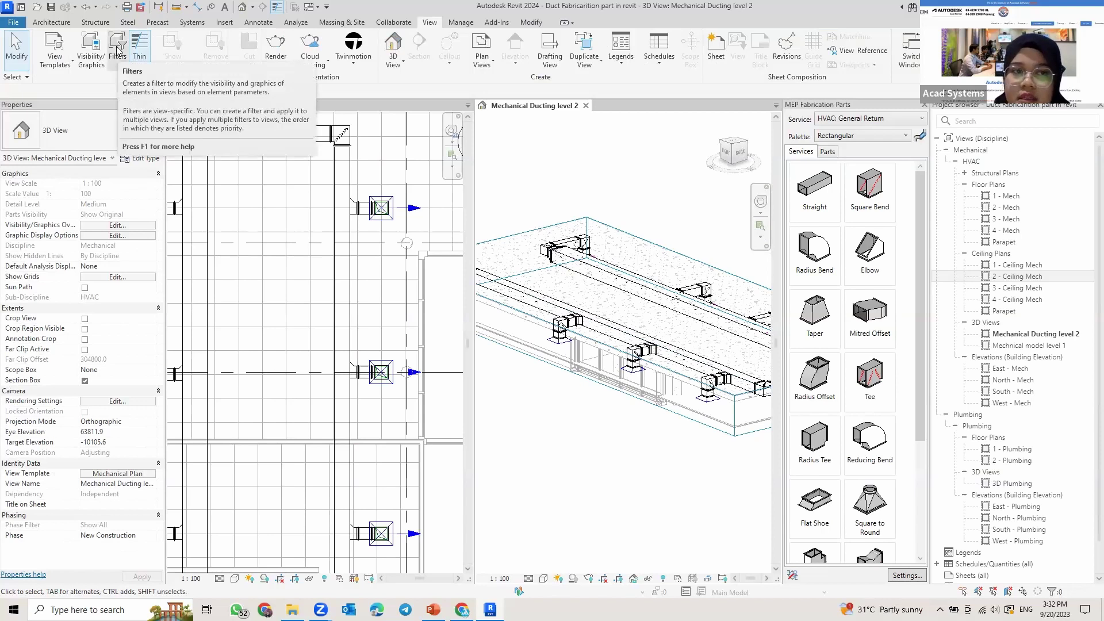
# Step: Create a rule-based view filter named "Return Fabrcation part"
pyautogui.click(118, 50)
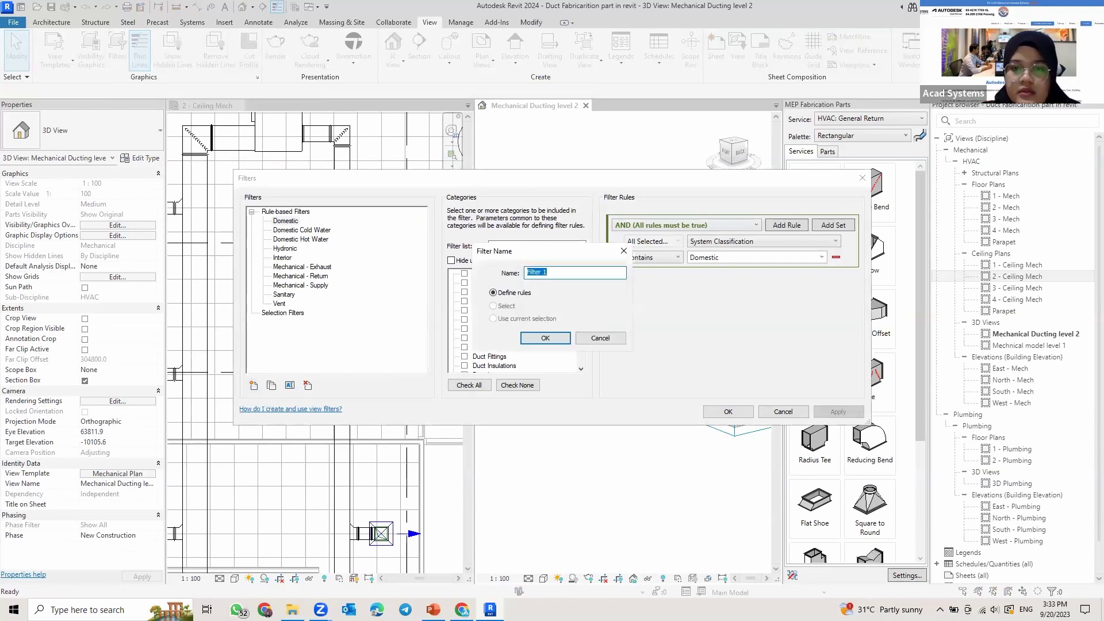
pyautogui.write('Return Fabrcaiion part')
pyautogui.press('Return')
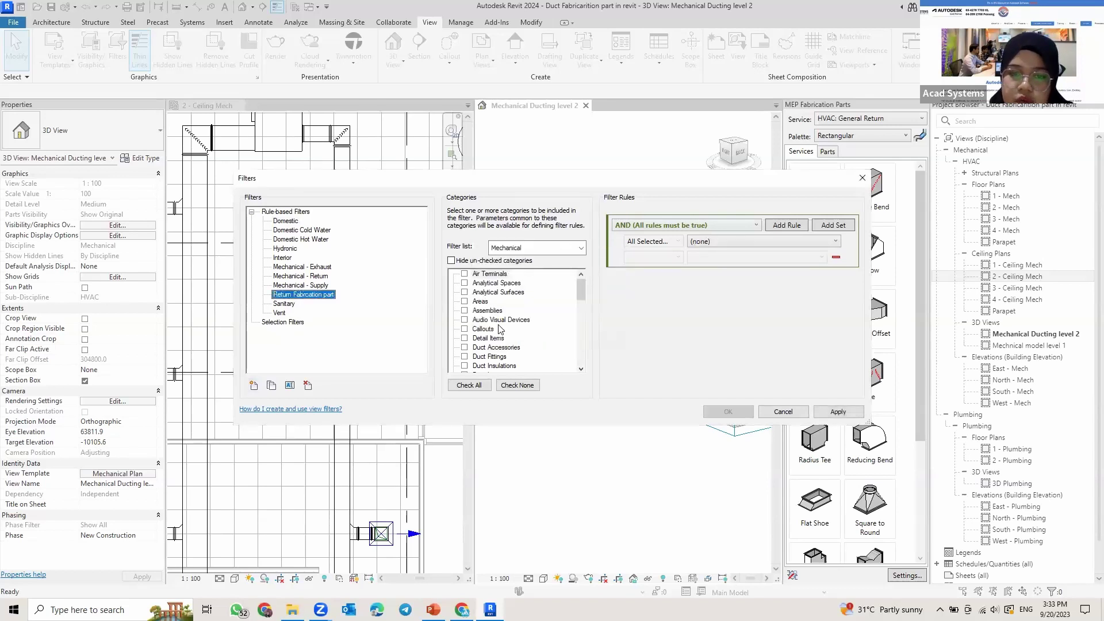
# Step: Assign the filter to MEP Fabrication Ductwork with the rule Fabrication Service Name equals General Return, and accept it
pyautogui.scroll(-7, 500, 333)
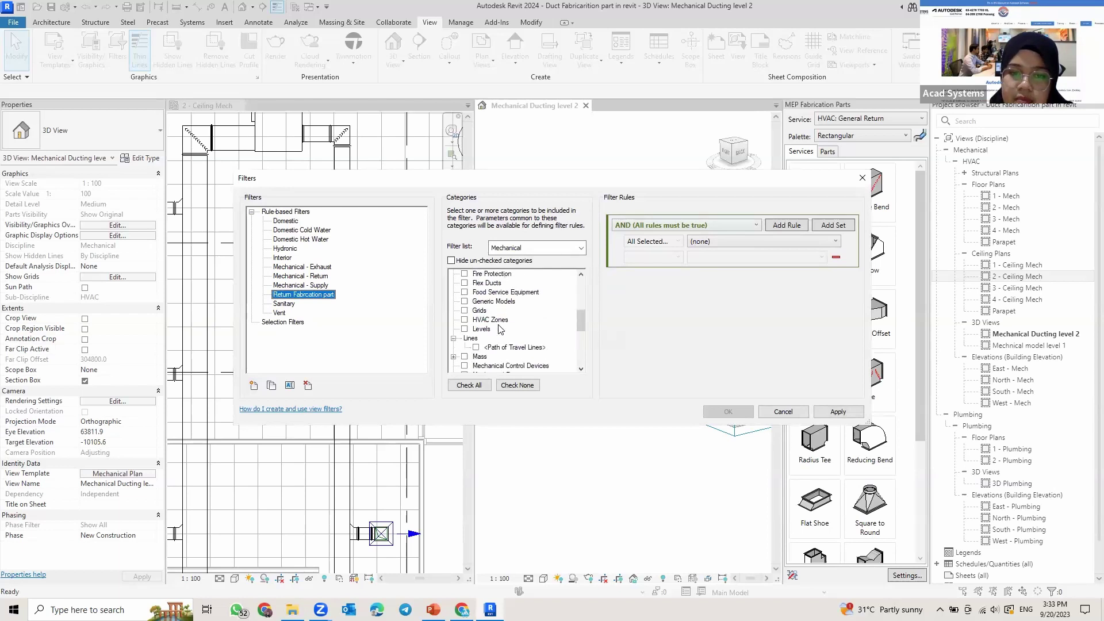
pyautogui.scroll(-1, 506, 348)
pyautogui.click(506, 347)
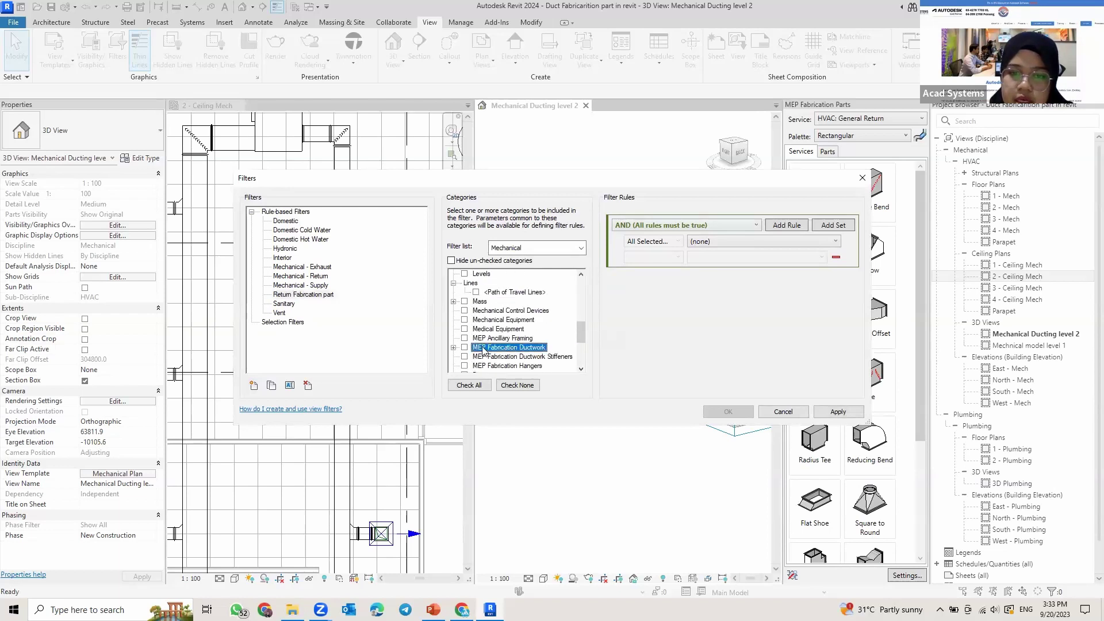
pyautogui.click(465, 347)
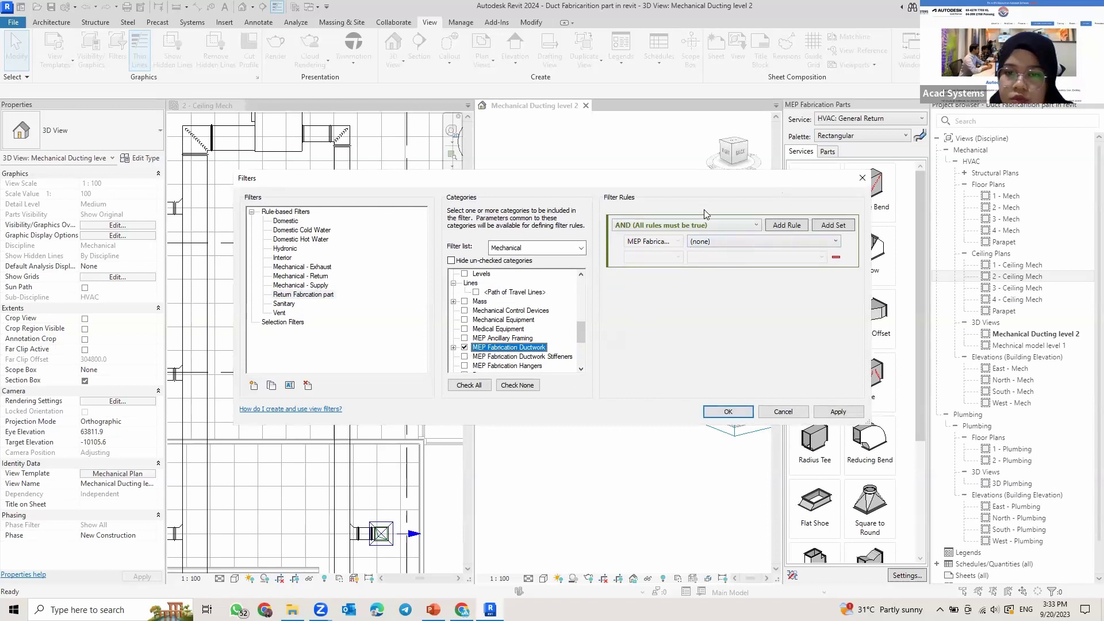
pyautogui.click(720, 241)
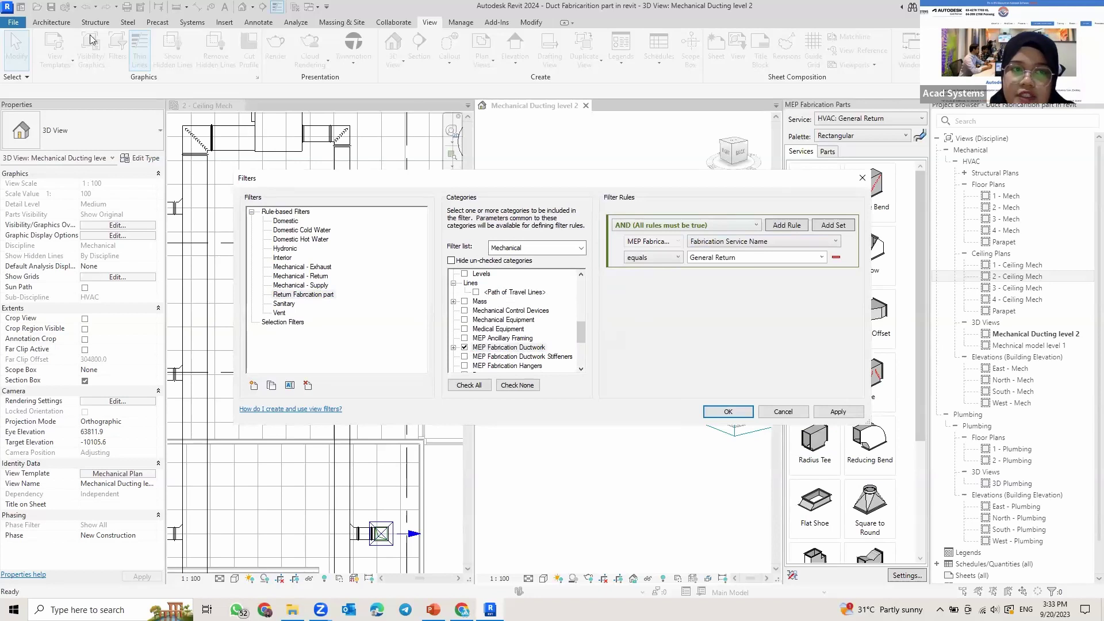
pyautogui.press('Return')
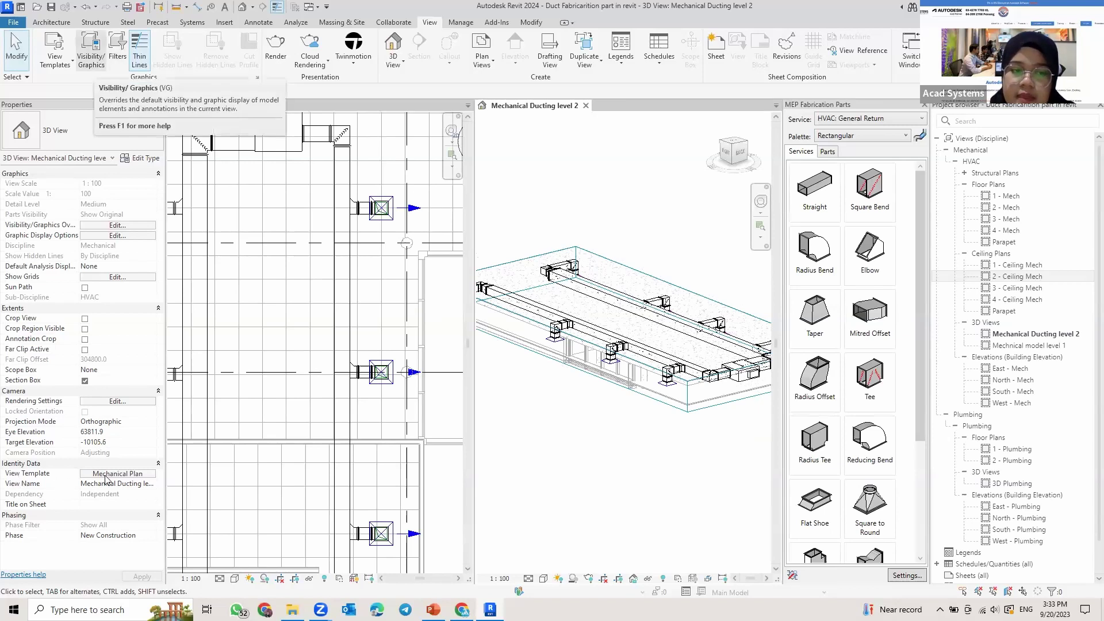
pyautogui.press('v')
pyautogui.press('g')
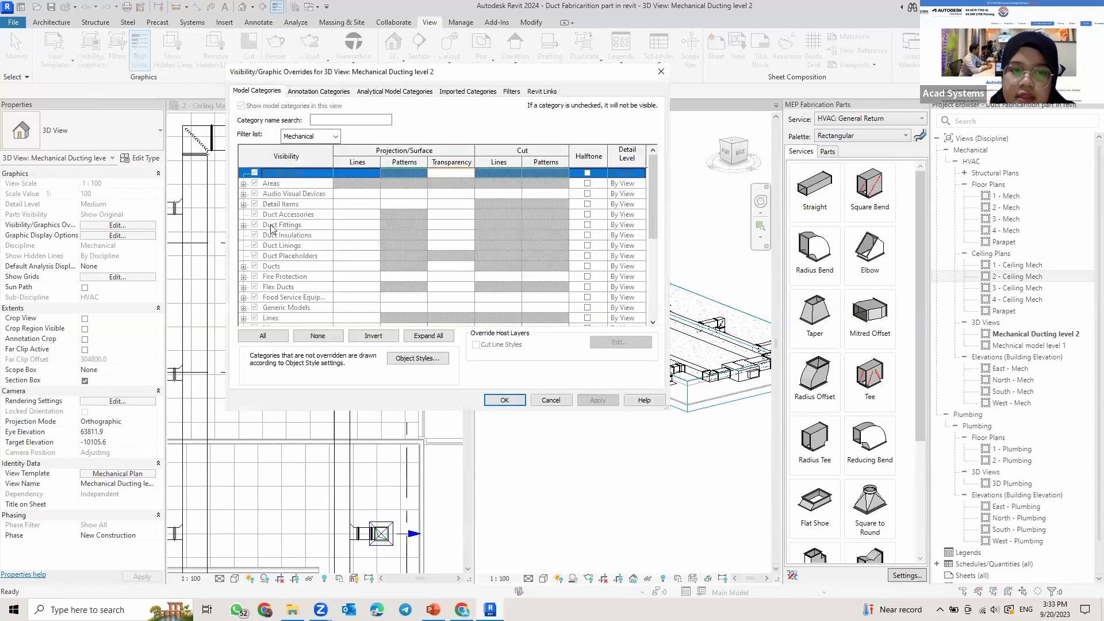
pyautogui.press('Escape')
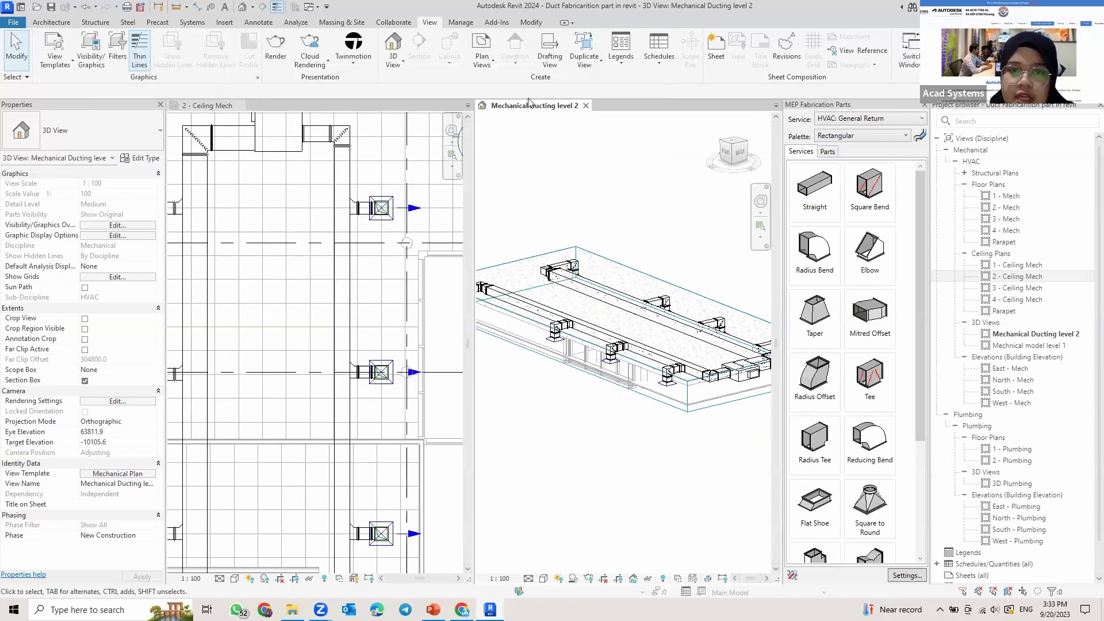
# Step: Remove the Mechanical Plan view template from the Mechanical Ducting level 2 3D view by assigning <None>
pyautogui.press('Return')
pyautogui.press('Home')
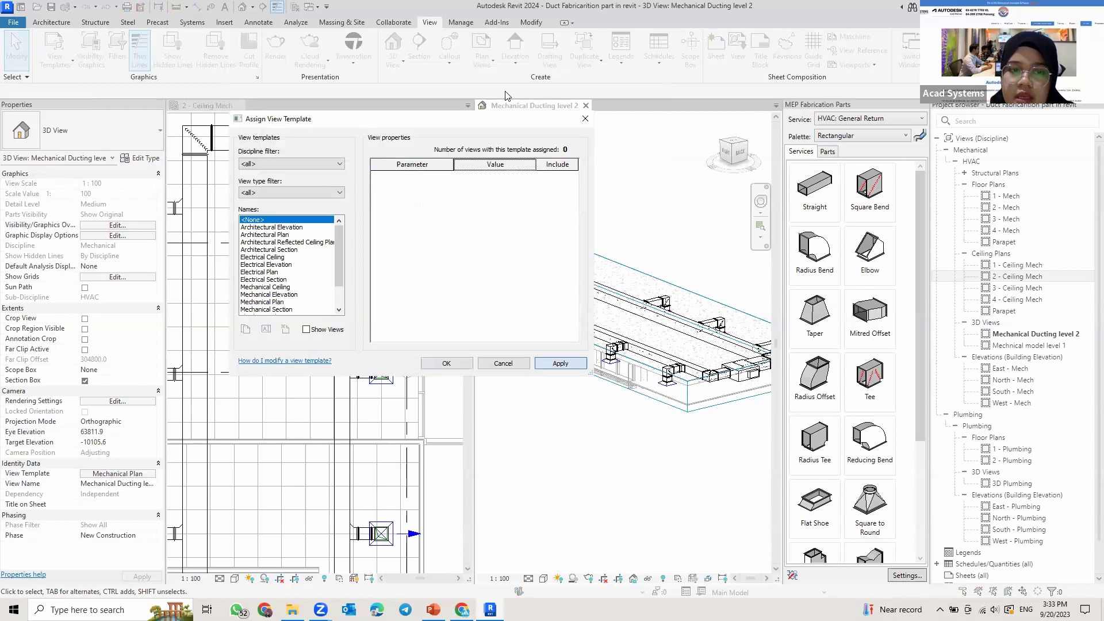
pyautogui.press('Return')
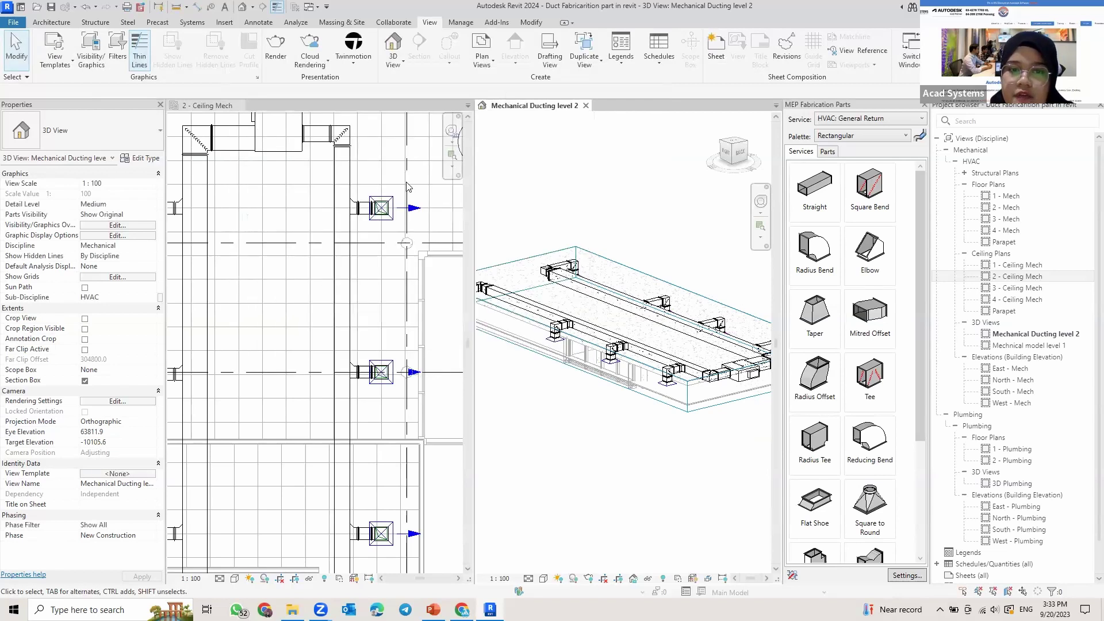
# Step: Add the "Return Fabrcation part" filter to the 3D view's visibility and graphic overrides
pyautogui.press('v')
pyautogui.press('g')
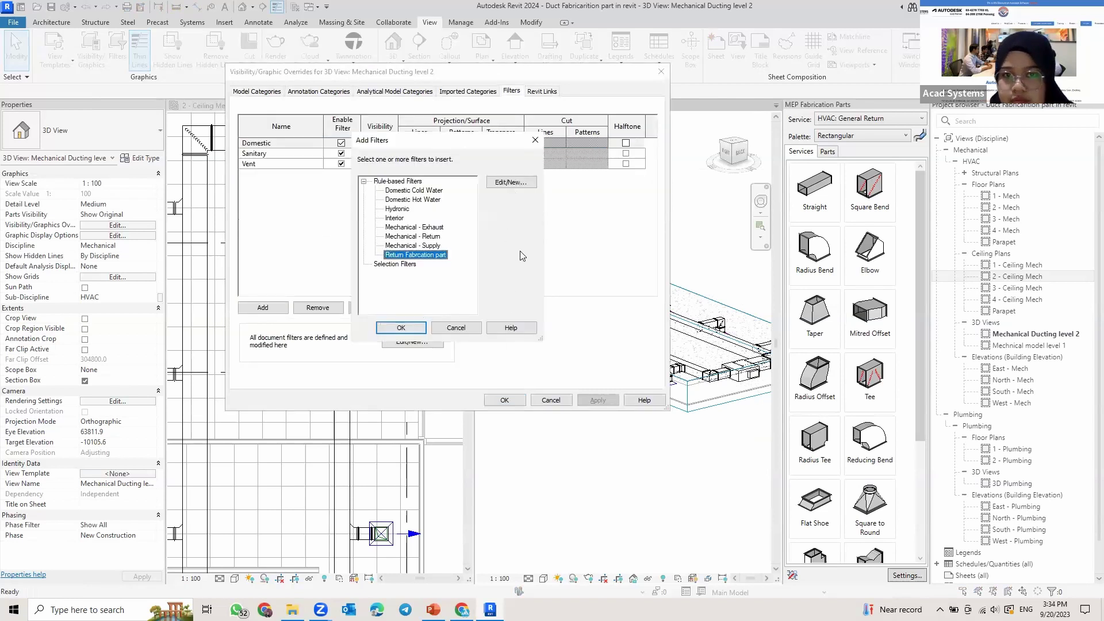
pyautogui.press('Return')
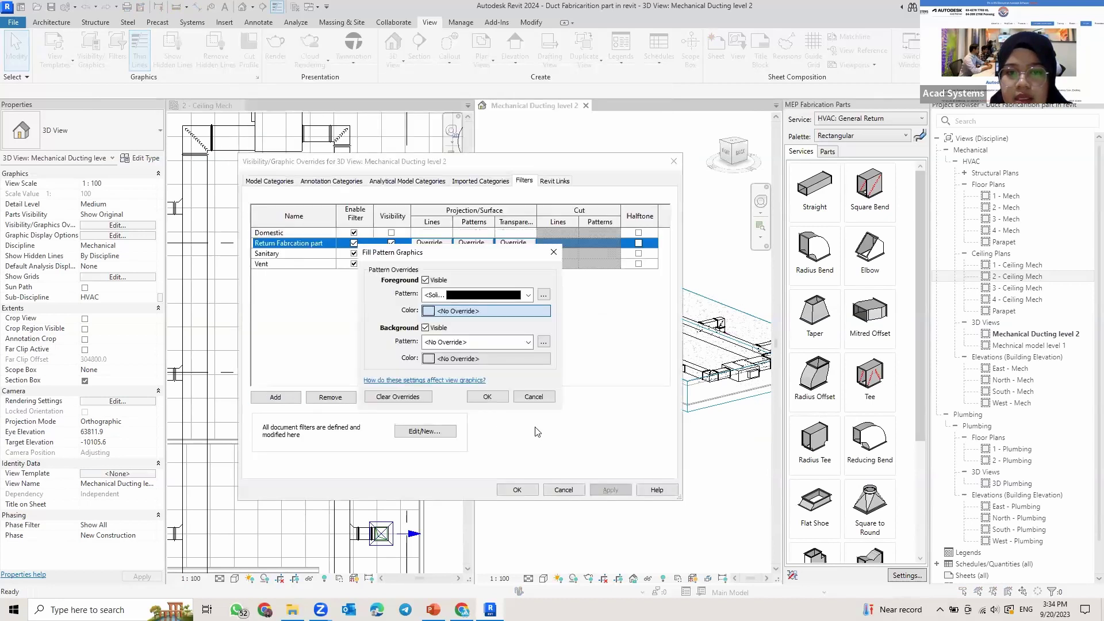
# Step: Override the return filter's surface patterns with solid magenta fill in both foreground and background, and apply the overrides to the view
pyautogui.click(486, 310)
pyautogui.click(443, 348)
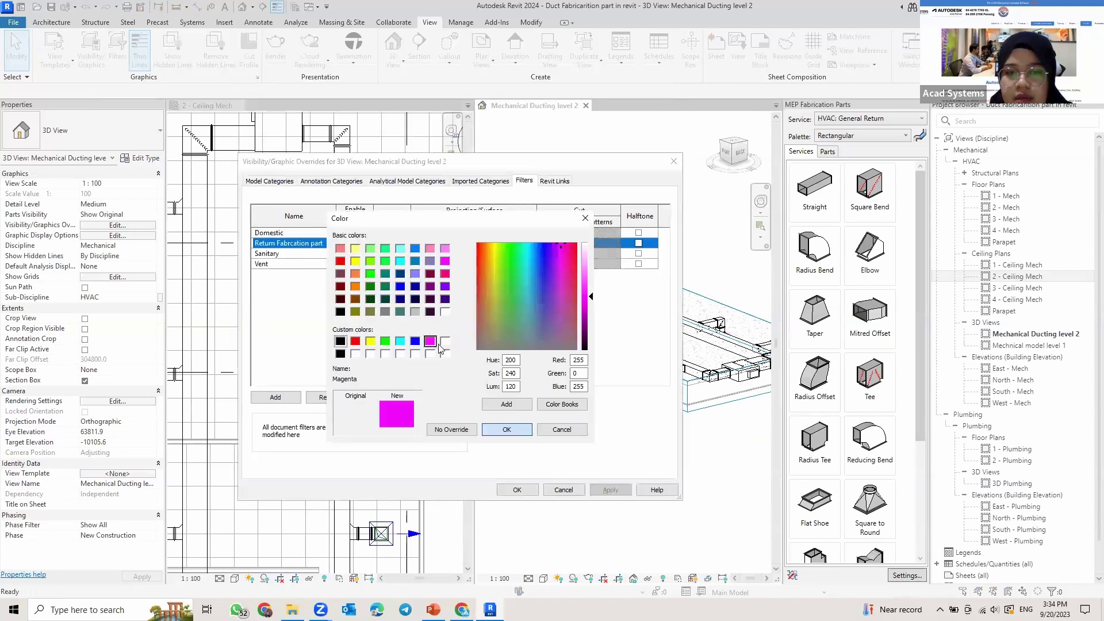
pyautogui.click(509, 377)
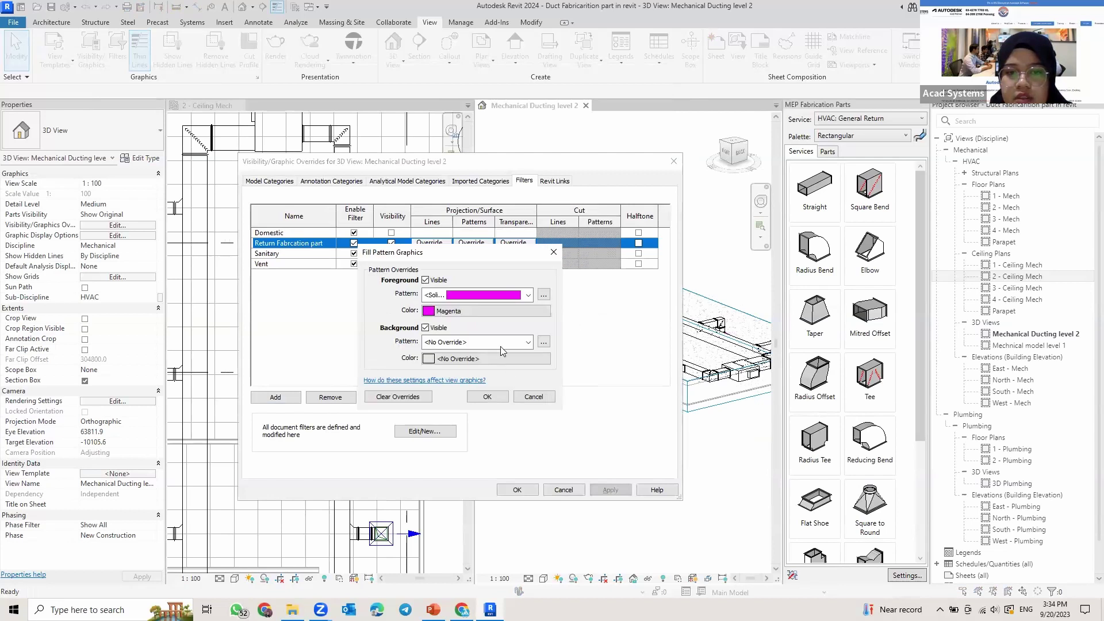
pyautogui.click(500, 345)
pyautogui.click(455, 374)
pyautogui.click(483, 342)
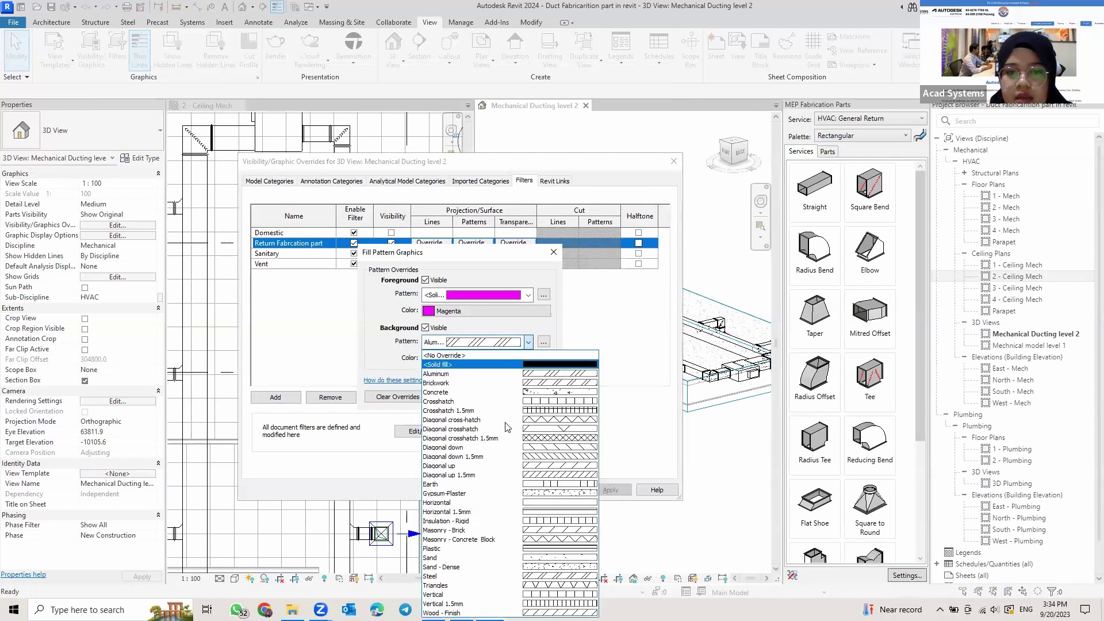
pyautogui.click(471, 365)
pyautogui.click(478, 358)
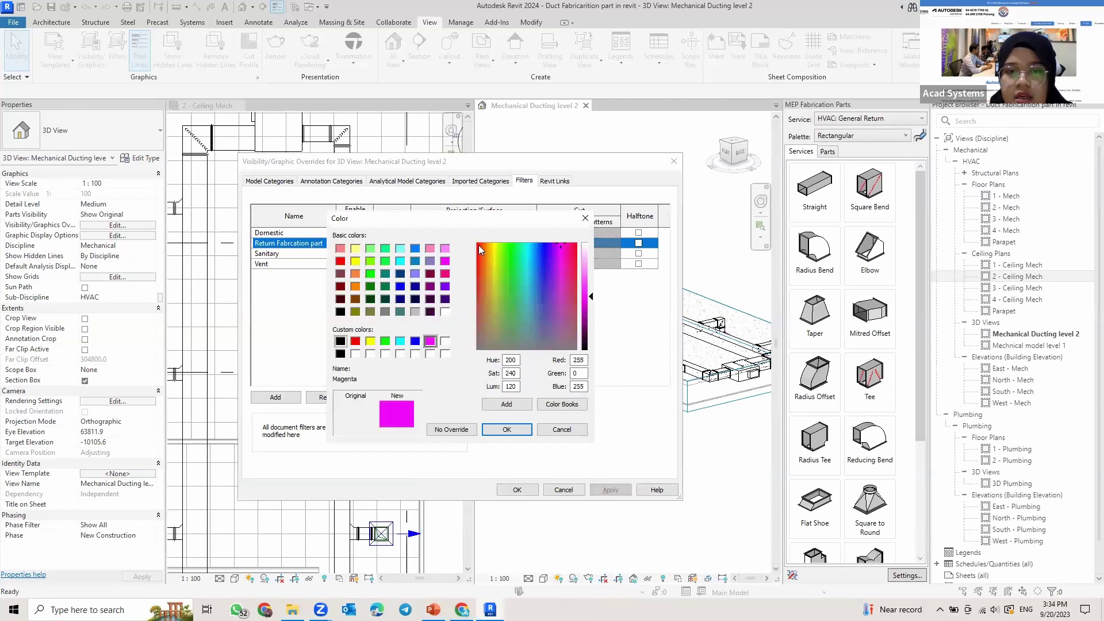
pyautogui.press('Return')
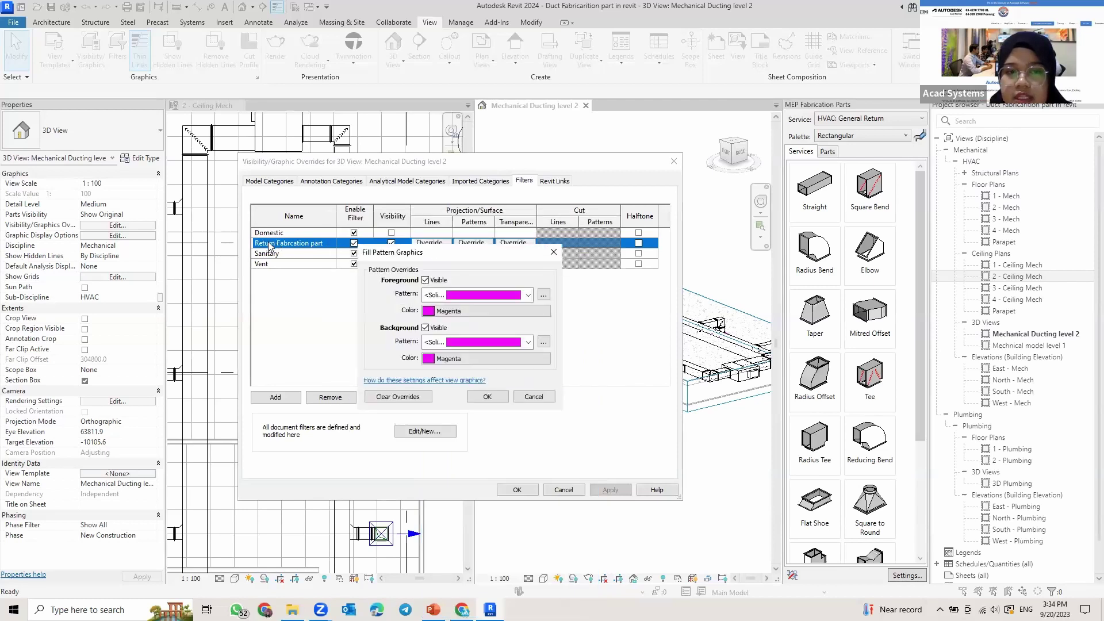
pyautogui.press('Return')
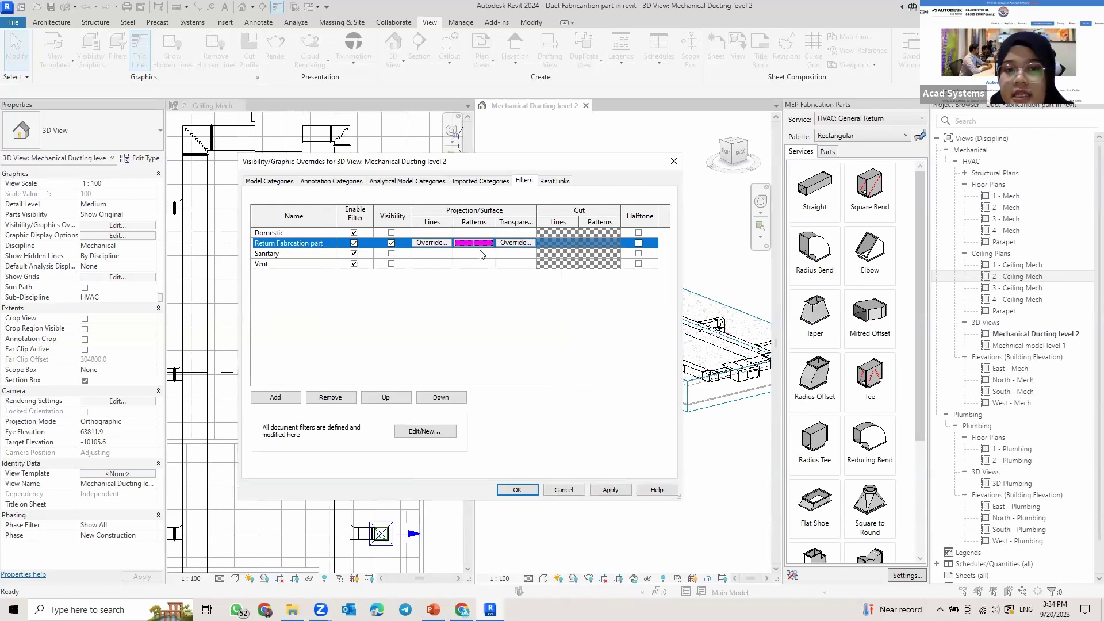
pyautogui.click(615, 492)
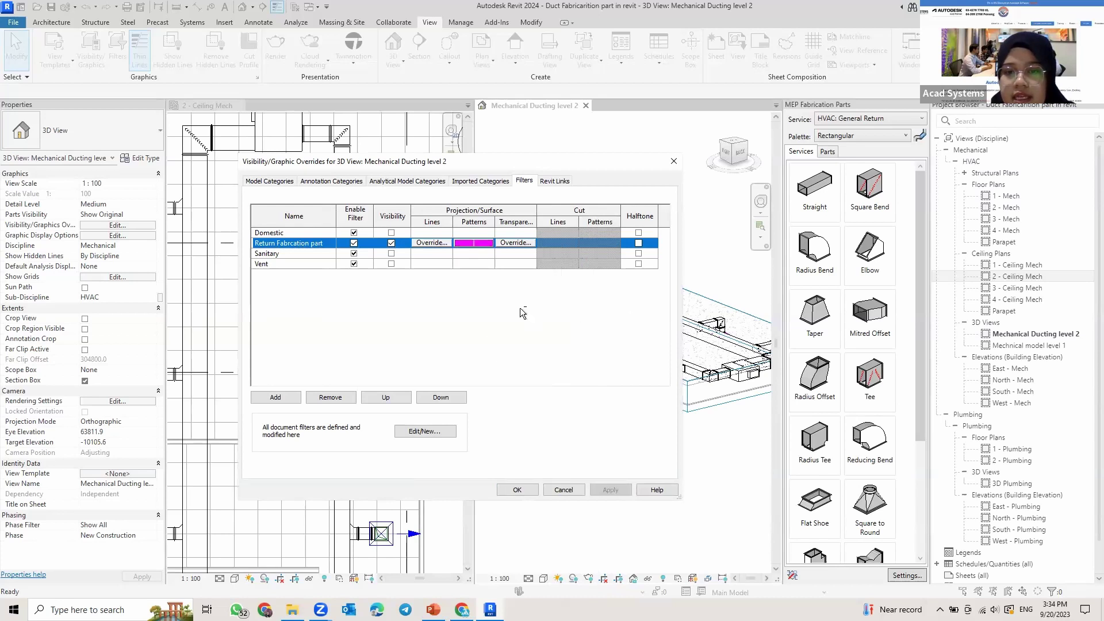
pyautogui.press('Return')
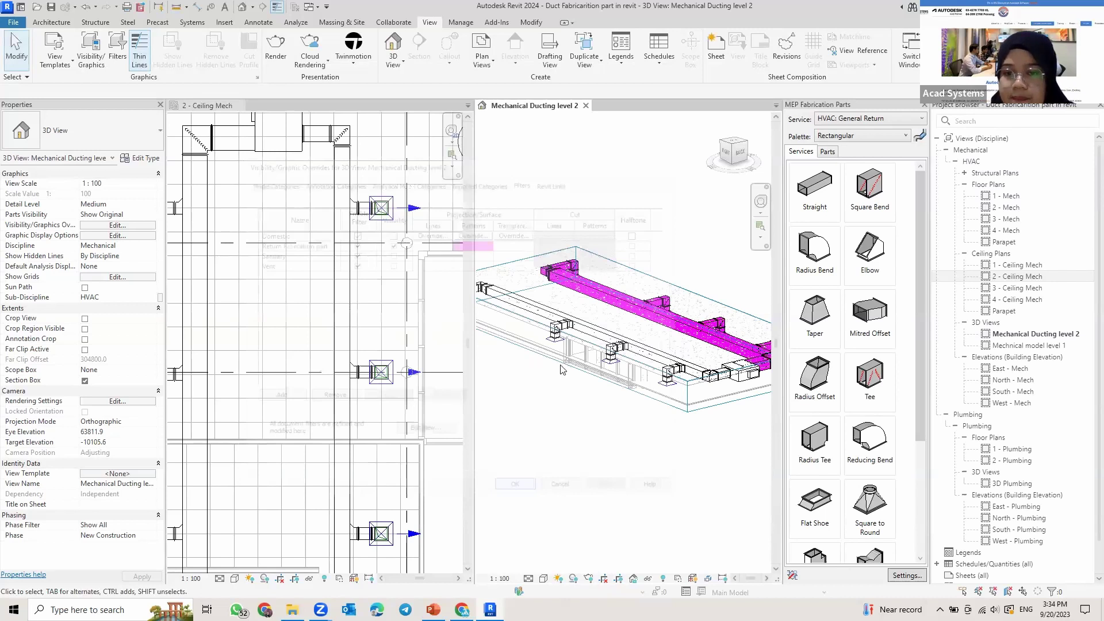
# Step: Examine the filtered ductwork from another angle in 3D, including the properties of the long straight duct without the colour override
pyautogui.keyDown('shift'); pyautogui.moveTo(638, 343); pyautogui.dragTo(598, 333, button='middle'); pyautogui.keyUp('shift')
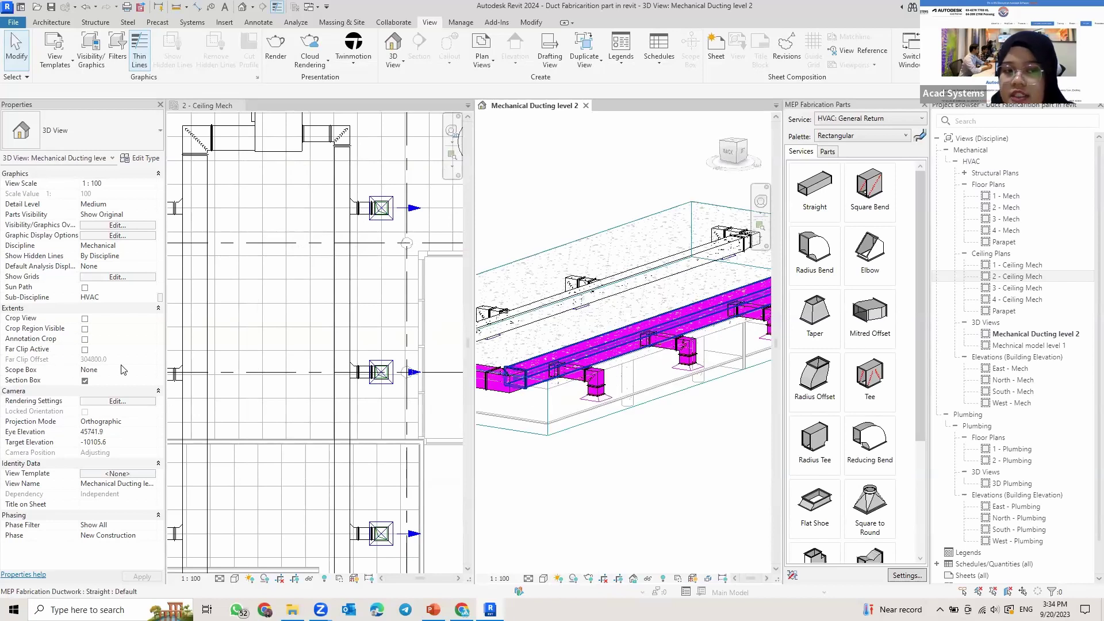
pyautogui.click(575, 299)
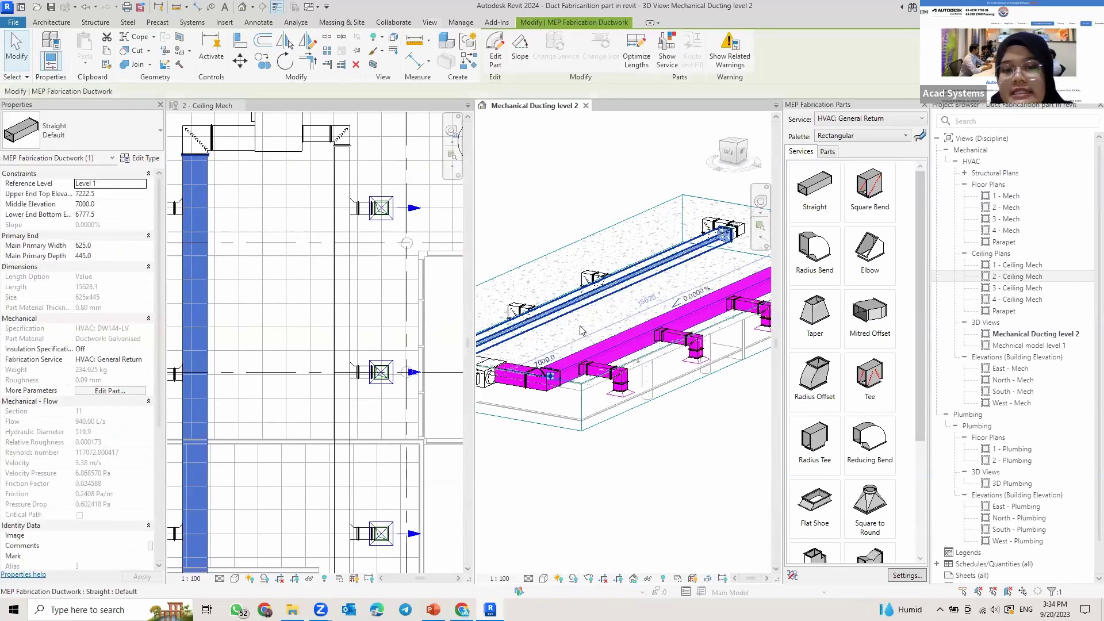
pyautogui.press('Escape')
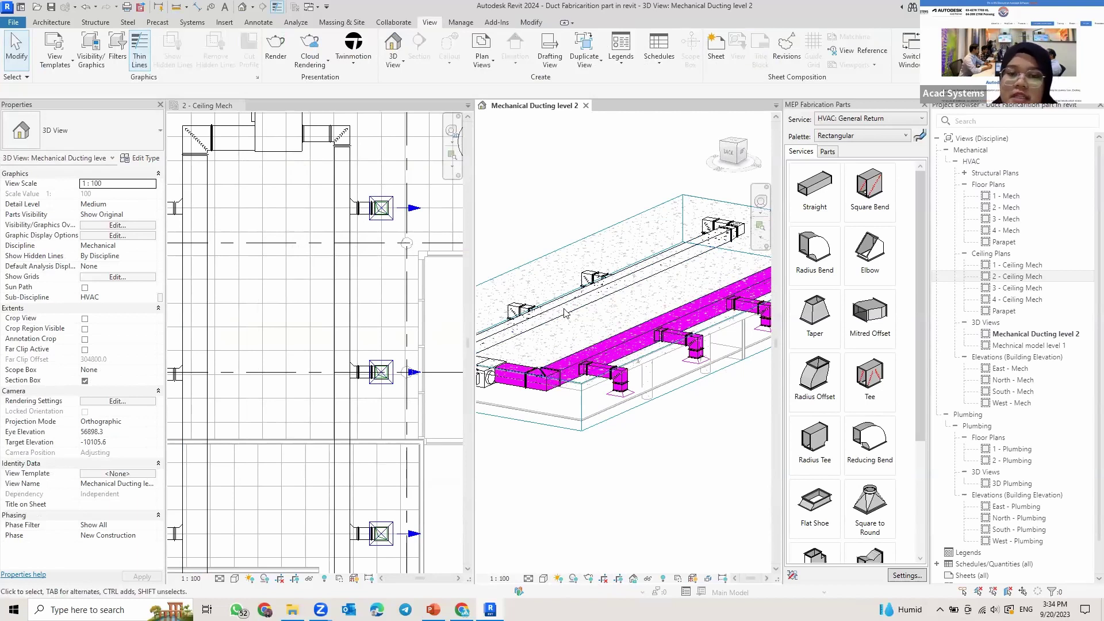
pyautogui.scroll(2, 565, 313)
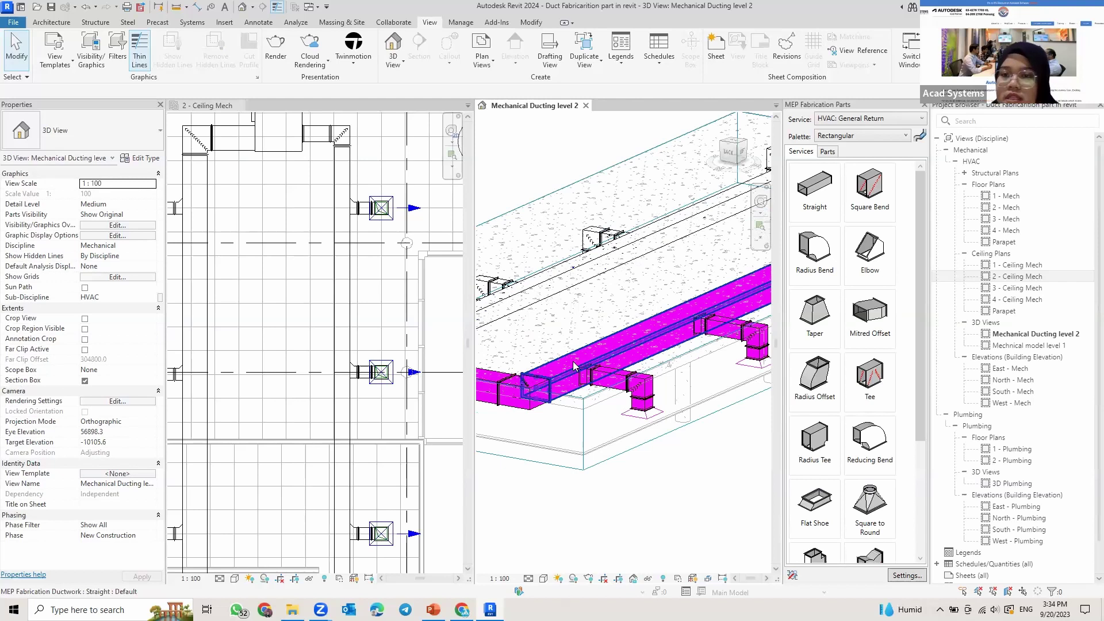
pyautogui.scroll(-1, 573, 365)
pyautogui.press('Tab')
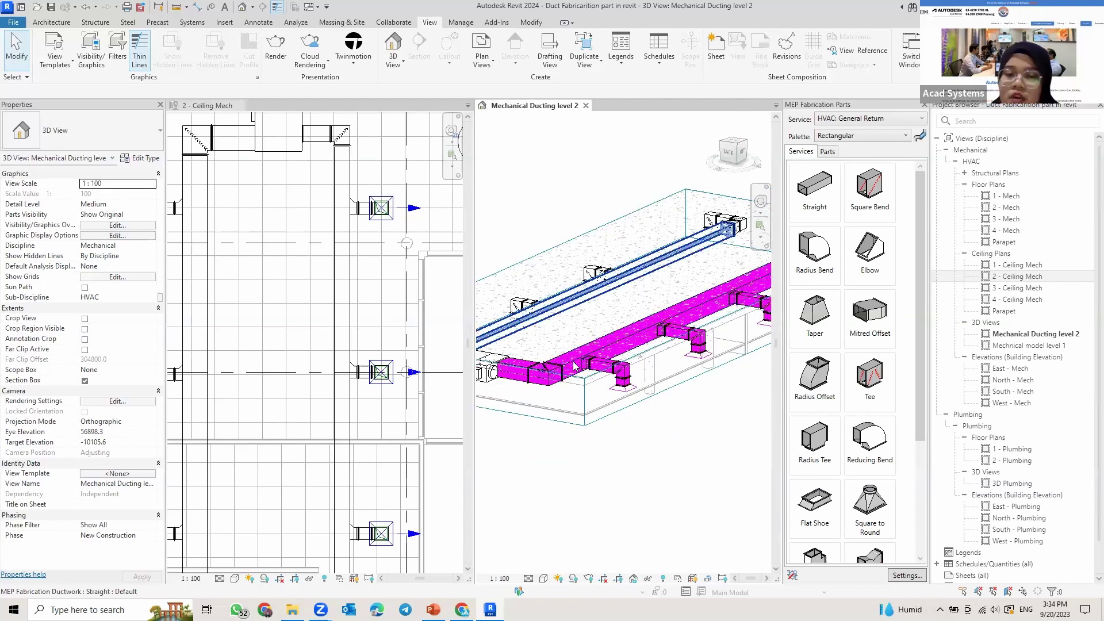
pyautogui.press('Tab')
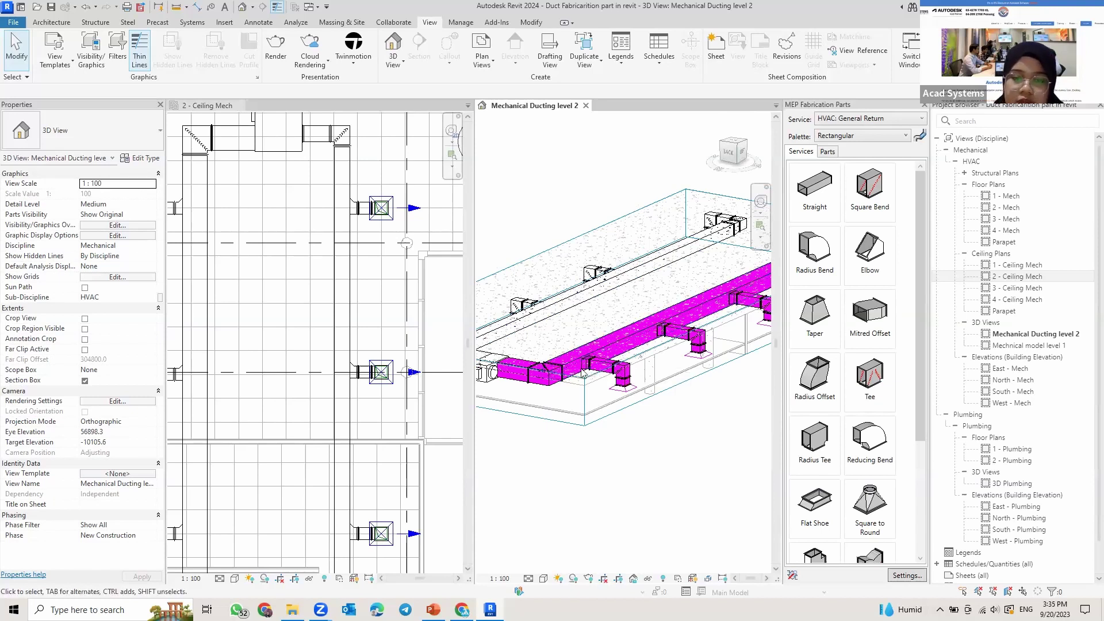
pyautogui.scroll(-2, 582, 373)
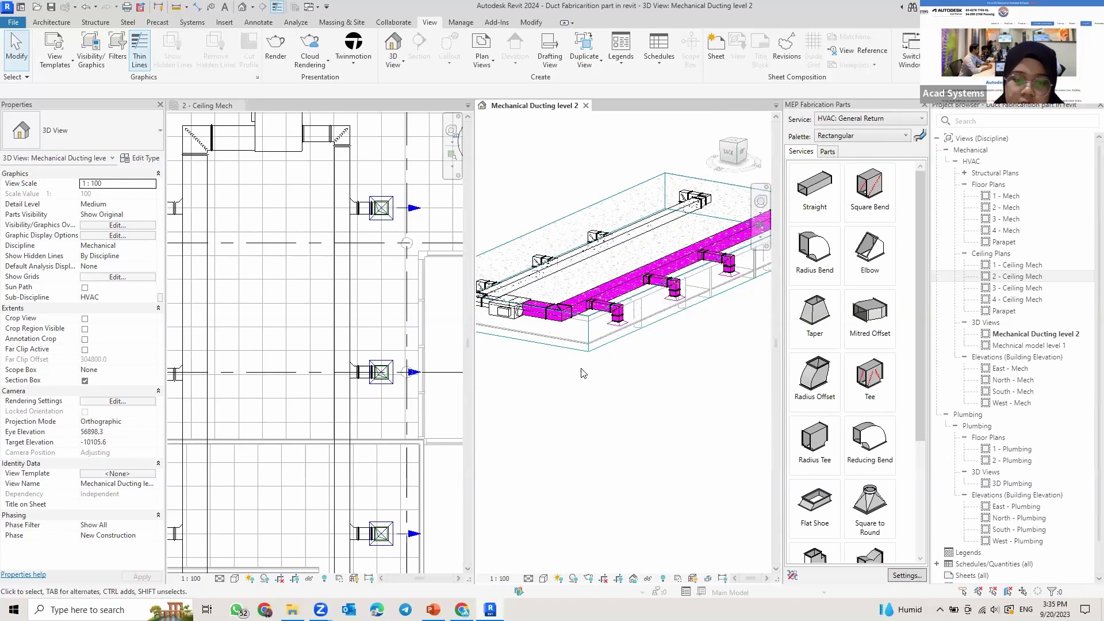
# Step: Switch to the Chrome browser and bring up a blank new tab
pyautogui.hotkey('alt', 'Tab')
pyautogui.click(441, 31)
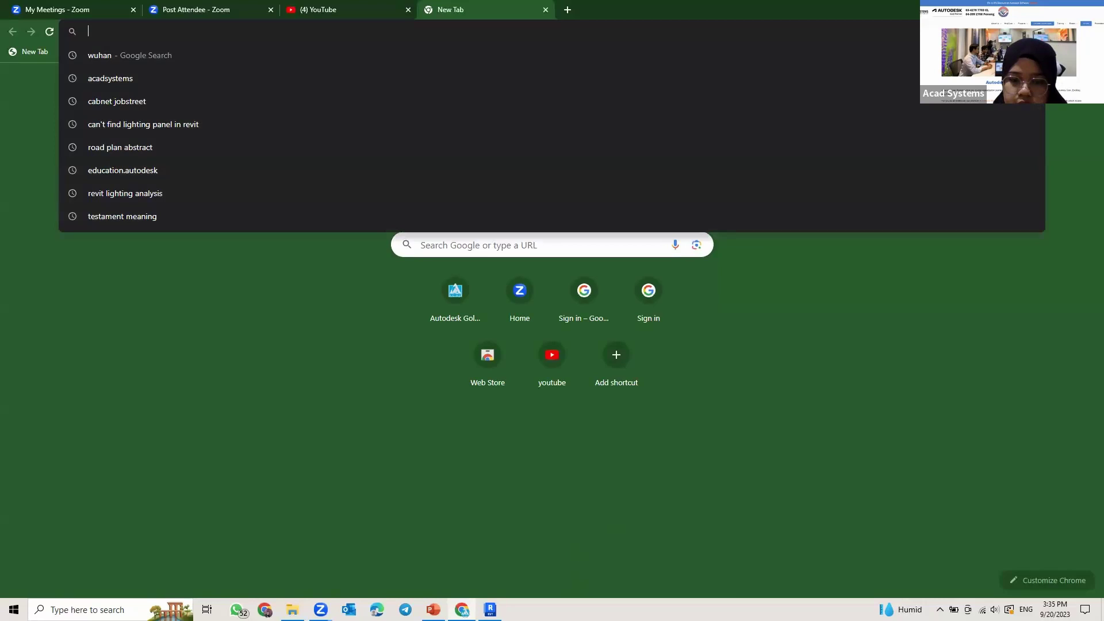
pyautogui.click(573, 549)
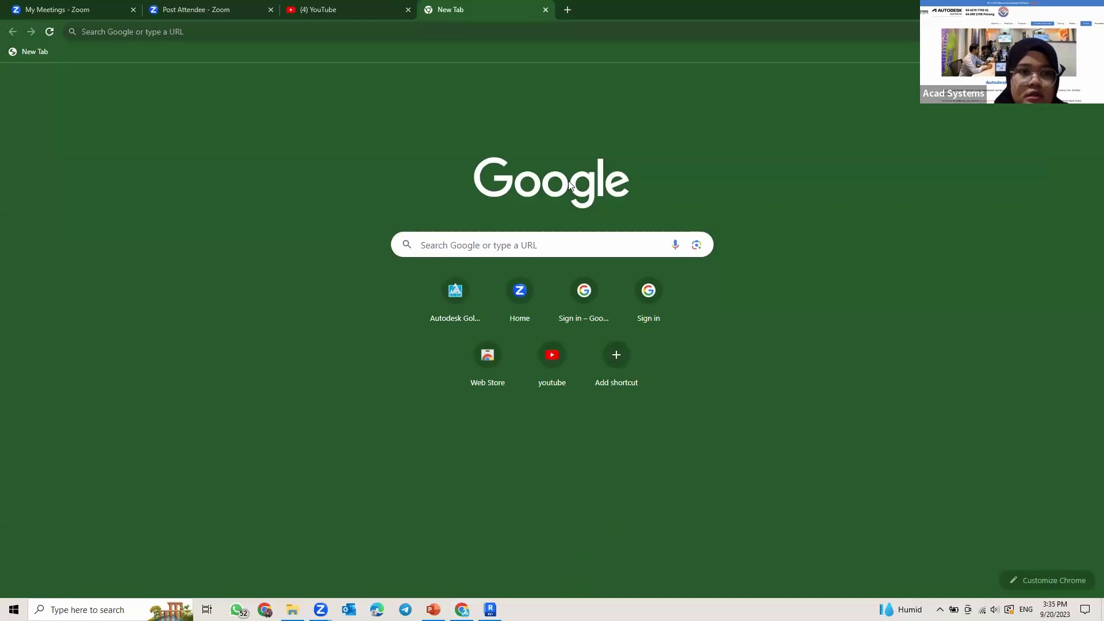
pyautogui.hotkey('alt', 'Tab')
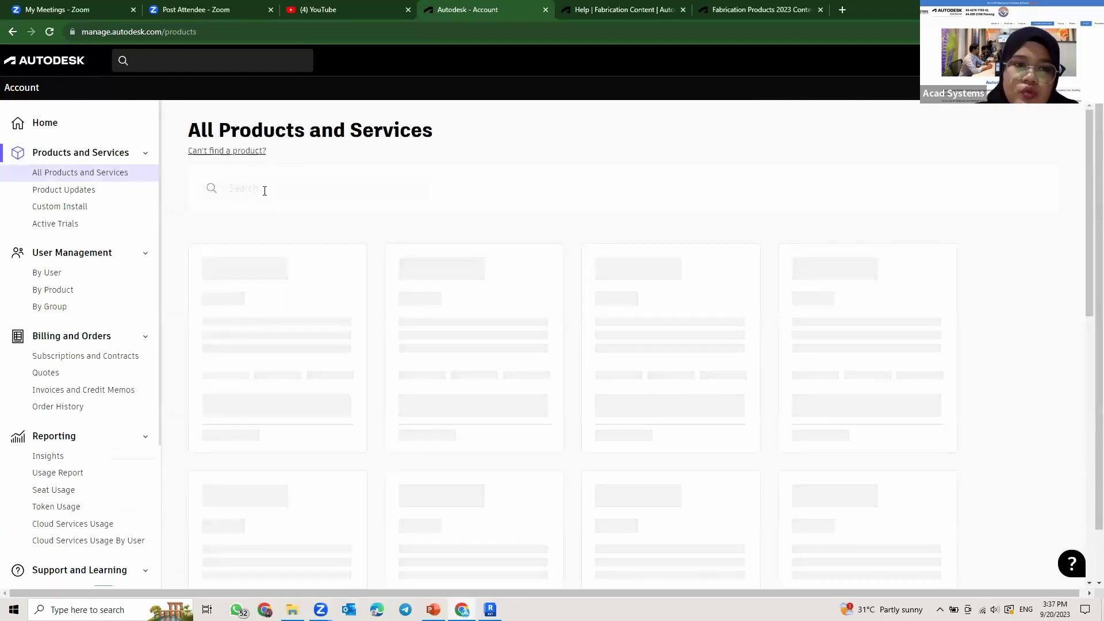
# Step: Search the Autodesk Account products for "fabricat" and open the library downloads of Fabrication CADmep 2024
pyautogui.click(270, 184)
pyautogui.write('fabricat')
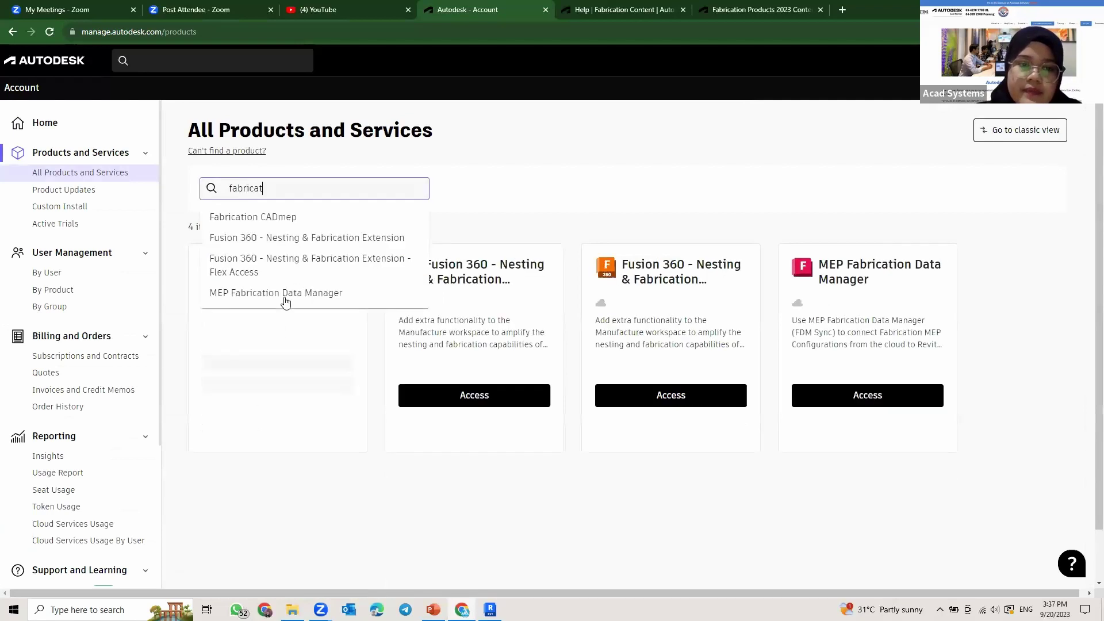
pyautogui.press('Return')
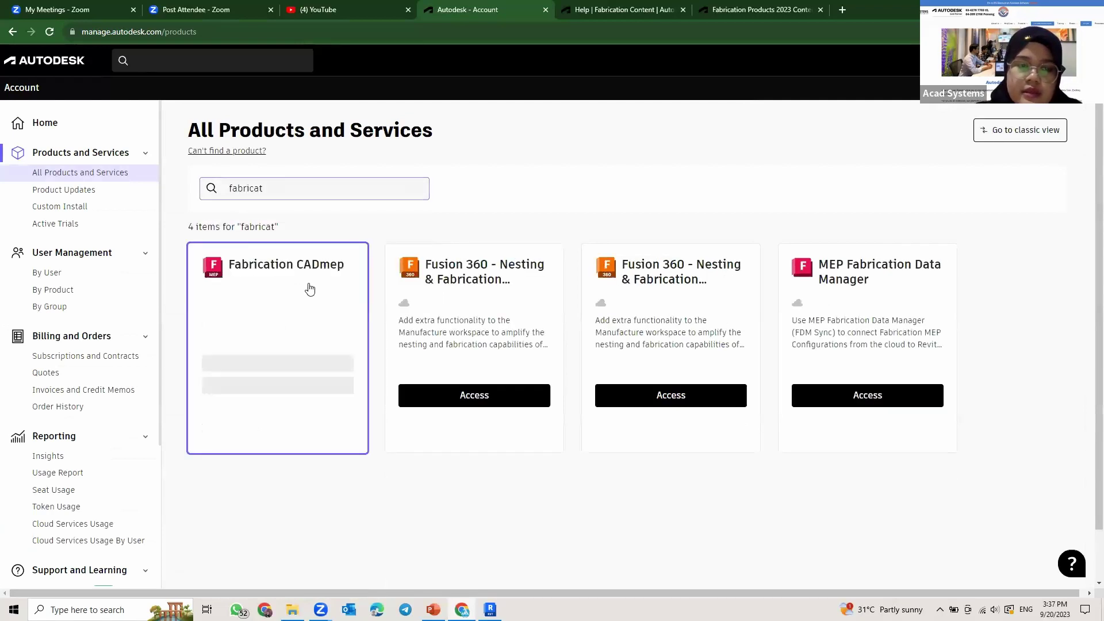
pyautogui.click(295, 328)
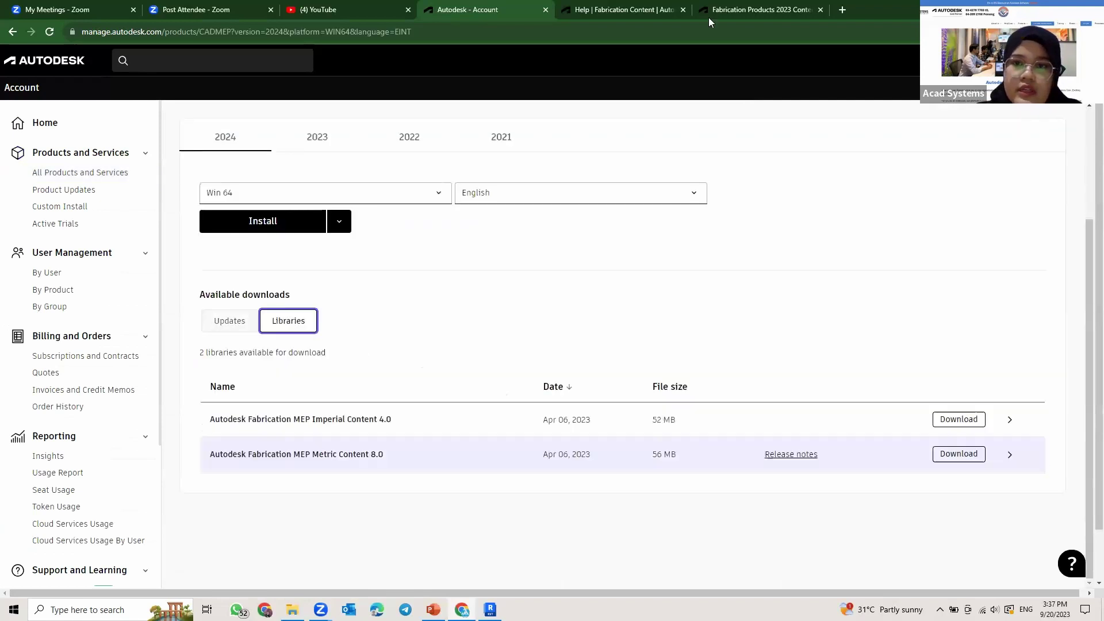
# Step: Review the Fabrication Products 2023 Content article, the Fabrication Content help page and the Fabrication CADmep 2024 library downloads
pyautogui.click(435, 36)
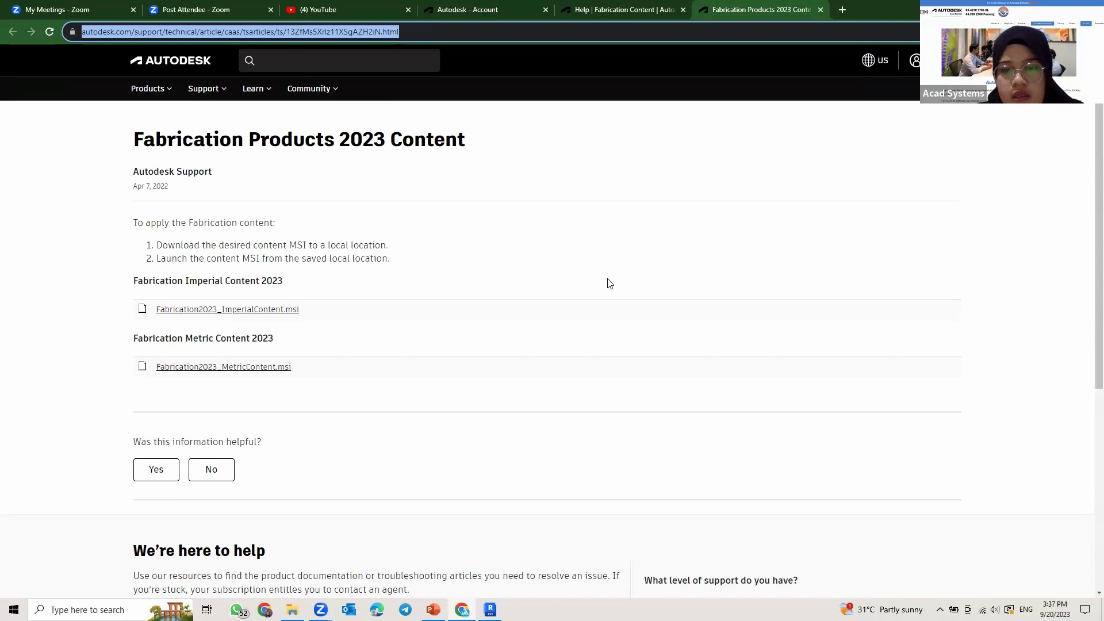
pyautogui.click(810, 496)
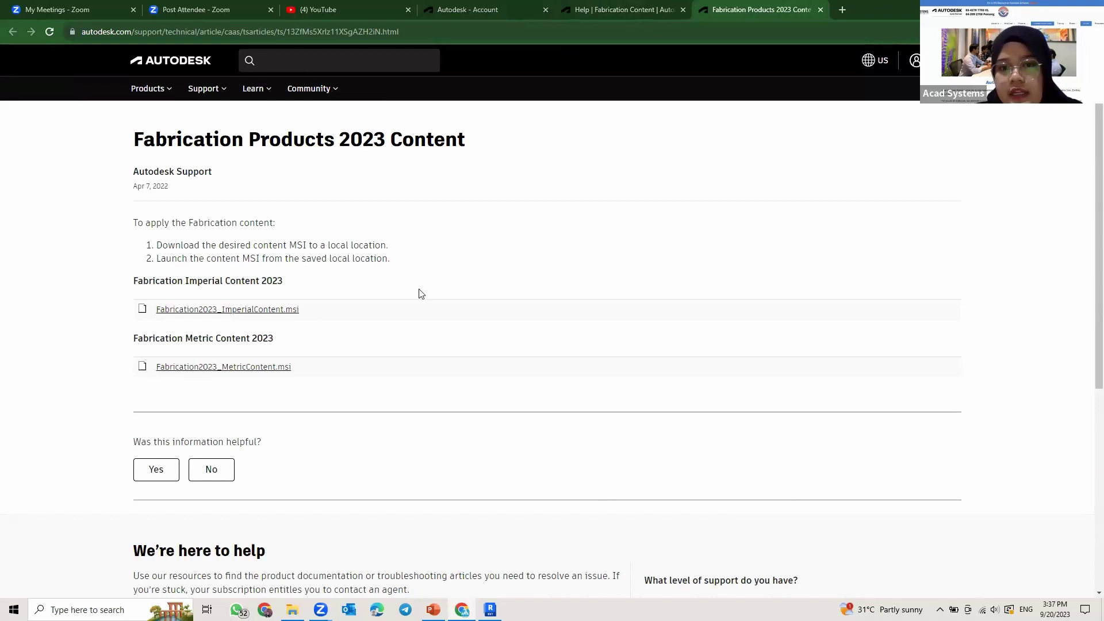
pyautogui.hotkey('ctrl', 'shift', 'Tab')
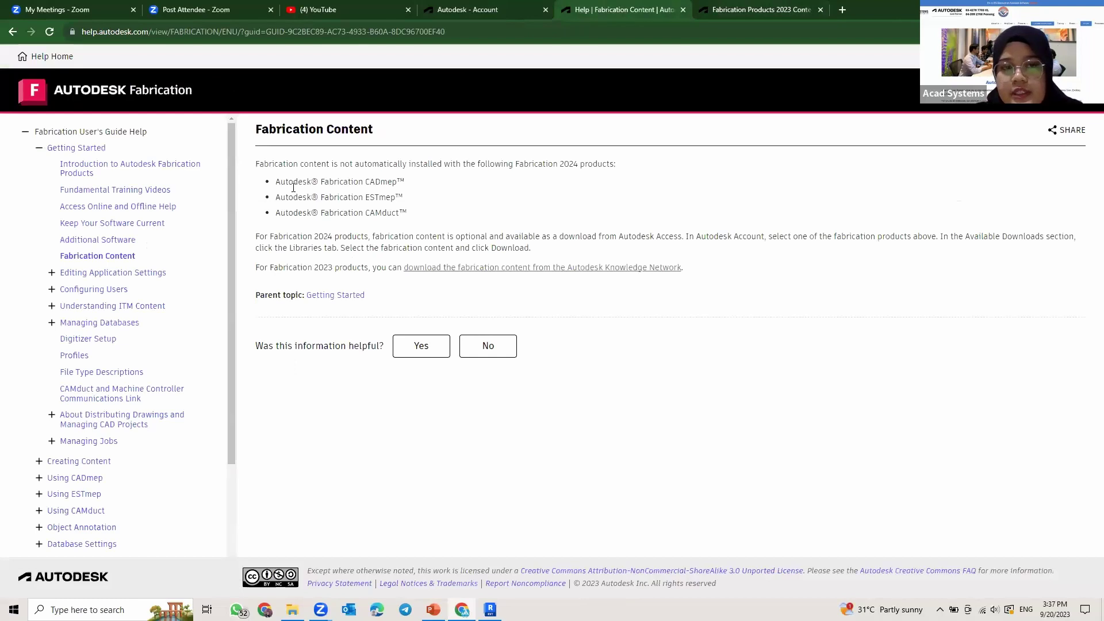
pyautogui.hotkey('ctrl', 'shift', 'Tab')
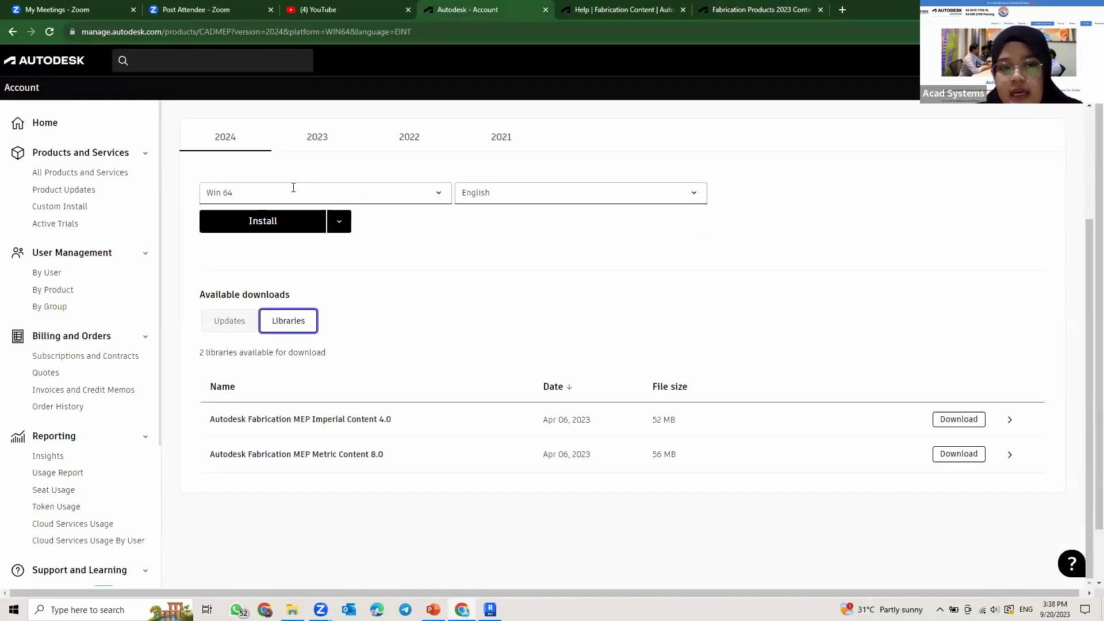
pyautogui.scroll(3, 288, 387)
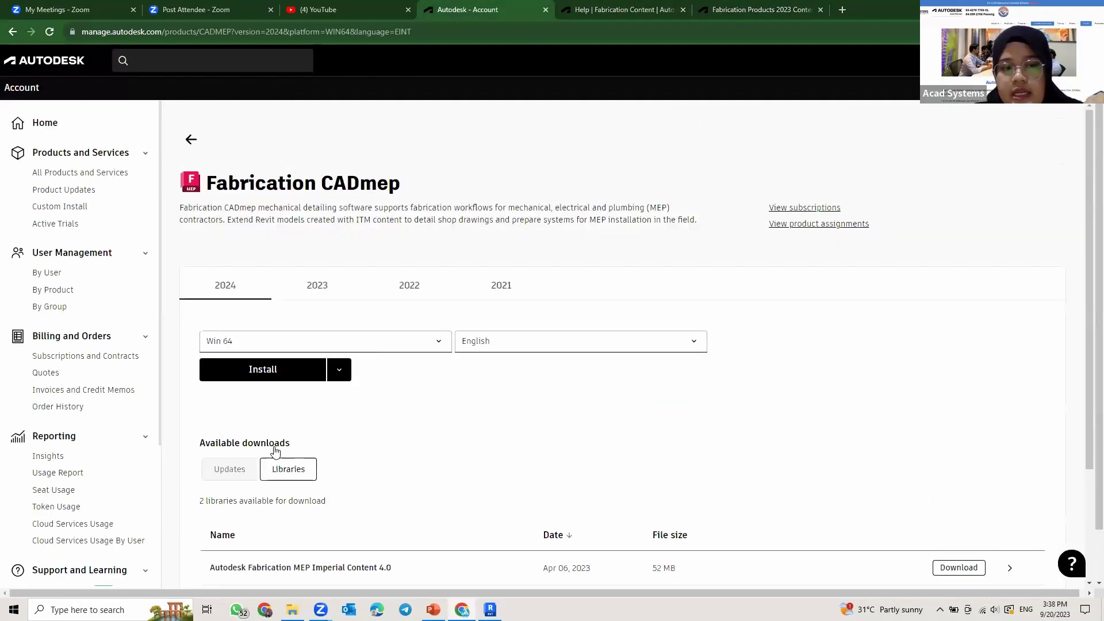
pyautogui.scroll(-3, 276, 451)
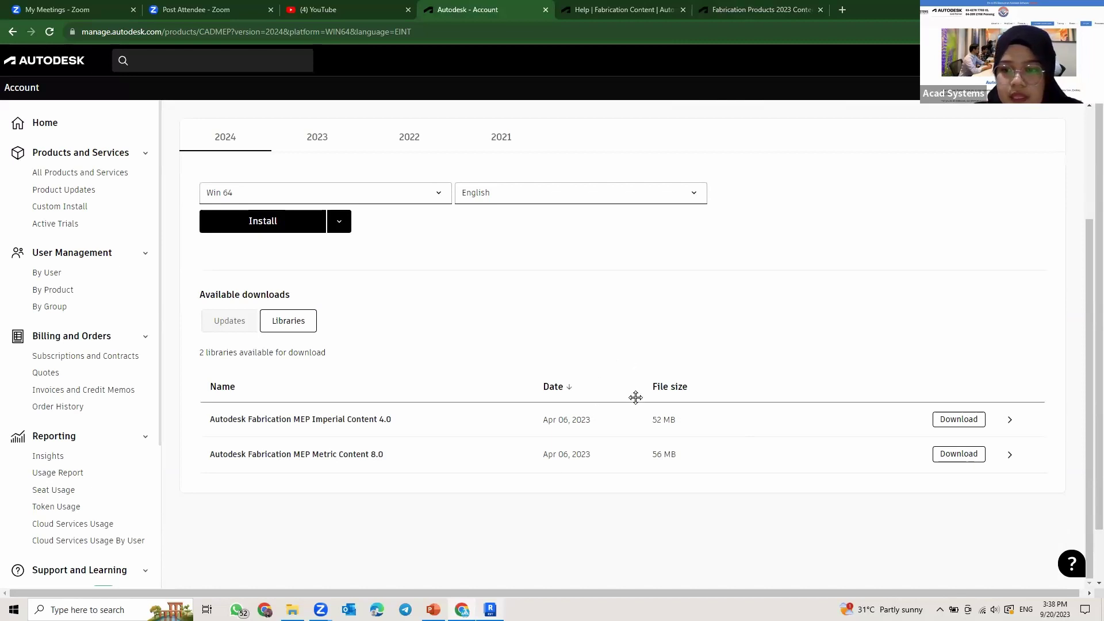
# Step: Switch back to Revit and view the whole level 2 ductwork in the 3D view
pyautogui.hotkey('alt', 'Tab')
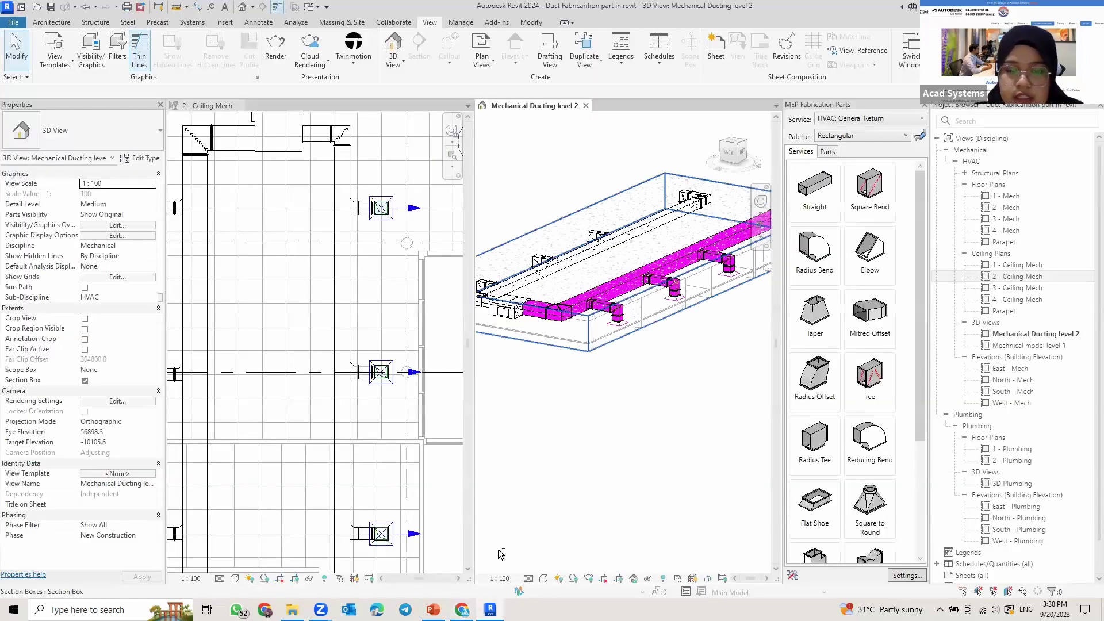
pyautogui.scroll(-3, 512, 510)
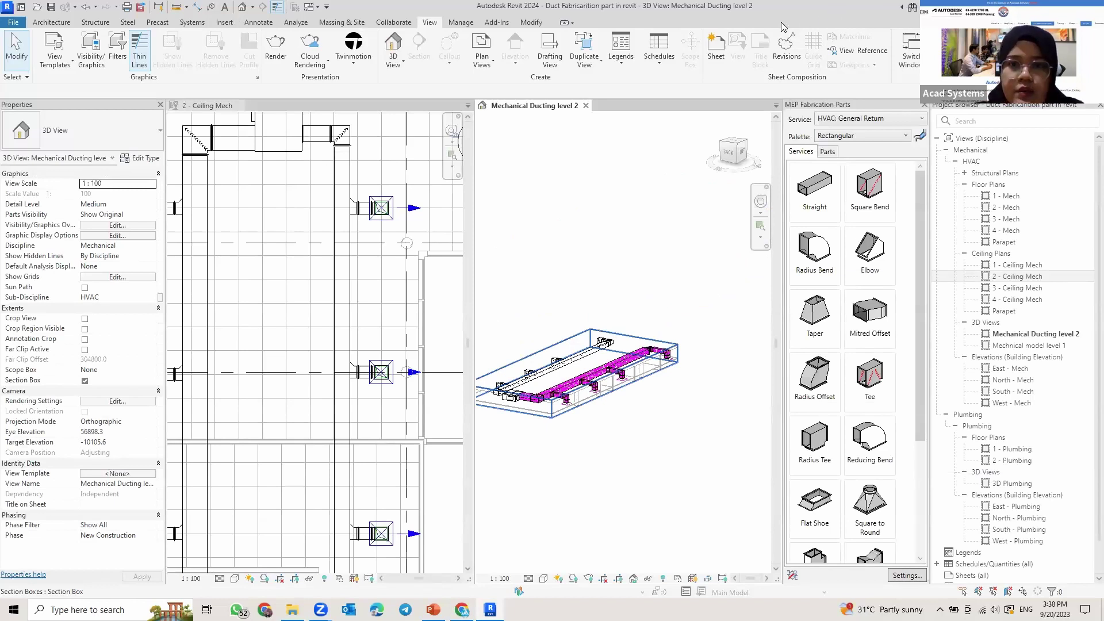
# Step: Fit the 3D view to the whole level 2 ductwork, and switch to Chrome to open the acadsystems.com website
pyautogui.press('z')
pyautogui.press('f')
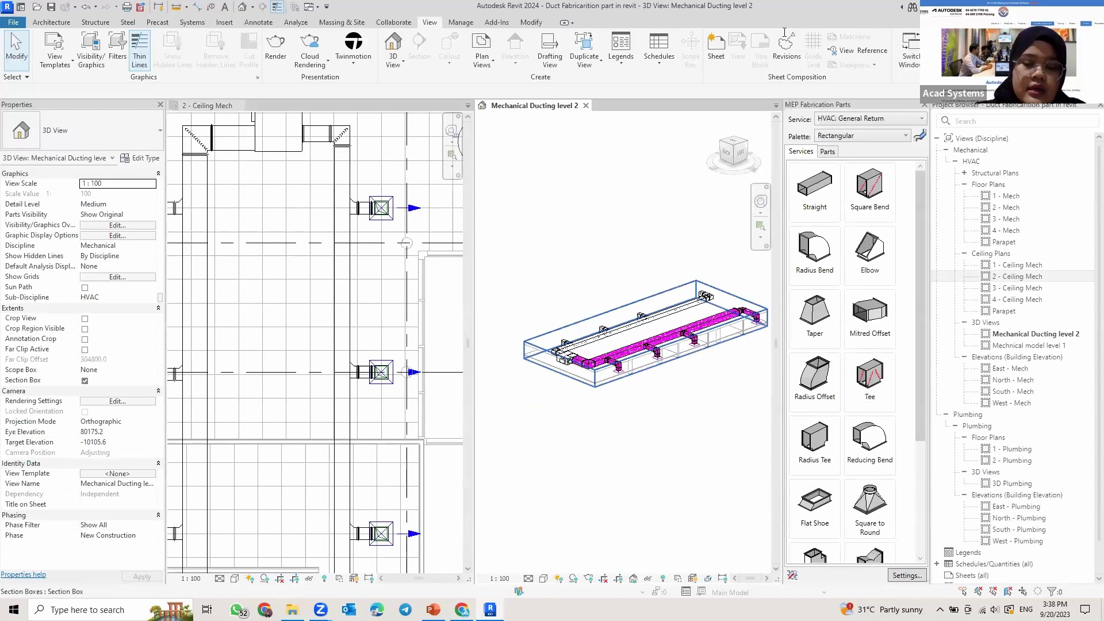
pyautogui.hotkey('alt', 'Tab')
pyautogui.write('c')
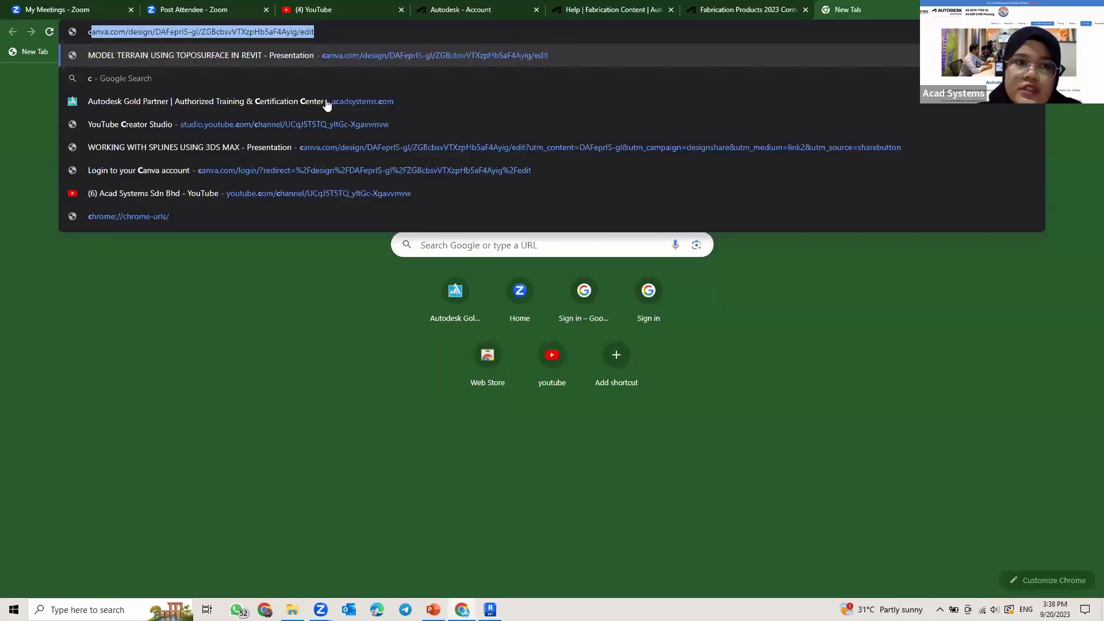
pyautogui.click(322, 103)
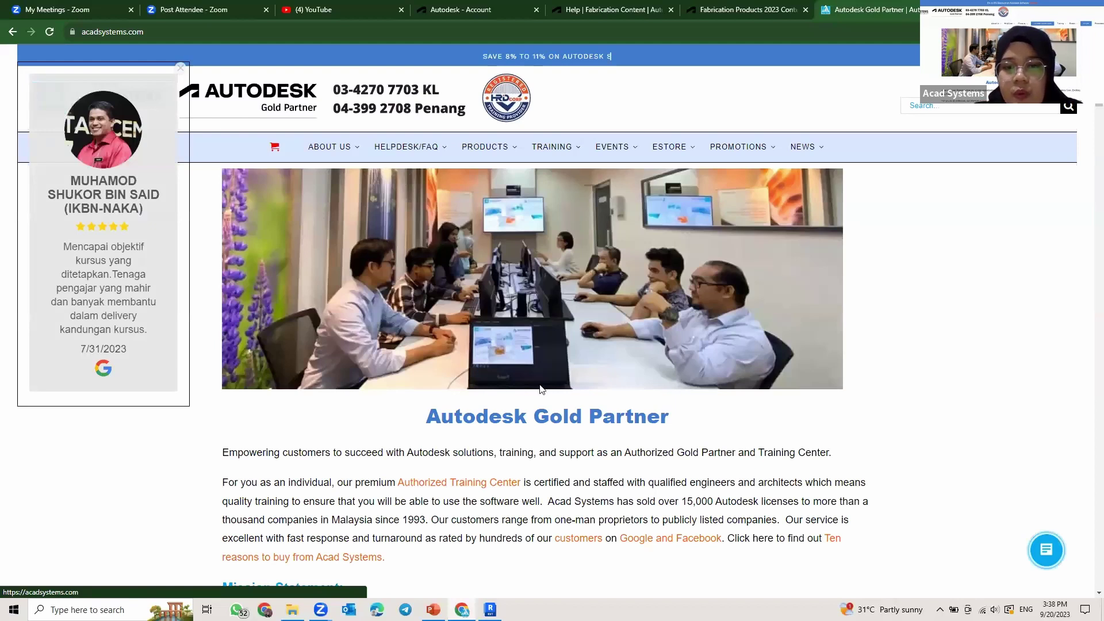
# Step: Find the upcoming lessons on the Acad Systems home page and open the Plan Production in Autodesk Civil 3D event
pyautogui.scroll(-10, 541, 389)
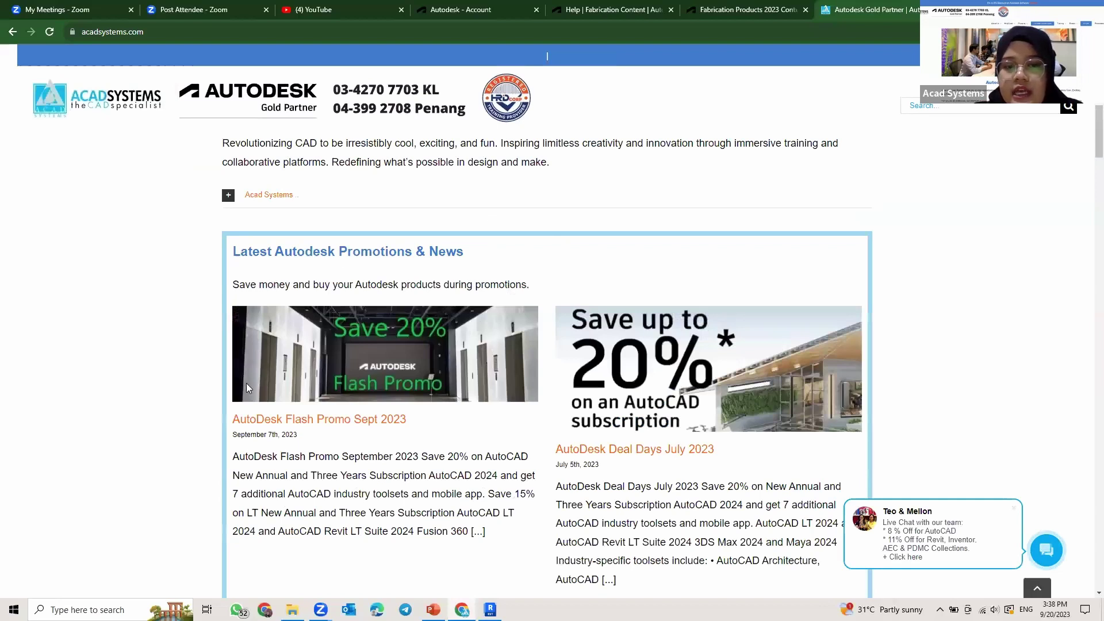
pyautogui.scroll(-15, 270, 386)
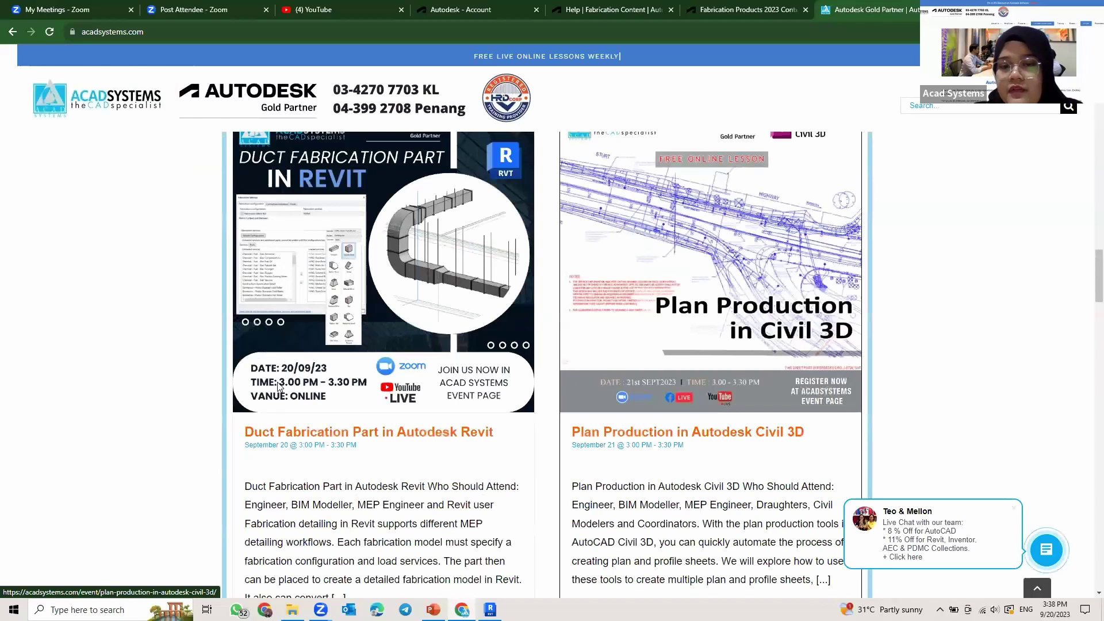
pyautogui.click(278, 387)
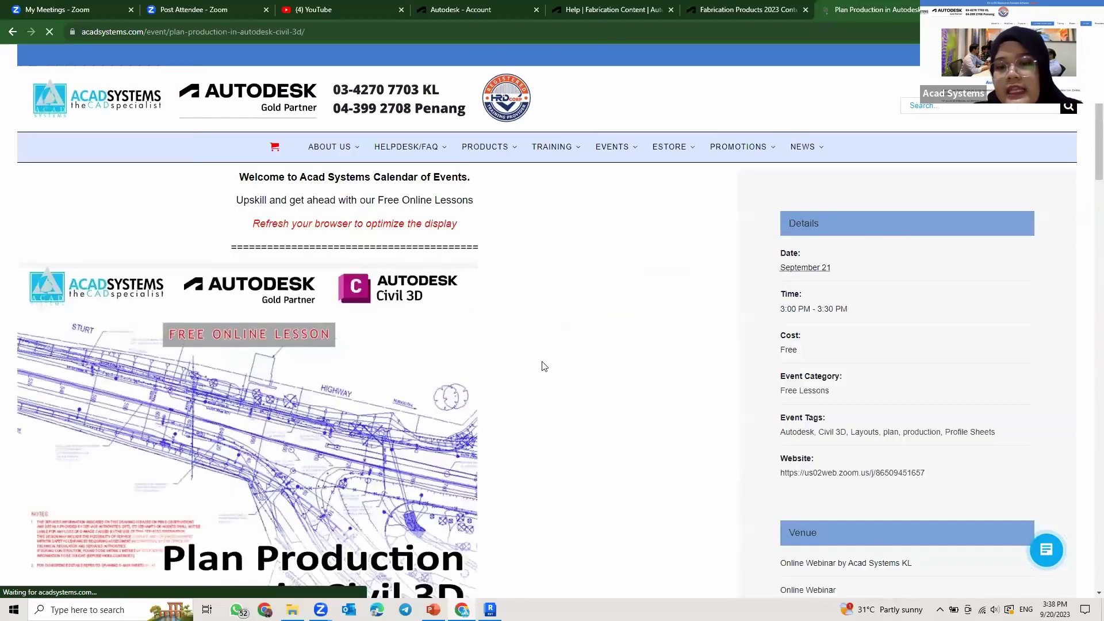
# Step: Review the Civil 3D event's details, the free online lesson information and the scheduled training courses through to the page footer
pyautogui.scroll(-5, 694, 370)
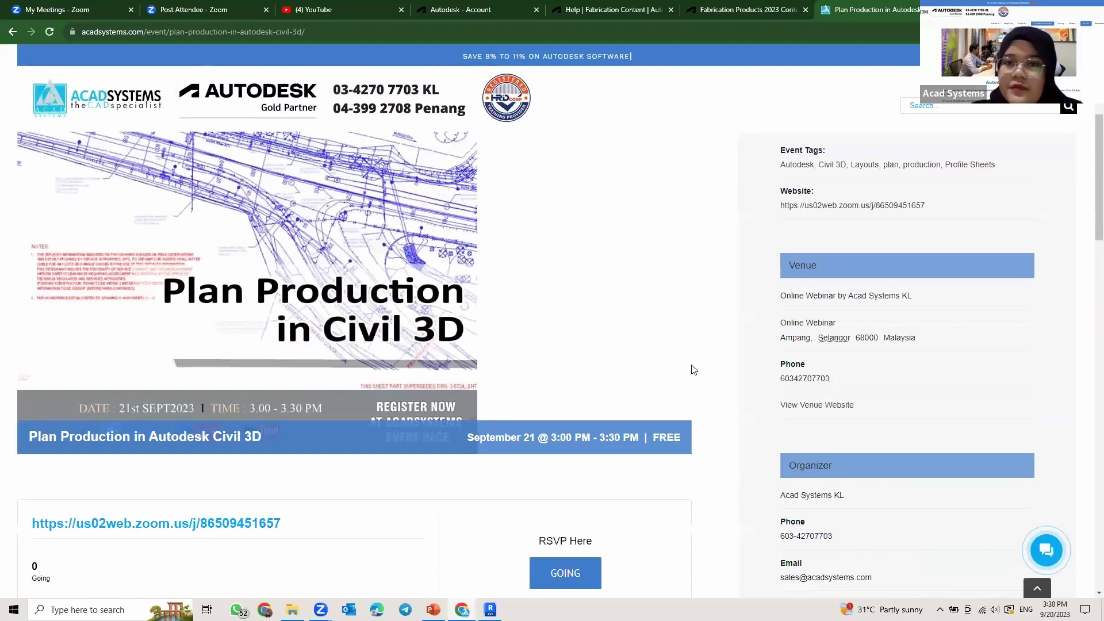
pyautogui.scroll(-3, 694, 369)
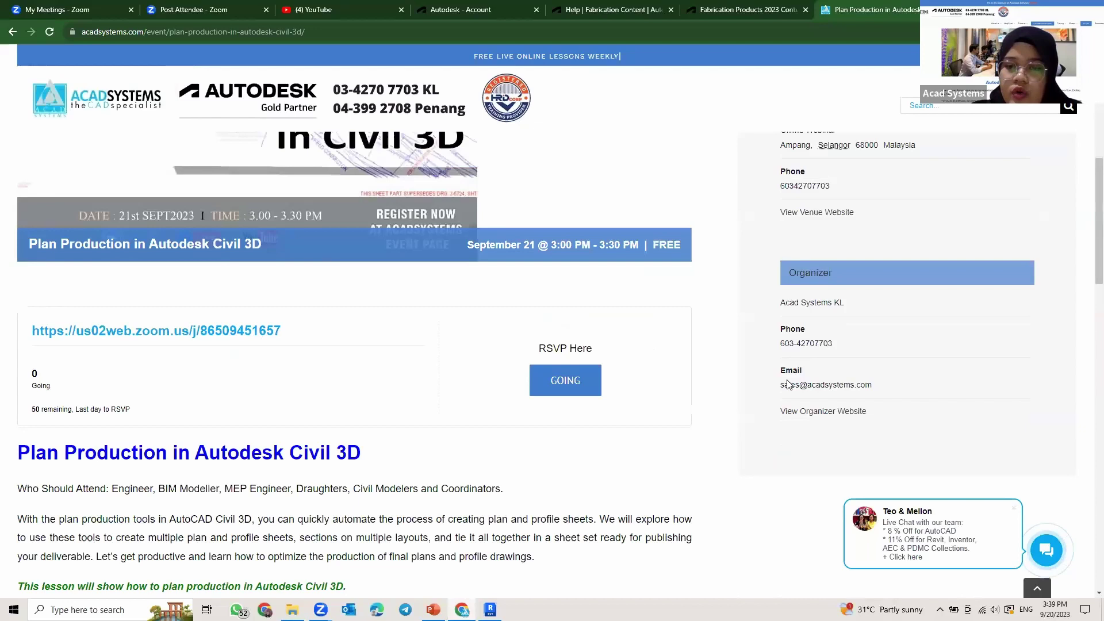
pyautogui.scroll(-6, 775, 419)
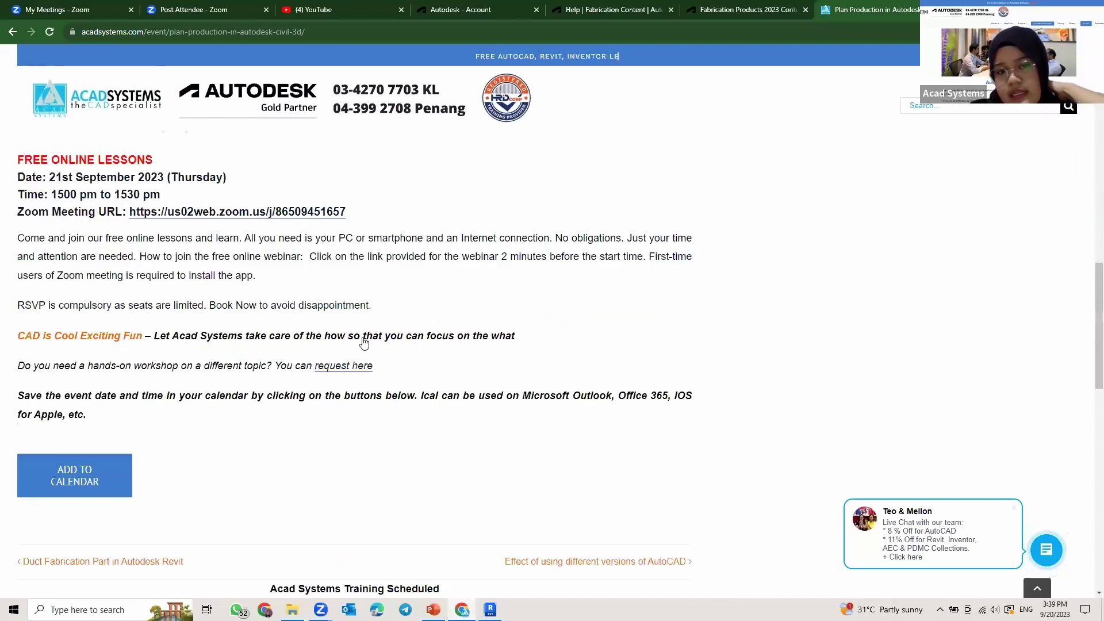
pyautogui.scroll(-5, 356, 339)
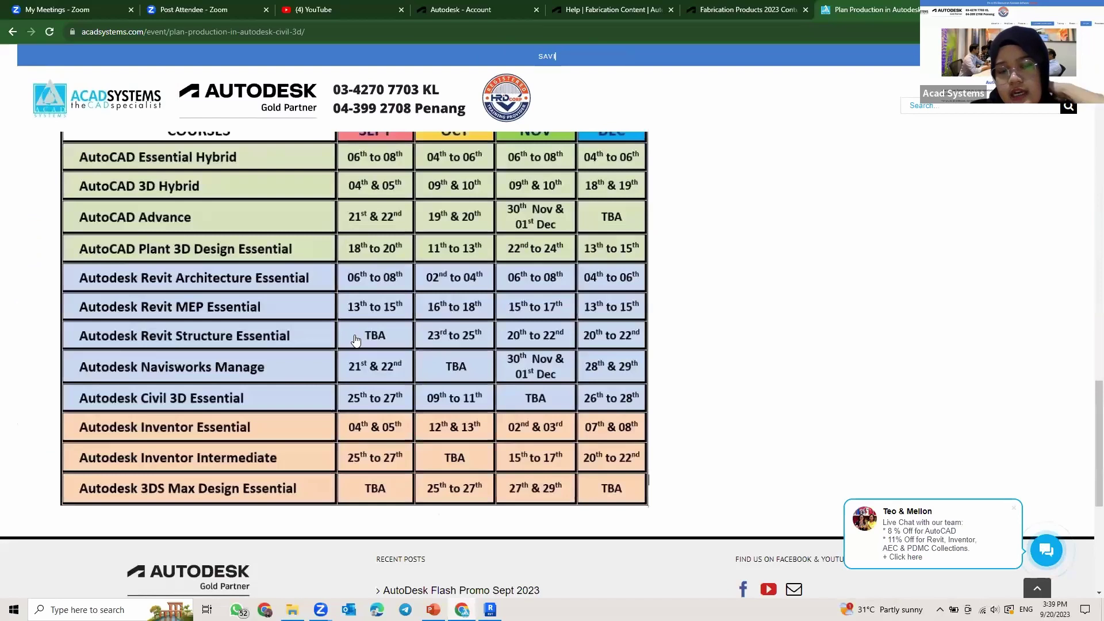
pyautogui.scroll(-3, 356, 340)
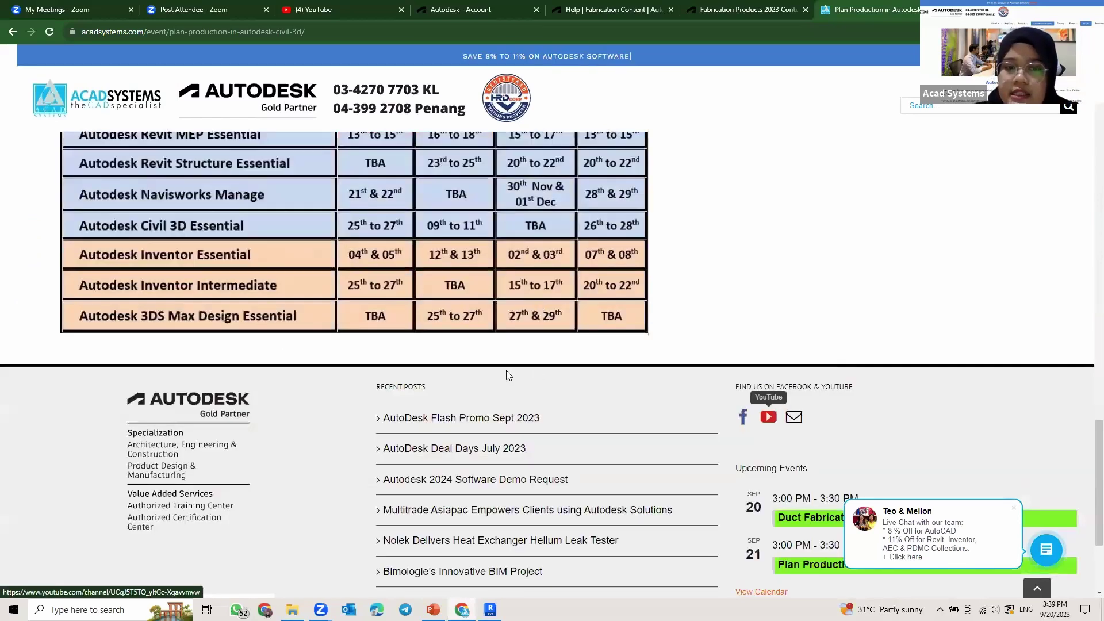
# Step: Open the Acad Systems YouTube channel from the website and look through its latest videos
pyautogui.click(768, 416)
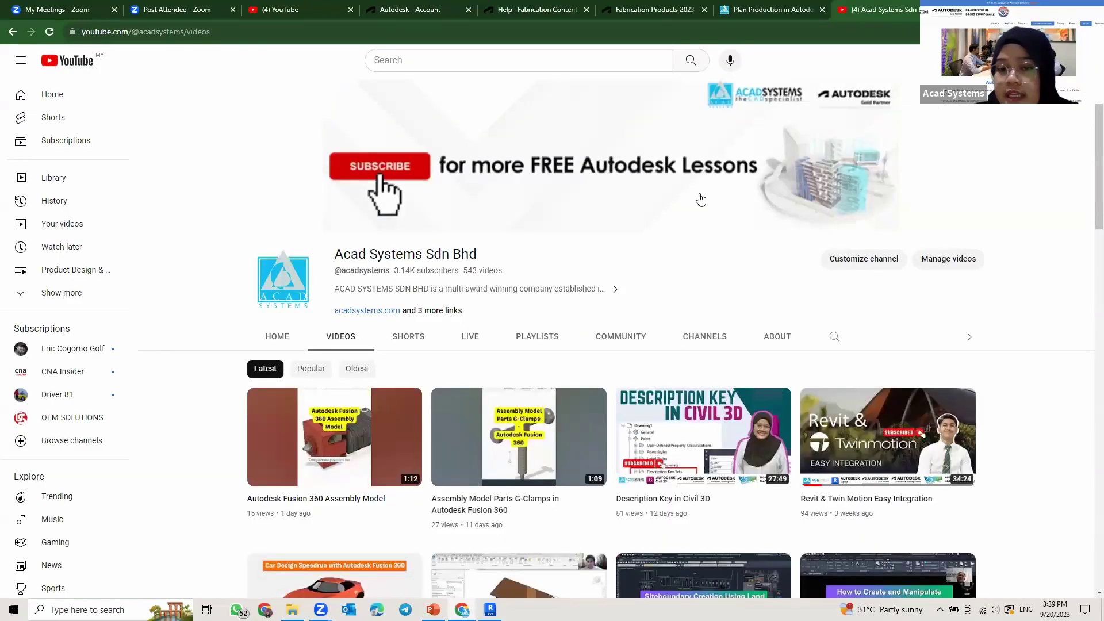
pyautogui.scroll(-5, 737, 377)
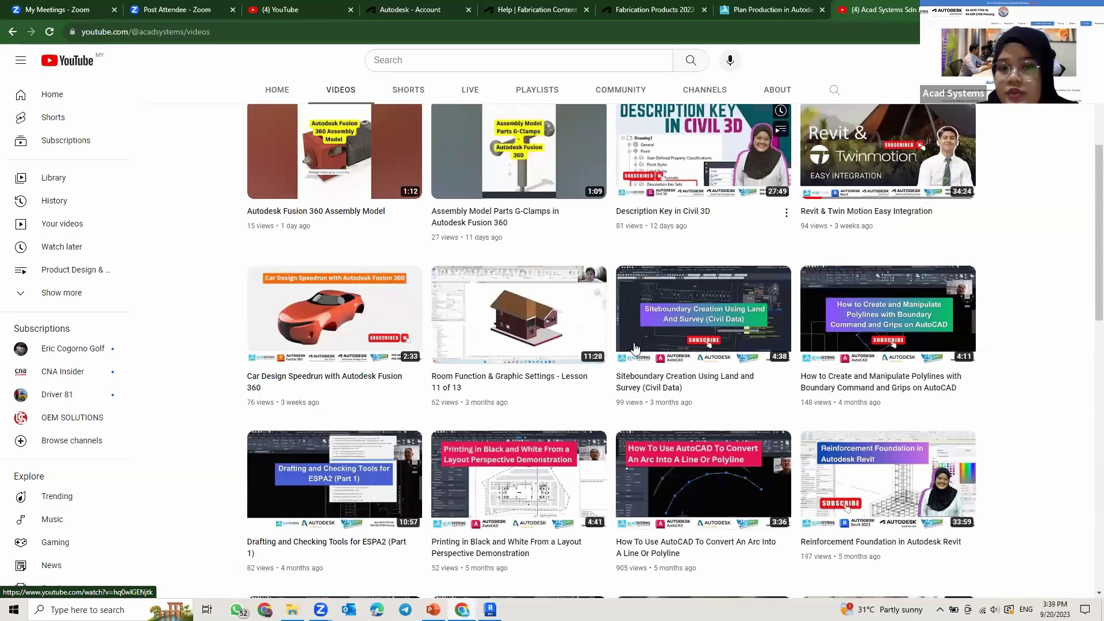
pyautogui.scroll(-2, 635, 348)
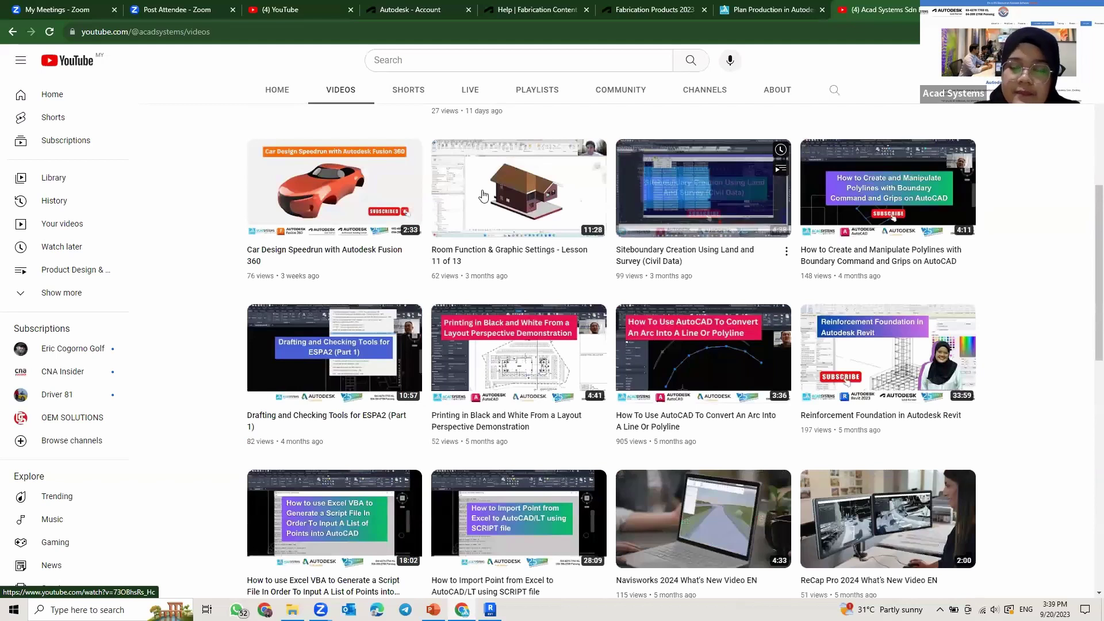
pyautogui.scroll(-5, 624, 368)
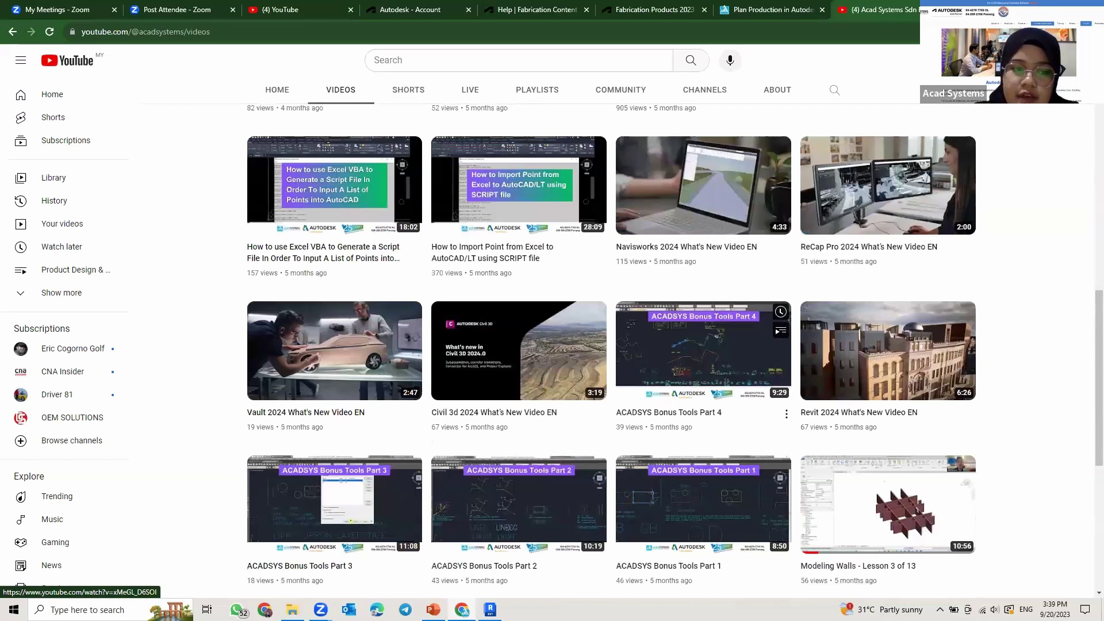
pyautogui.scroll(10, 301, 500)
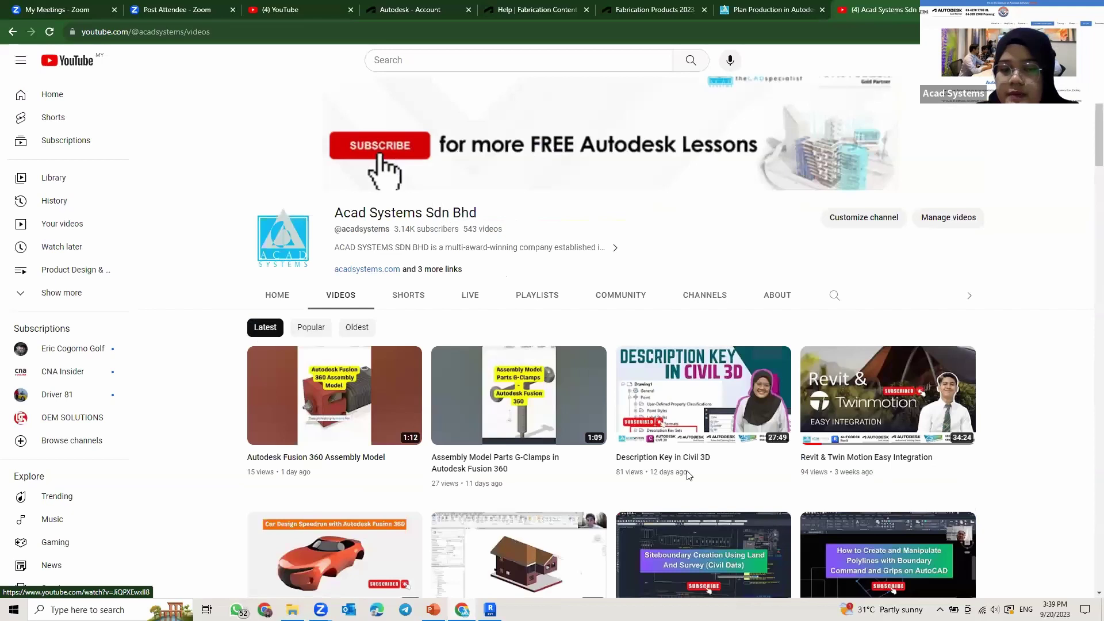
pyautogui.scroll(1, 693, 468)
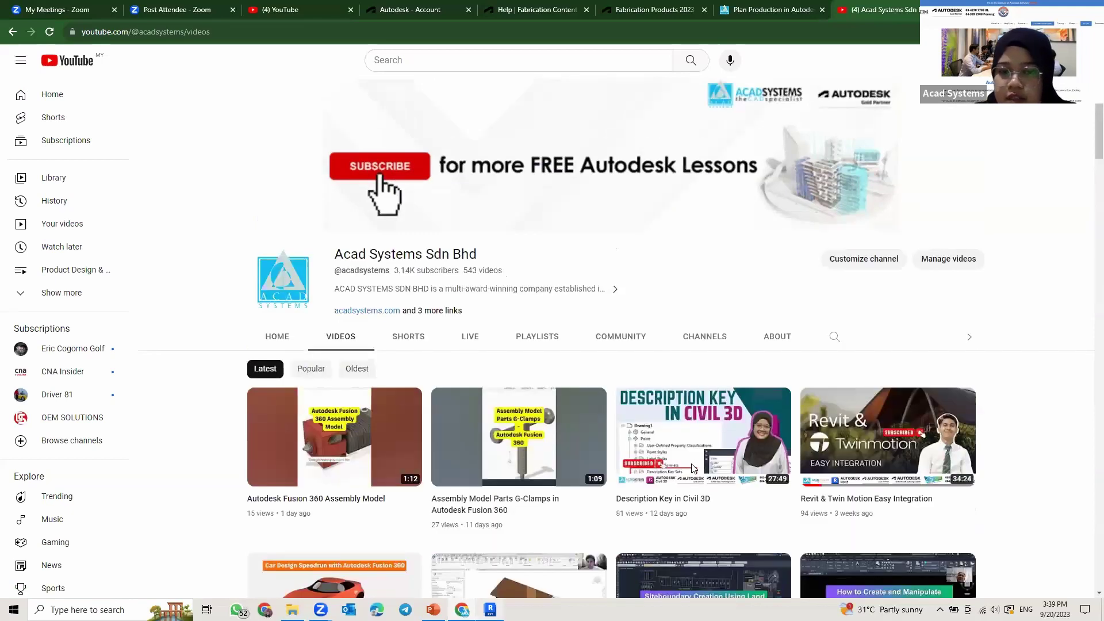
# Step: Switch to the PowerPoint presentation and present the closing "Thank you" slide as a full-screen slide show
pyautogui.hotkey('alt', 'Tab')
pyautogui.hotkey('shift', 'F5')
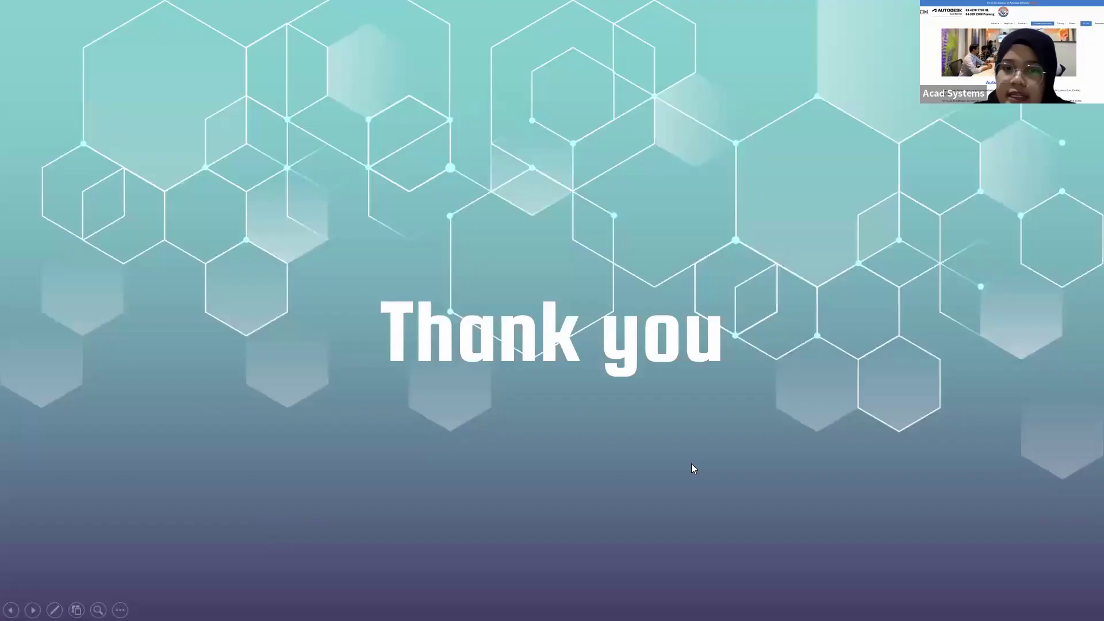